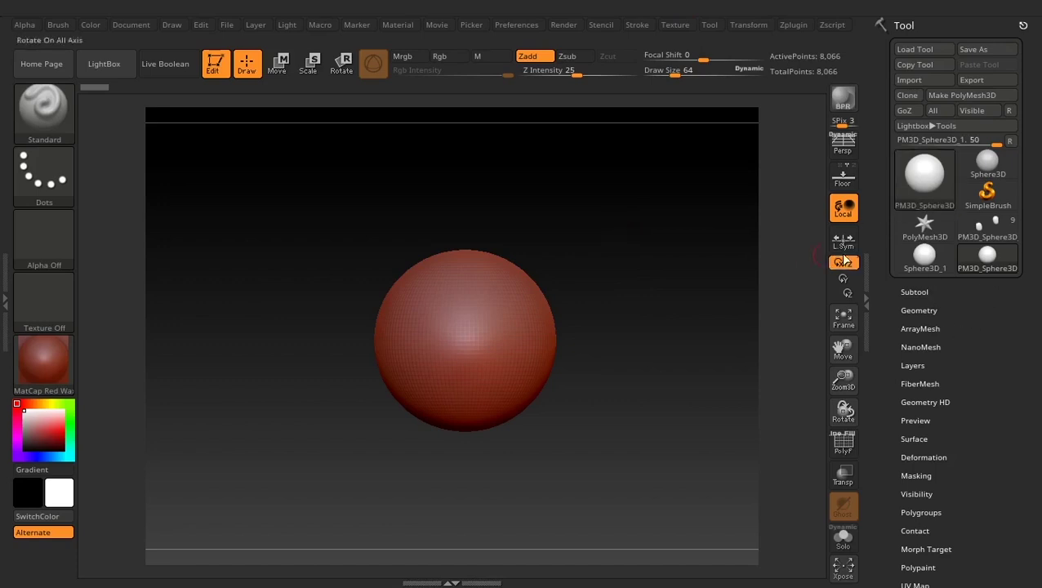
Open the sphere's Subtool list and bring it fully into view.
left_click(915, 293)
scroll(874, 320, "down", 2)
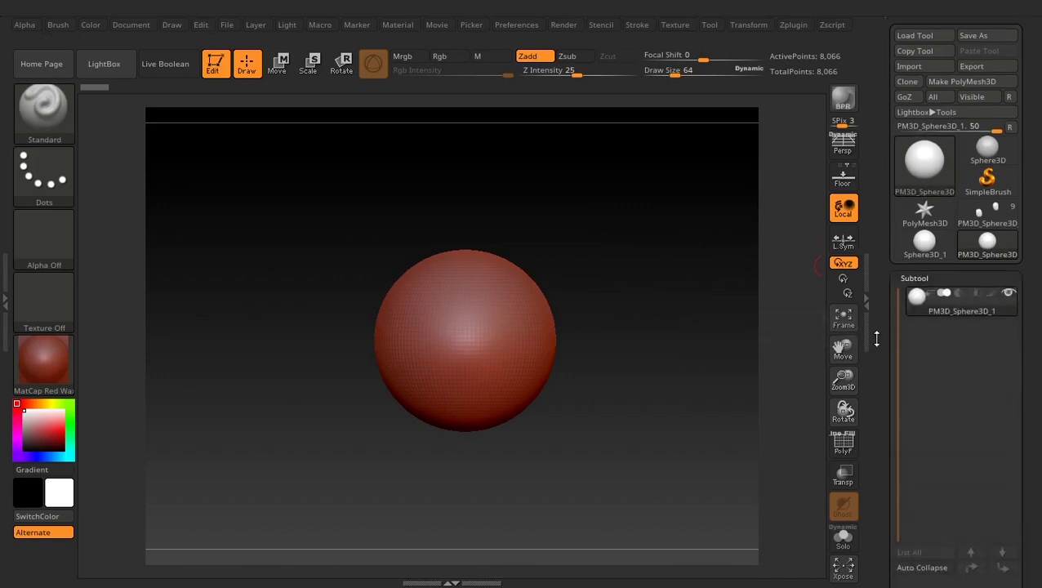
left_click_drag(877, 317, 878, 325)
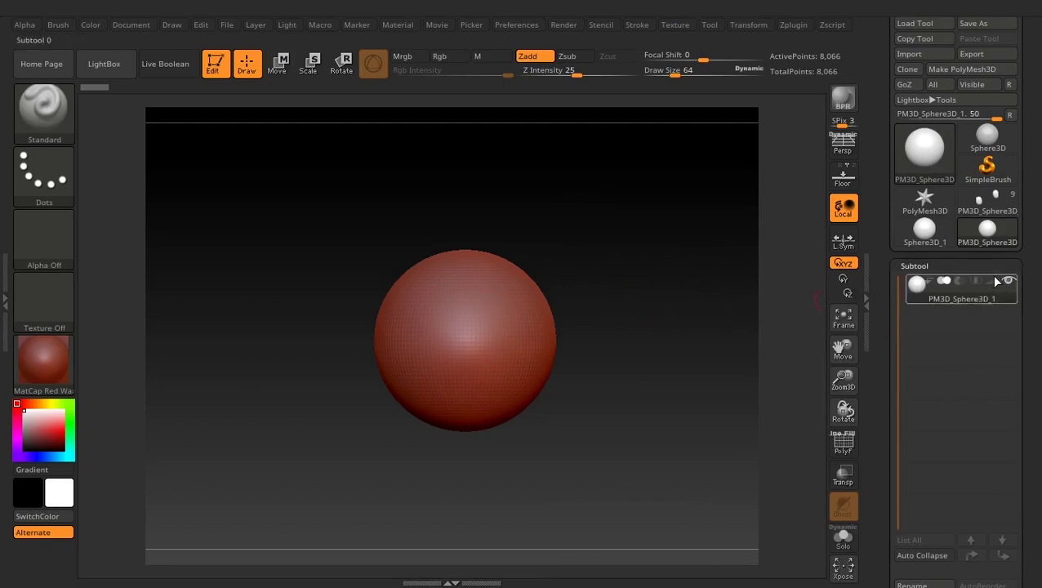
mouse_move(973, 285)
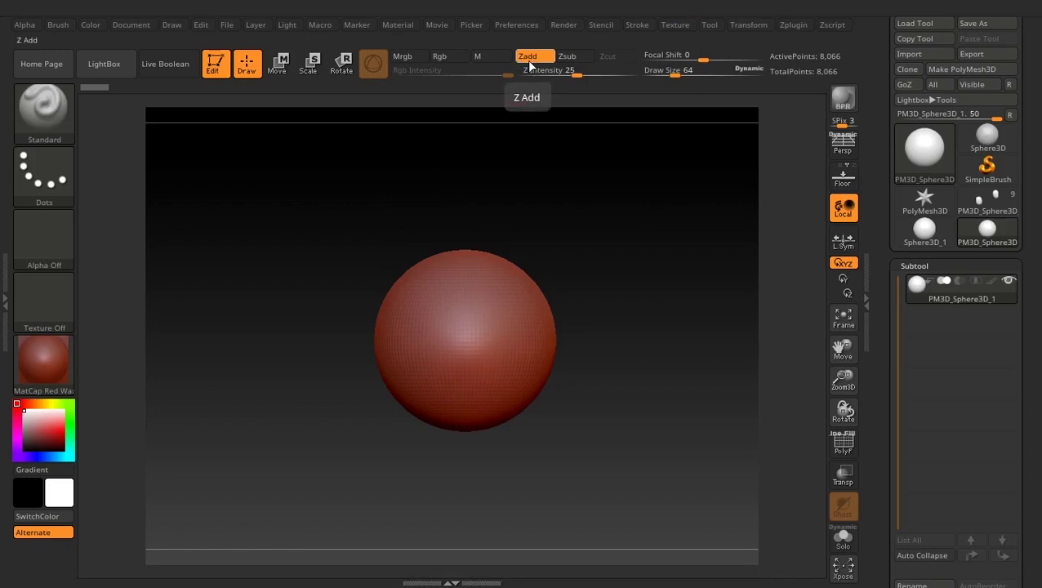
Sculpt a curved test stroke down the front of the sphere with the Standard brush and undo it.
mouse_move(432, 300)
left_mouse_down()
mouse_move(467, 343)
mouse_move(441, 398)
left_mouse_up()
key("ctrl")
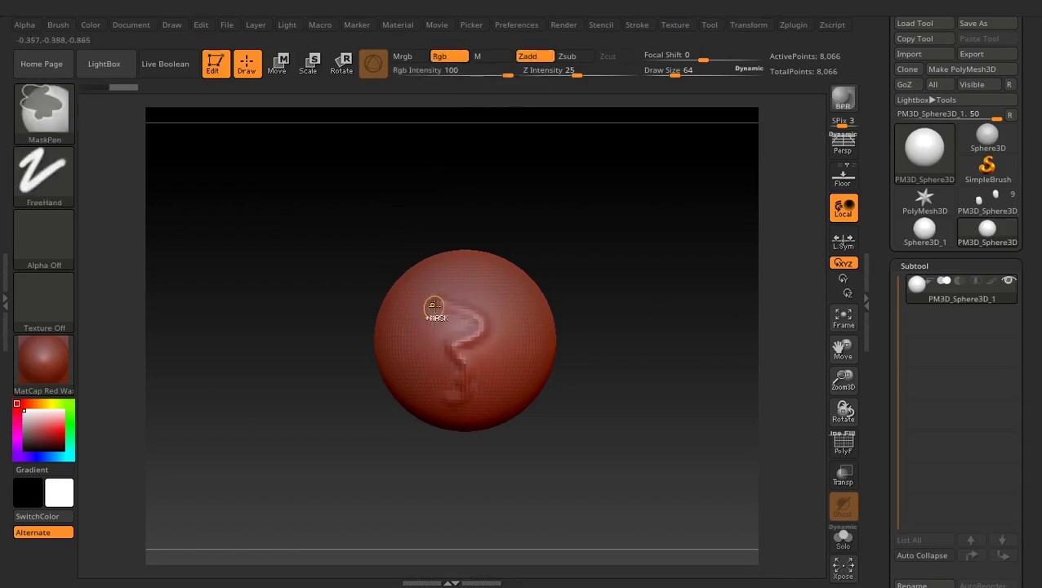
key("ctrl+z")
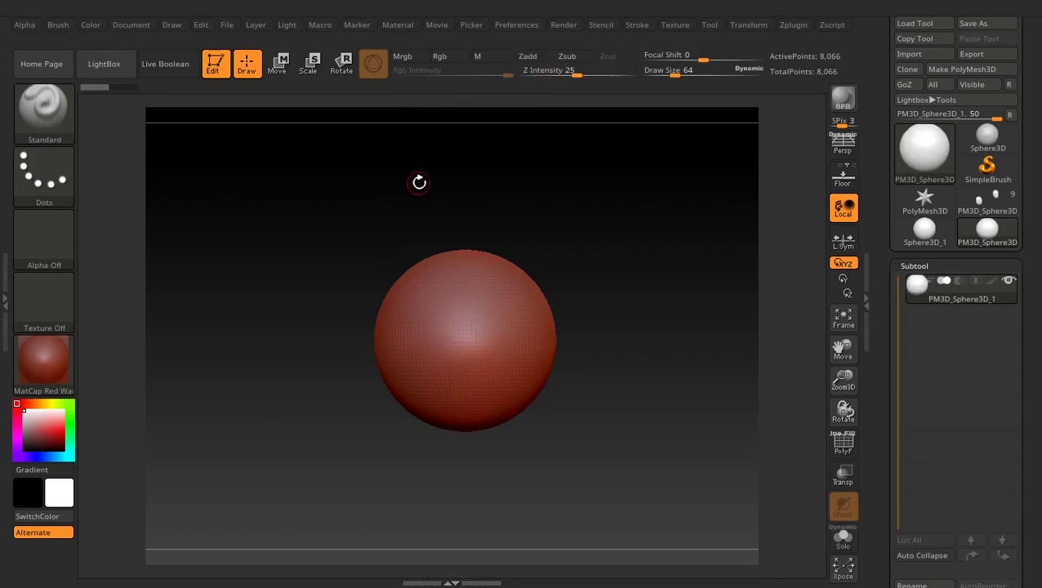
Try the brush's Rgb and Mrgb channels with Zadd off, and leave only the M channel active.
left_click(480, 58)
left_click(445, 59)
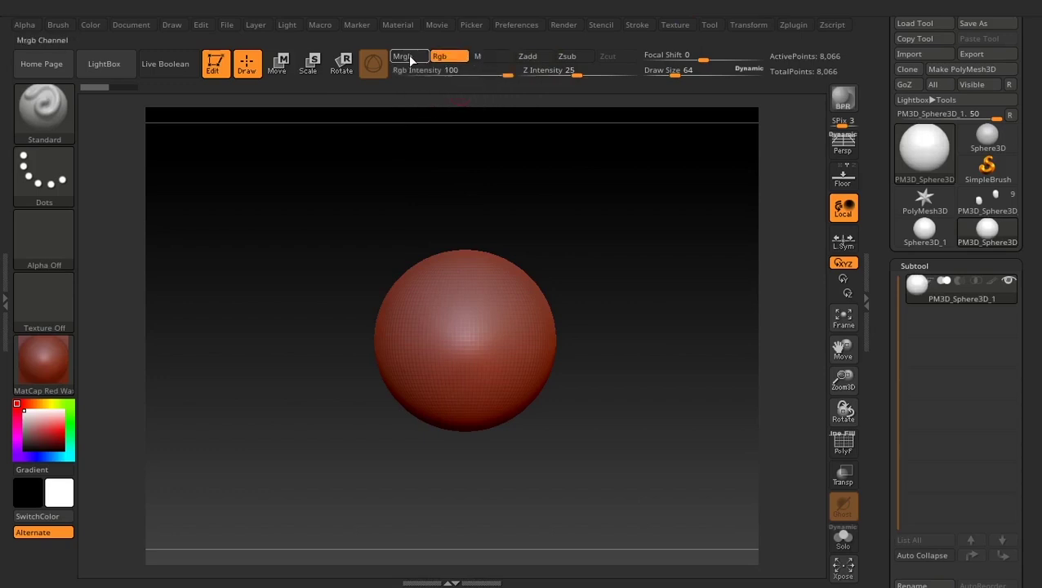
left_click(411, 57)
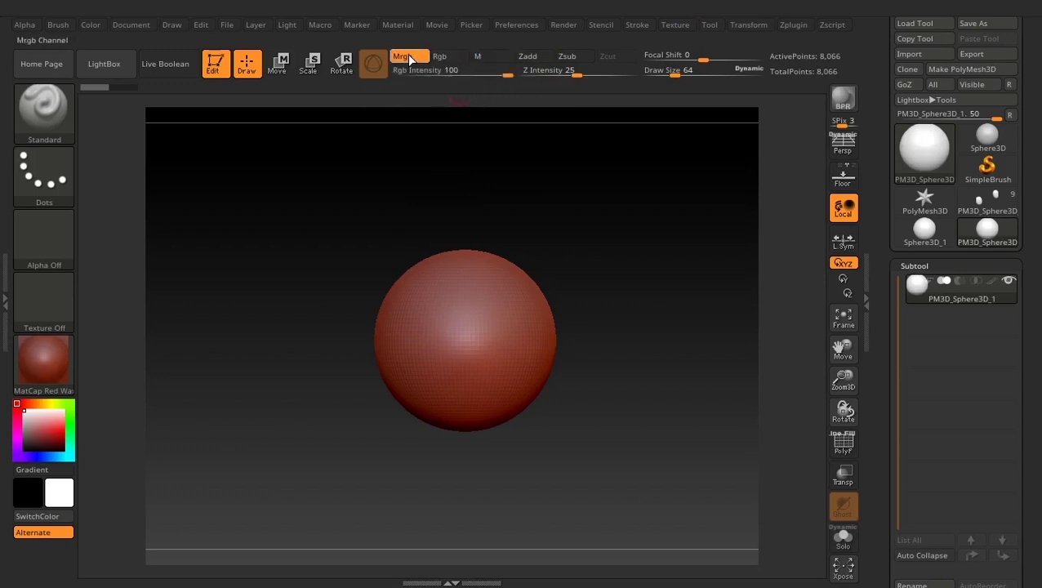
left_click(480, 57)
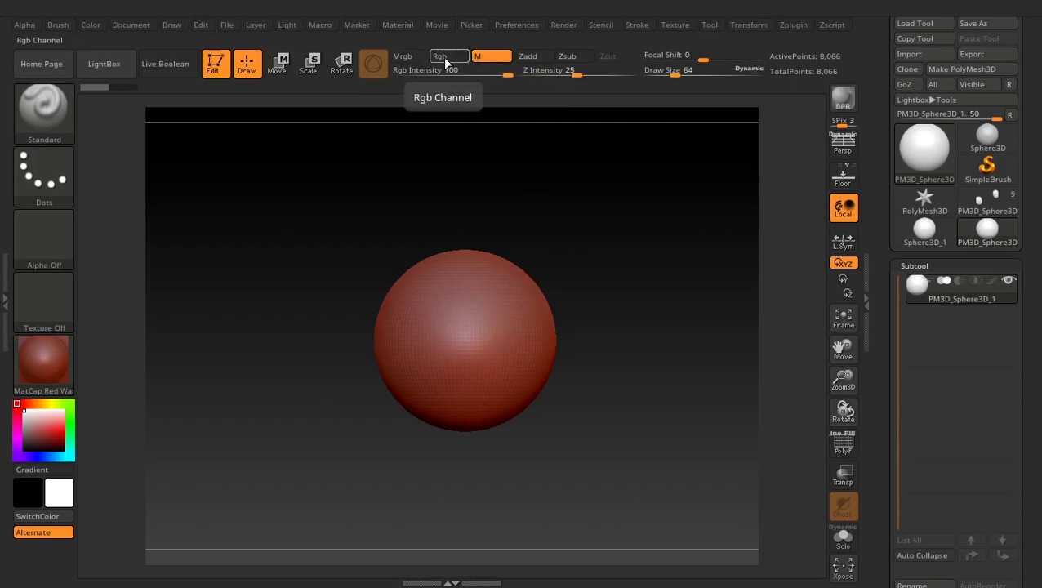
left_click(444, 54)
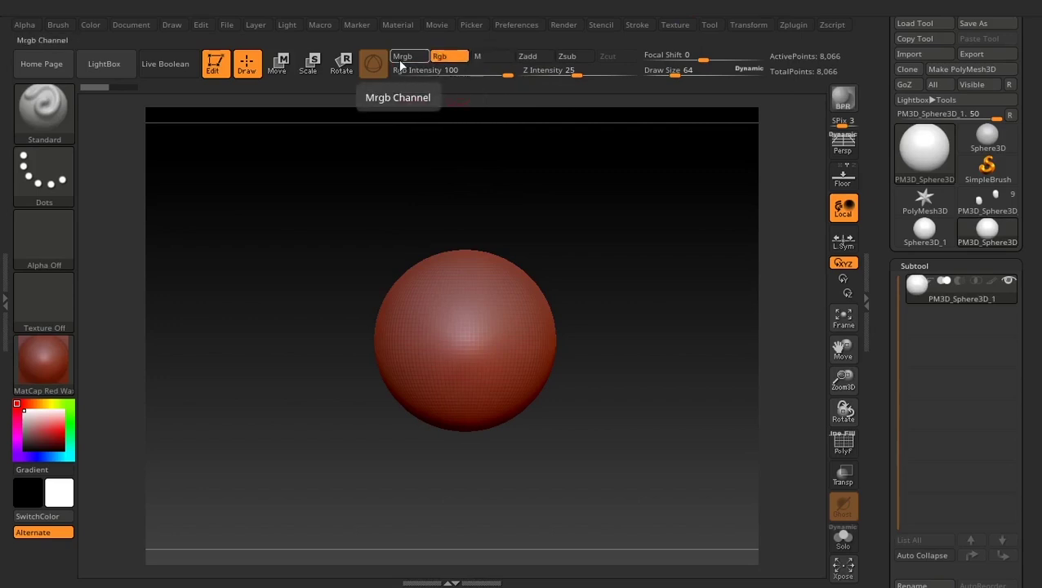
left_click(417, 59)
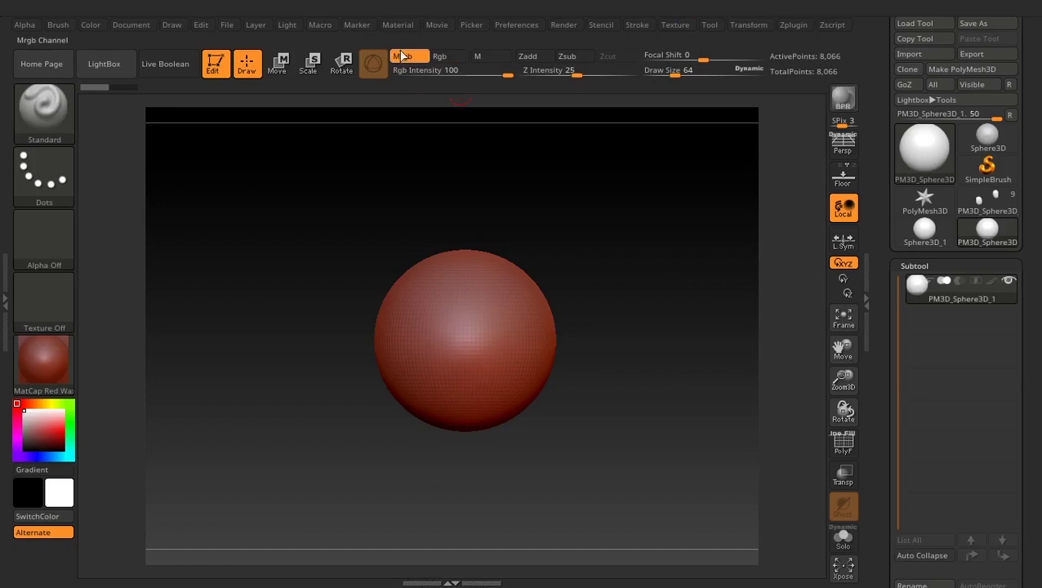
left_click(480, 57)
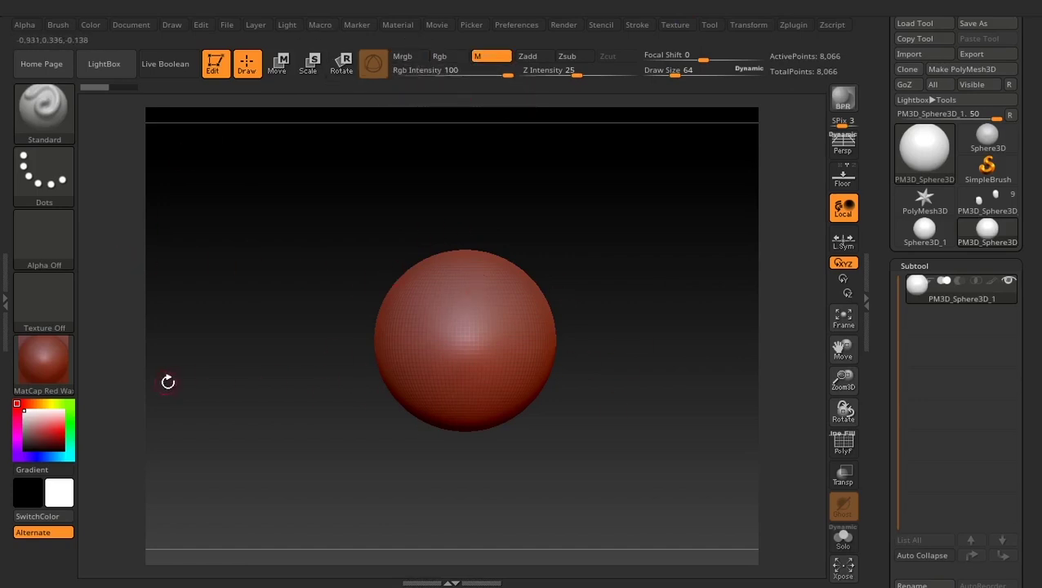
Preview the sphere with BasicMaterial, BumpViewerMaterial and Chrome2.
left_click(54, 372)
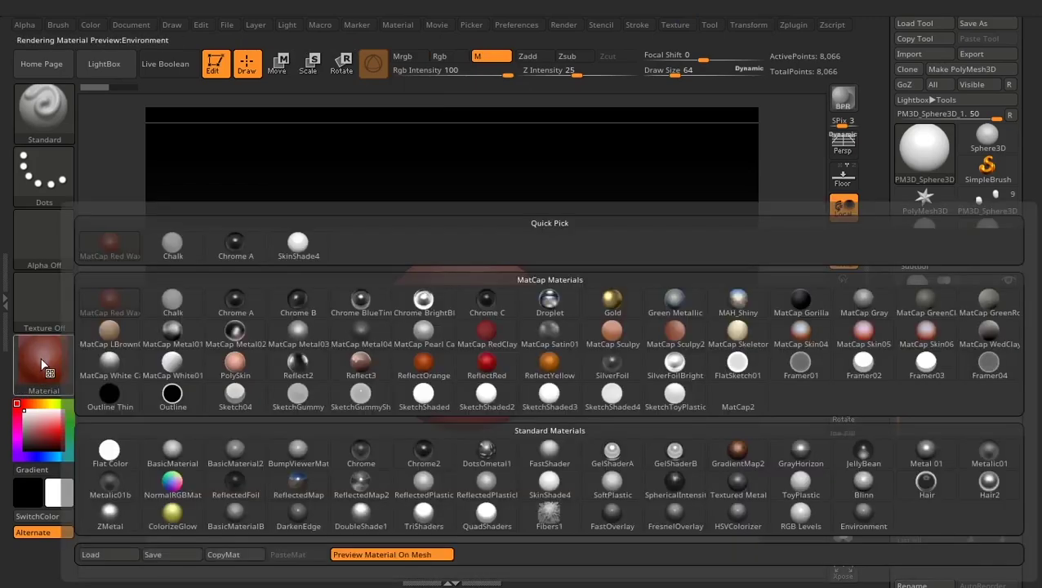
left_click(172, 456)
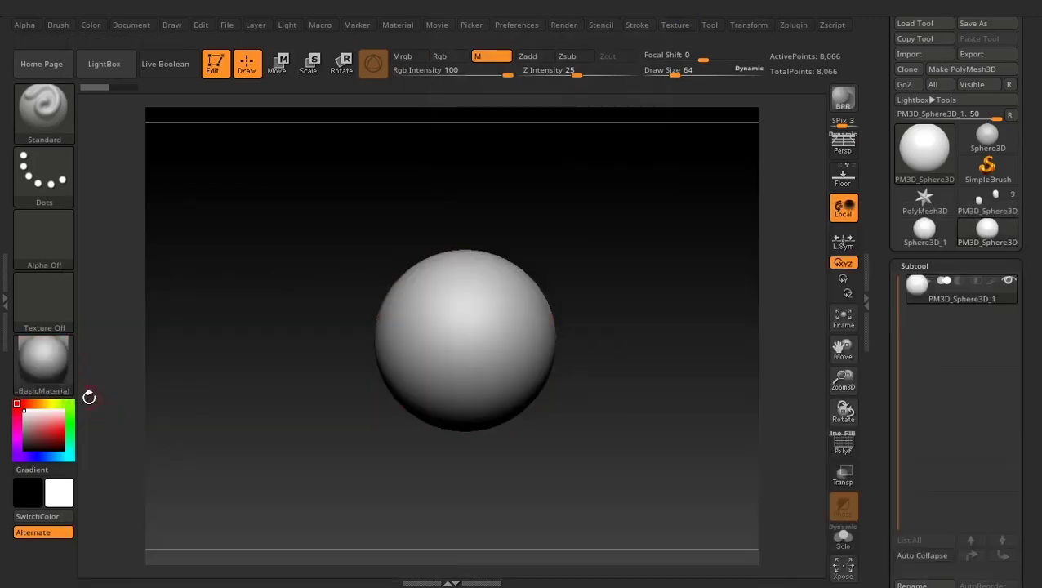
left_click(44, 363)
left_click(298, 456)
left_click(47, 361)
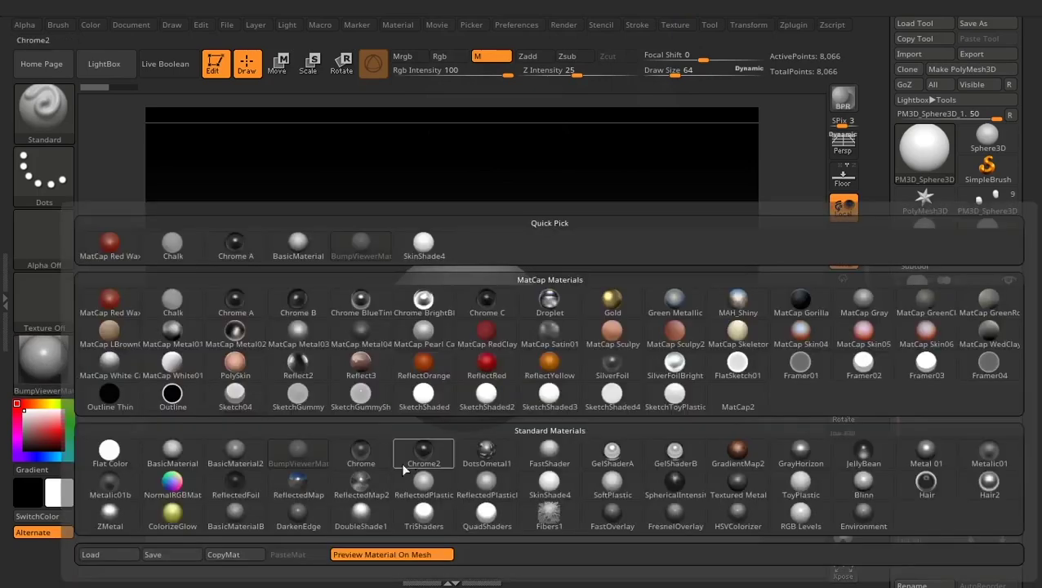
left_click(424, 456)
Preview the sphere with the Gold, MatCap Sculpy2 and FastShader materials.
left_click(37, 362)
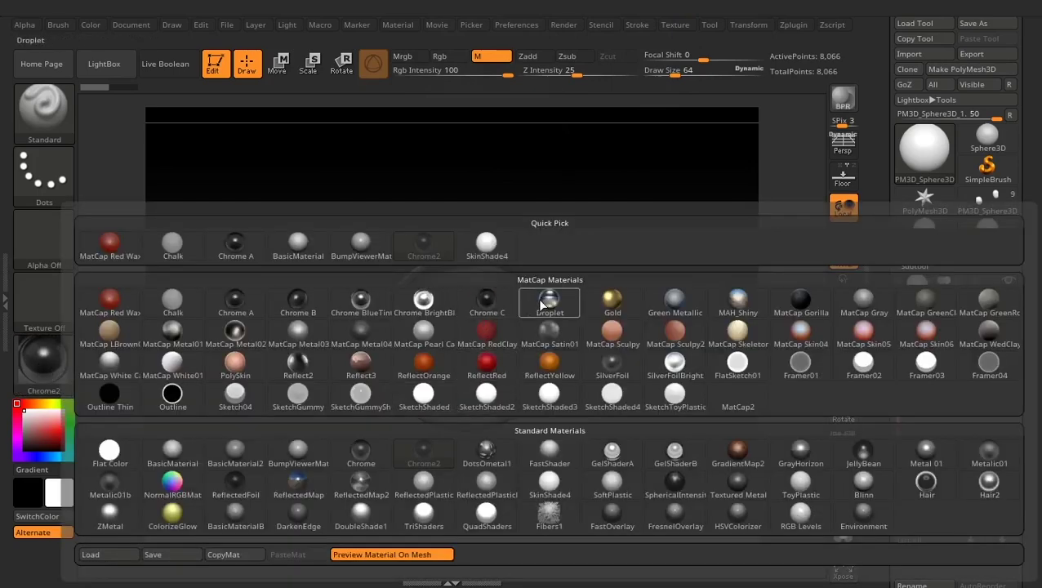
left_click(611, 300)
left_click(37, 374)
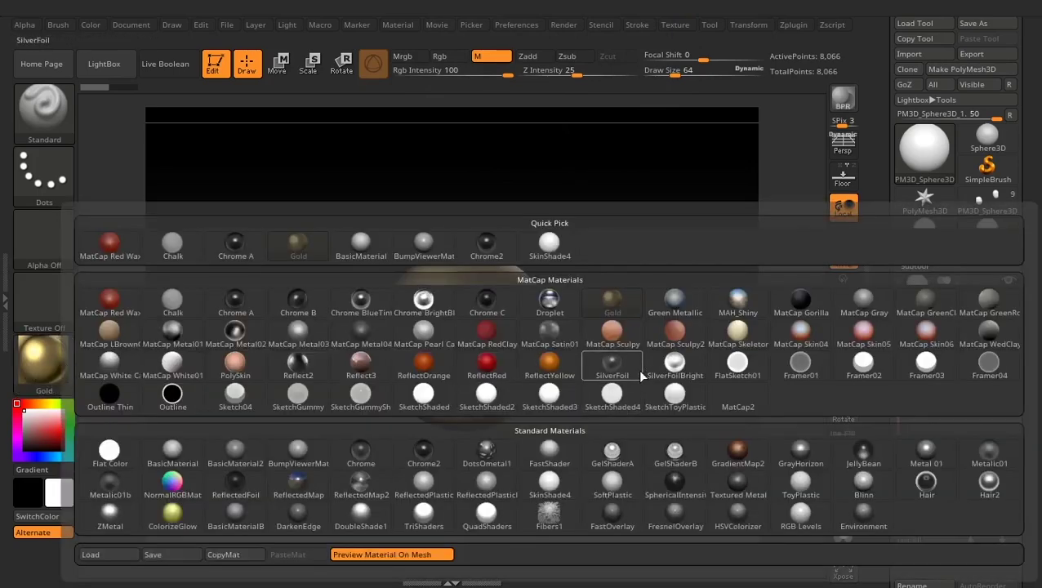
left_click(674, 333)
left_click(36, 363)
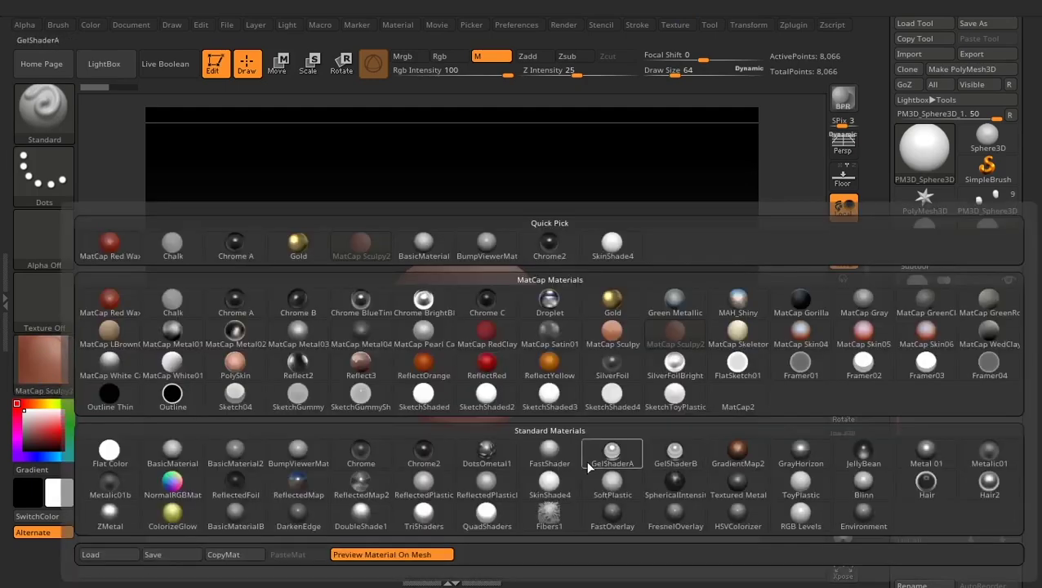
left_click(540, 454)
Preview GelShaderA and GradientMap2 on the sphere, and settle on BasicMaterial.
left_click(51, 384)
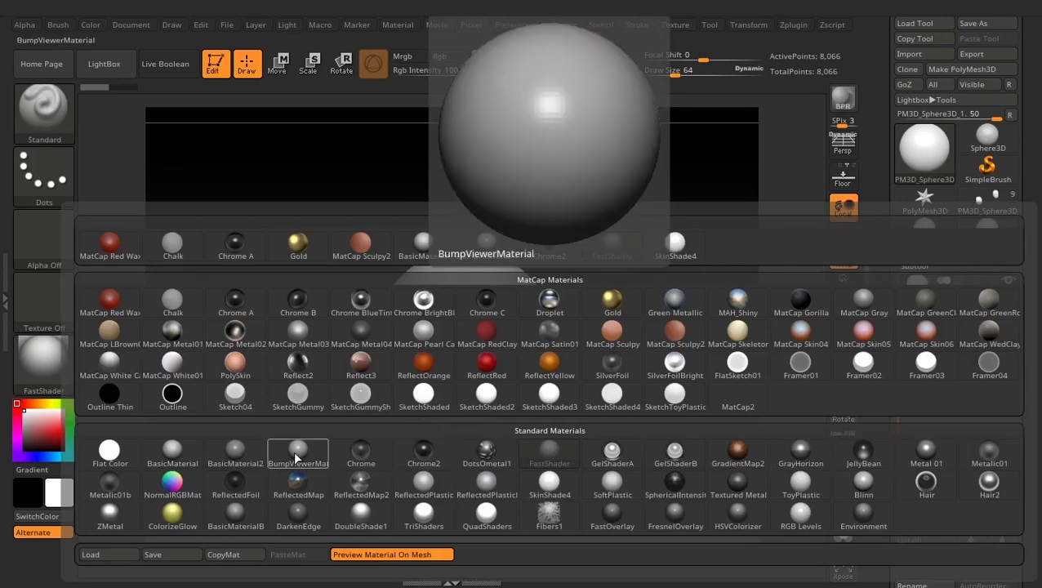
left_click(611, 453)
left_click(41, 365)
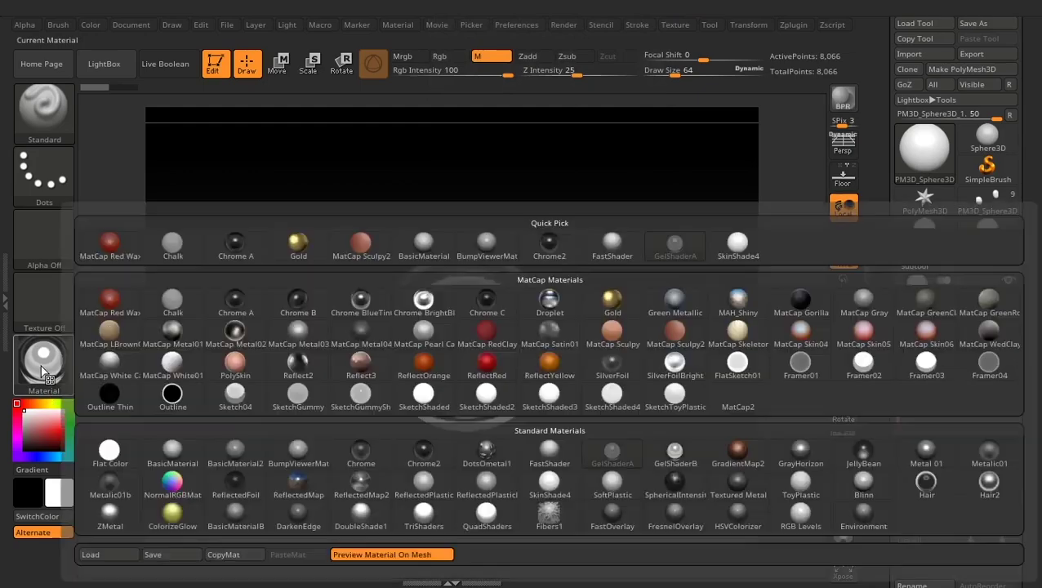
left_click(753, 463)
left_click(43, 362)
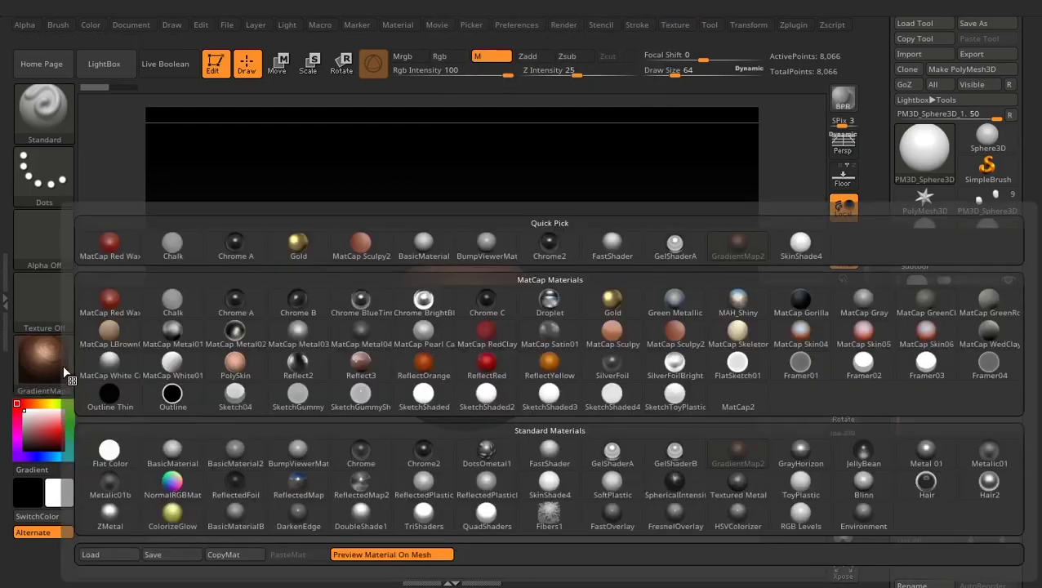
left_click(172, 452)
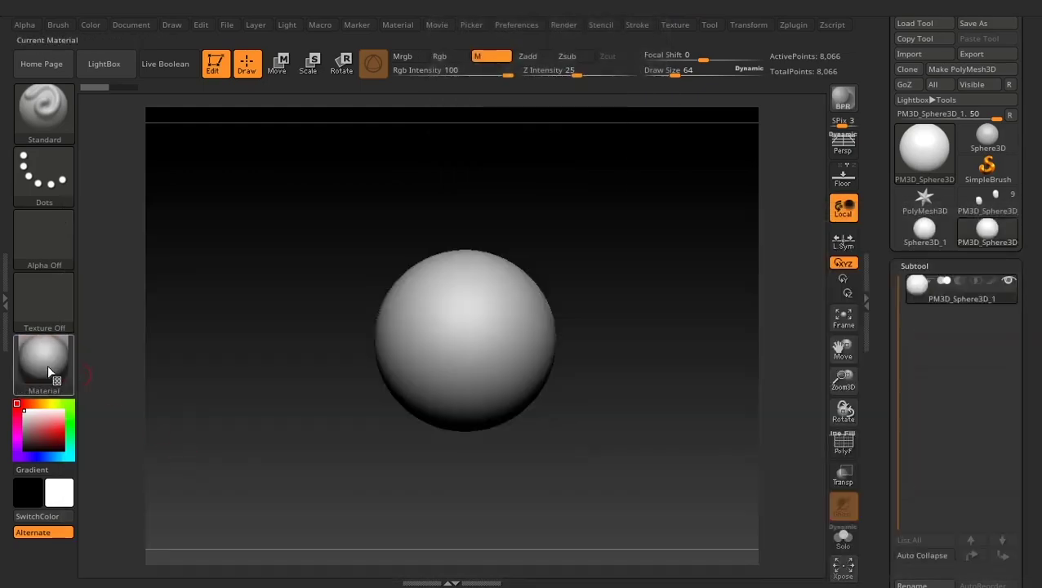
Preview the unfilled sphere in bright green, red, cyan and a slightly darker green (R 115, G 222, B 8).
mouse_move(55, 378)
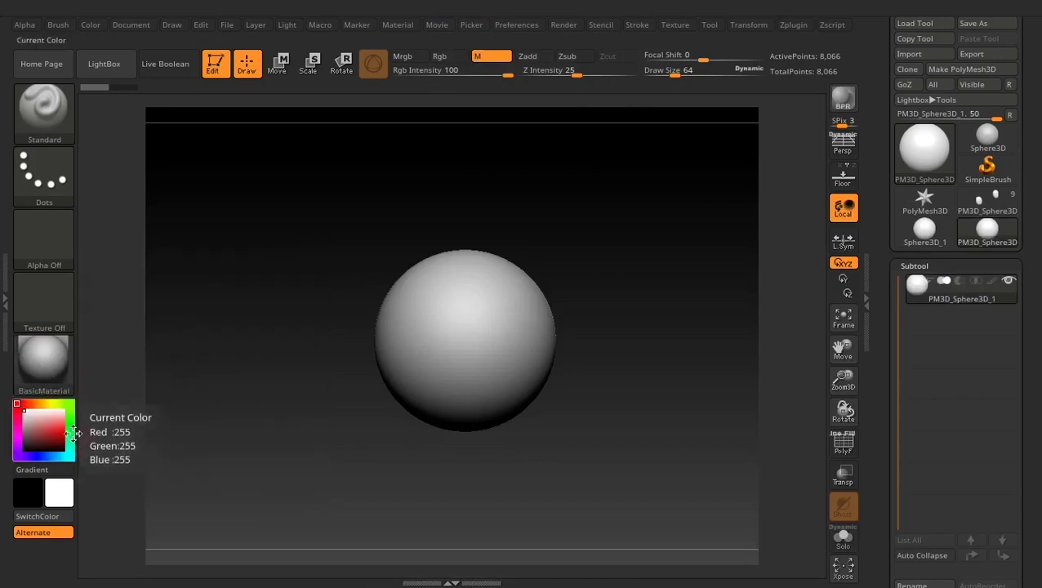
left_click_drag(52, 403, 71, 400)
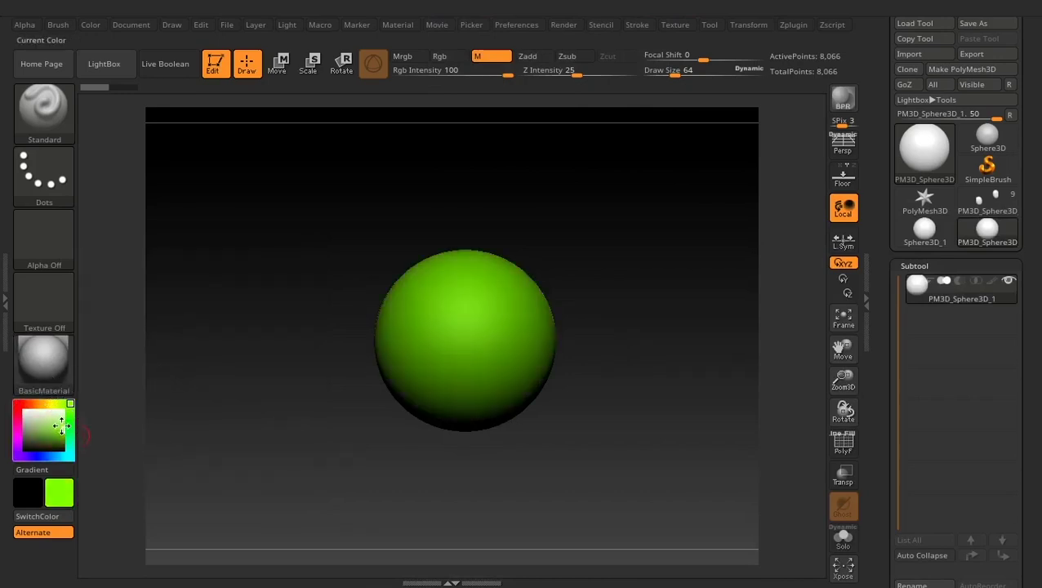
left_click(24, 405)
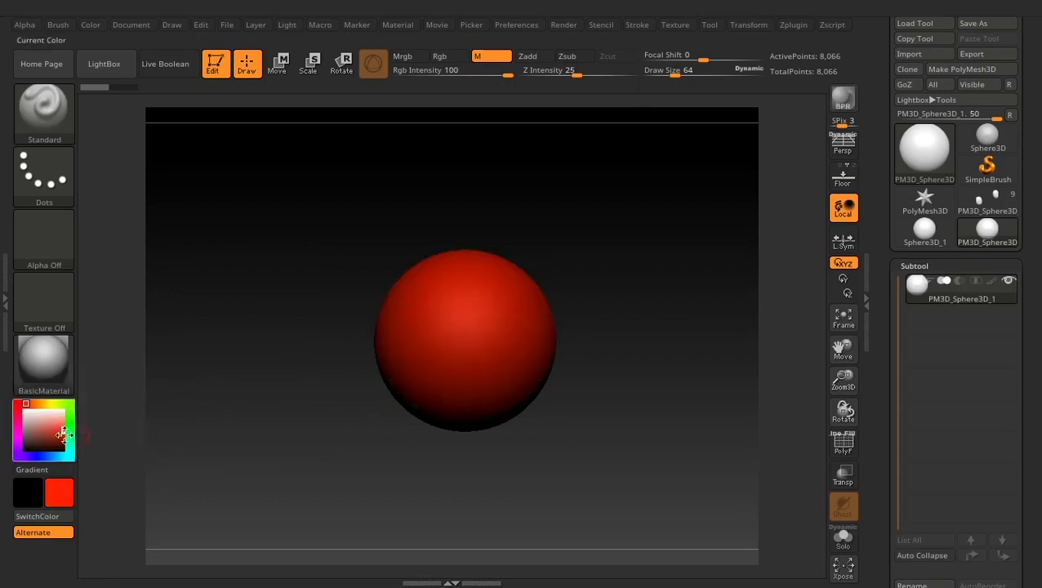
left_click(72, 439)
left_click(70, 456)
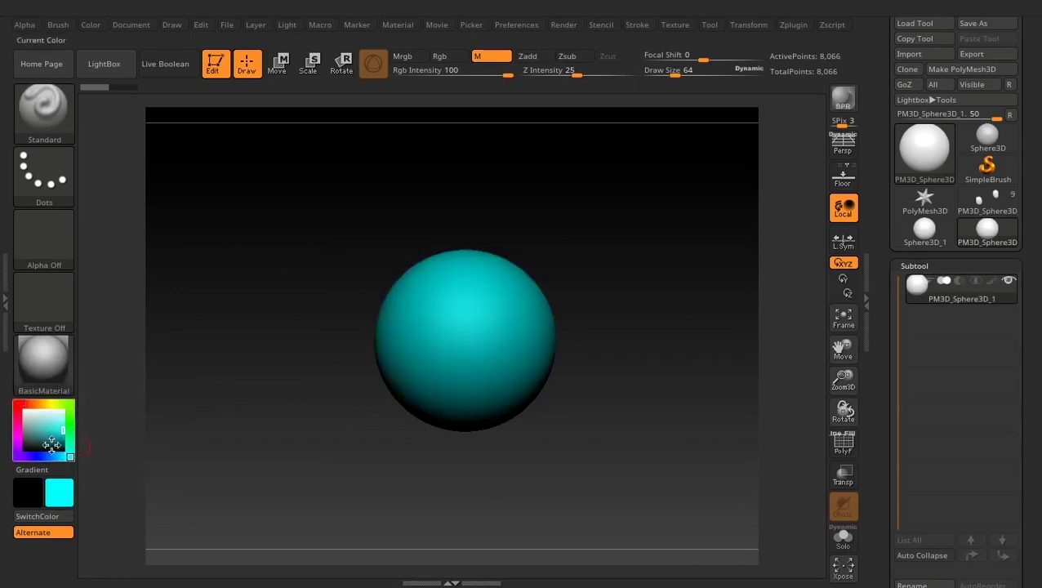
left_click_drag(42, 432, 84, 395)
left_click(70, 400)
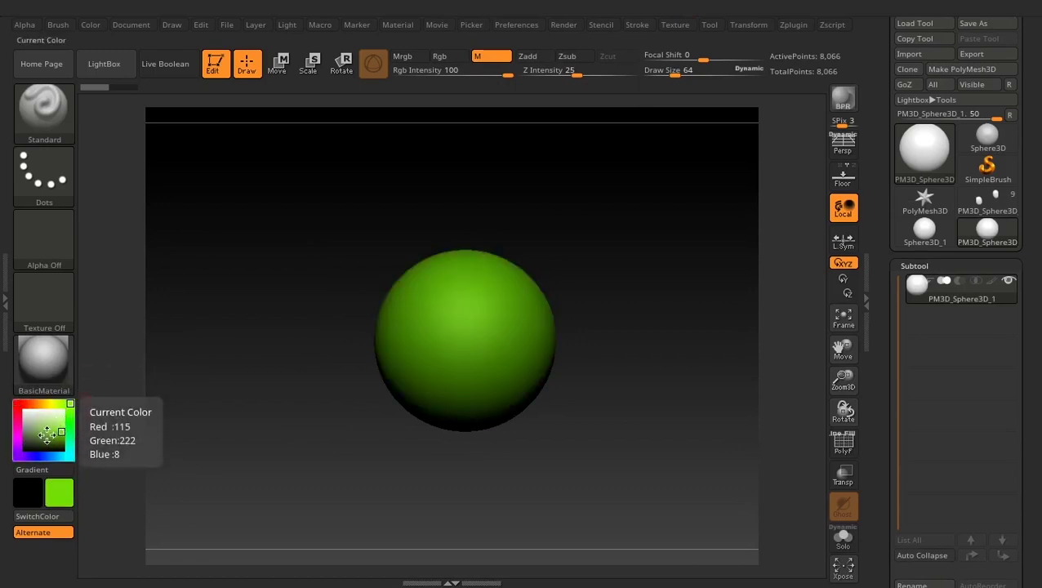
Reset the current colour to white and change it to bright lime green (R 139, G 255, B 23).
left_click(20, 410)
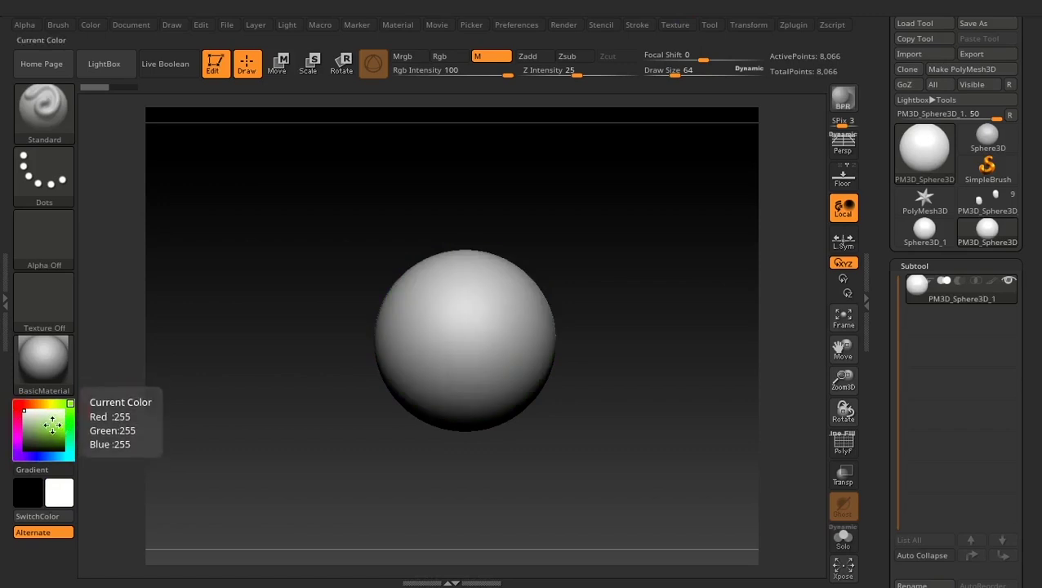
left_click(64, 426)
left_click_drag(65, 427, 66, 427)
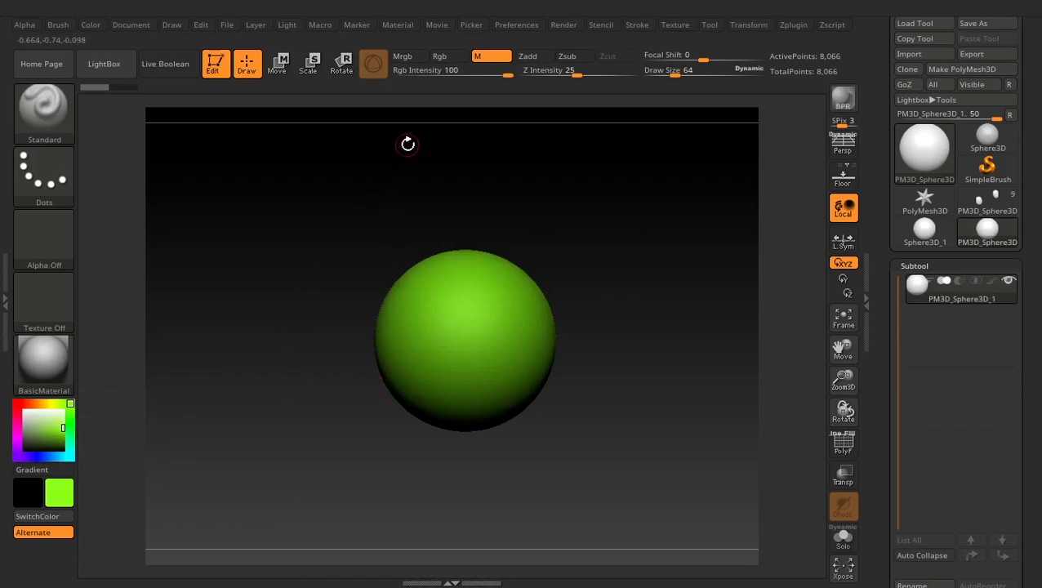
Activate the Rgb channel and fill the whole sphere object with the current lime green.
left_click(450, 56)
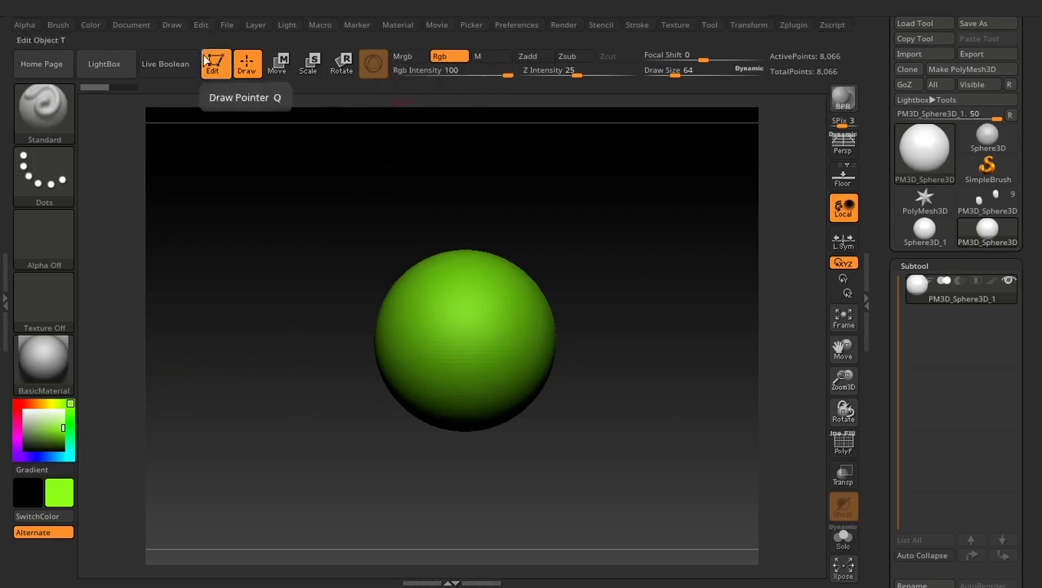
left_click(90, 25)
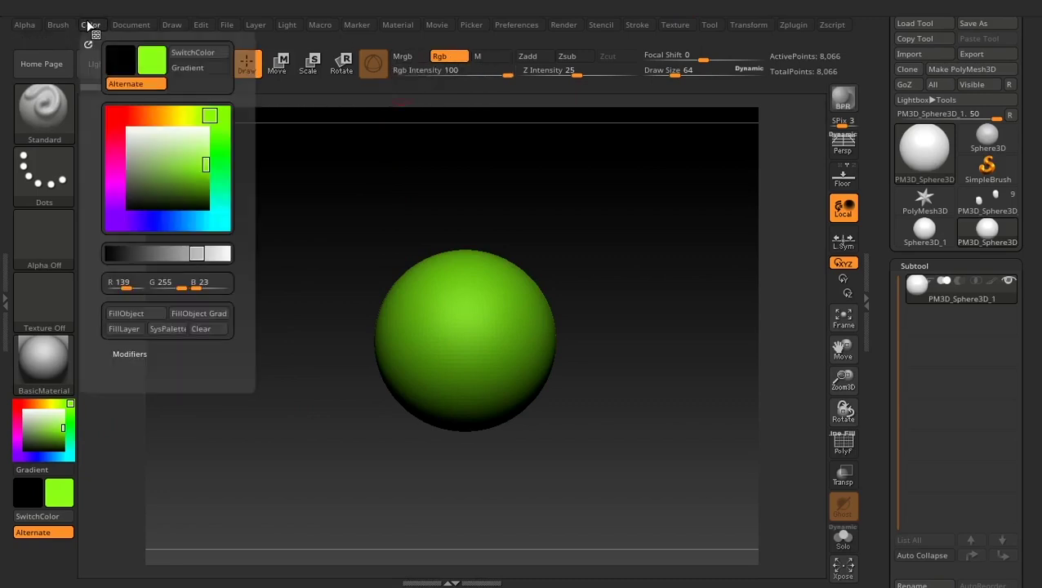
left_click(129, 313)
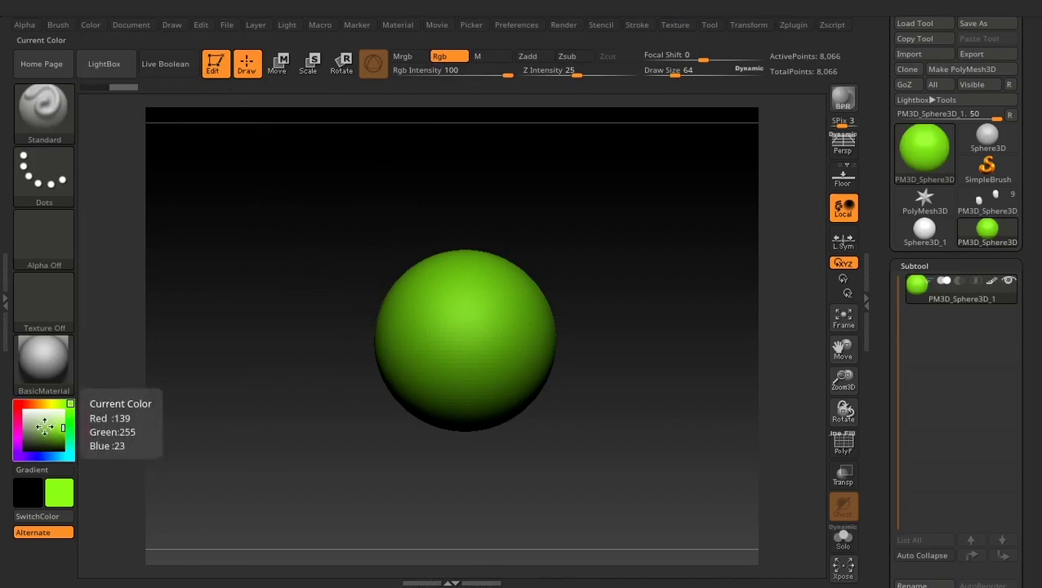
mouse_move(991, 283)
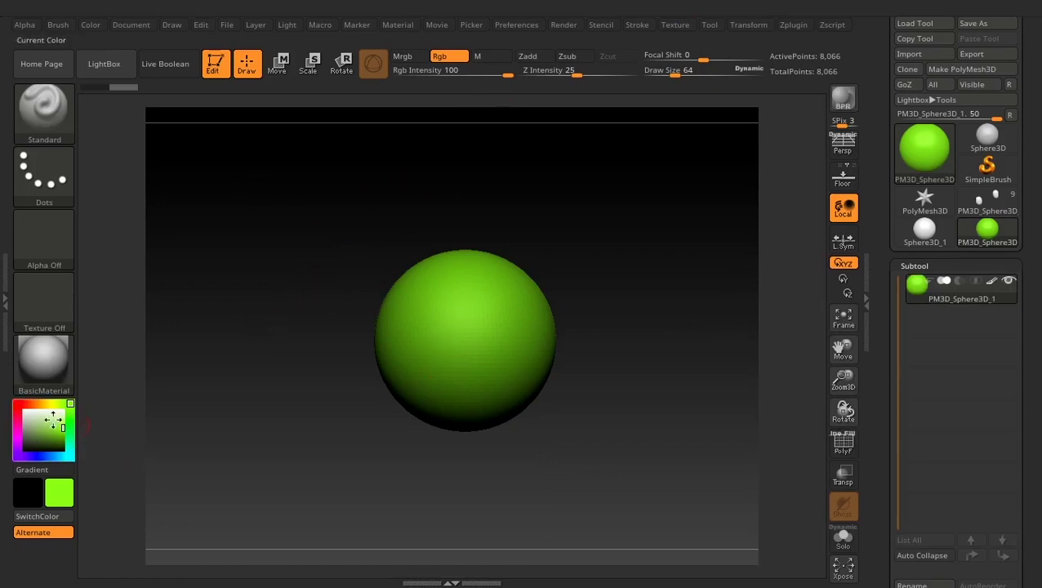
Try dark red and cyan as the current colour with the sphere filled, and finish on bright red.
left_click_drag(36, 403, 15, 403)
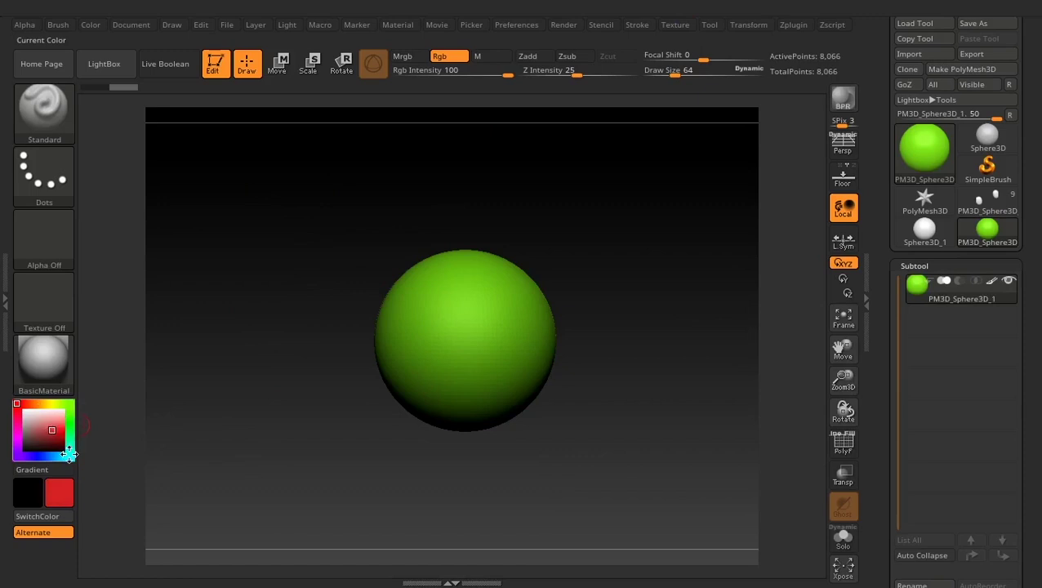
left_click(69, 453)
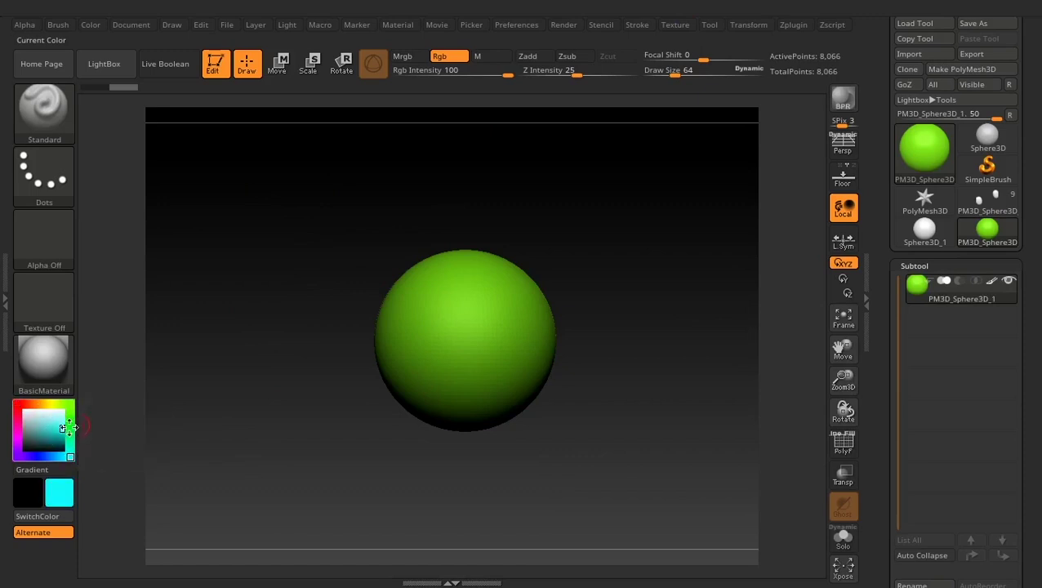
left_click_drag(60, 429, 61, 429)
left_click(17, 408)
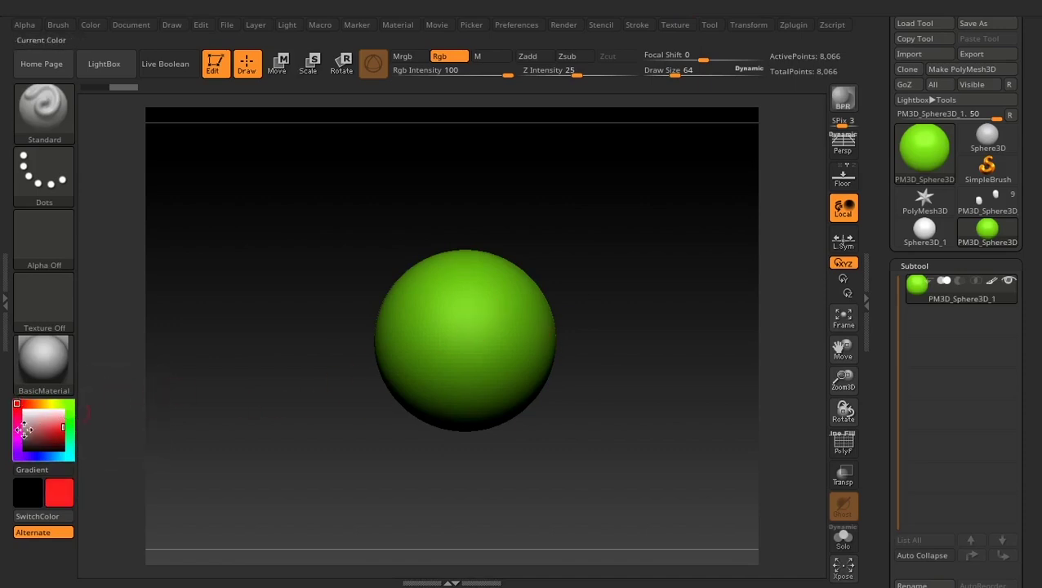
Fill the sphere object with the current red, and refill it with lime green using the Rgb channel.
left_click(93, 26)
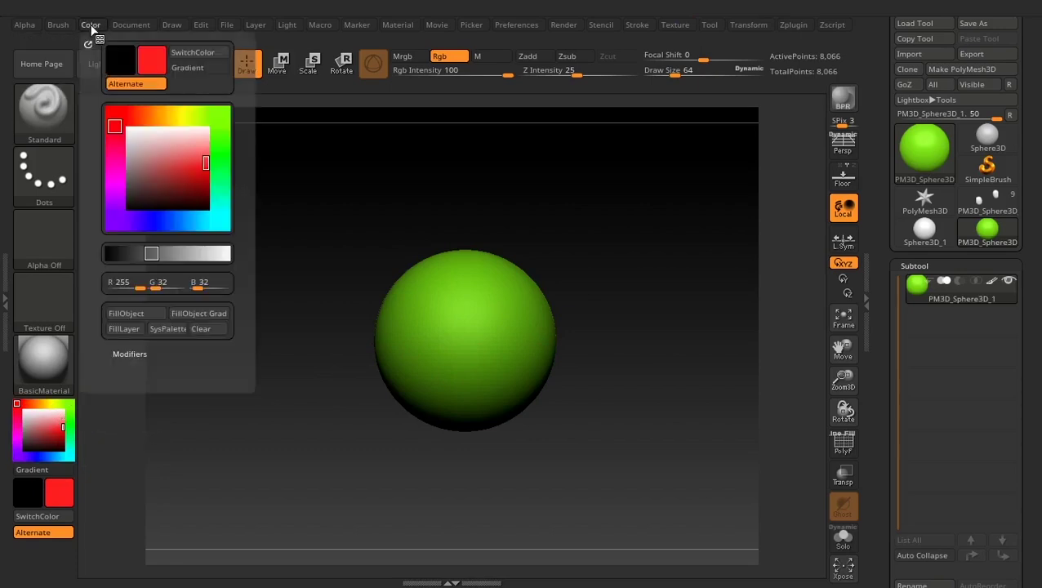
left_click(138, 314)
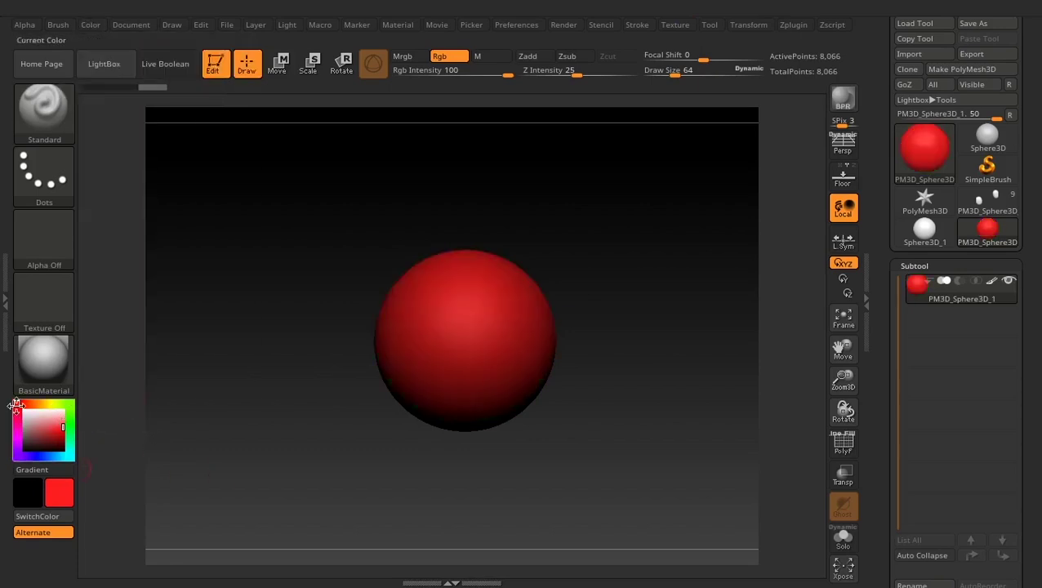
left_click(70, 403)
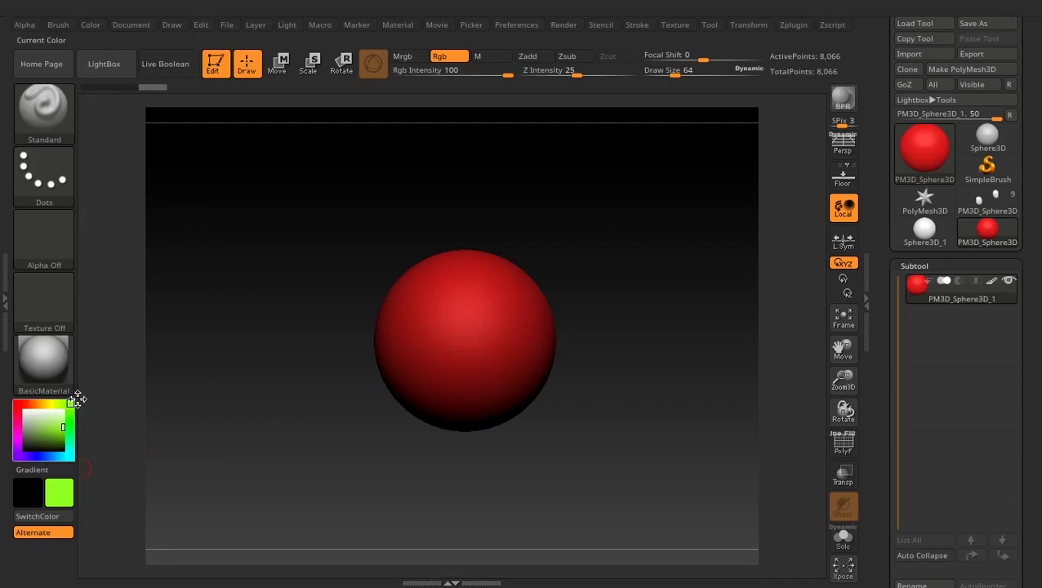
left_click(96, 25)
left_click(127, 314)
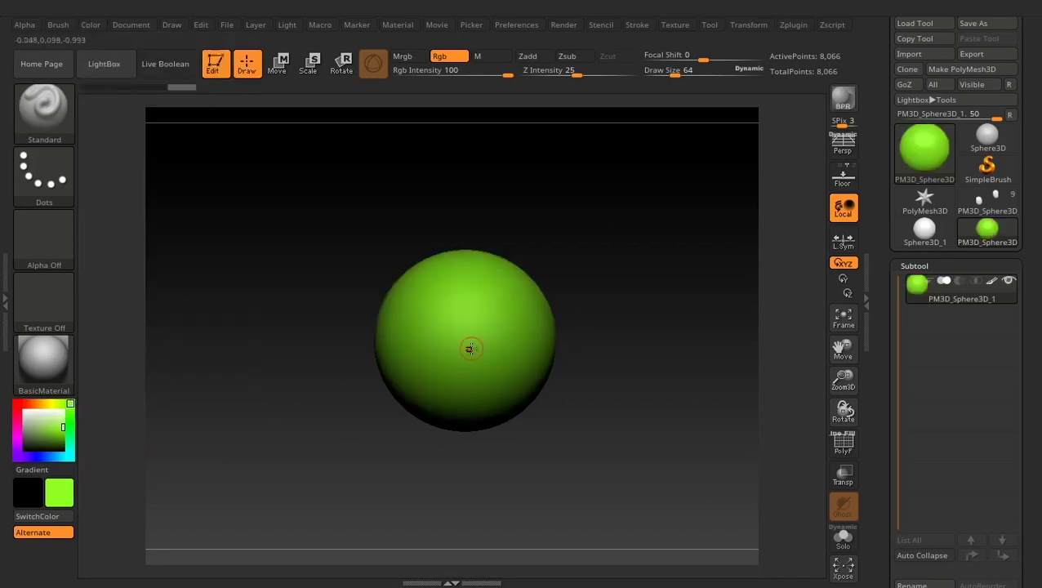
Preview the green-filled sphere in GelShaderA, Chrome2, GradientMap2 and BumpViewerMaterial, and return to Chrome2.
left_click(43, 361)
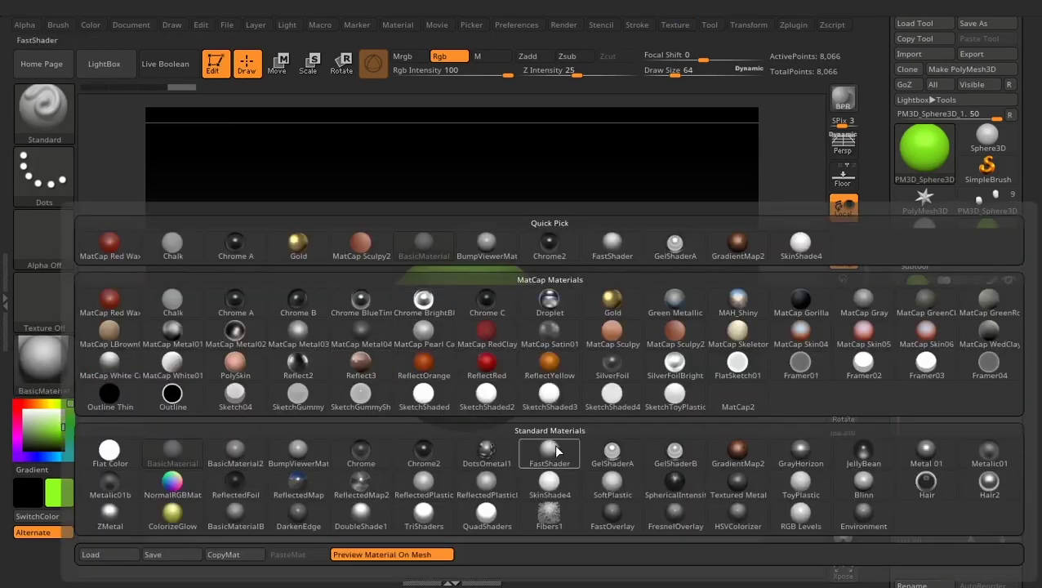
left_click(611, 457)
left_click(49, 374)
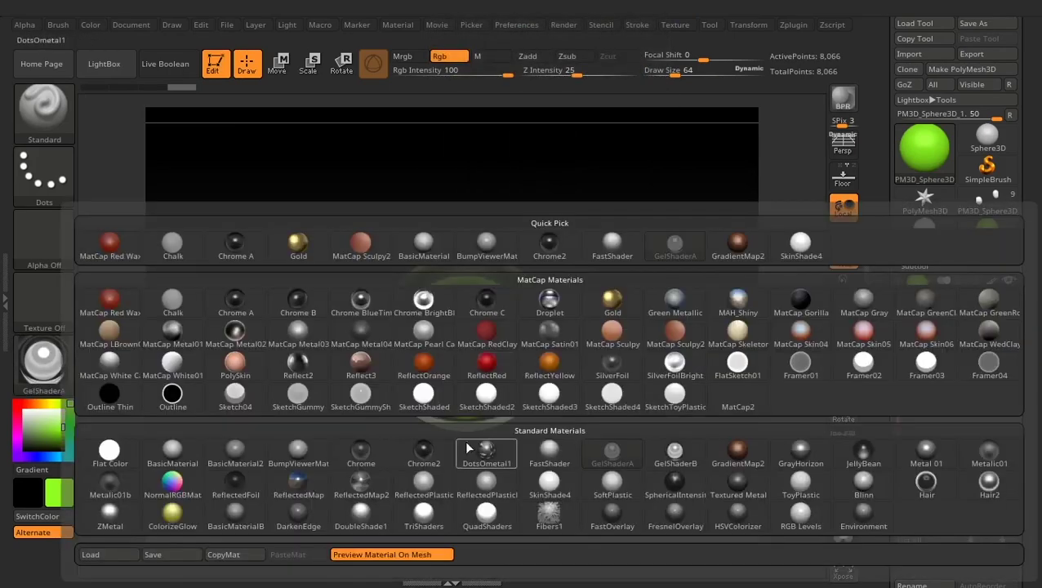
left_click(426, 453)
left_click(38, 372)
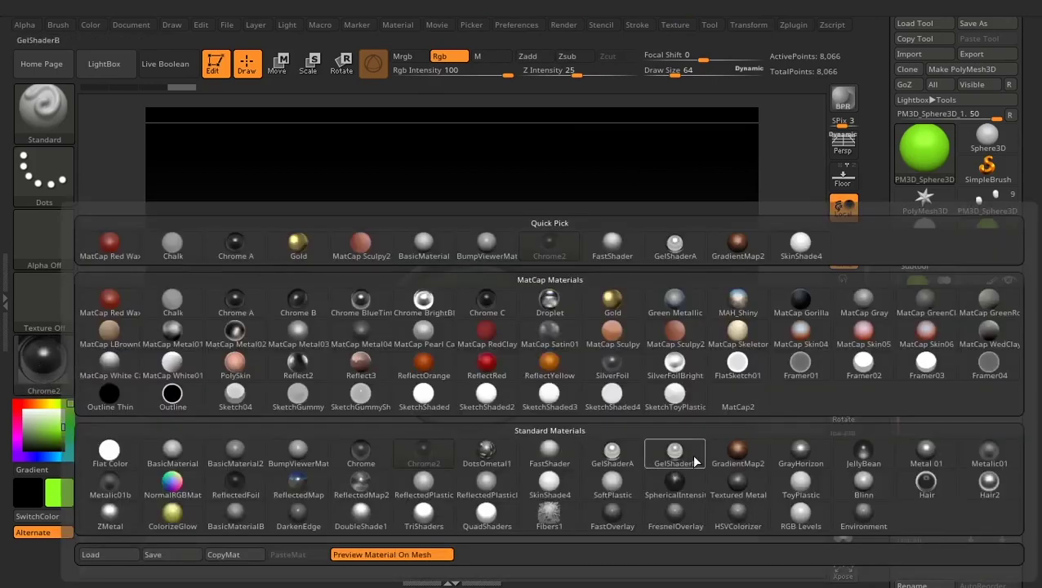
left_click(738, 451)
left_click(46, 354)
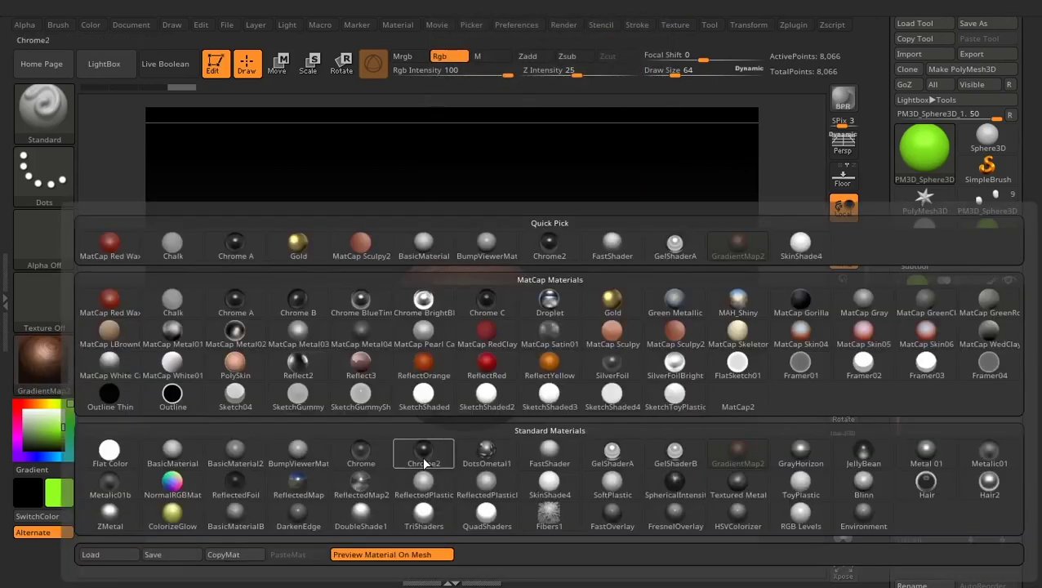
left_click(300, 454)
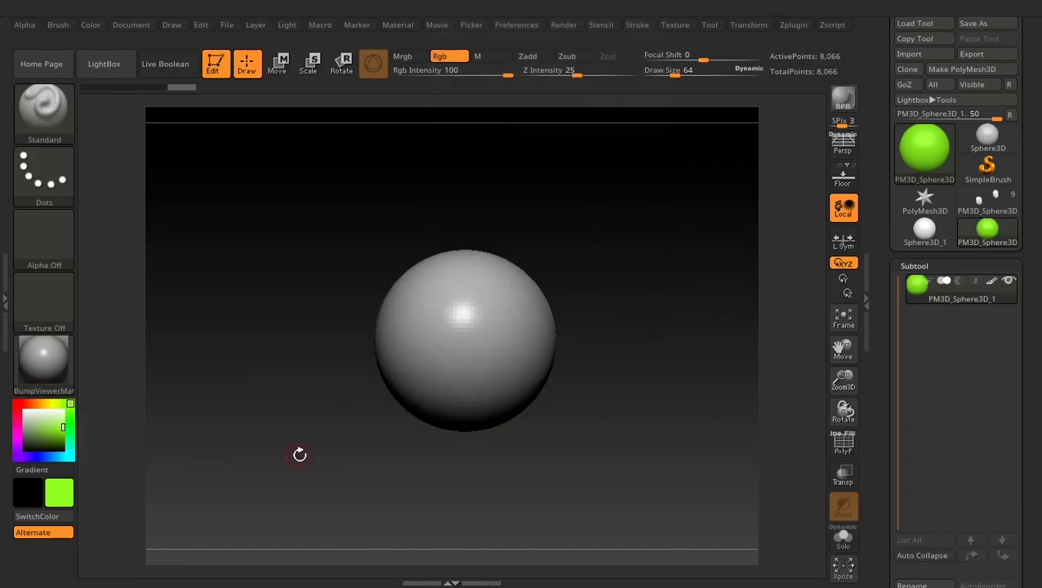
left_click(41, 371)
left_click(424, 454)
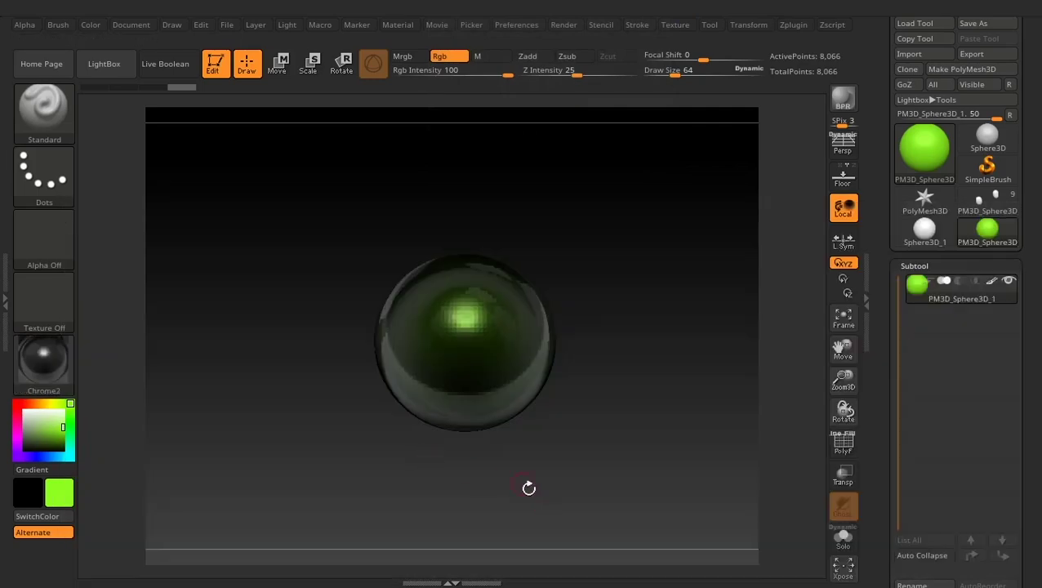
Preview the sphere in FastShader, SoftPlastic, ReflectedMap2 and ReflectedMap, and set the current material back to BasicMaterial.
left_click(46, 371)
left_click(546, 451)
left_click(48, 365)
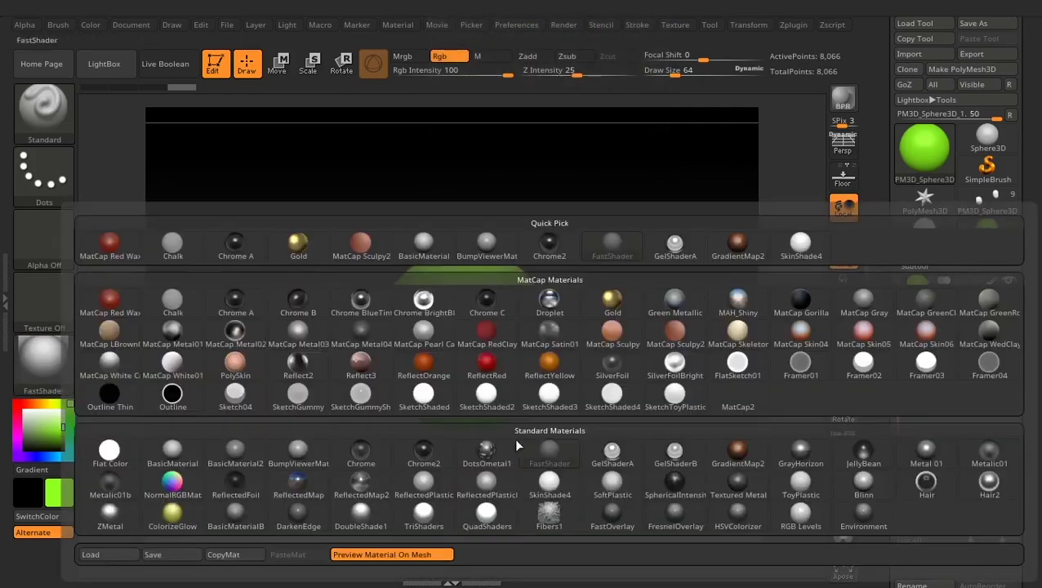
left_click(612, 488)
left_click(45, 357)
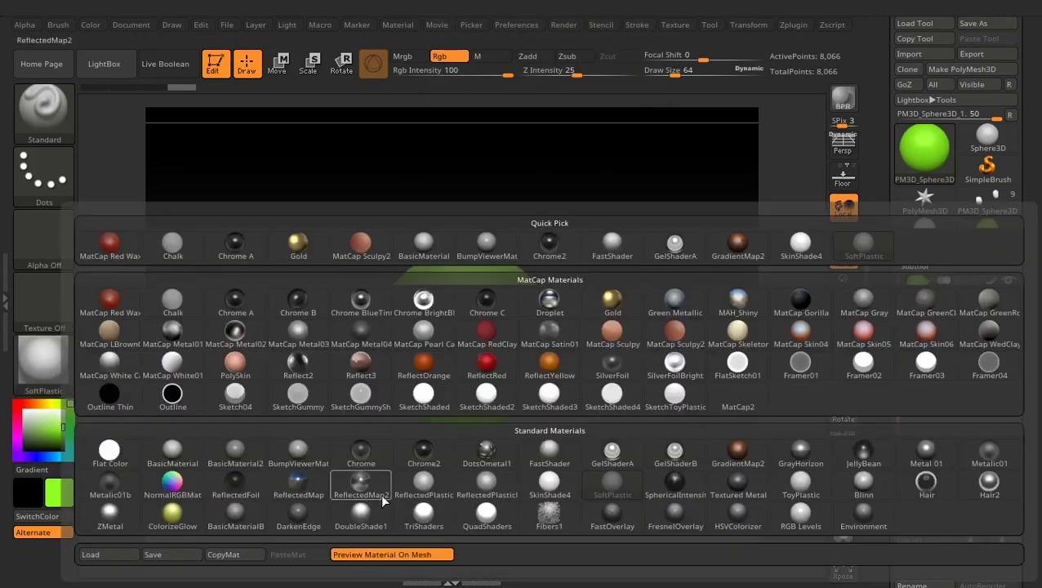
left_click(361, 488)
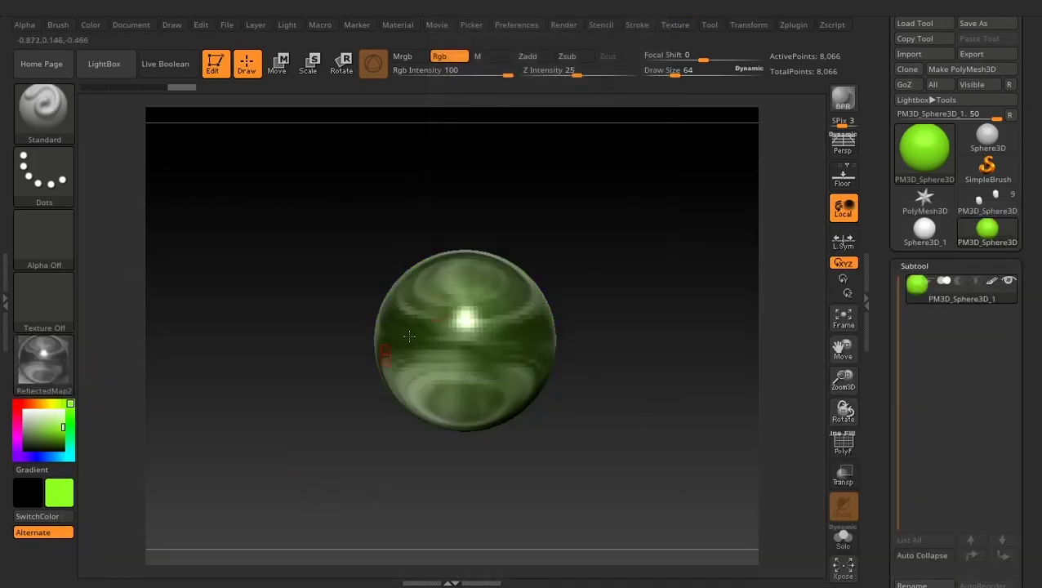
left_click(45, 361)
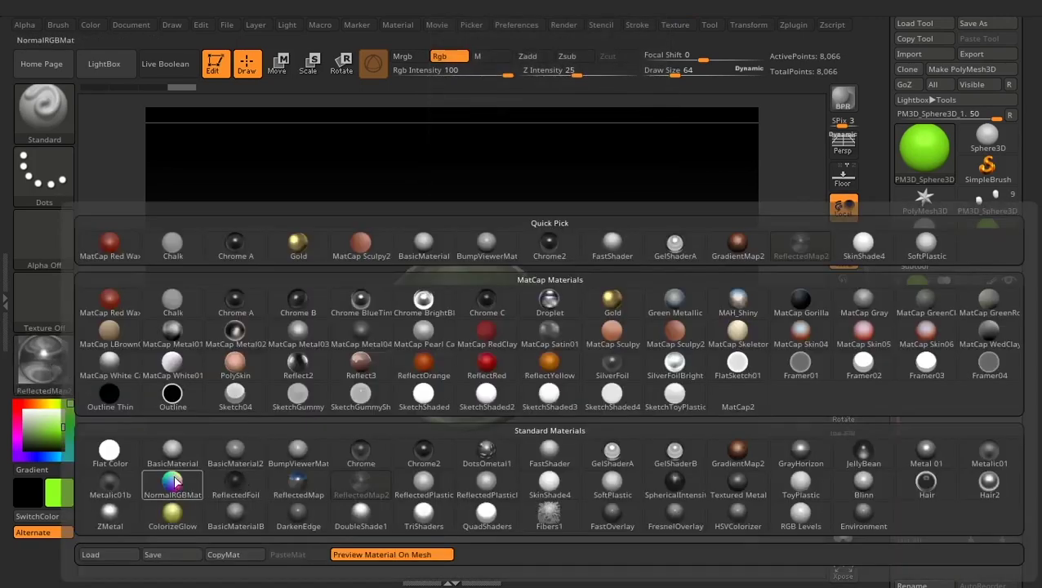
left_click(278, 488)
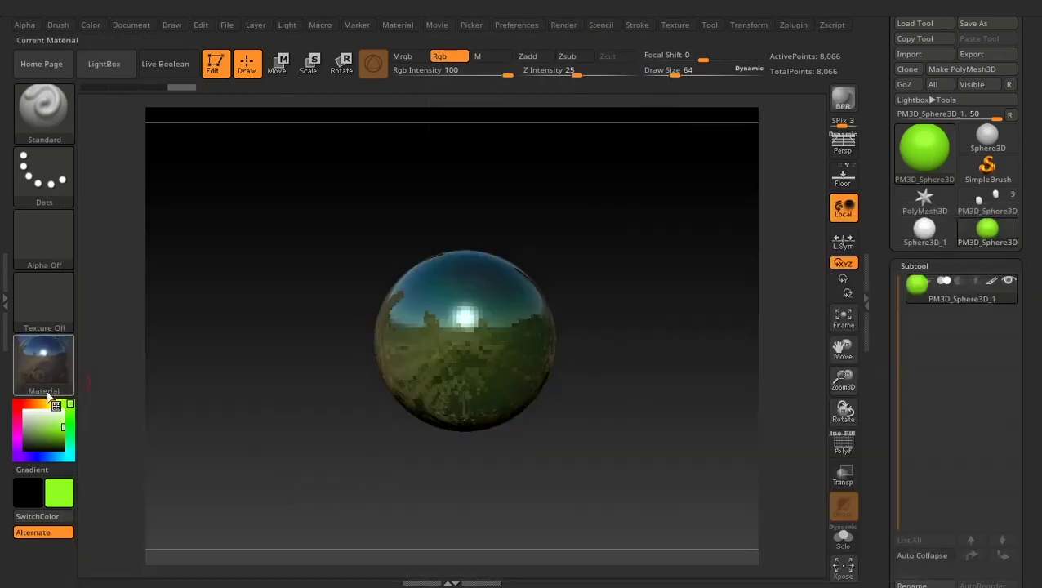
left_click(43, 360)
left_click(170, 451)
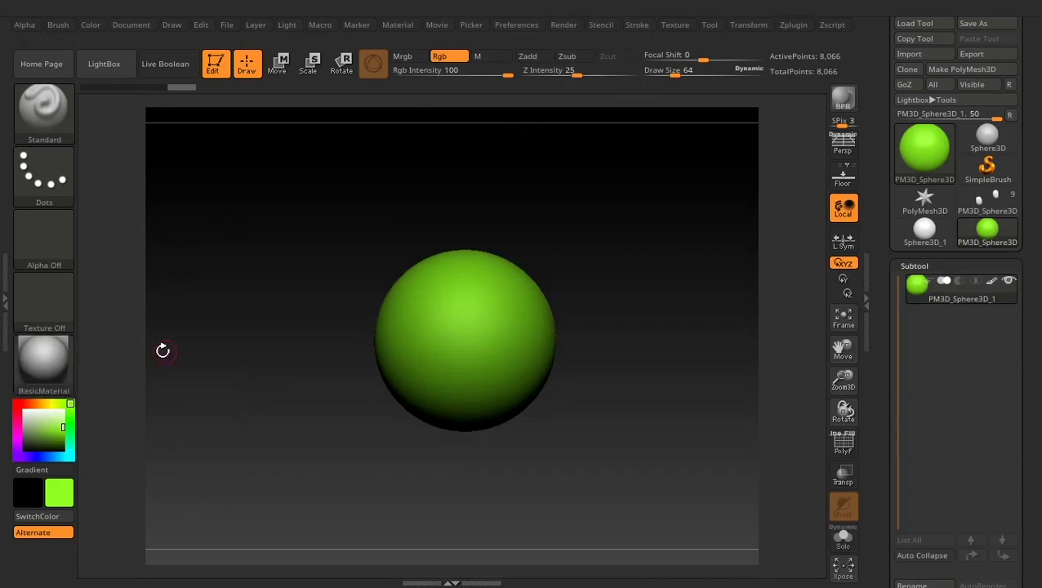
Fill the whole sphere object with the Chrome material using only the M channel.
left_click(43, 360)
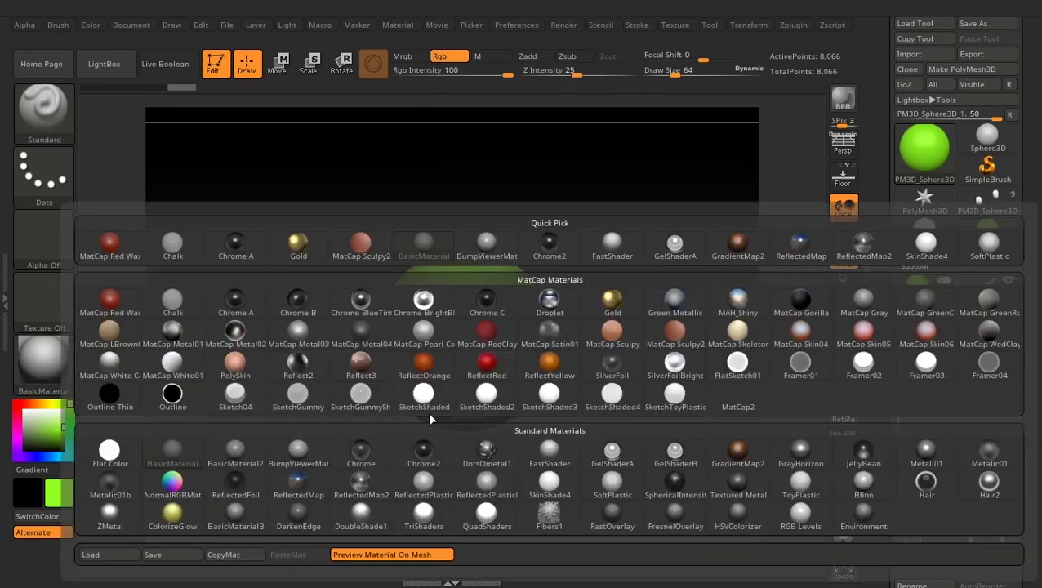
left_click(360, 456)
left_click(490, 55)
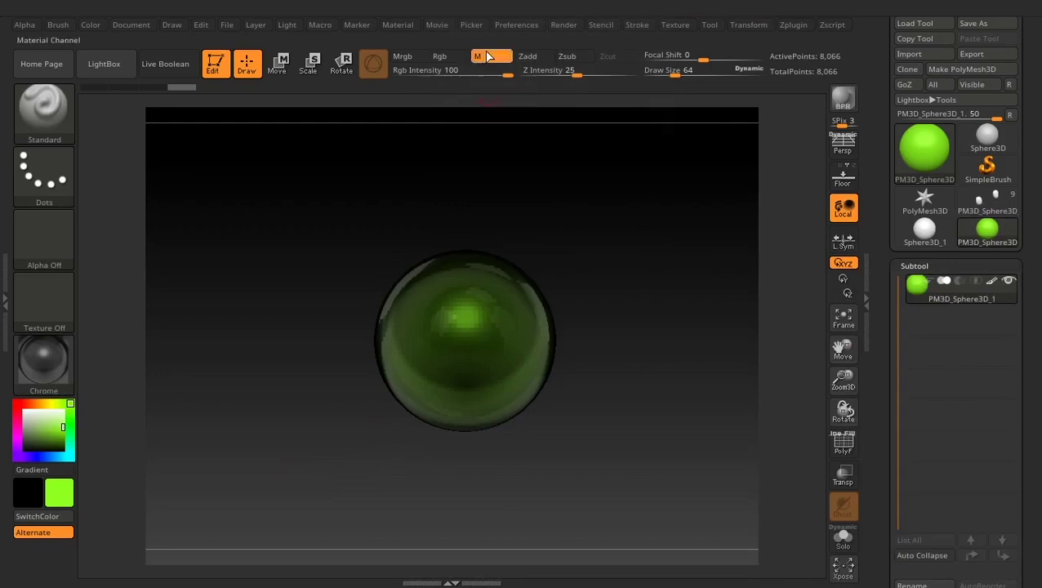
left_click(96, 25)
Try BasicMaterial, ReflectedMap2 and GelShaderB as the current material while the sphere is filled with Chrome.
mouse_move(44, 376)
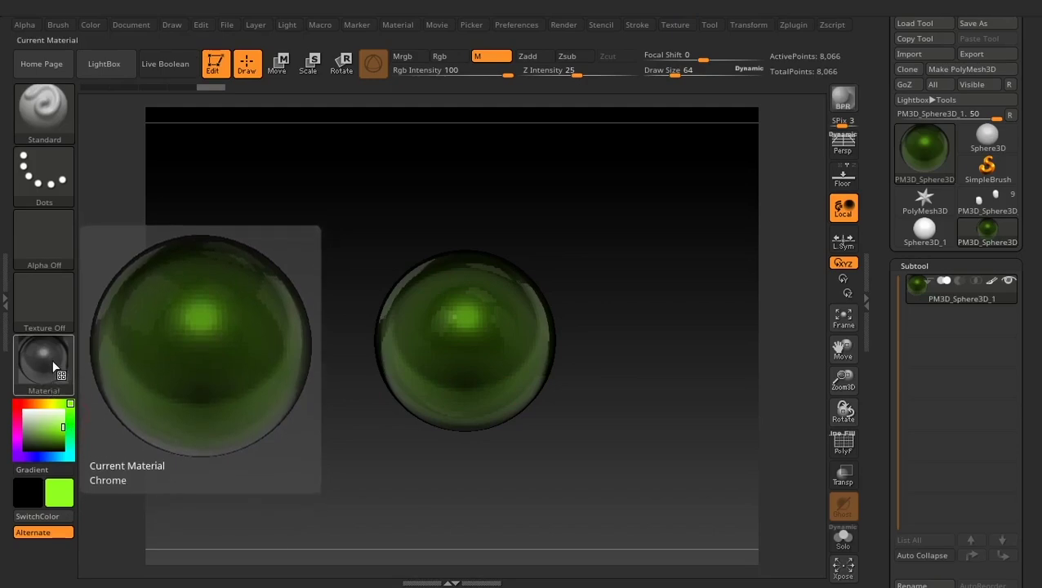
left_click(52, 365)
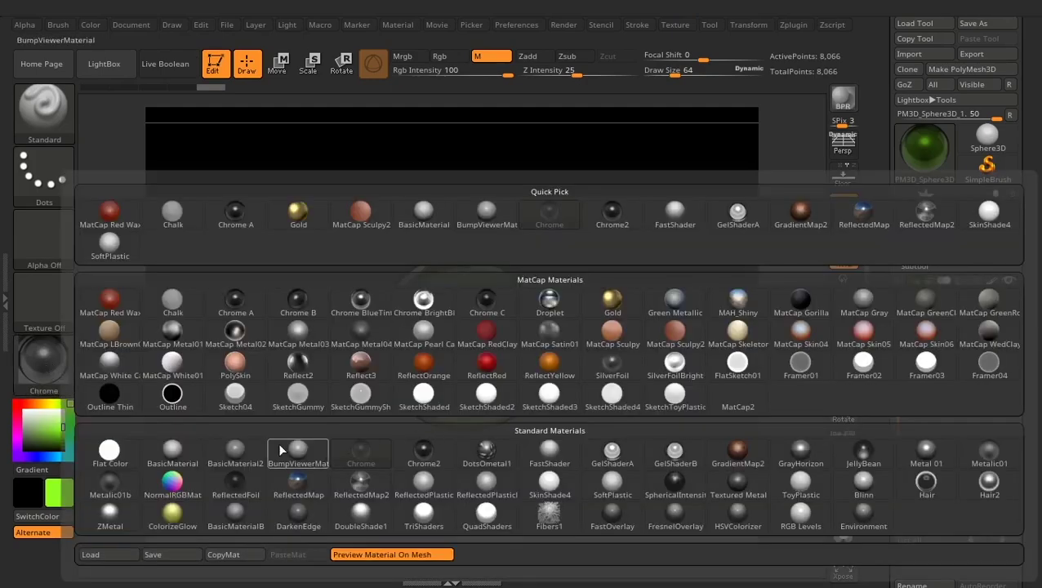
left_click(167, 450)
left_click(72, 374)
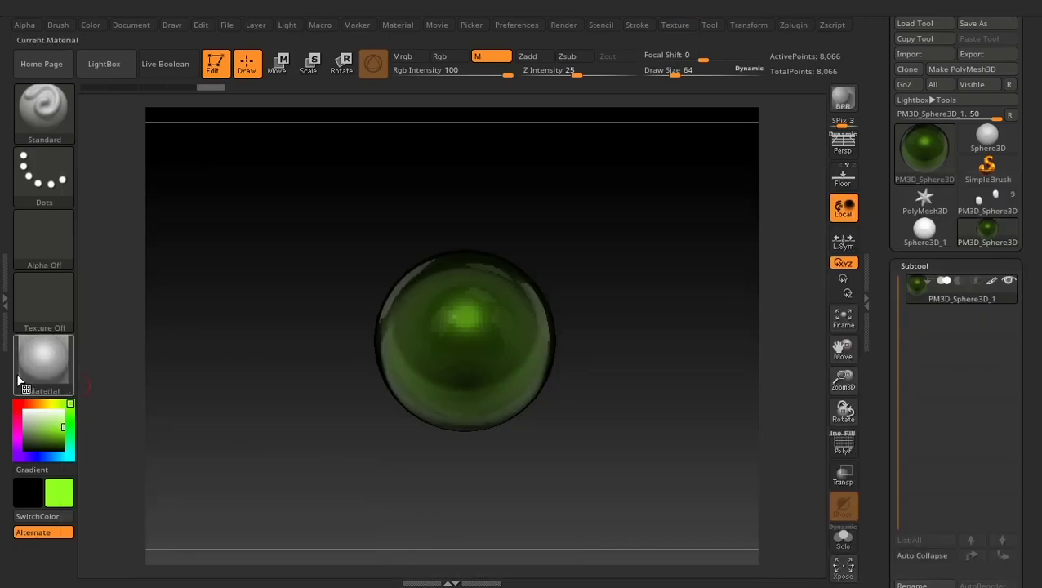
left_click(19, 380)
left_click(343, 487)
left_click(40, 369)
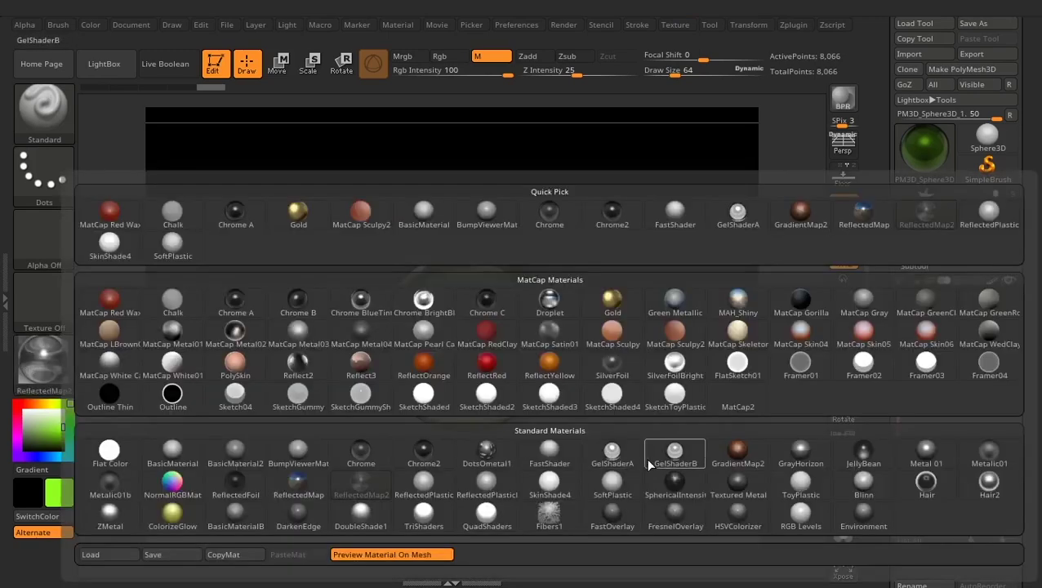
left_click(671, 454)
left_click(44, 369)
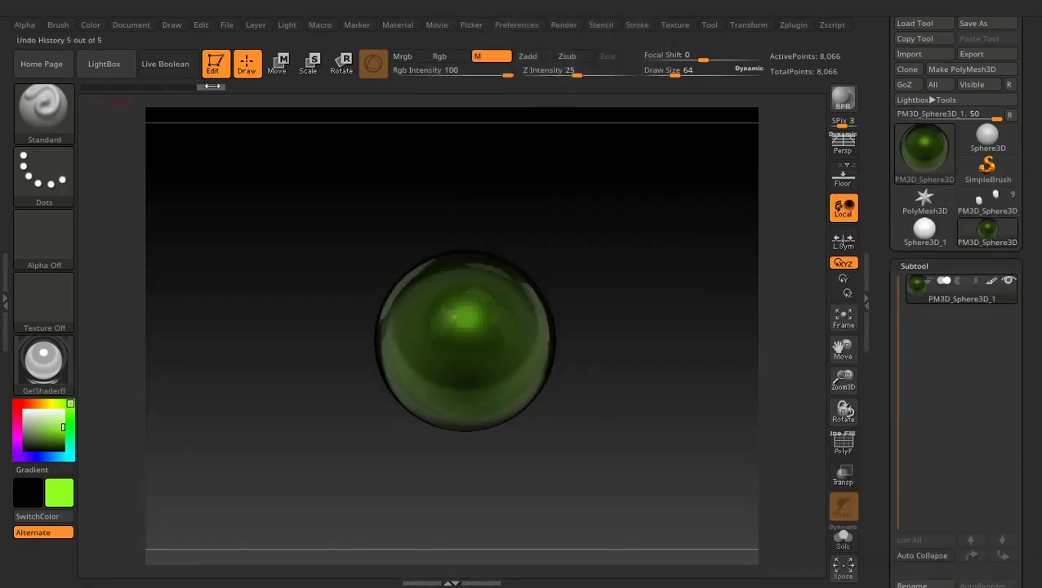
Step the undo history back to the unfilled white sphere and set the current material to BasicMaterial.
left_click_drag(212, 86, 109, 91)
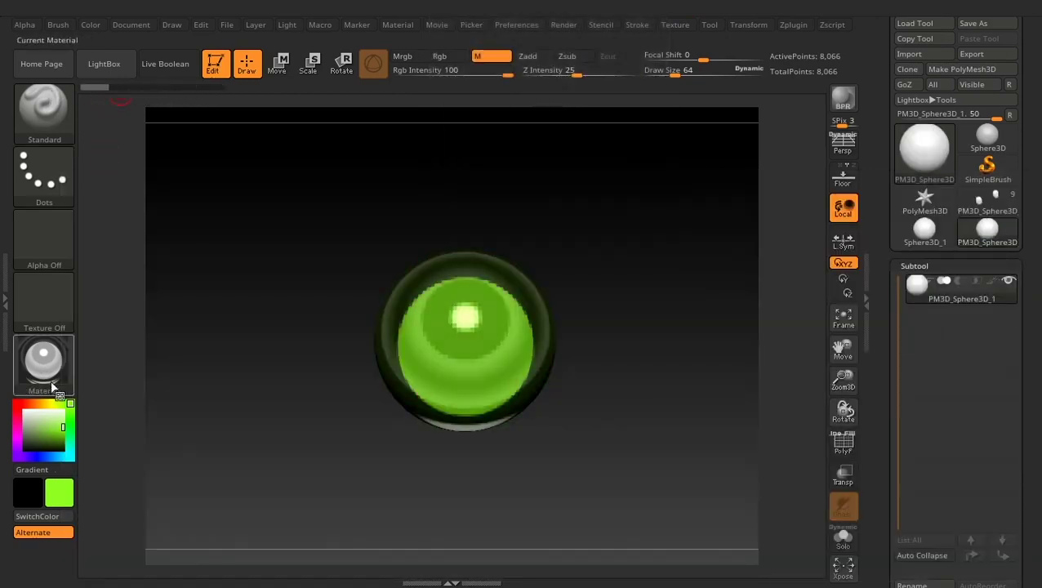
left_click(50, 381)
left_click(171, 451)
Preview the unfilled sphere in darker green and red, and set the current colour to yellow (R 213, G 211, B 0) with BasicMaterial.
left_click(49, 430)
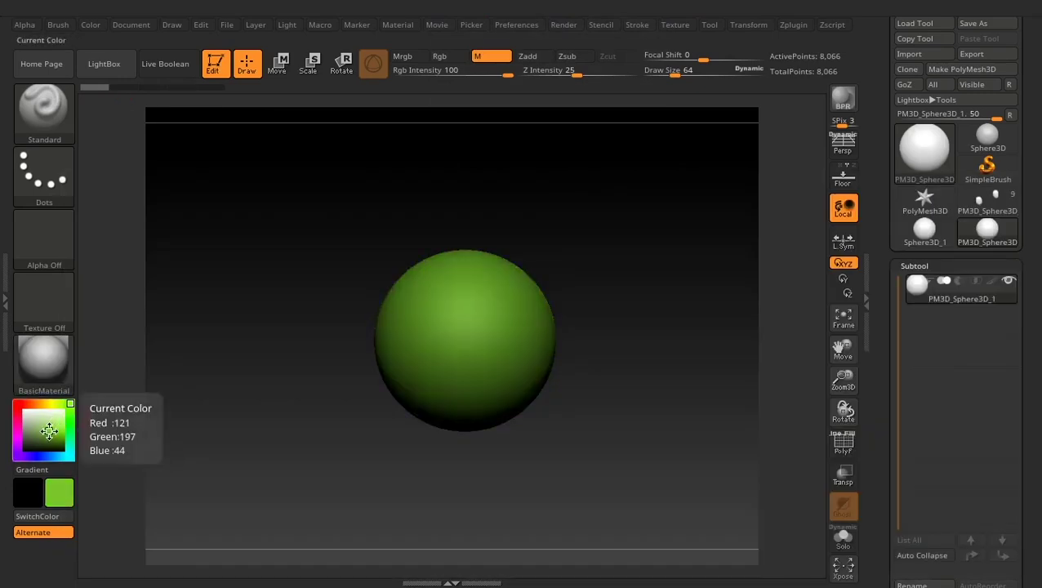
left_click_drag(49, 430, 55, 432)
left_click(13, 403)
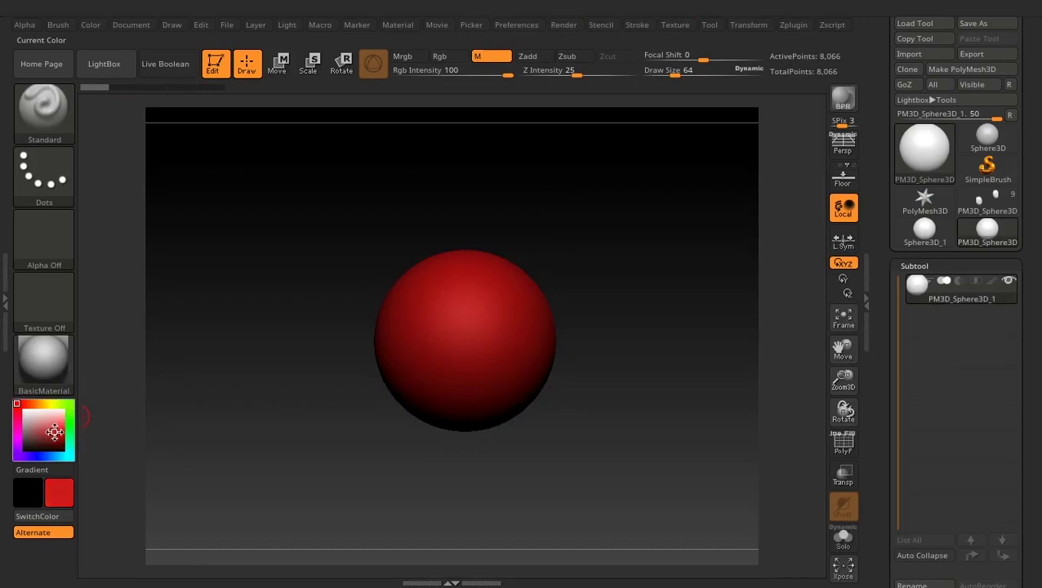
left_click(51, 402)
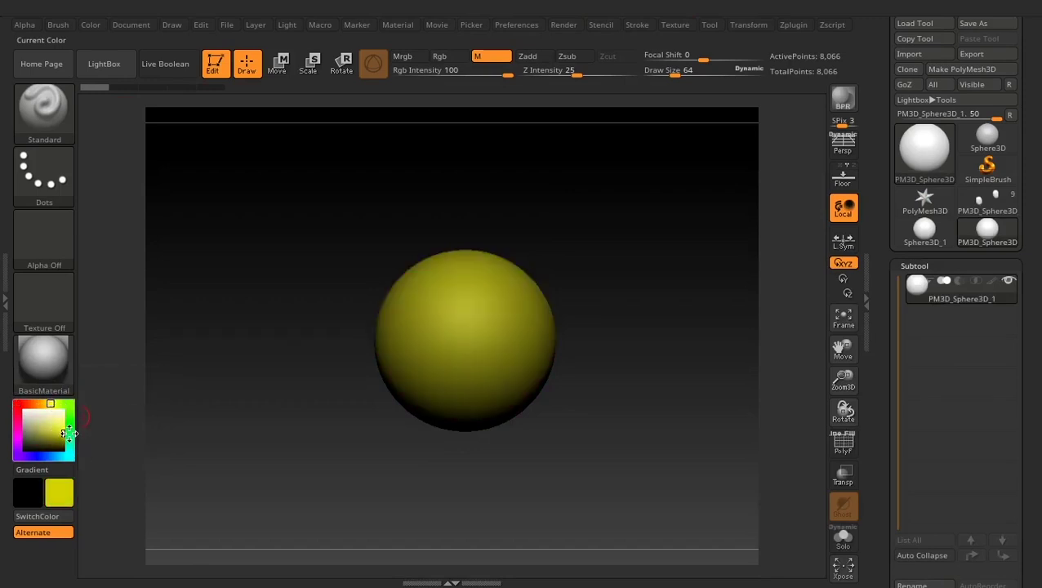
left_click(37, 368)
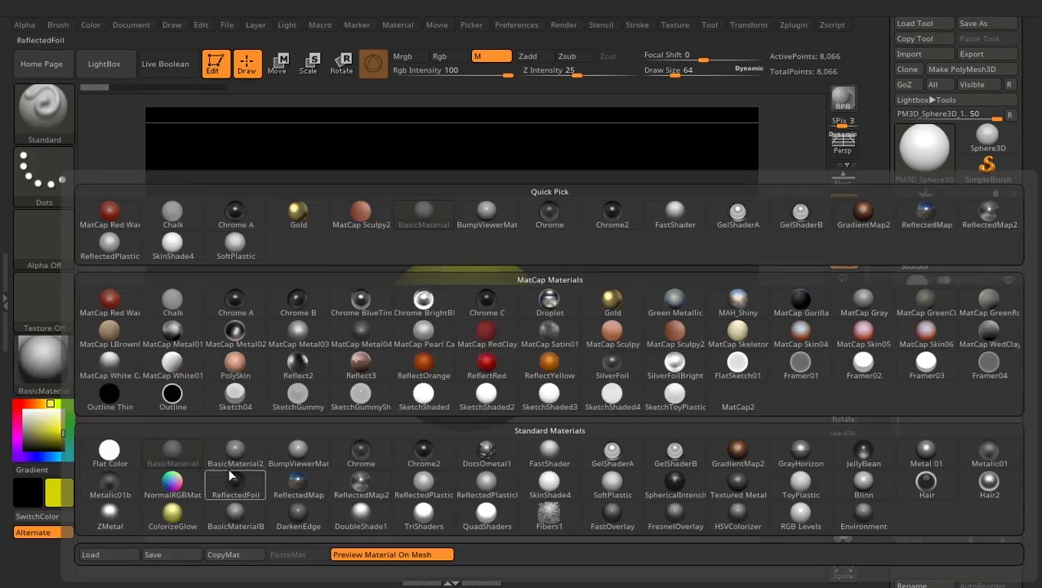
left_click(172, 452)
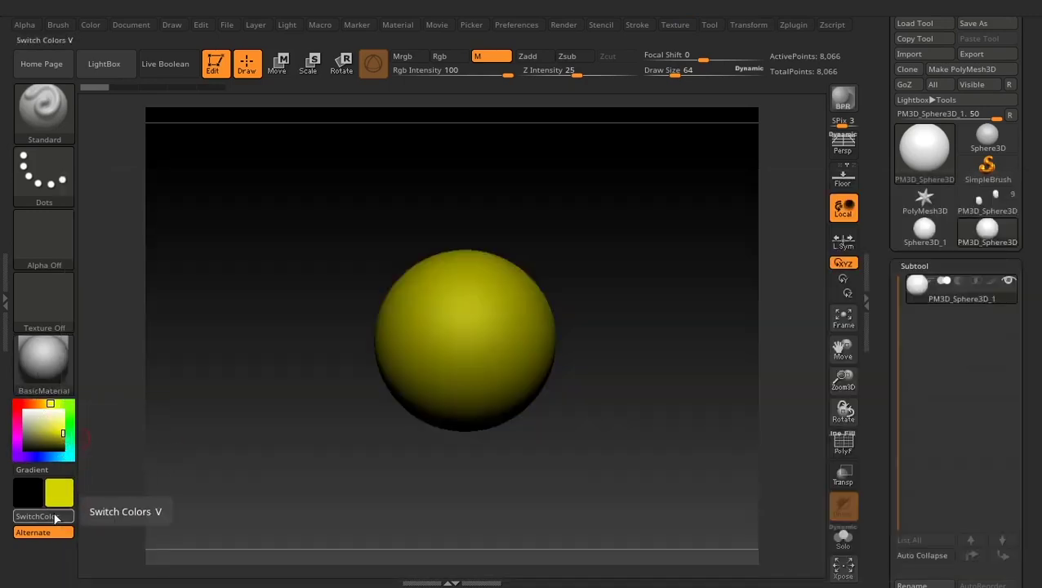
Activate the Mrgb channel and fill the whole sphere object with BasicMaterial and the current yellow.
left_click(402, 56)
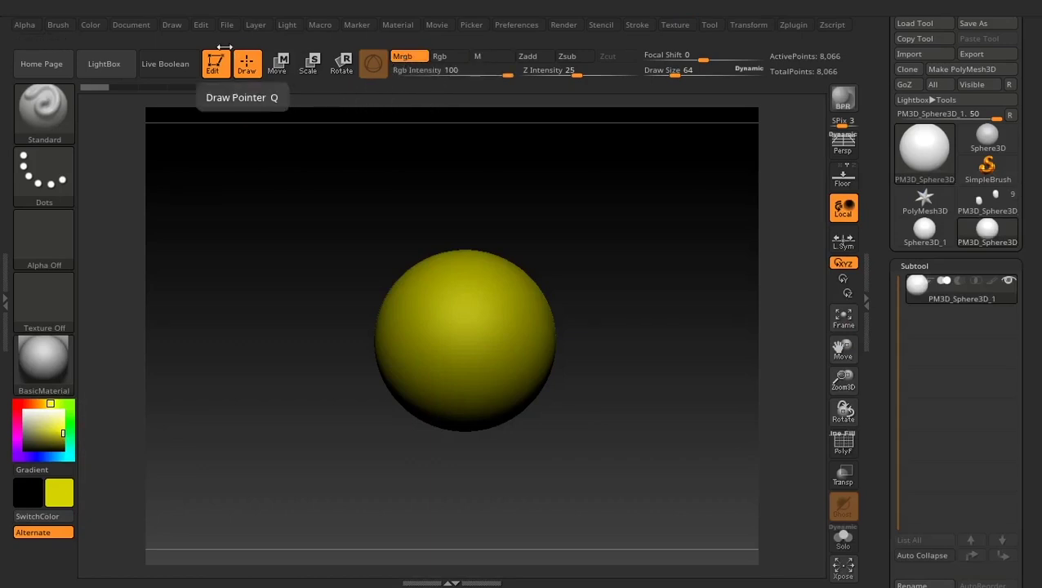
left_click(88, 25)
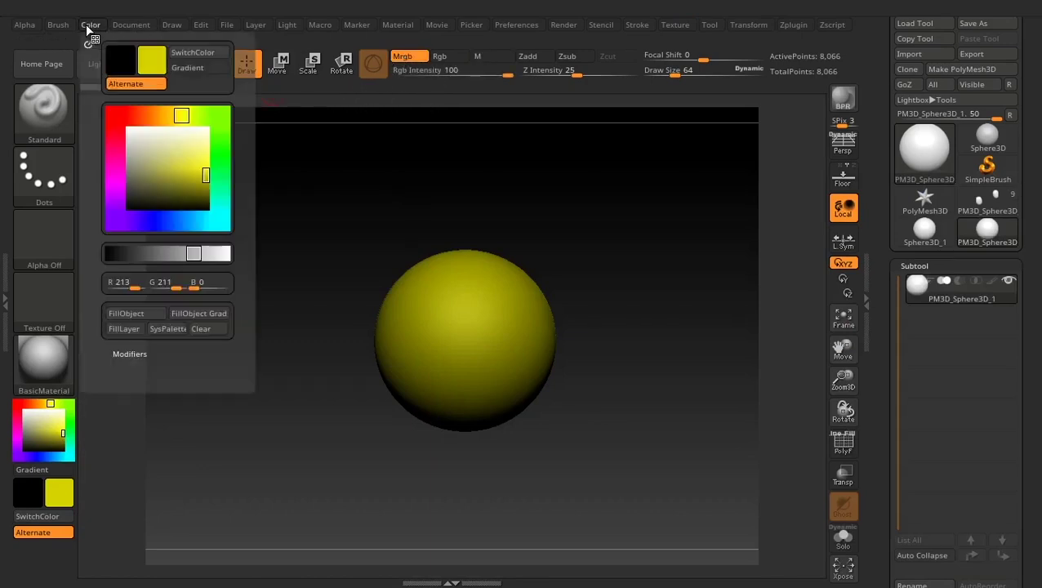
left_click(132, 314)
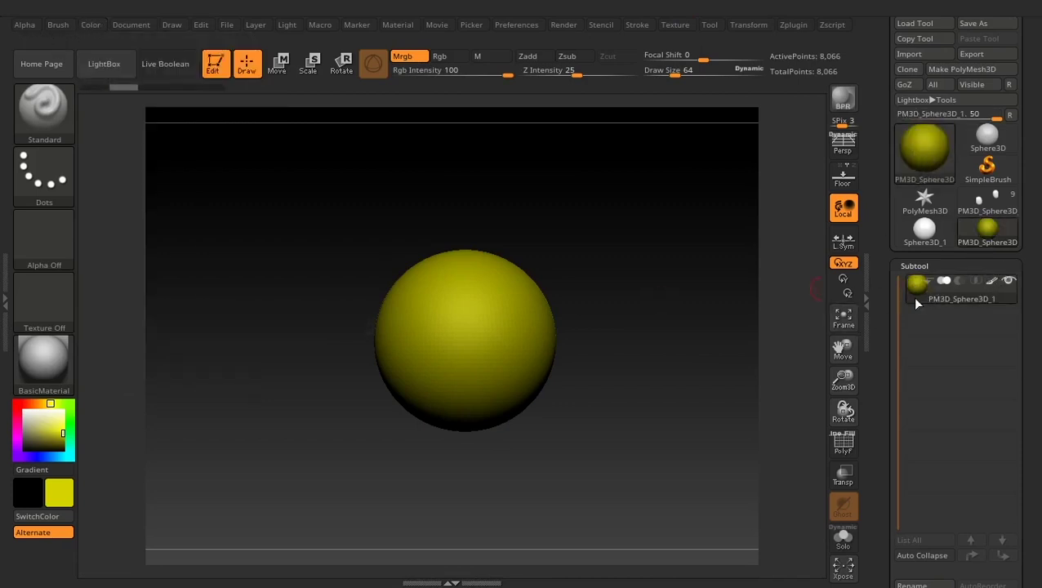
Switch the active channel from Mrgb to Rgb.
left_click_drag(662, 227, 647, 249)
mouse_move(573, 230)
left_mouse_down()
mouse_move(604, 216)
mouse_move(563, 234)
left_mouse_up()
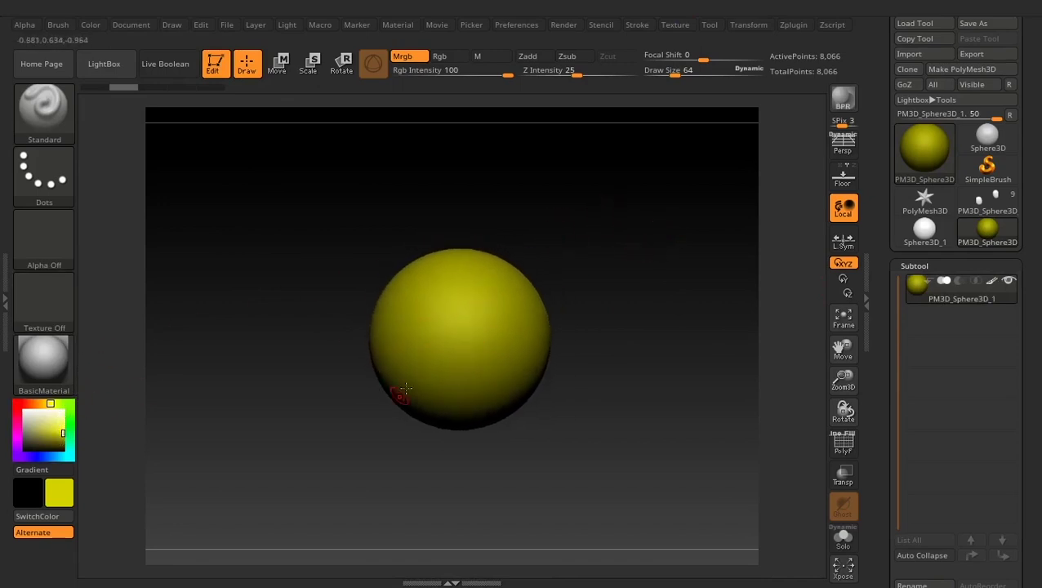
left_click(440, 56)
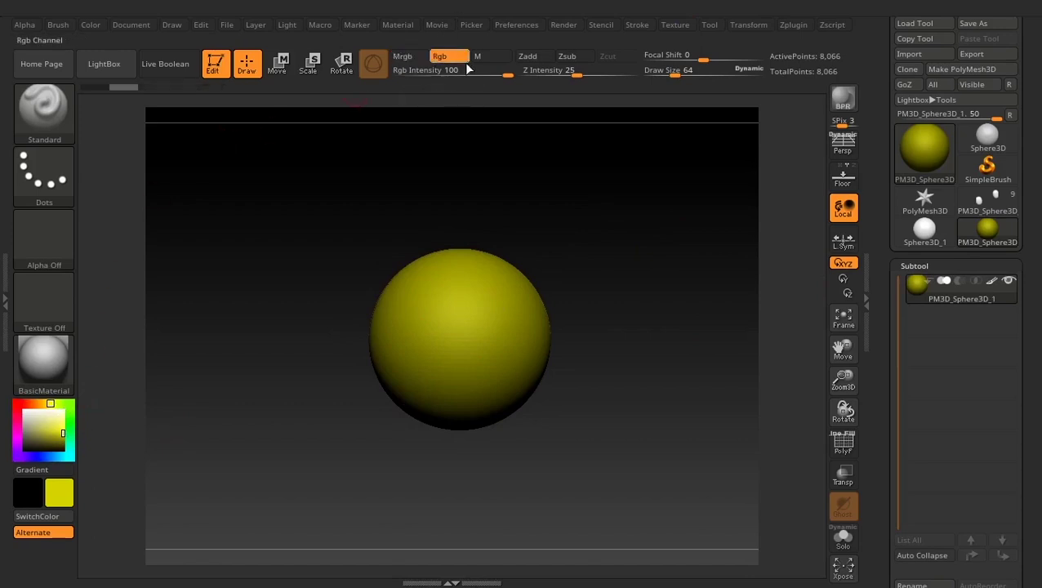
left_click(482, 56)
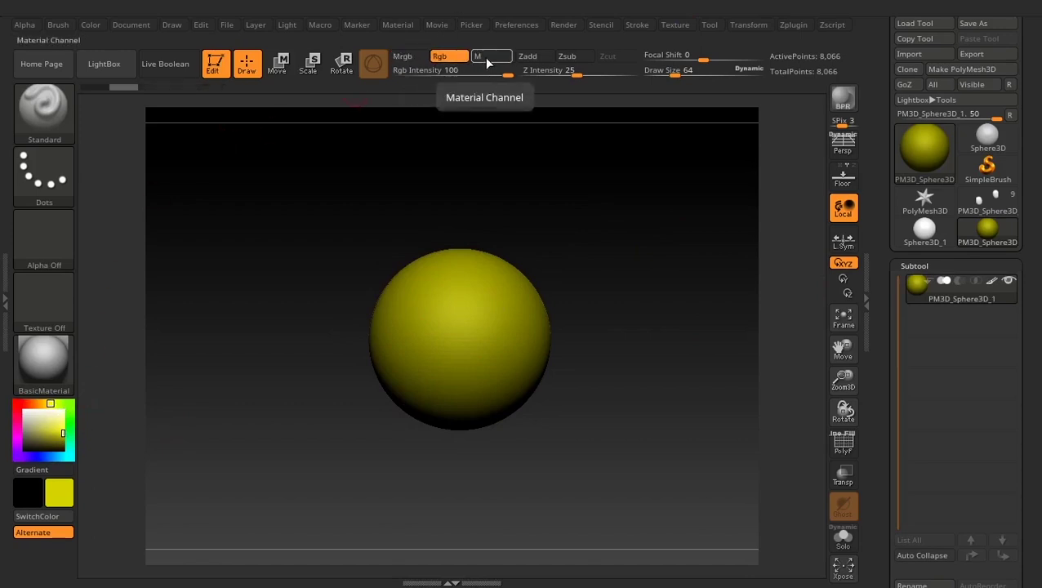
Choose the Chrome2 material and paint freehand strokes of it over the front of the sphere in the M channel.
left_click(48, 371)
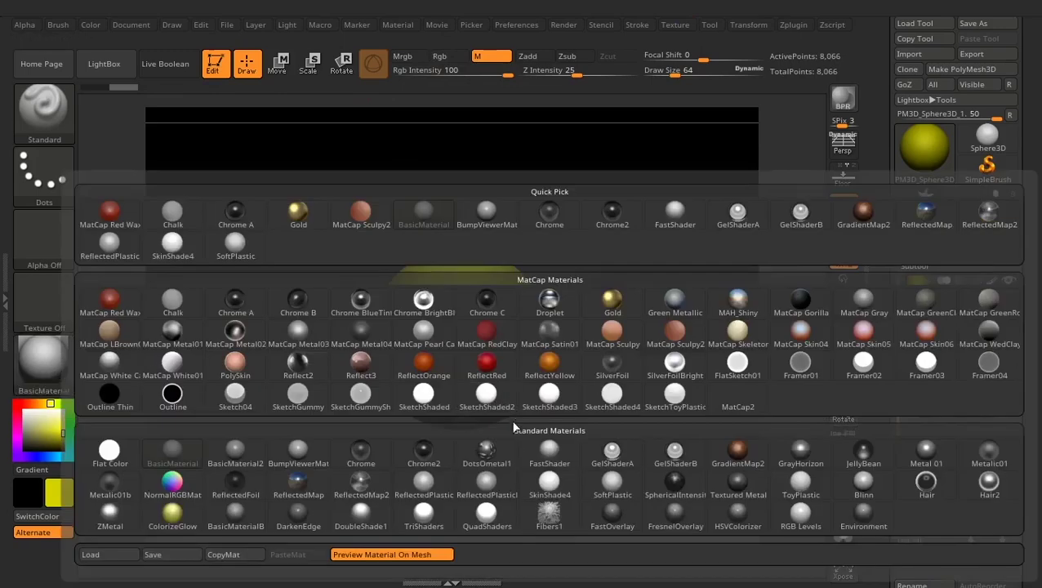
left_click(417, 453)
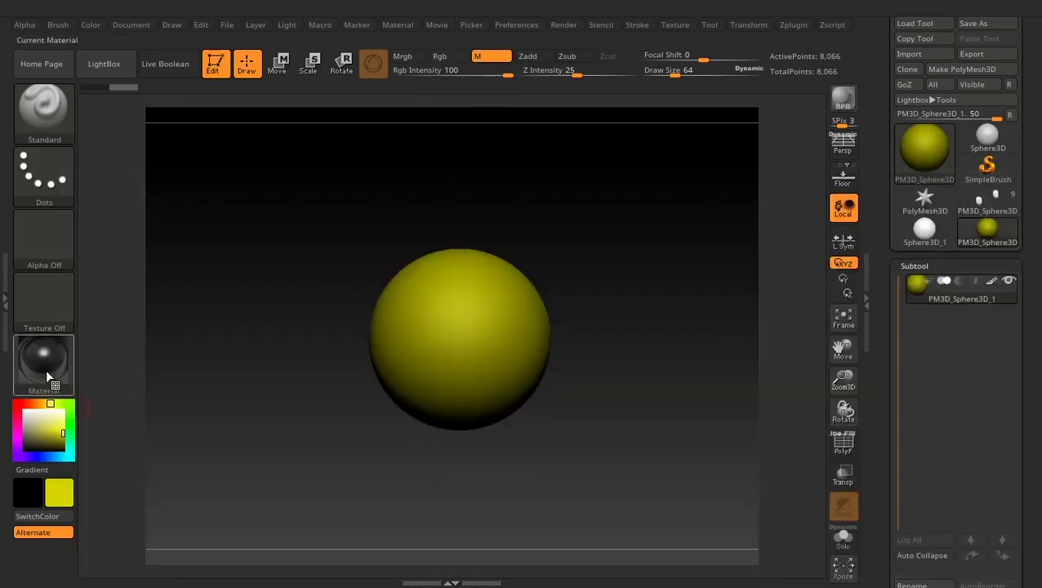
mouse_move(47, 371)
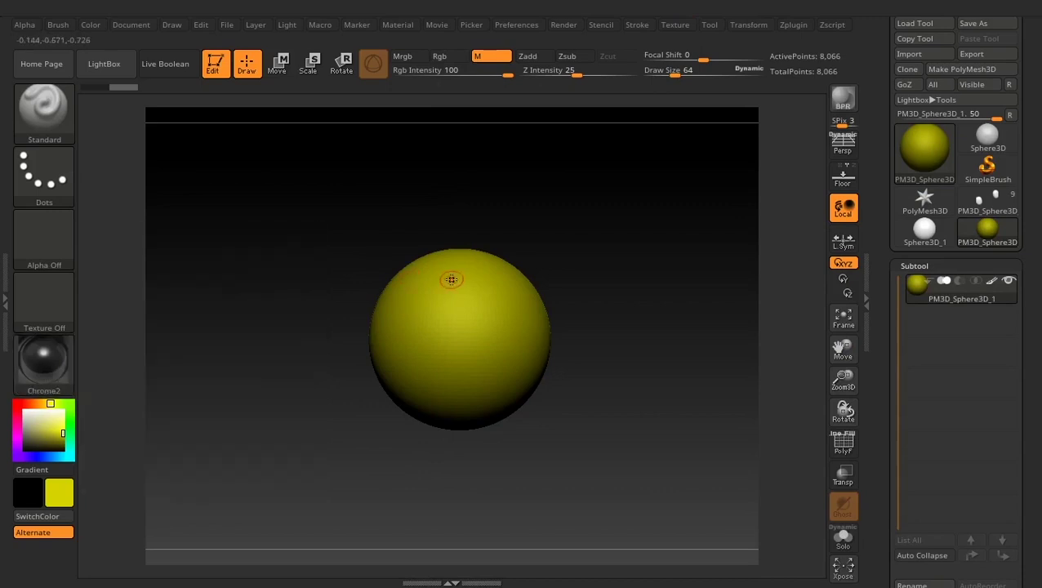
mouse_move(450, 279)
left_mouse_down()
mouse_move(430, 317)
mouse_move(440, 384)
left_mouse_up()
left_click_drag(458, 280, 464, 379)
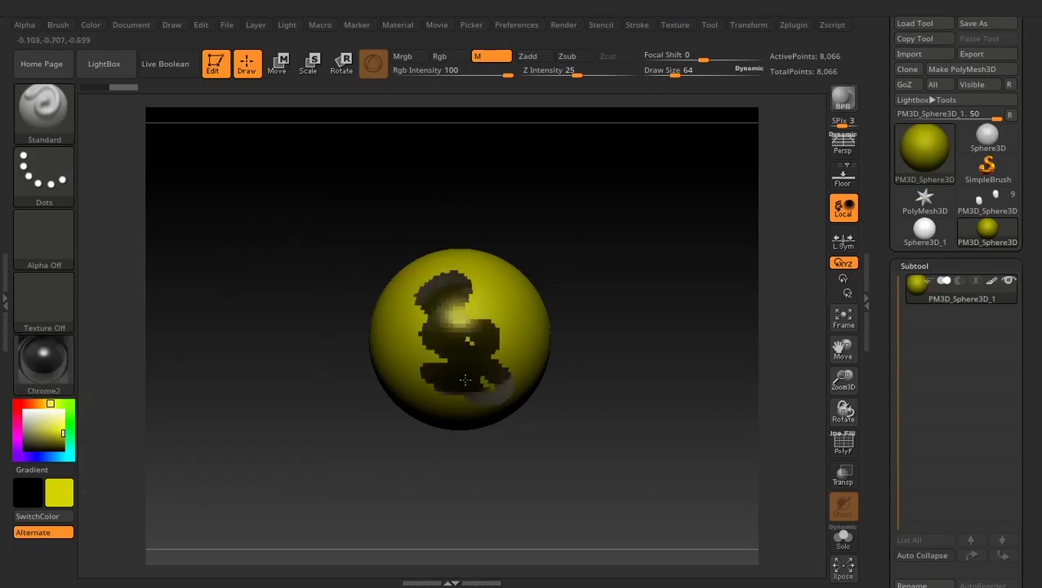
mouse_move(598, 375)
left_mouse_down()
mouse_move(591, 349)
mouse_move(557, 351)
mouse_move(663, 364)
mouse_move(618, 376)
mouse_move(553, 343)
mouse_move(623, 342)
left_mouse_up()
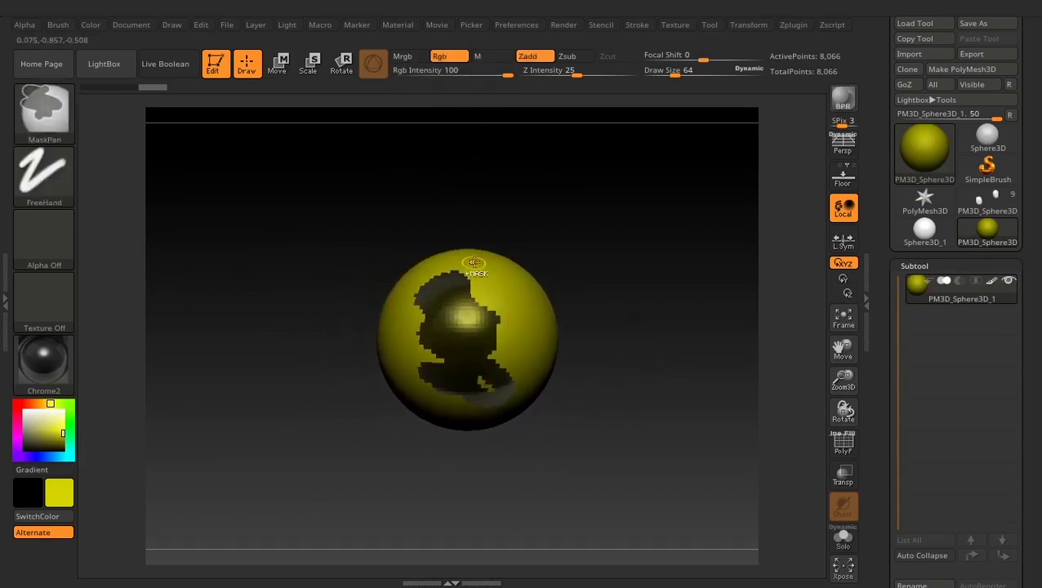
Undo the Chrome2 strokes on the sphere and set the current material back to BasicMaterial.
left_click(452, 156, "ctrl")
left_click(44, 359)
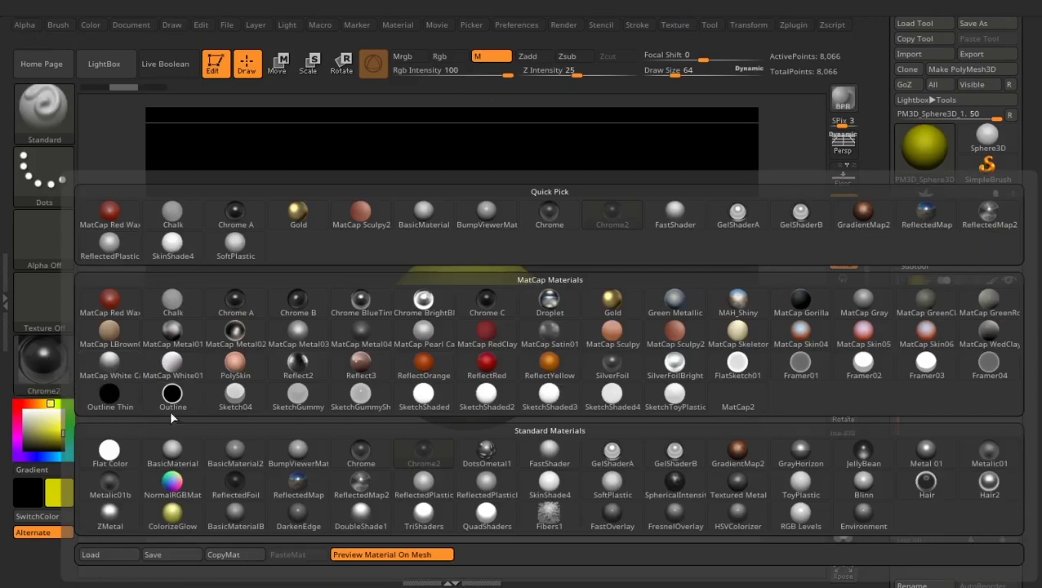
left_click(173, 453)
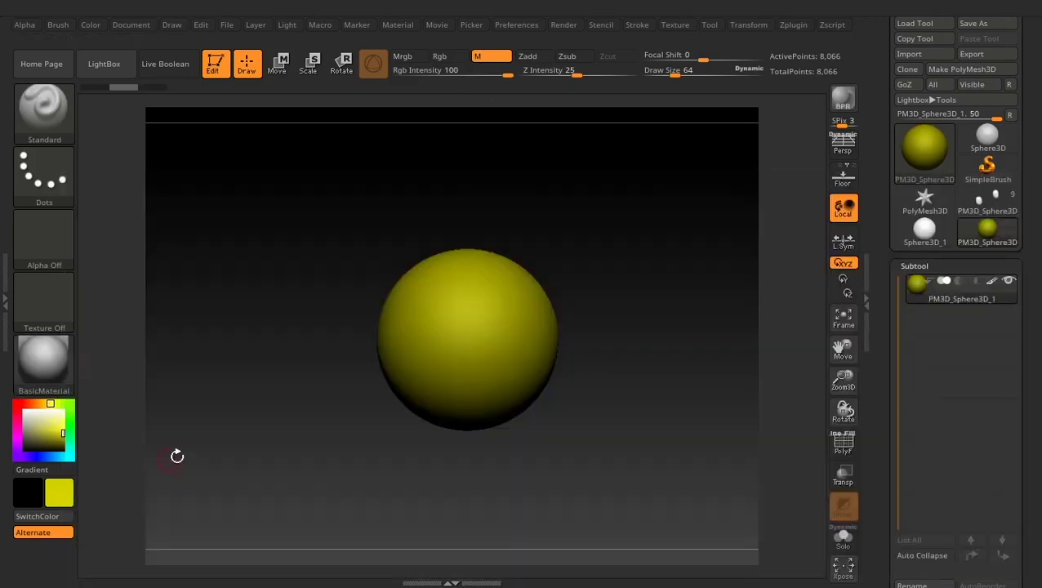
Activate the Rgb channel, set the colour to red (R 213, G 0, B 0) and paint zigzags down the sphere's front.
left_click(441, 57)
left_click_drag(57, 402, 6, 399)
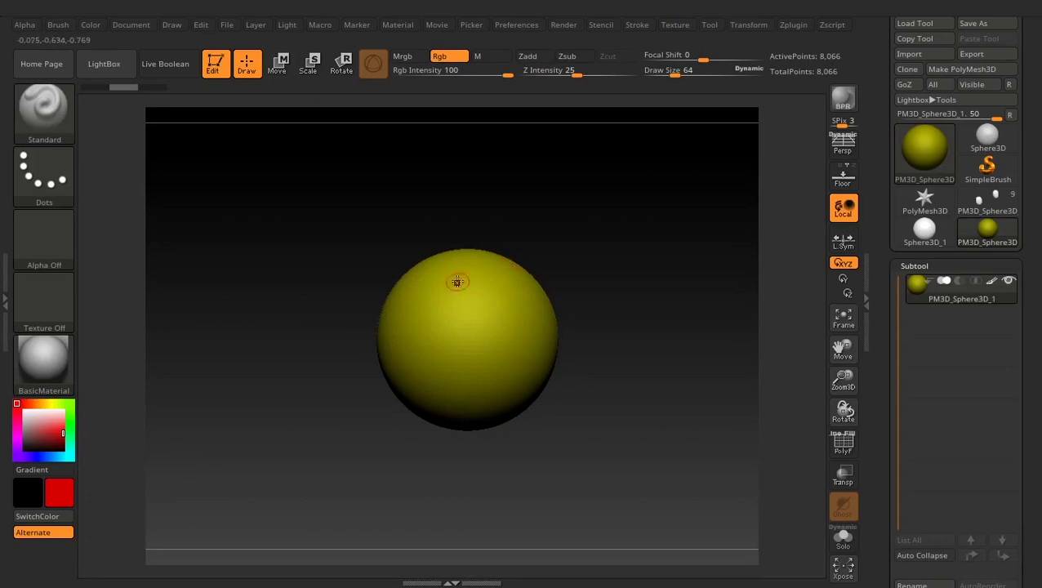
left_click_drag(457, 282, 460, 372)
mouse_move(566, 227)
left_mouse_down()
mouse_move(576, 229)
mouse_move(563, 229)
left_mouse_up()
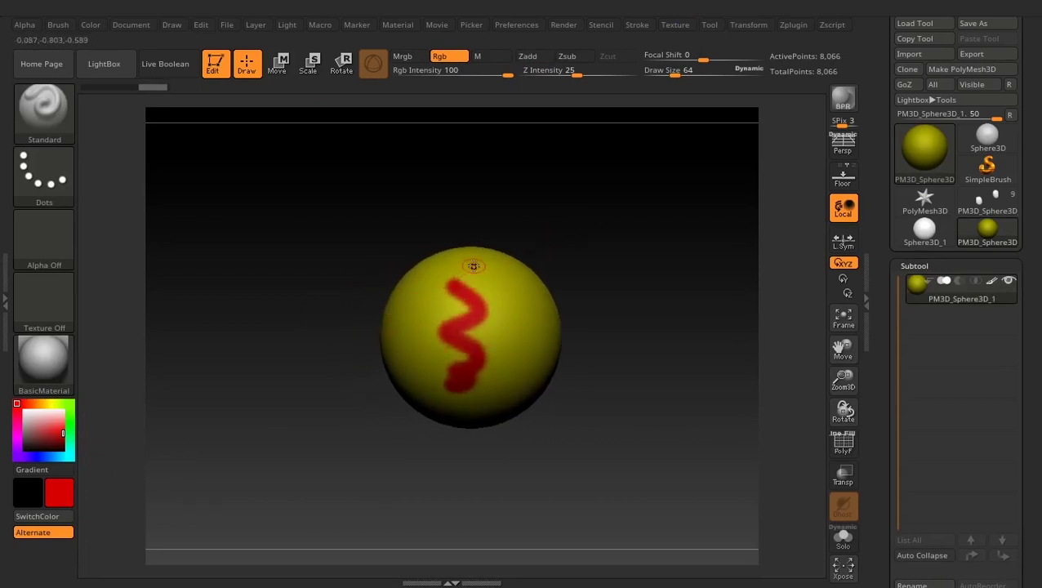
mouse_move(473, 266)
left_mouse_down()
mouse_move(489, 333)
mouse_move(482, 353)
left_mouse_up()
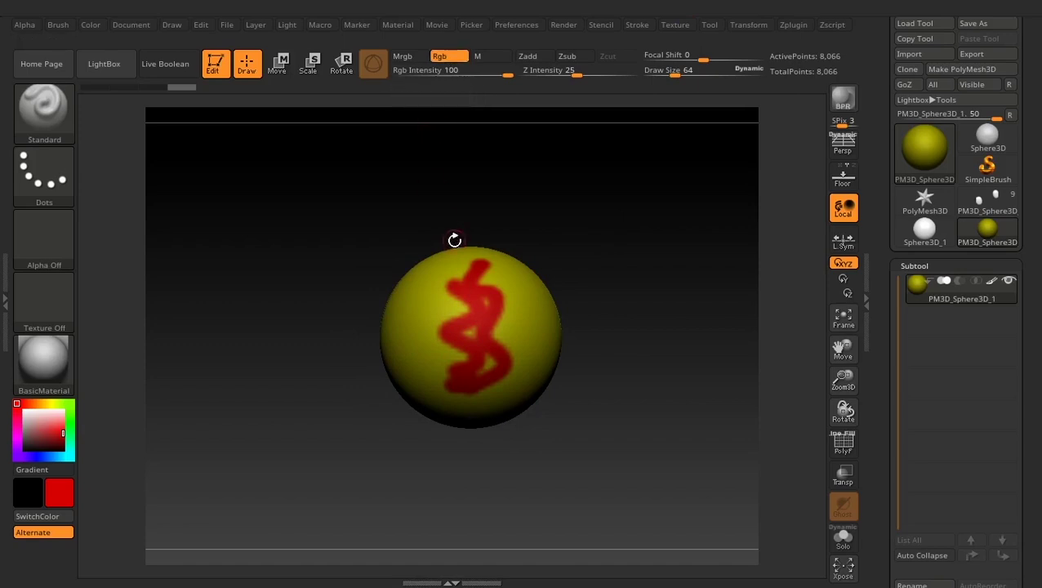
Paint more red zigzag strokes across the remaining yellow areas and sides of the sphere.
left_click_drag(417, 280, 470, 405)
mouse_move(485, 269)
left_mouse_down()
mouse_move(499, 283)
mouse_move(489, 368)
left_mouse_up()
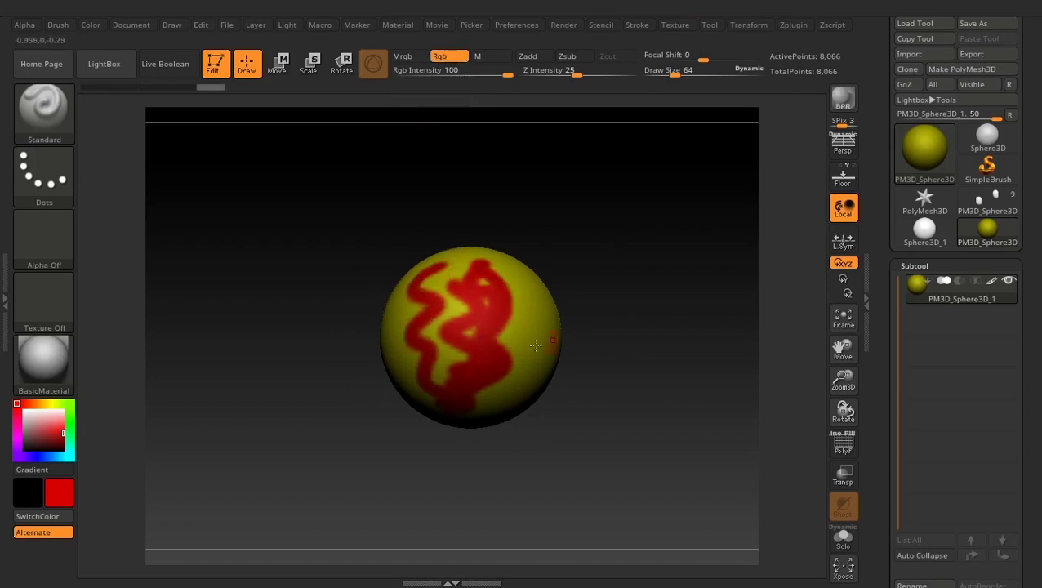
mouse_move(682, 343)
left_mouse_down()
mouse_move(630, 352)
mouse_move(646, 365)
left_mouse_up()
left_click_drag(531, 284, 541, 386)
mouse_move(610, 348)
left_mouse_down()
mouse_move(641, 349)
mouse_move(658, 372)
left_mouse_up()
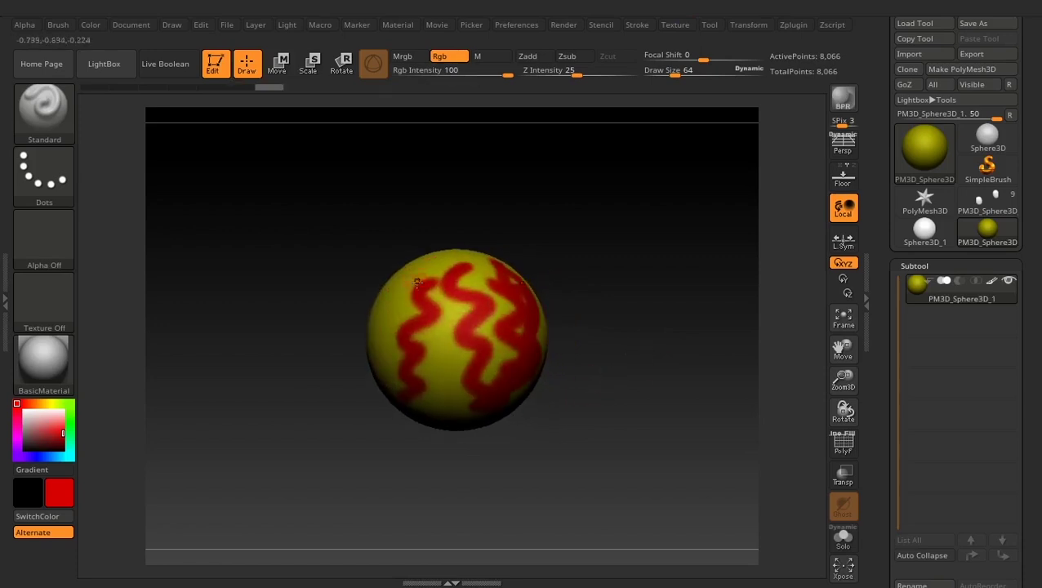
left_click_drag(399, 276, 394, 370)
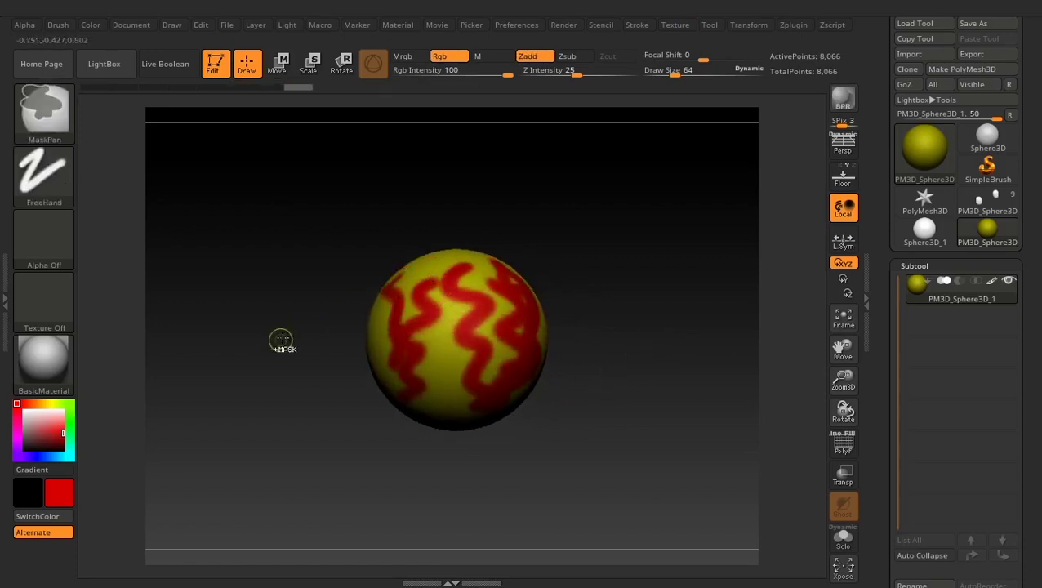
left_click_drag(279, 351, 262, 385)
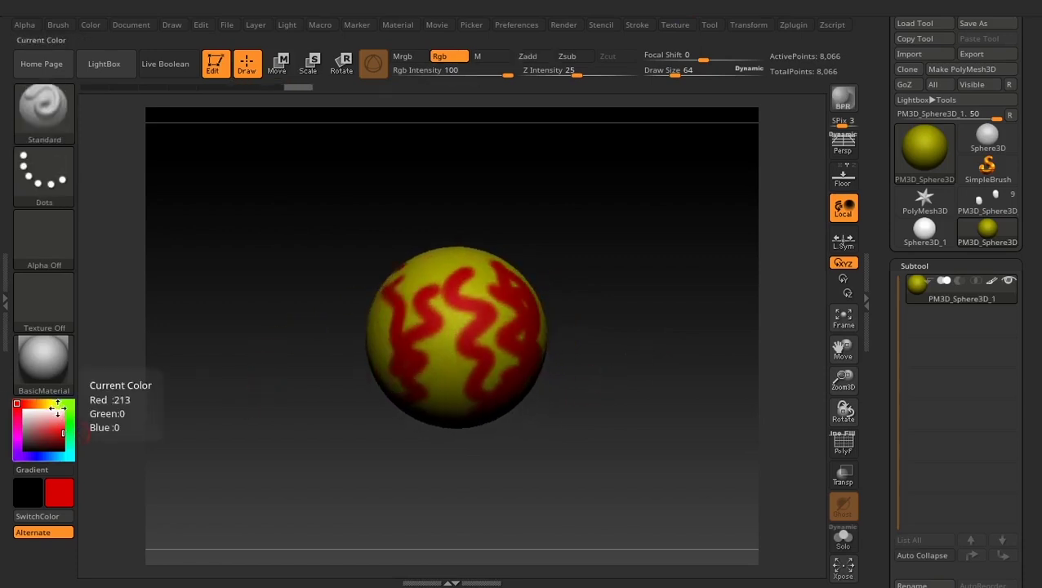
Set the current colour to bright yellow (R 232, G 250, B 0) and fill the whole sphere object with it.
left_click(46, 402)
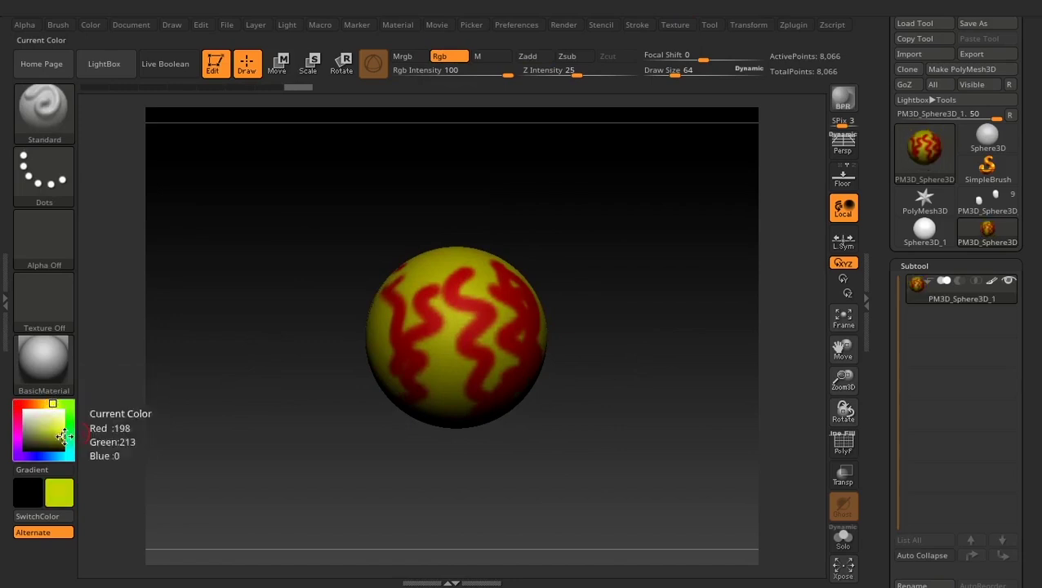
left_click_drag(63, 430, 68, 430)
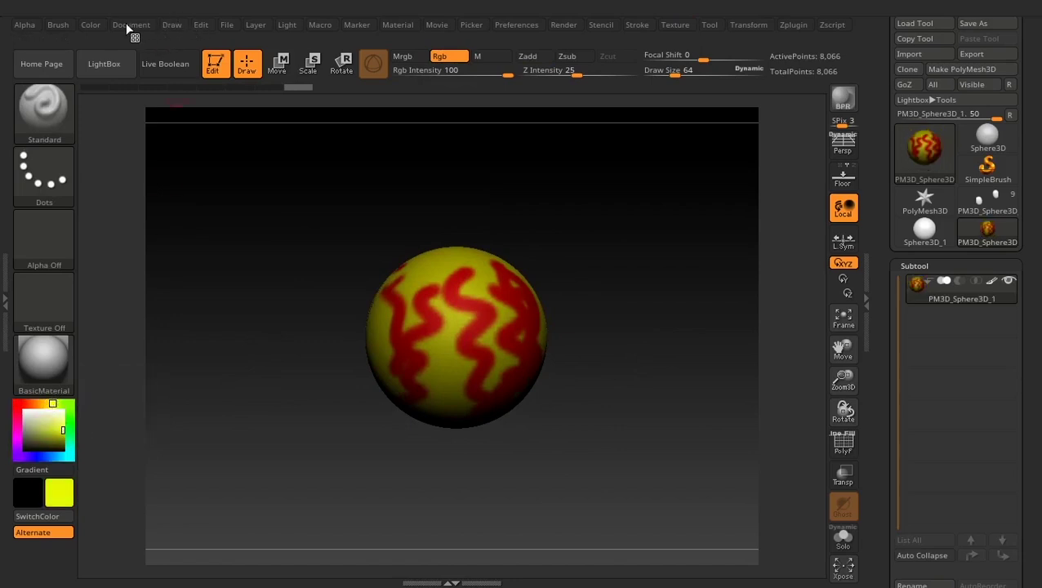
left_click(91, 26)
left_click(135, 313)
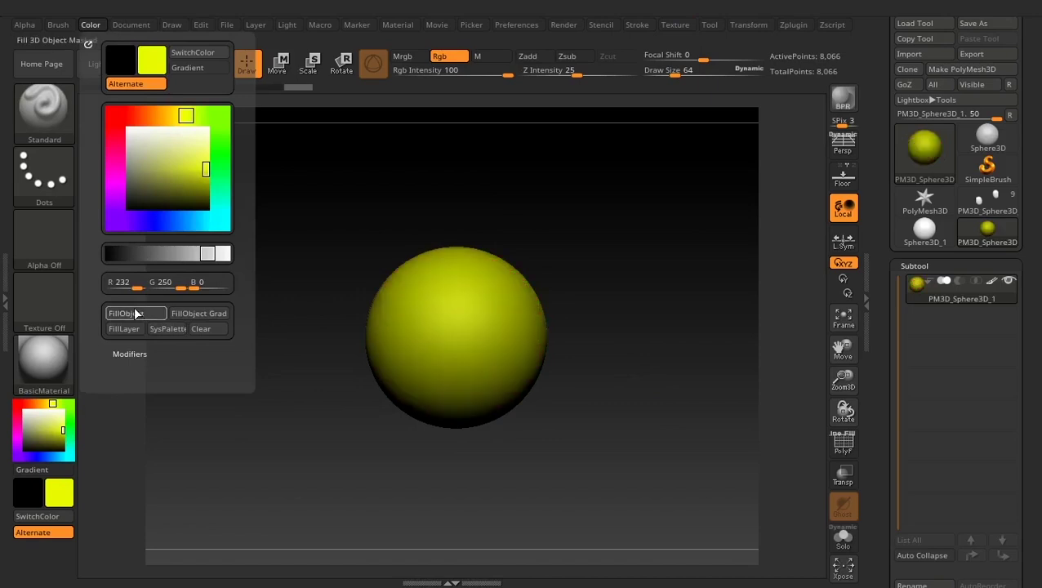
left_click_drag(614, 313, 596, 299)
left_click_drag(605, 260, 251, 482, "alt")
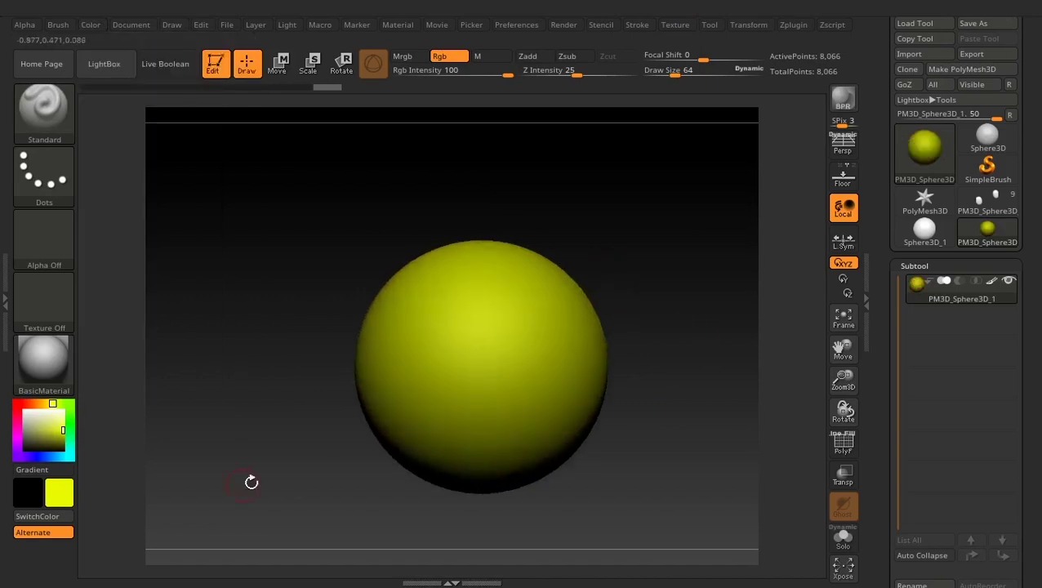
Set the current colour to bright red and paint a vertical stripe down the sphere at Draw Size 64.
left_click(18, 404)
left_click(63, 429)
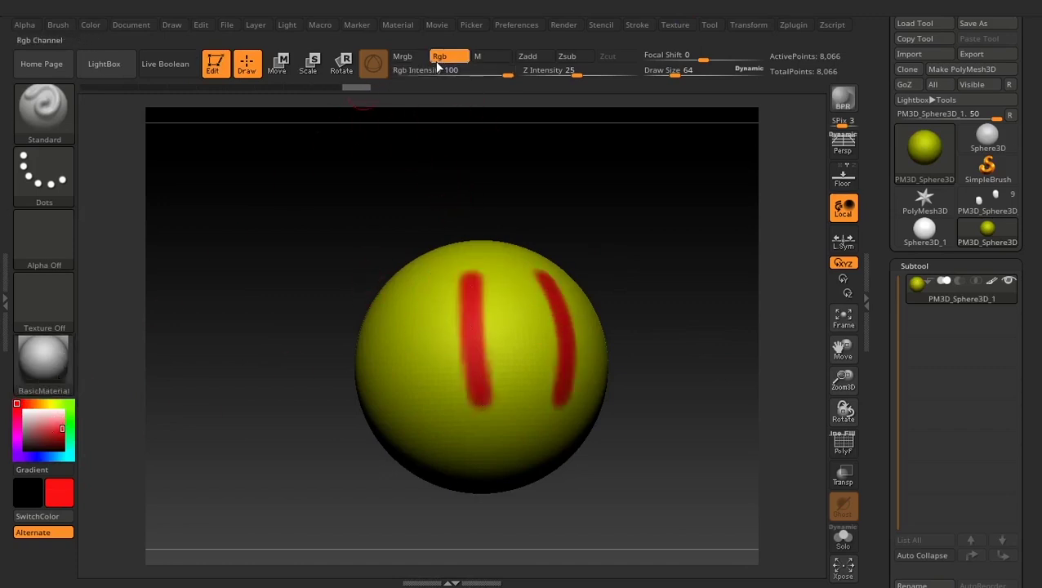
left_click_drag(516, 214, 456, 376)
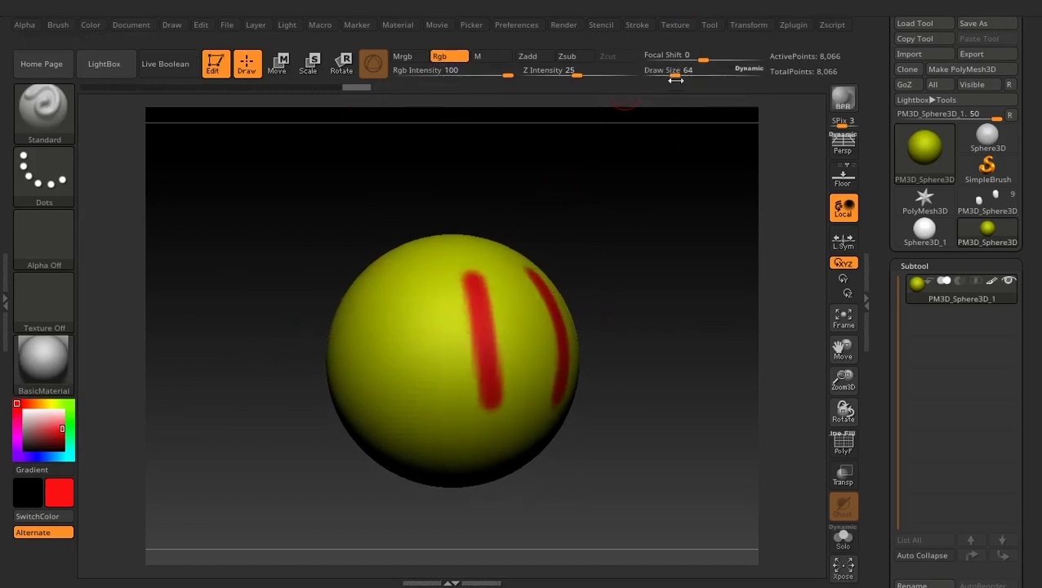
Try wide red strokes at Draw Size 164 and undo them together with the earlier stripe.
mouse_move(674, 71)
left_mouse_down()
mouse_move(712, 75)
mouse_move(693, 75)
left_mouse_up()
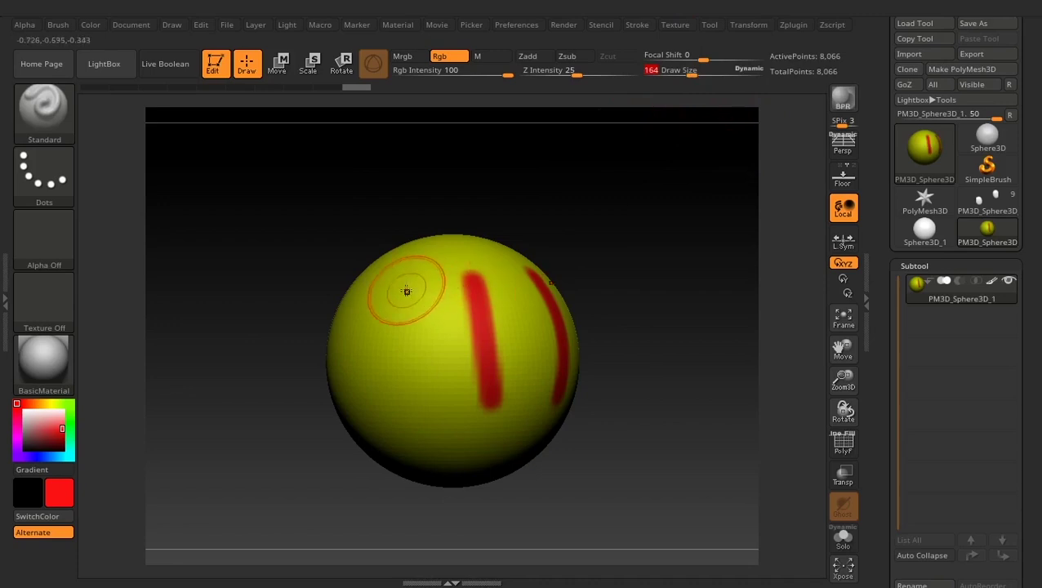
left_click_drag(409, 304, 420, 396)
key("ctrl+z")
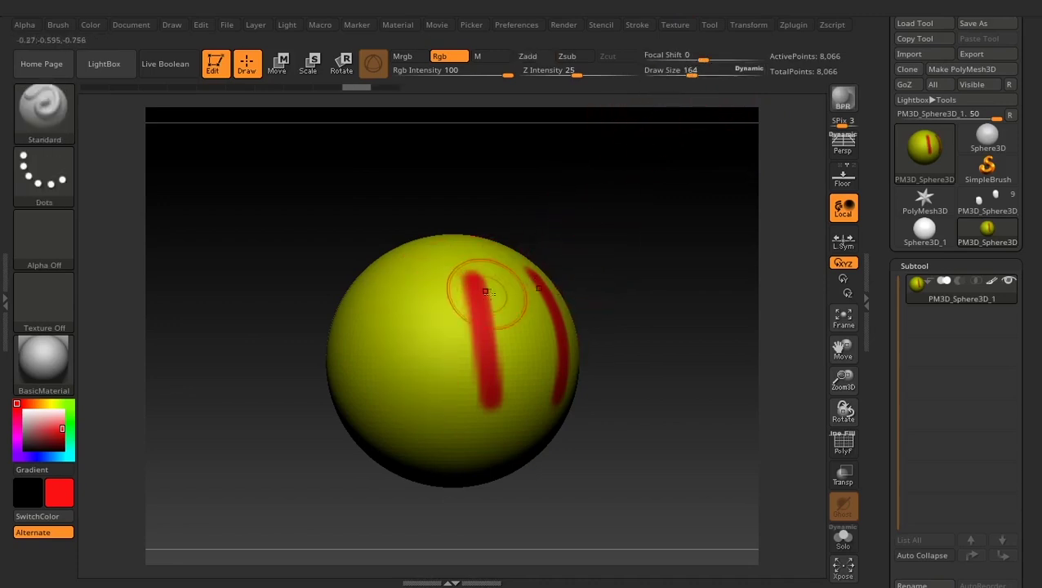
key("ctrl+z")
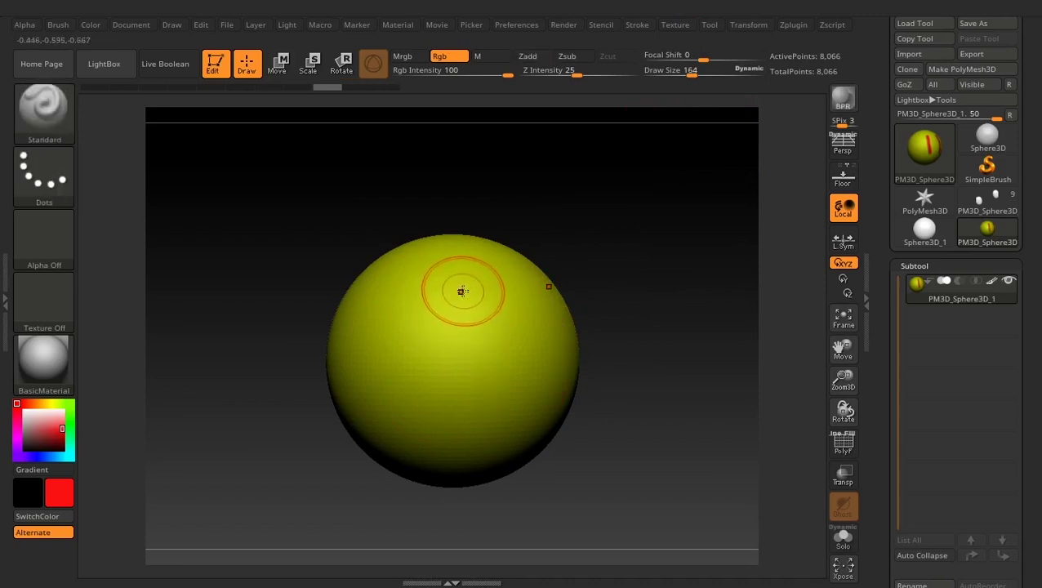
left_click_drag(462, 304, 465, 360)
key("ctrl+z")
Set the Draw Size to 52 and paint a thinner vertical red stripe down the sphere.
left_click_drag(688, 73, 671, 72)
left_click_drag(475, 286, 480, 423)
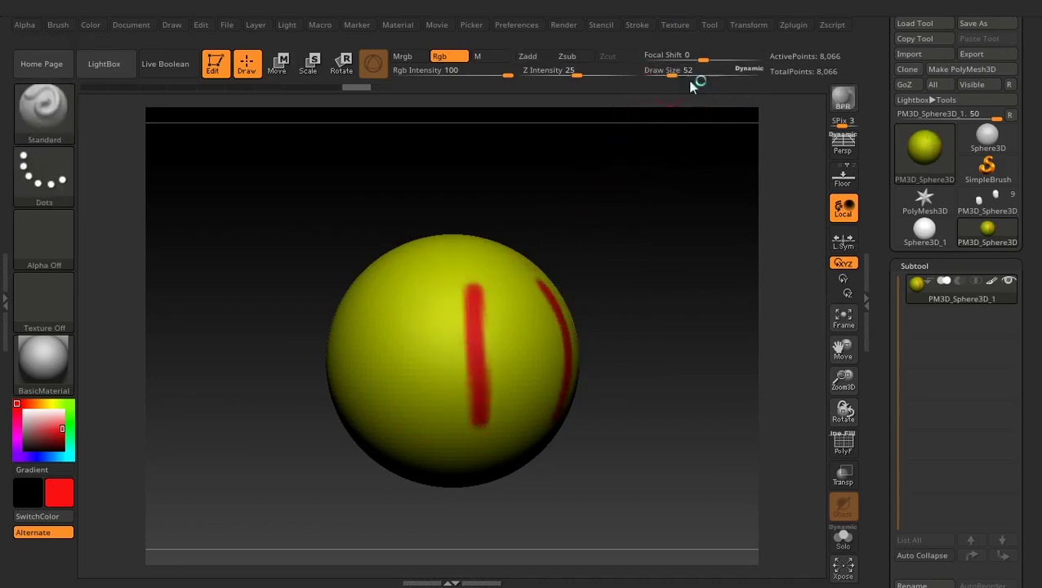
Try red marks on the sphere with Focal Shift set to 100 and undo them.
left_click_drag(702, 55, 779, 53)
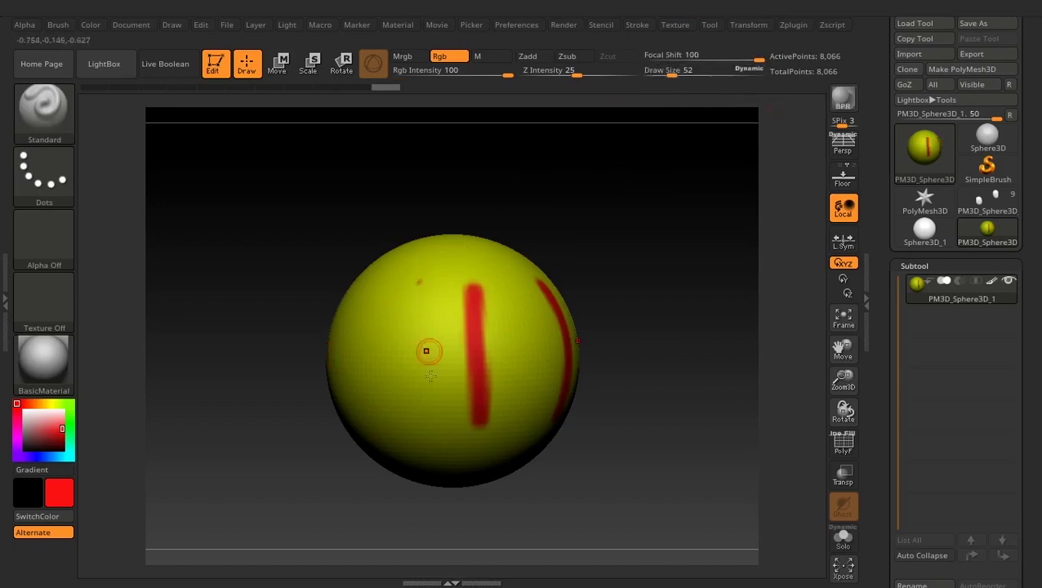
key("ctrl+z")
left_click(417, 280)
key("ctrl+z")
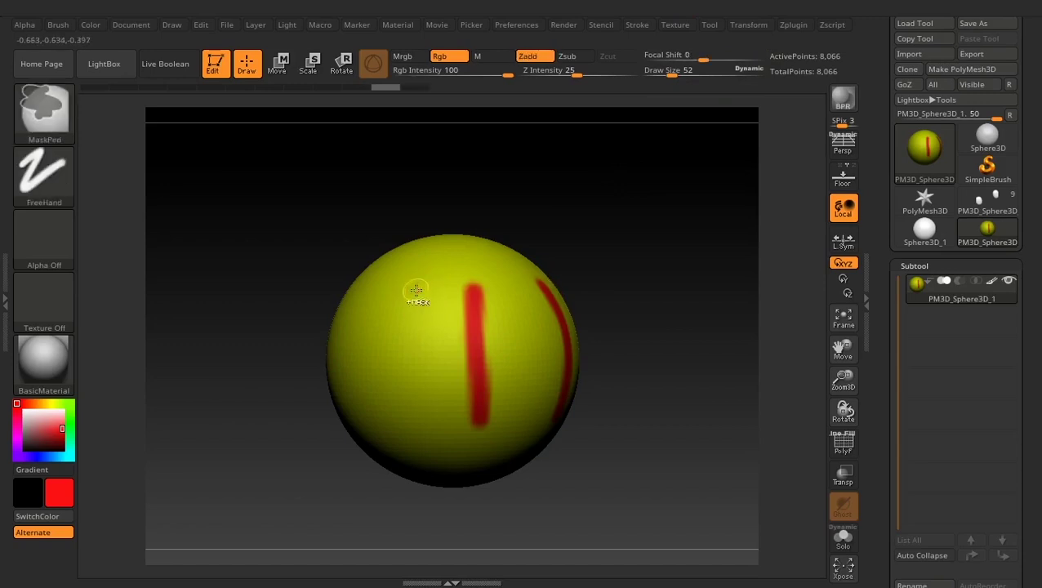
key("ctrl+z")
Set Focal Shift to -100 and paint a hard-edged vertical red stripe beside the soft one.
left_click_drag(749, 61, 676, 68)
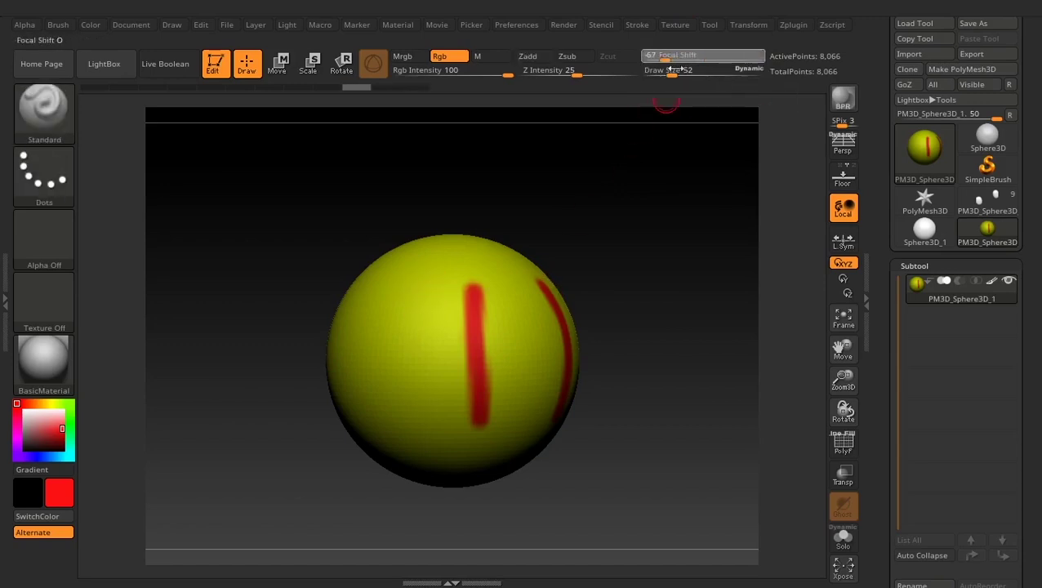
left_click_drag(415, 281, 417, 444)
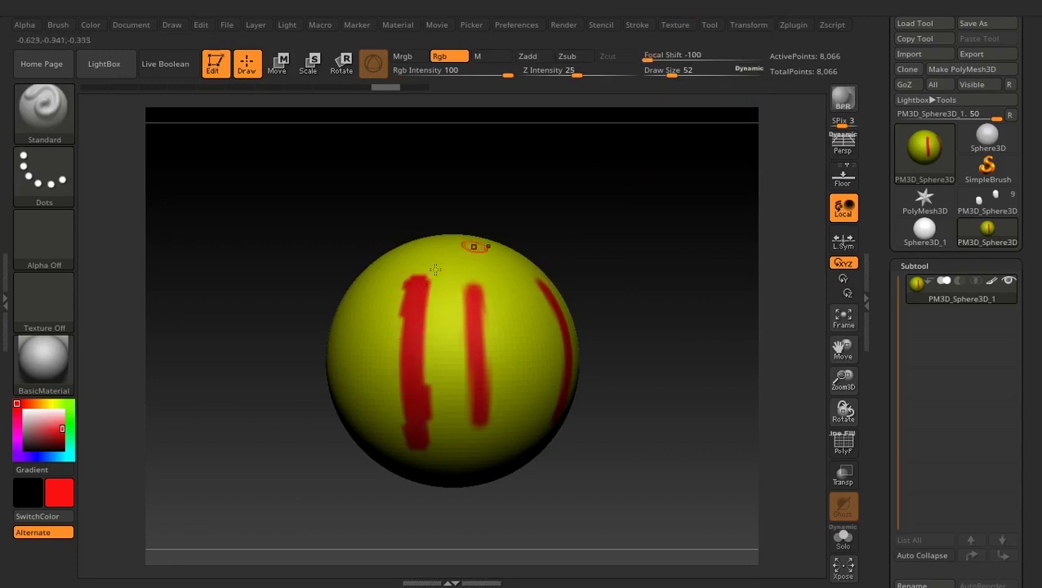
Return Focal Shift to 0 and undo the red strokes back to the plain yellow sphere.
left_click_drag(653, 60, 761, 64)
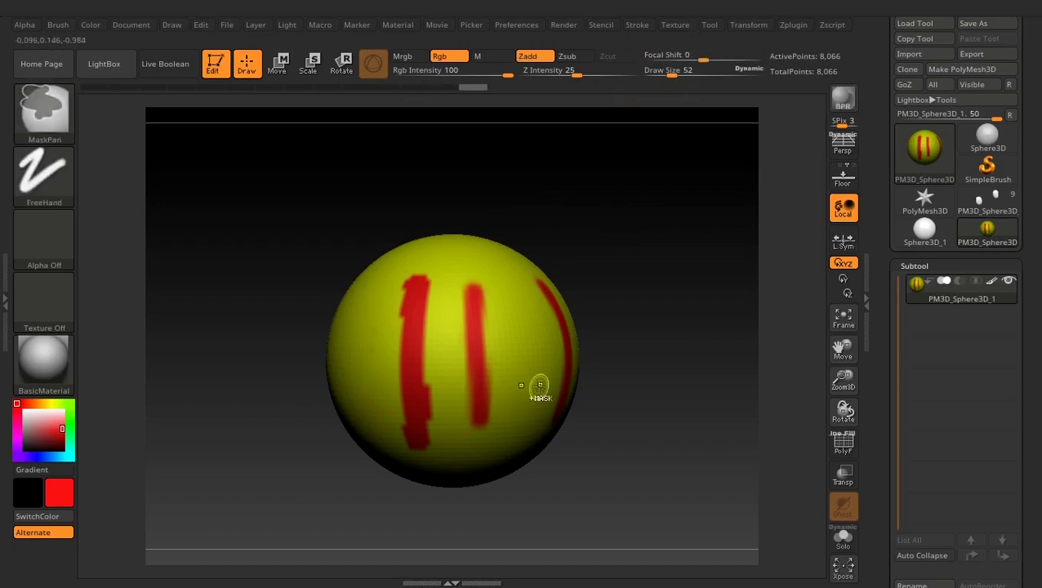
key("ctrl+z")
key("ctrl+z")
key("ctrl+z")
key("ctrl+z")
key("ctrl+z")
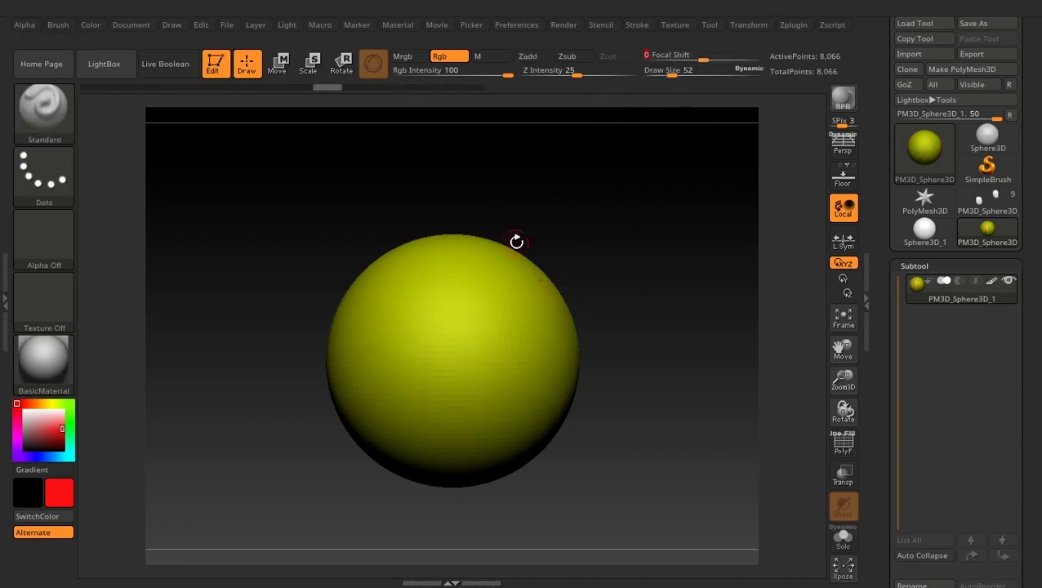
Paint two parallel vertical red stripes on the sphere at Rgb Intensity 100.
left_click_drag(440, 274, 435, 411)
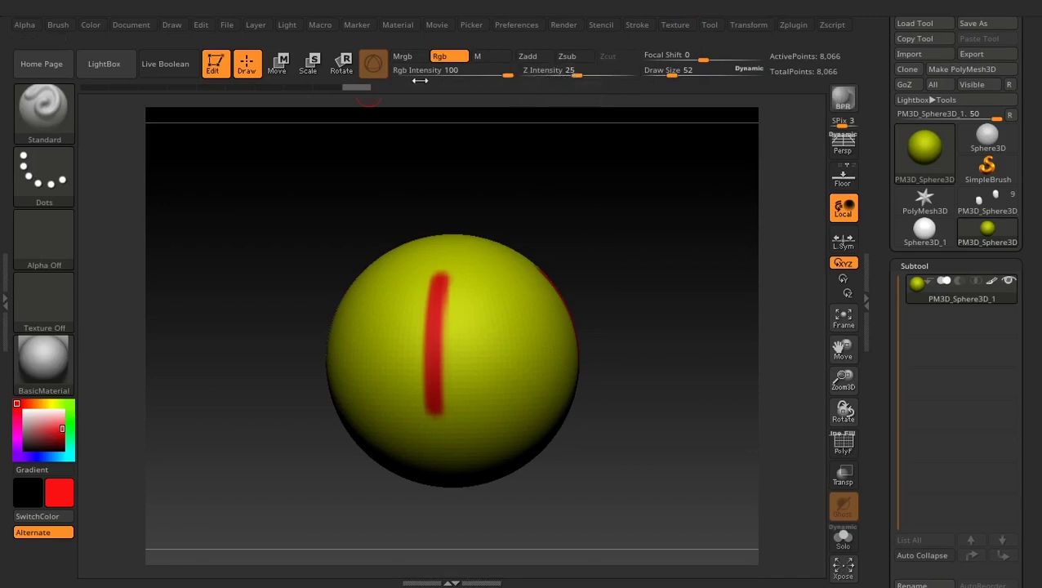
left_click_drag(619, 225, 490, 195)
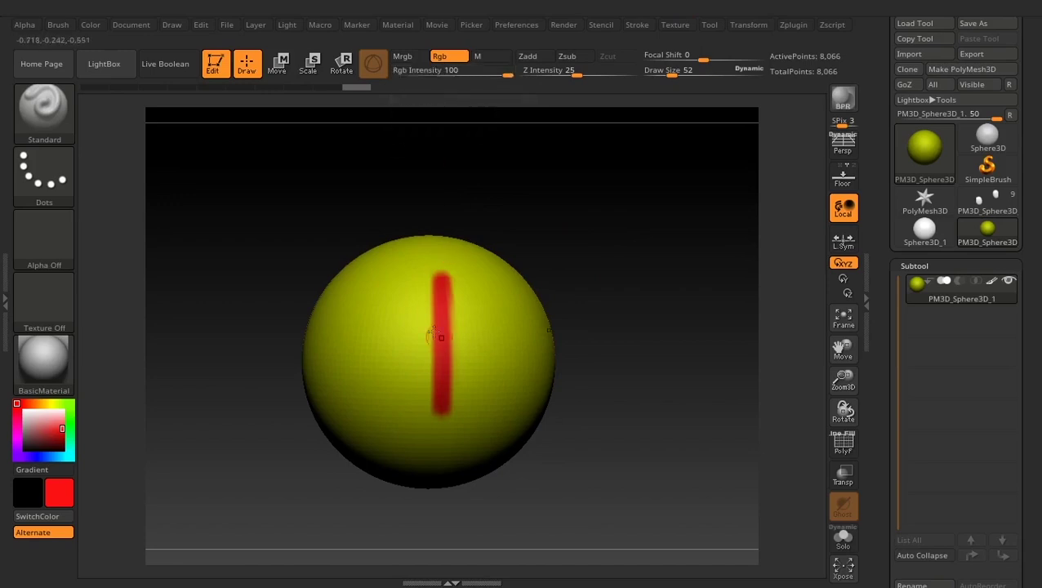
left_click_drag(472, 281, 476, 398)
Set Rgb Intensity to 26 and paint two fainter vertical stripes beside the solid red ones.
left_click_drag(491, 69, 453, 74)
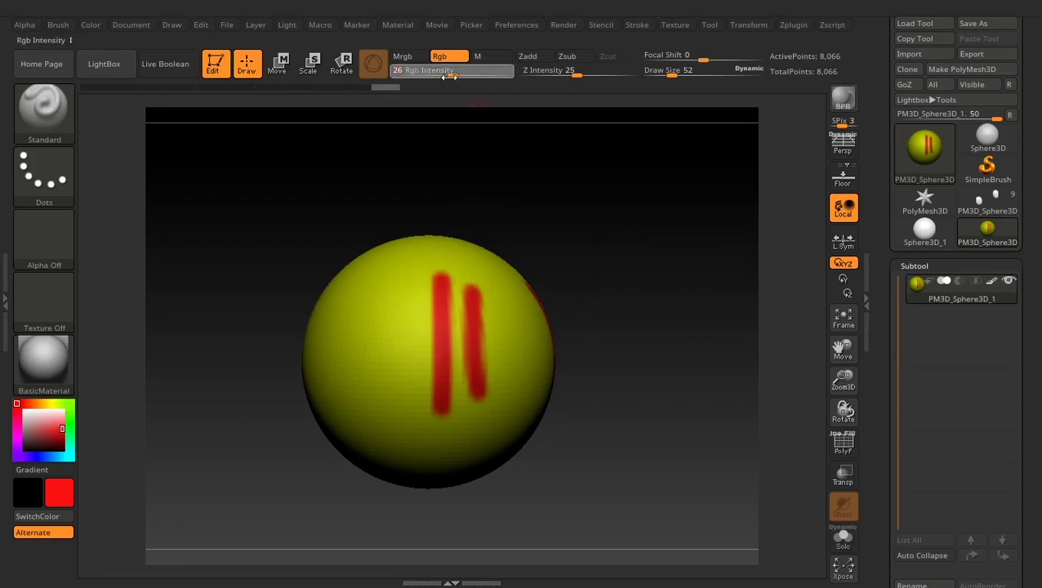
left_click_drag(395, 285, 396, 390)
left_click_drag(354, 268, 354, 395)
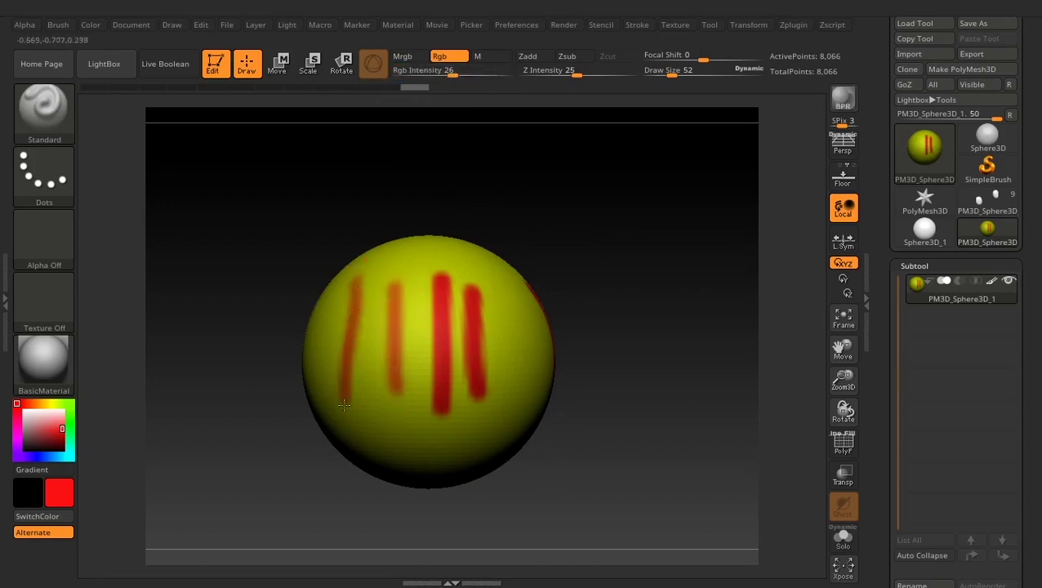
Build up the red with overlapping low-intensity strokes over the faint stripes and add another stripe near the sphere's edge.
left_click_drag(634, 248, 660, 239)
left_click_drag(330, 309, 329, 366)
mouse_move(367, 287)
left_mouse_down()
mouse_move(376, 285)
mouse_move(387, 361)
mouse_move(404, 302)
mouse_move(418, 329)
mouse_move(406, 285)
mouse_move(410, 347)
left_mouse_up()
left_click_drag(585, 249, 555, 258)
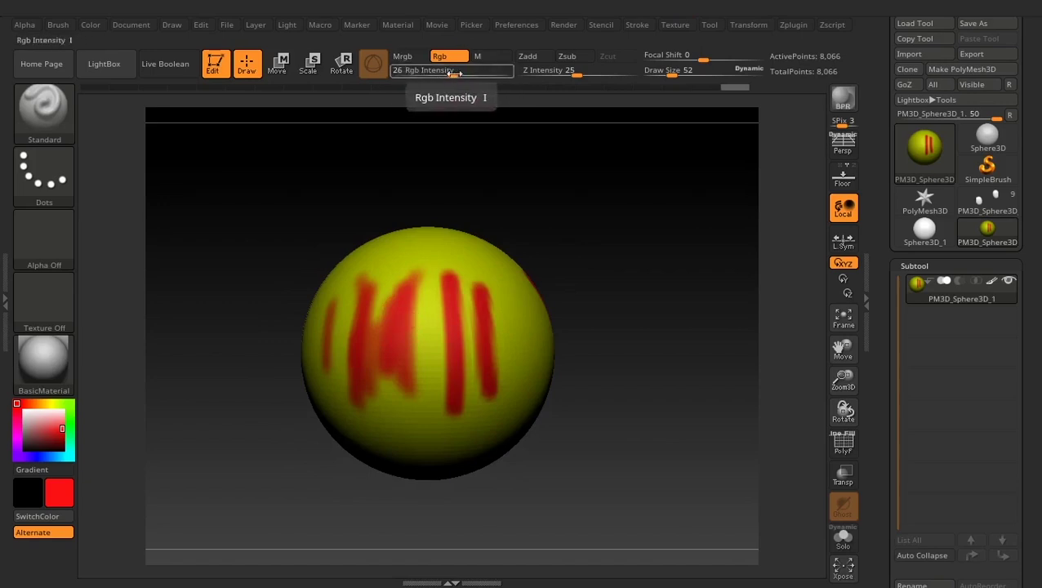
Raise Rgb Intensity to 100 and paint two wavy solid red strokes down the sphere.
left_click_drag(458, 72, 536, 69)
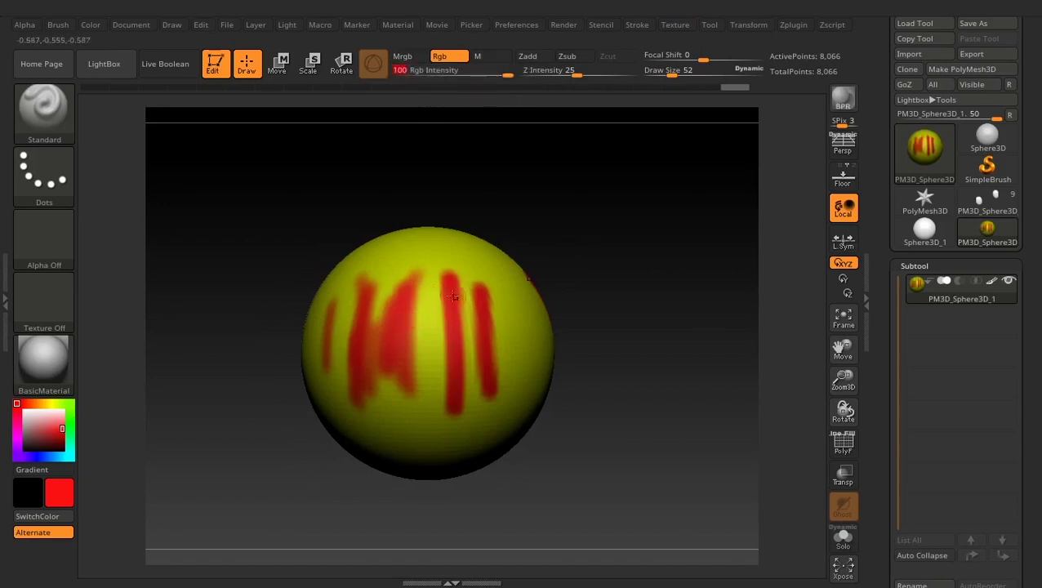
mouse_move(422, 259)
left_mouse_down()
mouse_move(434, 316)
mouse_move(410, 431)
left_mouse_up()
left_click_drag(606, 247, 619, 260)
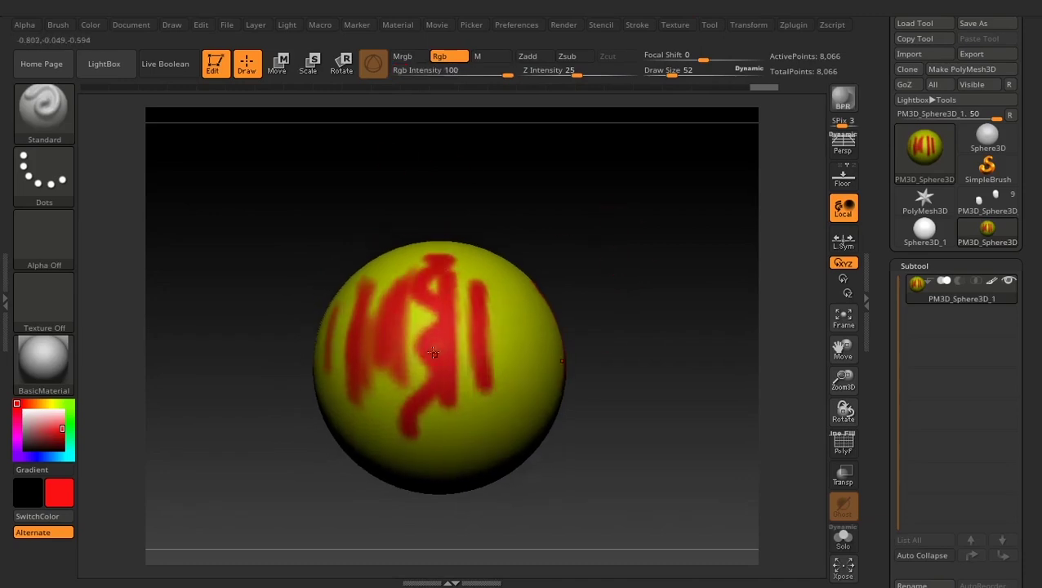
mouse_move(586, 203)
left_mouse_down()
mouse_move(589, 226)
mouse_move(423, 130)
left_mouse_up()
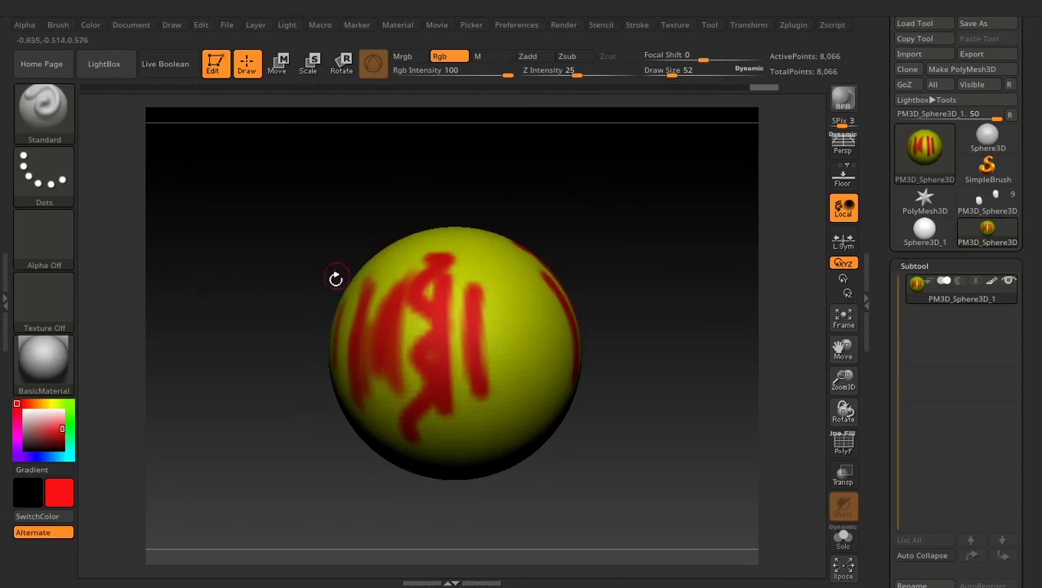
mouse_move(595, 224)
left_mouse_down()
mouse_move(604, 220)
mouse_move(584, 229)
left_mouse_up()
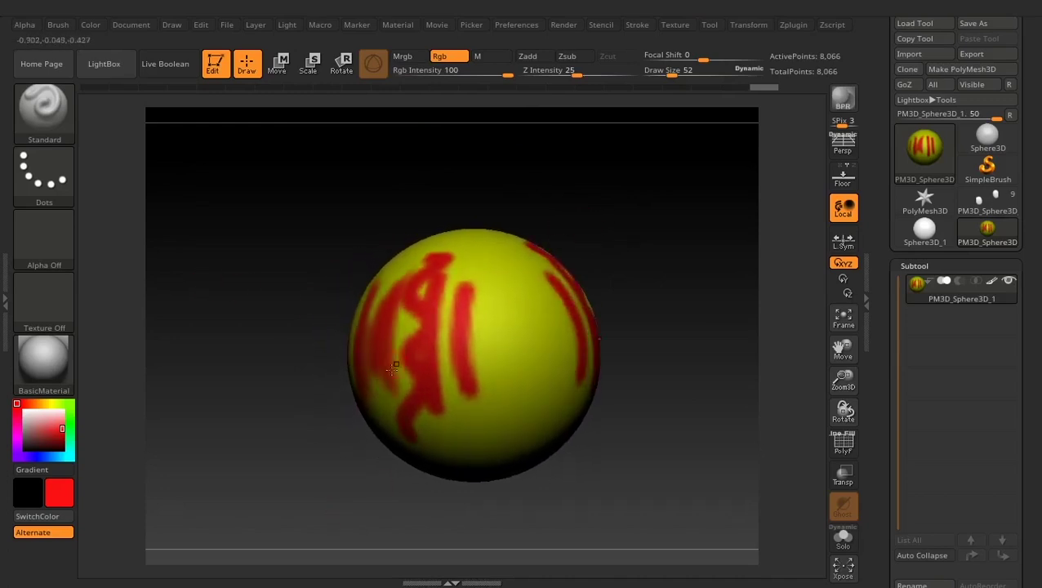
left_click_drag(462, 256, 446, 449)
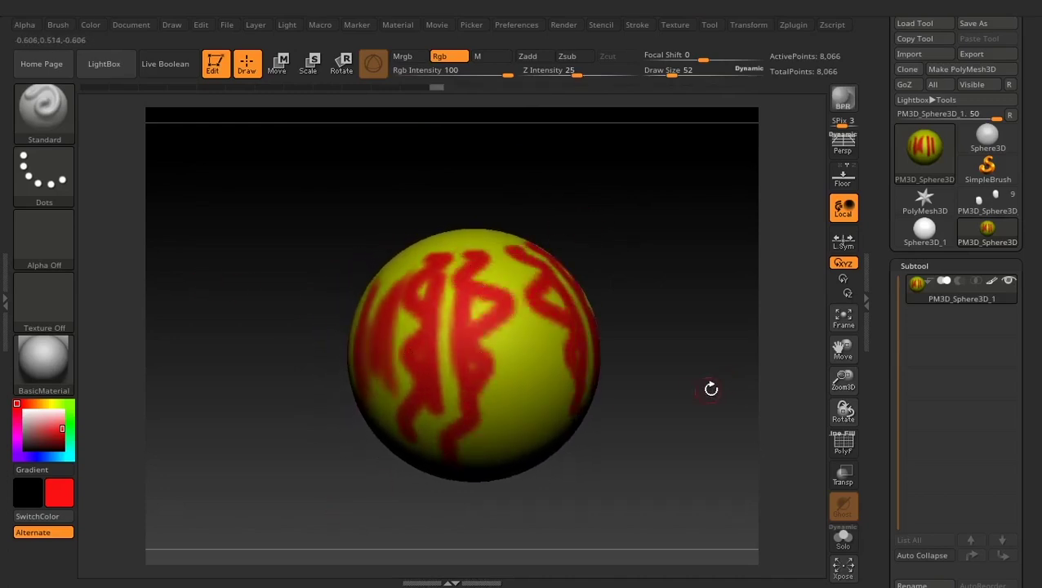
left_click_drag(711, 388, 685, 377)
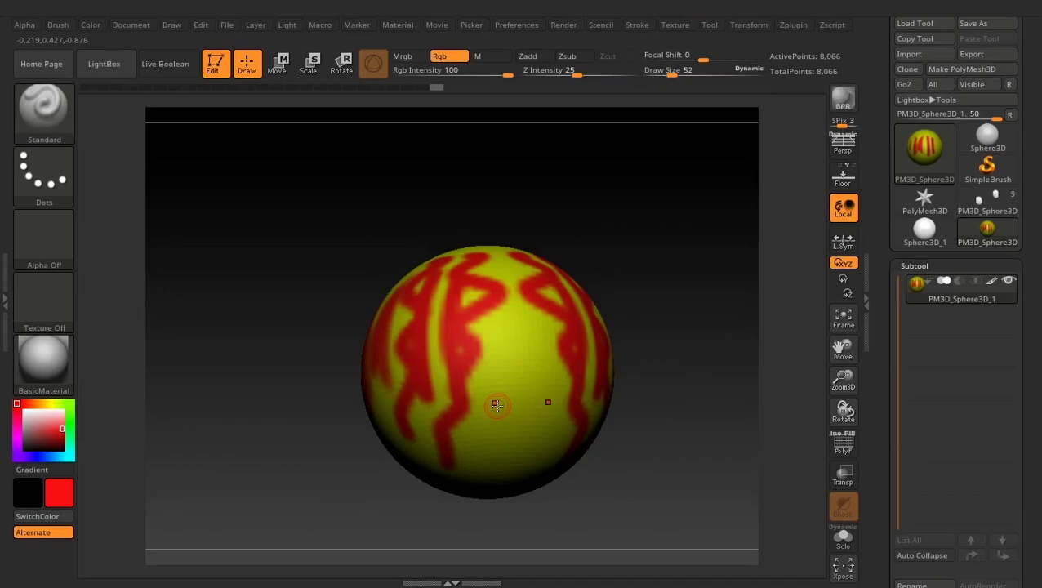
Sample the sphere's yellow to paint over part of the red strokes, then sample the red and paint a new stroke there.
key("c")
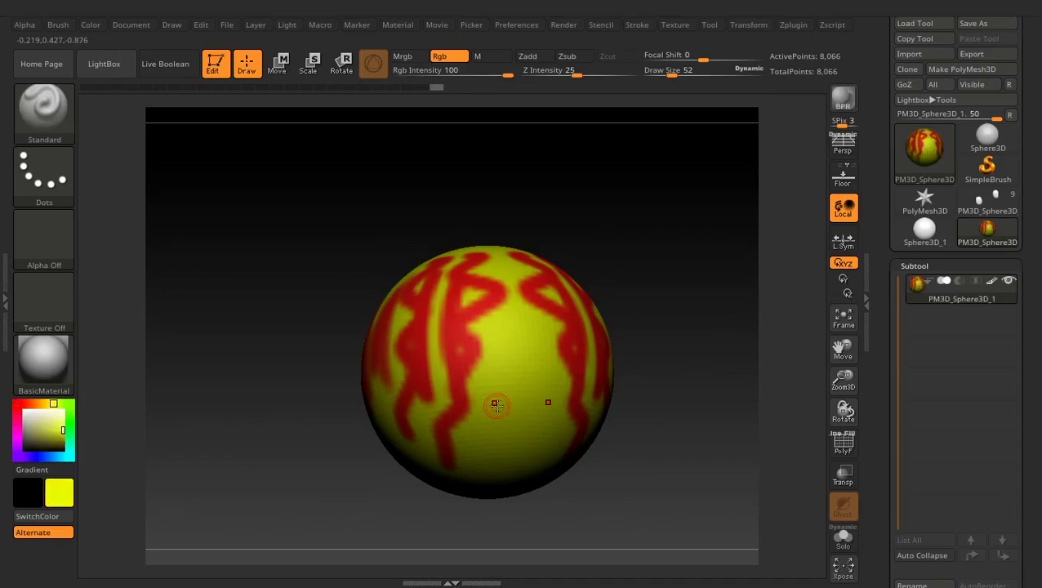
mouse_move(487, 352)
left_mouse_down()
mouse_move(430, 375)
mouse_move(443, 408)
left_mouse_up()
key("c")
left_click_drag(473, 352, 468, 424)
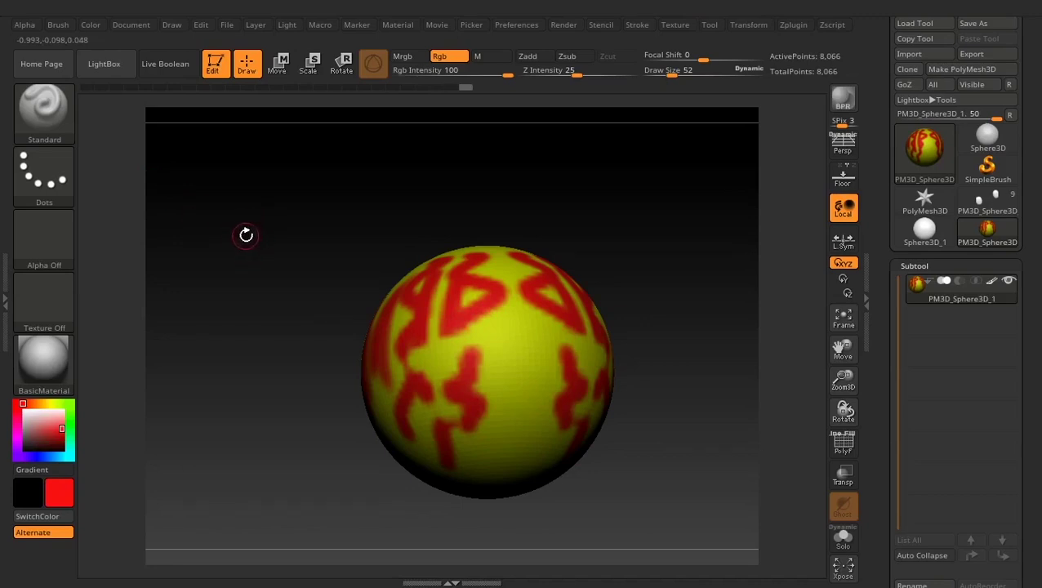
Sample the sphere's yellow, brush it over the upper red marks and fill the whole object with it.
key("c")
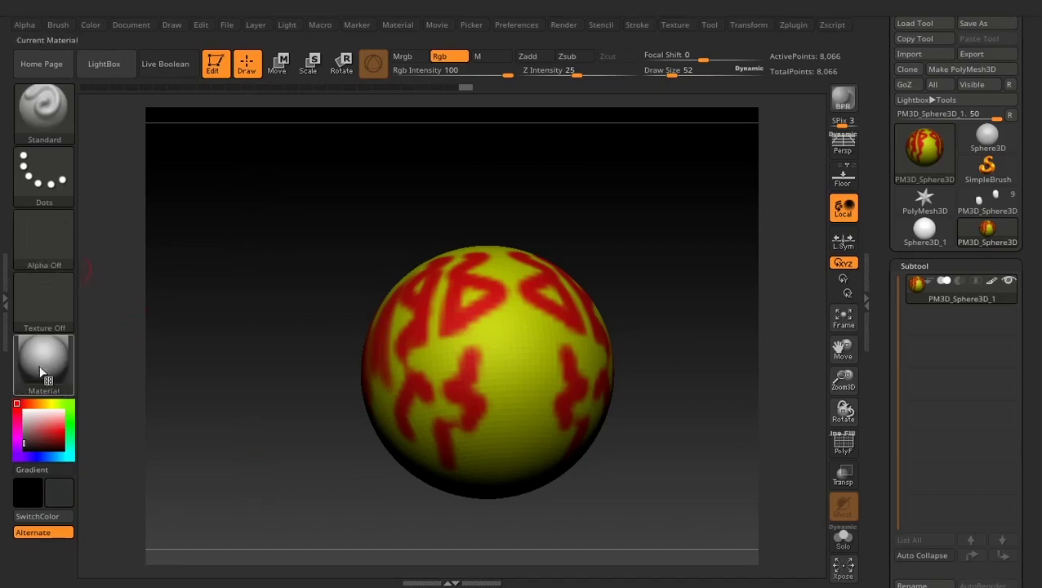
left_click_drag(61, 402, 53, 403)
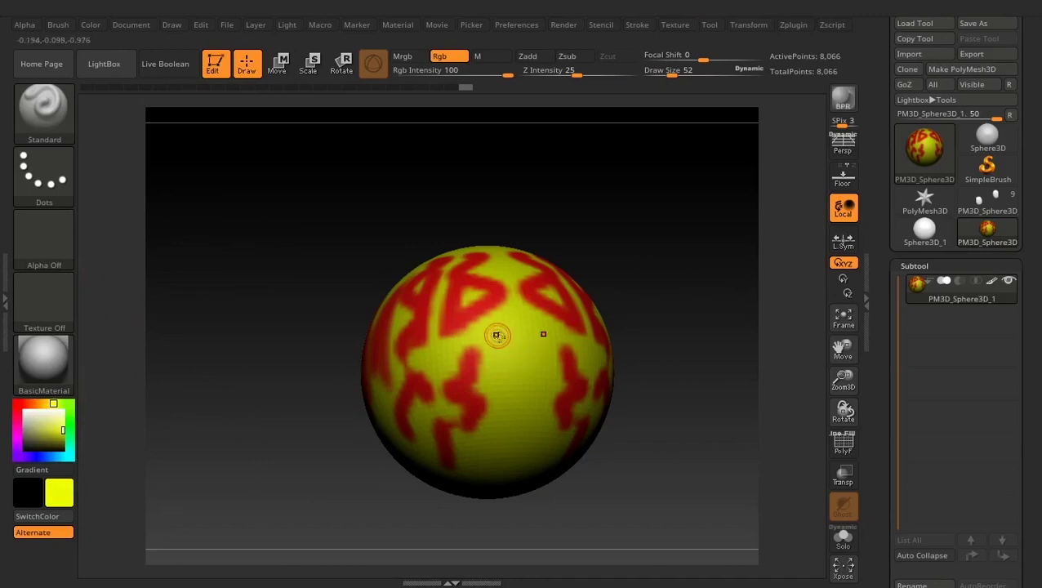
left_click_drag(491, 317, 423, 298)
left_click(95, 26)
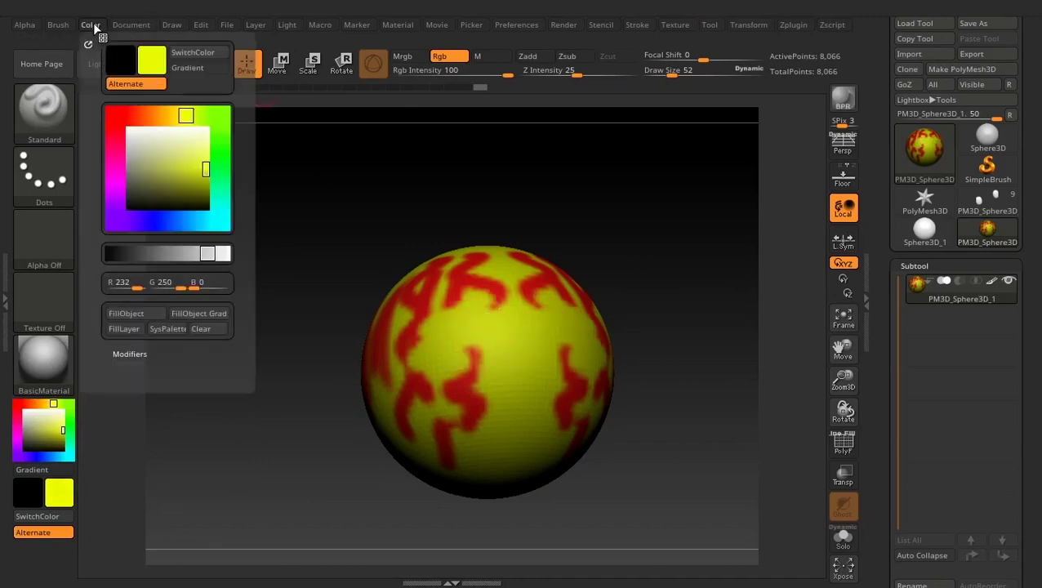
left_click(145, 310)
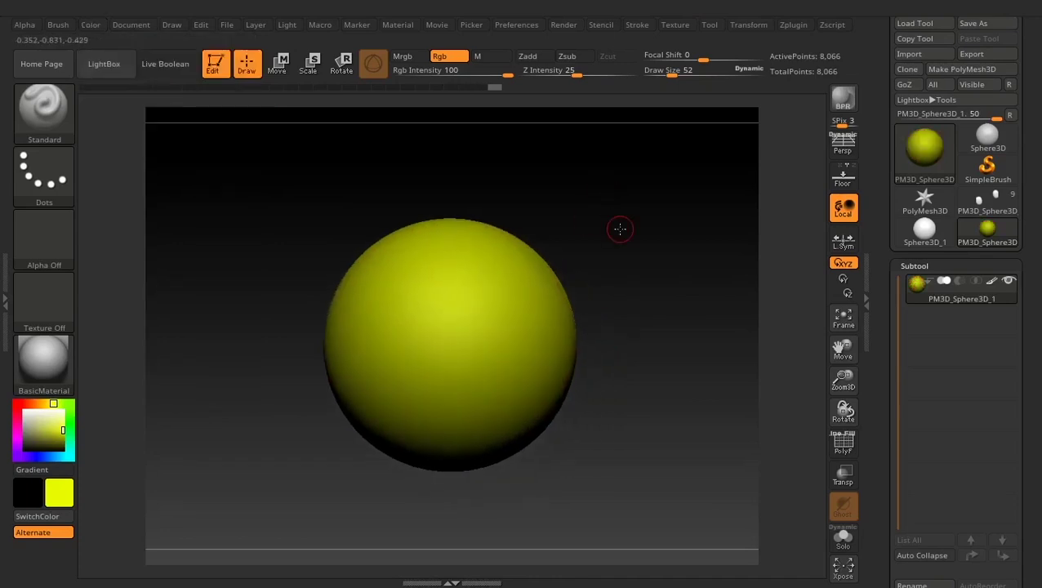
Mask the upper half of the sphere and paint red strokes across the mask's edge.
left_click_drag(636, 238, 616, 168, "alt")
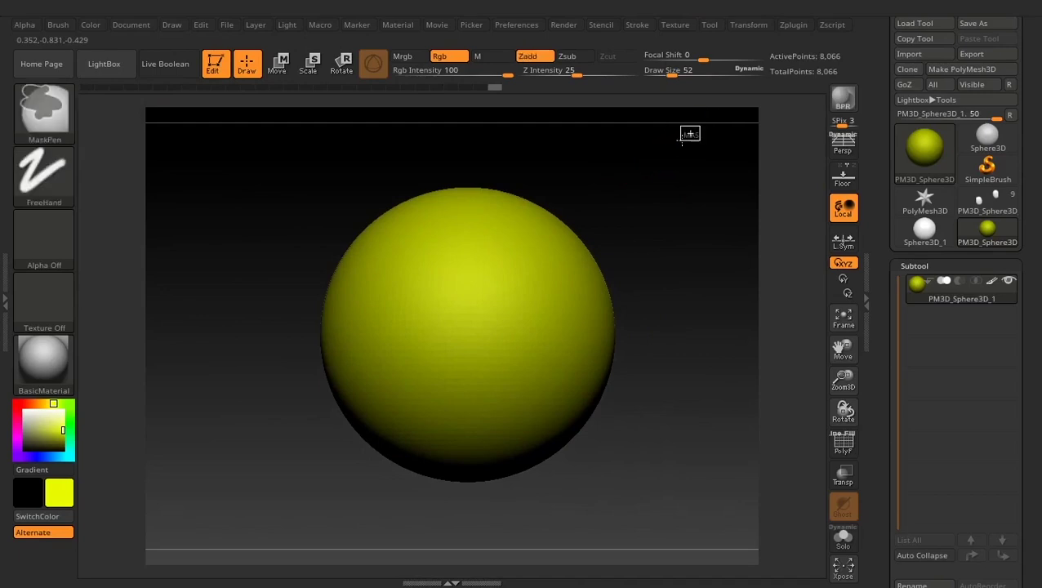
left_click_drag(699, 126, 216, 329, "ctrl")
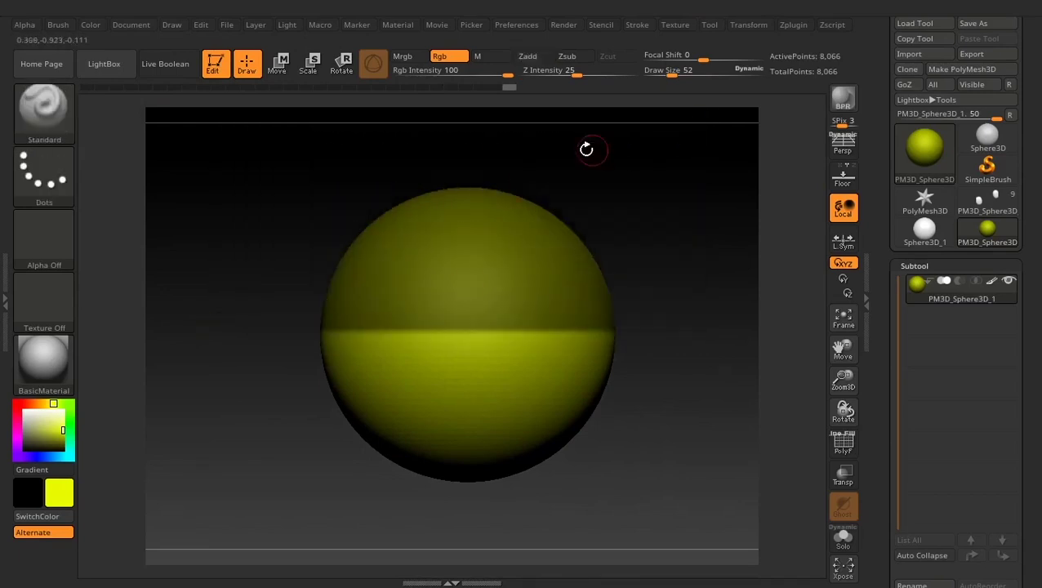
left_click_drag(672, 213, 648, 215, "alt")
left_click(17, 403)
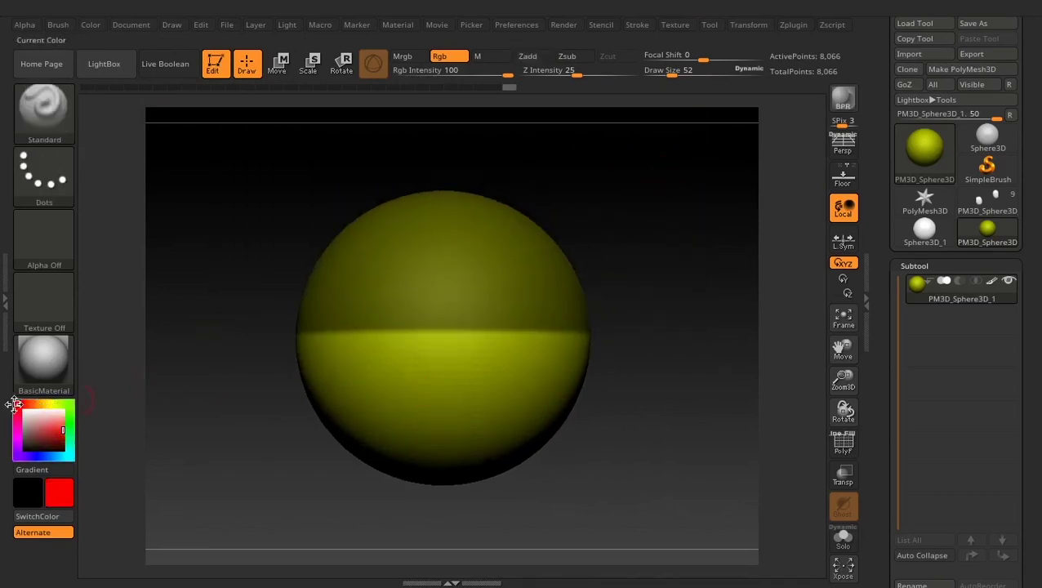
mouse_move(437, 369)
left_mouse_down()
mouse_move(436, 287)
mouse_move(445, 319)
mouse_move(406, 326)
mouse_move(410, 375)
mouse_move(395, 287)
left_mouse_up()
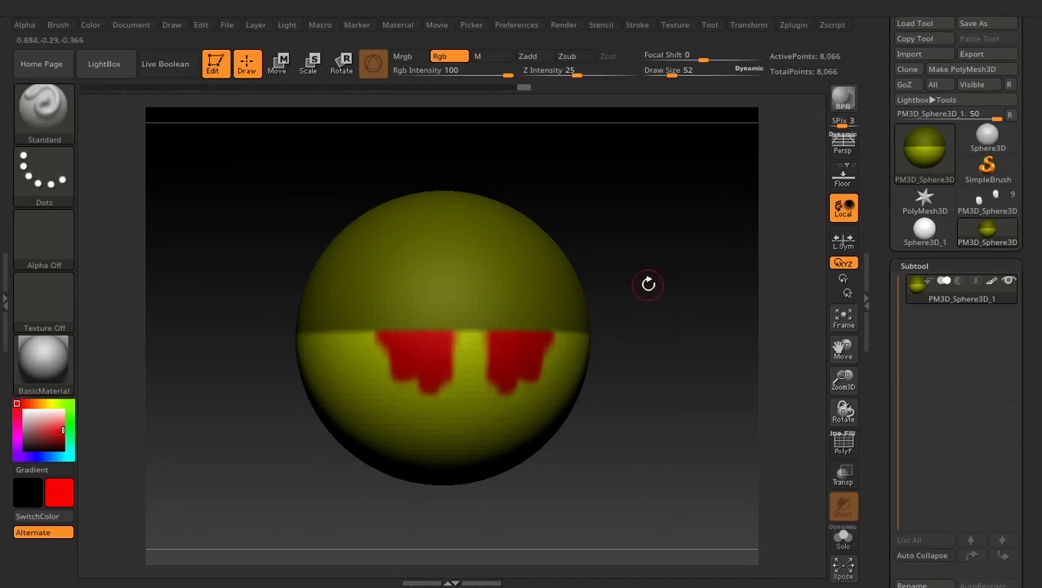
mouse_move(647, 284)
left_mouse_down()
mouse_move(663, 291)
mouse_move(646, 280)
left_mouse_up()
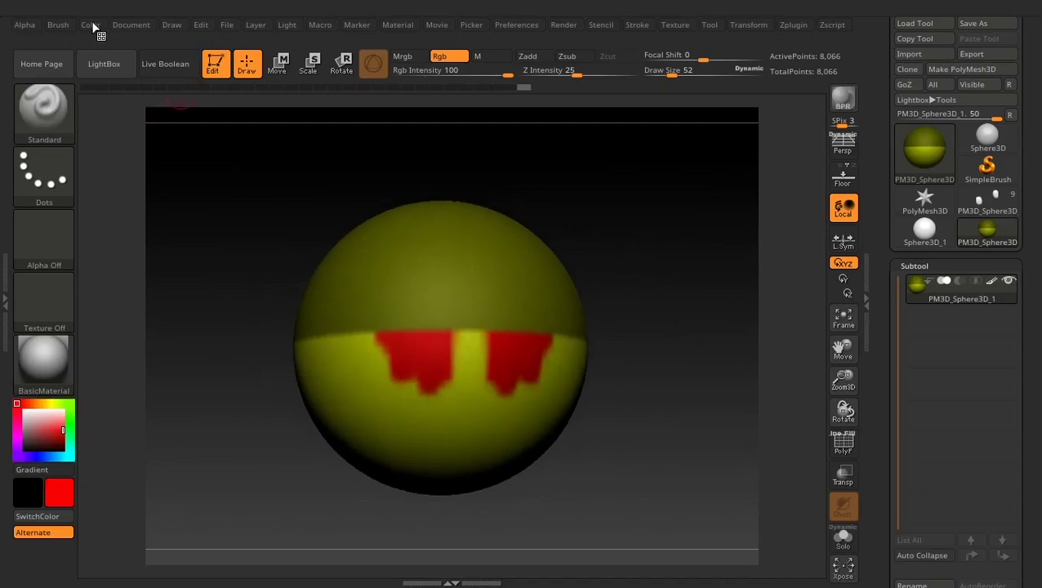
Fill the unmasked lower half of the sphere with red and clear the mask.
left_click(93, 27)
left_click(142, 317)
left_click_drag(632, 258, 663, 259)
left_click_drag(675, 360, 655, 374)
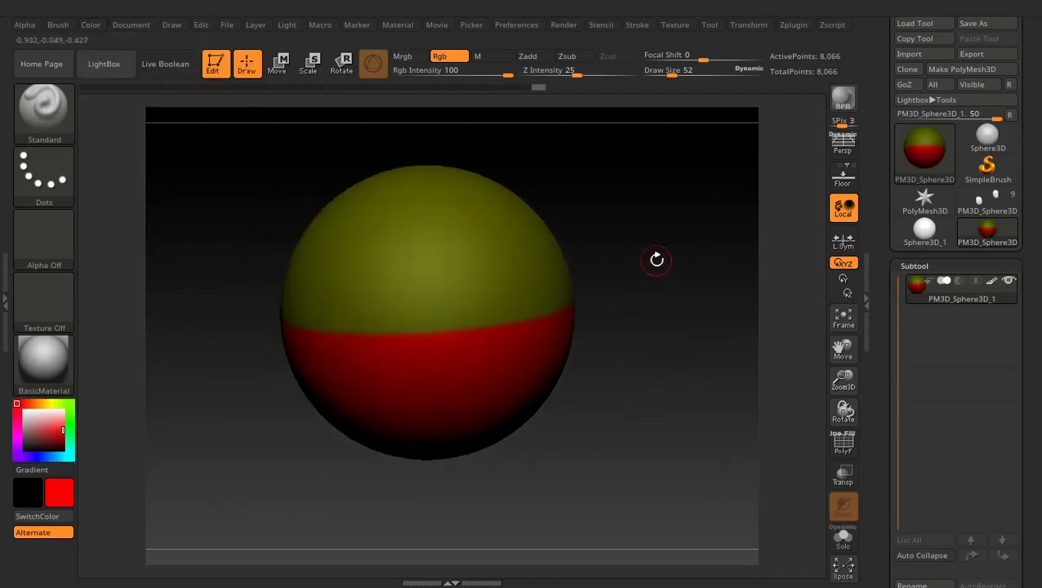
left_click_drag(681, 252, 650, 329, "ctrl")
left_click_drag(616, 174, 445, 250, "ctrl")
left_click_drag(628, 266, 598, 291)
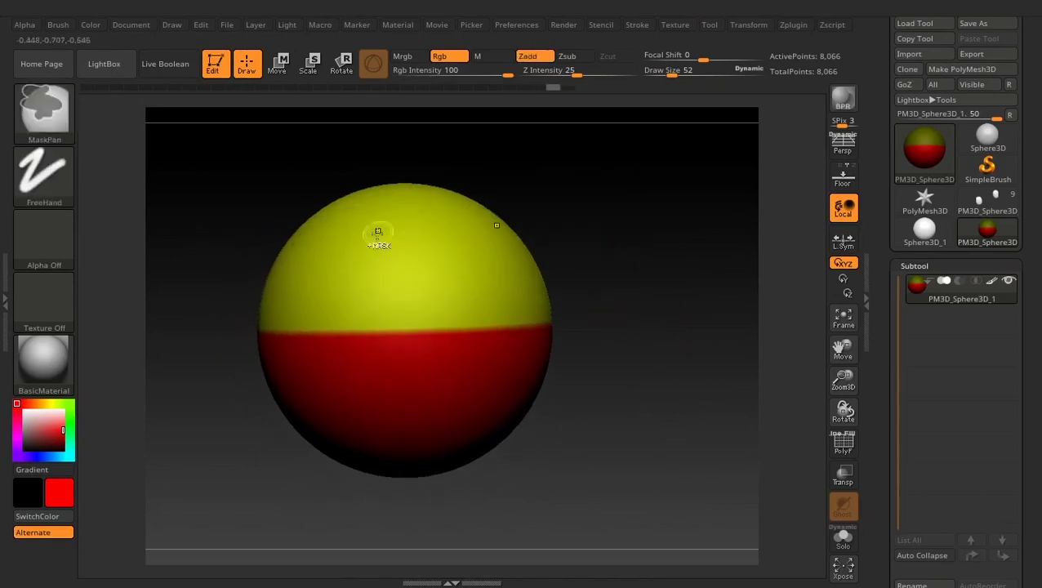
Mask a wavy strip on the yellow half, paint red around and over it, and clear the mask.
mouse_move(392, 219)
left_mouse_down("ctrl")
mouse_move(371, 241)
mouse_move(378, 317)
left_mouse_up("ctrl")
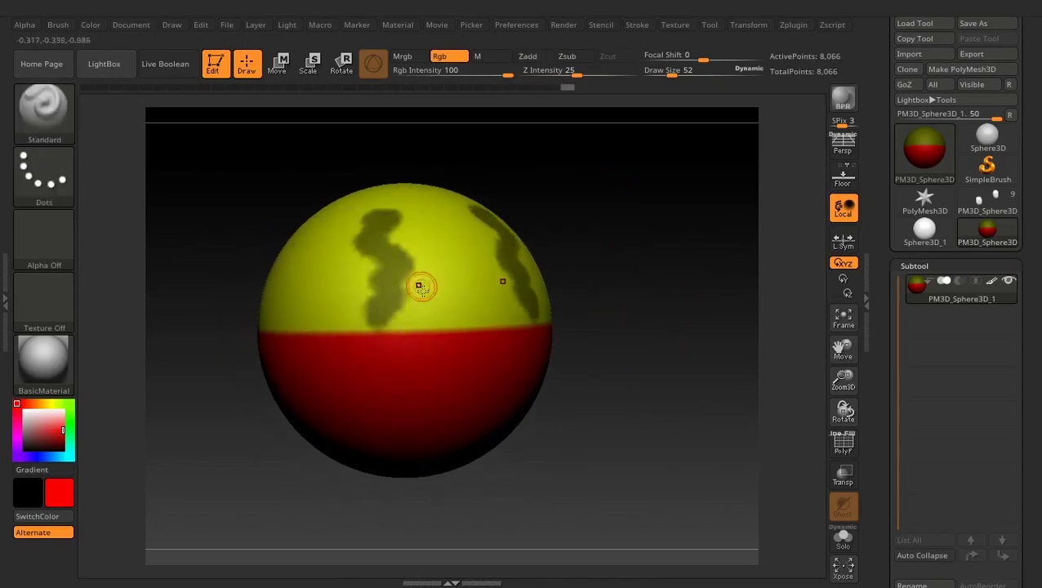
mouse_move(404, 261)
left_mouse_down()
mouse_move(431, 257)
mouse_move(415, 254)
mouse_move(366, 290)
mouse_move(327, 288)
mouse_move(516, 313)
mouse_move(454, 315)
mouse_move(460, 271)
left_mouse_up()
left_click_drag(672, 262, 618, 310, "ctrl")
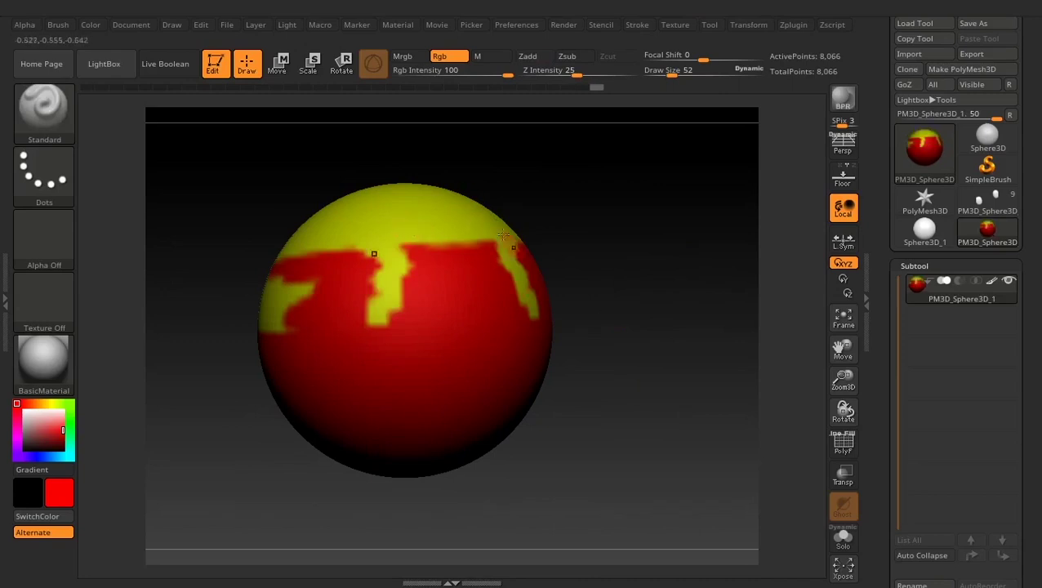
left_click_drag(633, 310, 630, 333)
left_click_drag(588, 253, 615, 288, "ctrl")
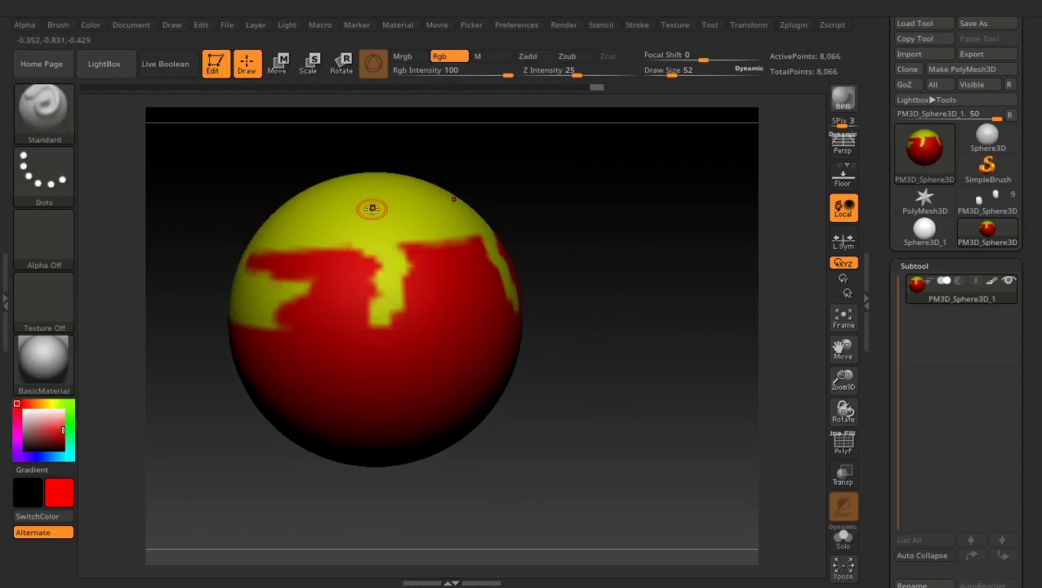
Sample the yellow at the top of the sphere and fill the whole object with it.
key("c")
left_click(91, 25)
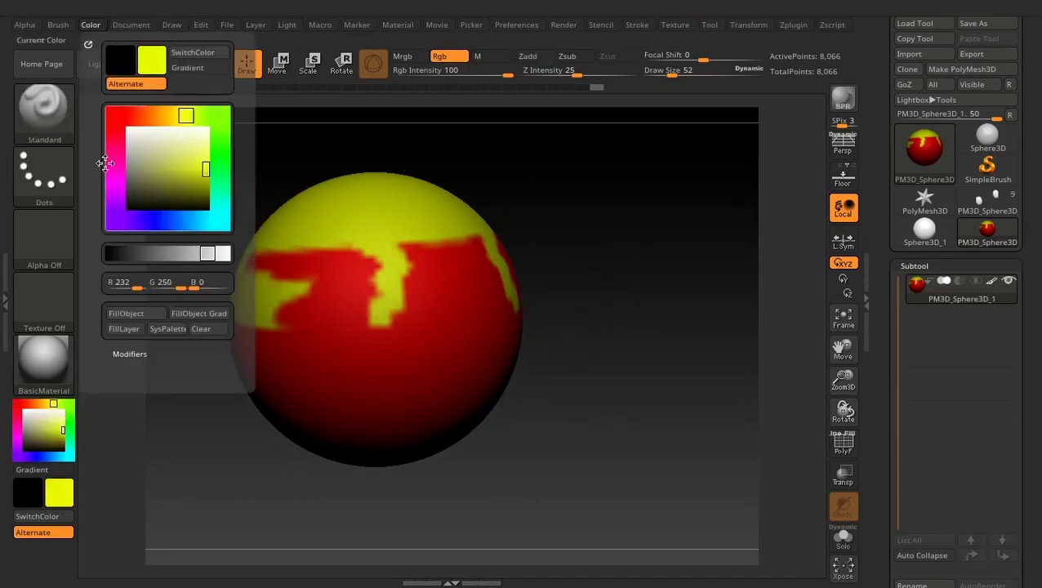
left_click(134, 317)
mouse_move(609, 301)
left_mouse_down("alt")
mouse_move(598, 293)
mouse_move(638, 326)
mouse_move(621, 305)
left_mouse_up("alt")
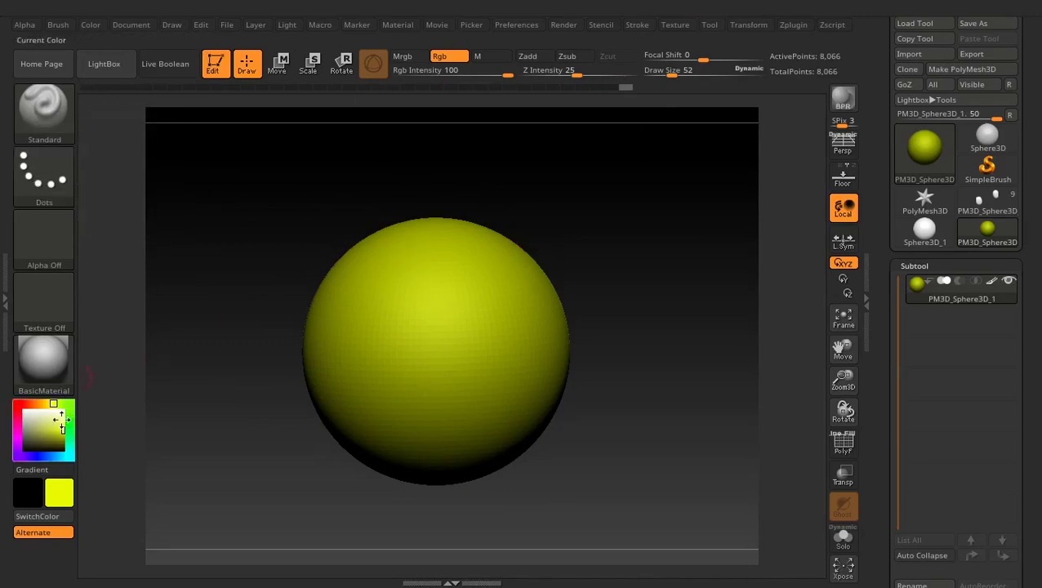
Set the colour to red and try a Dots stroke down the front of the sphere.
left_click_drag(58, 410, 17, 400)
left_click(16, 399)
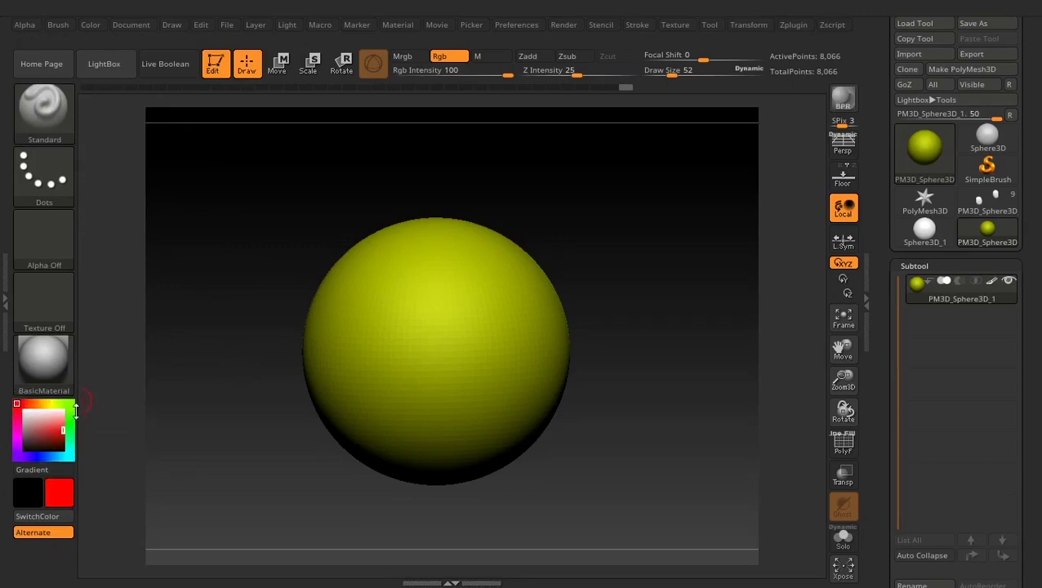
left_click_drag(425, 249, 414, 383)
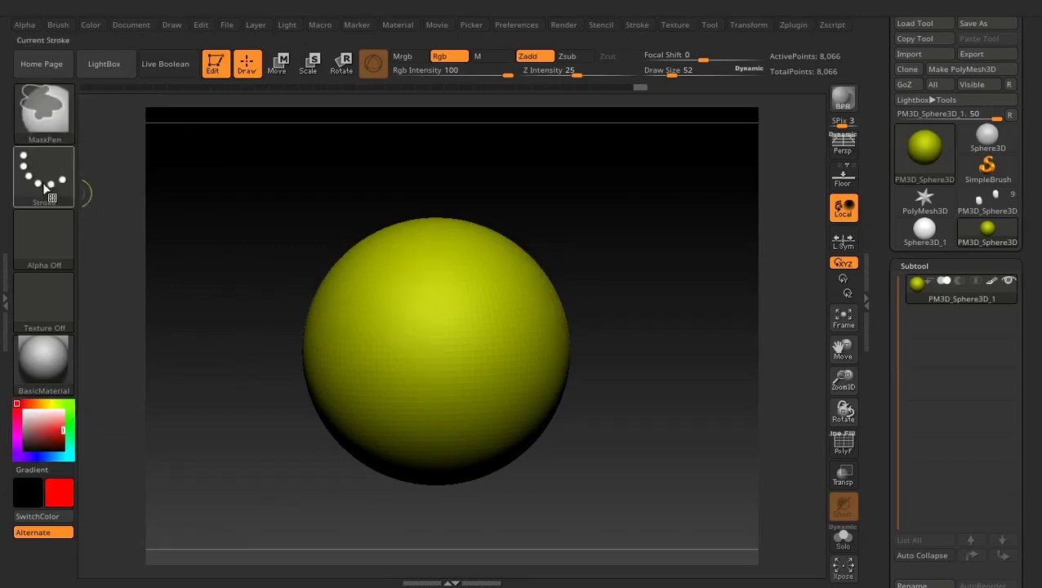
Switch the stroke type to FreeHand and try a vertical red stroke on the sphere.
left_click(45, 188)
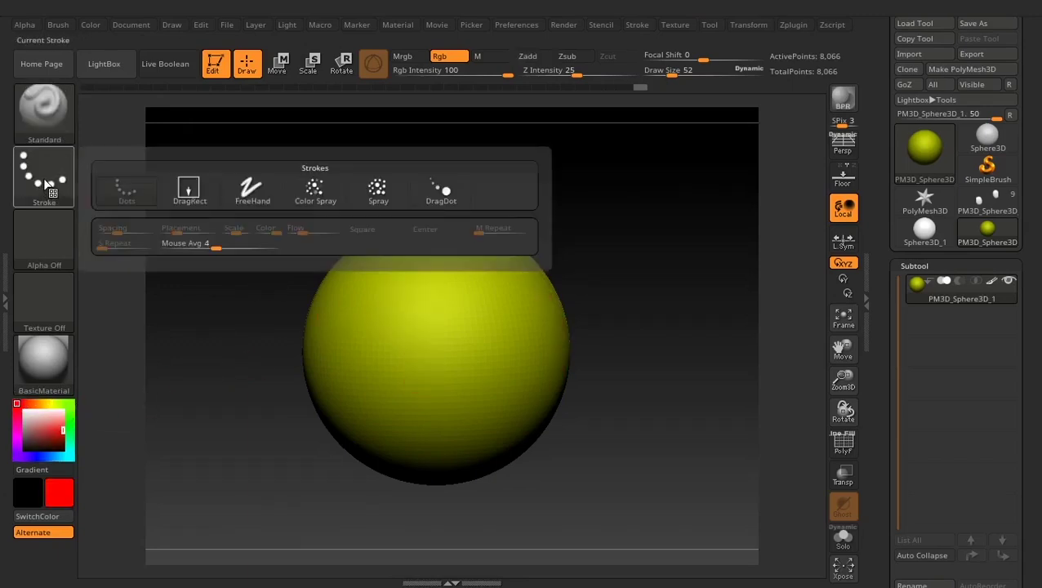
left_click(247, 186)
left_click_drag(420, 251, 420, 377)
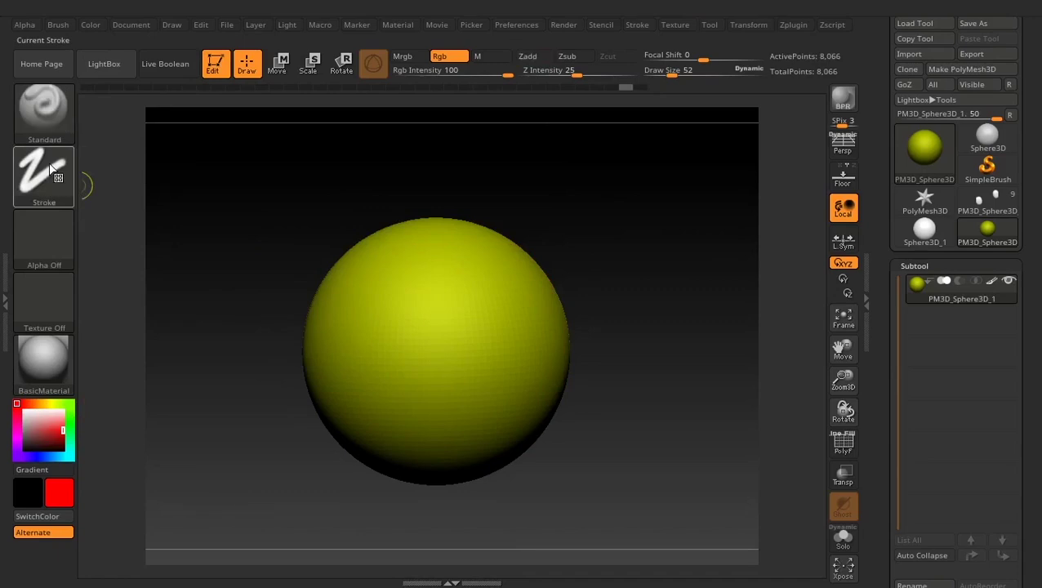
Switch the stroke type to DragRect and place three soft red spots on the front of the sphere.
left_click(44, 175)
left_click(189, 194)
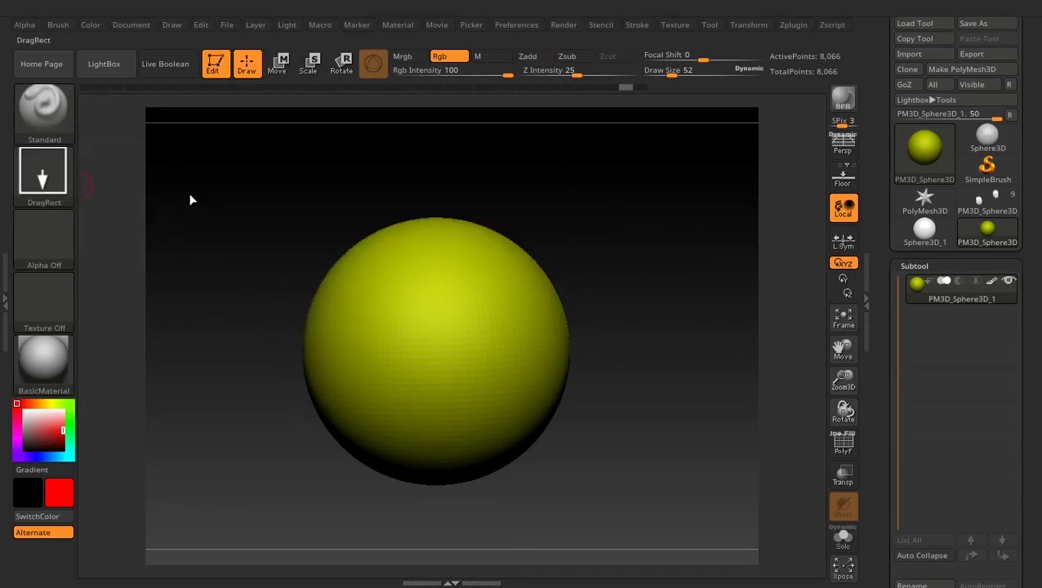
left_click_drag(409, 286, 439, 314)
left_click_drag(400, 365, 434, 398)
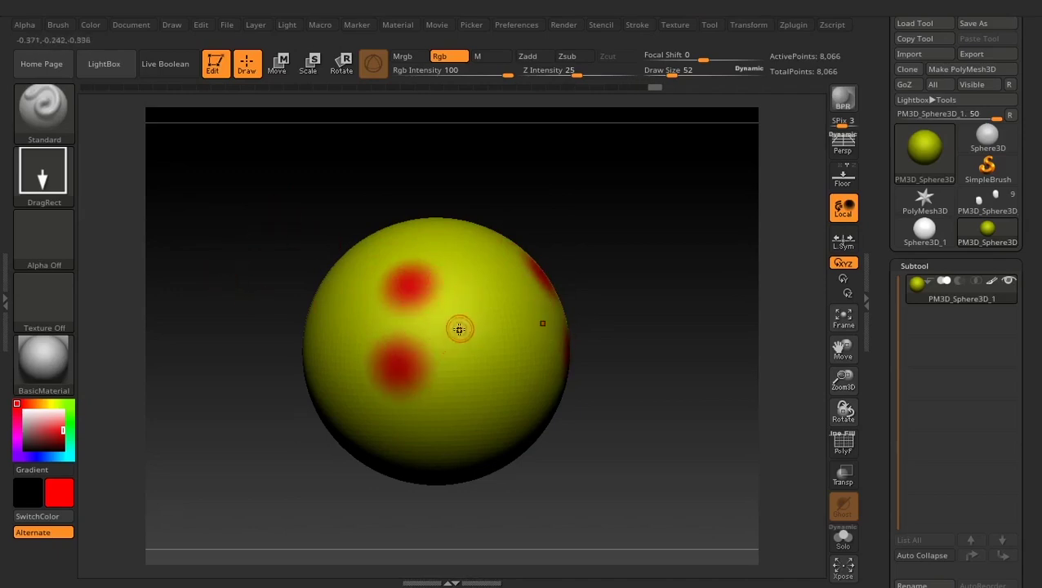
left_click_drag(458, 328, 483, 354)
Undo the red DragRect spots back to the plain yellow sphere.
key("ctrl+z")
key("ctrl+z")
key("ctrl+z")
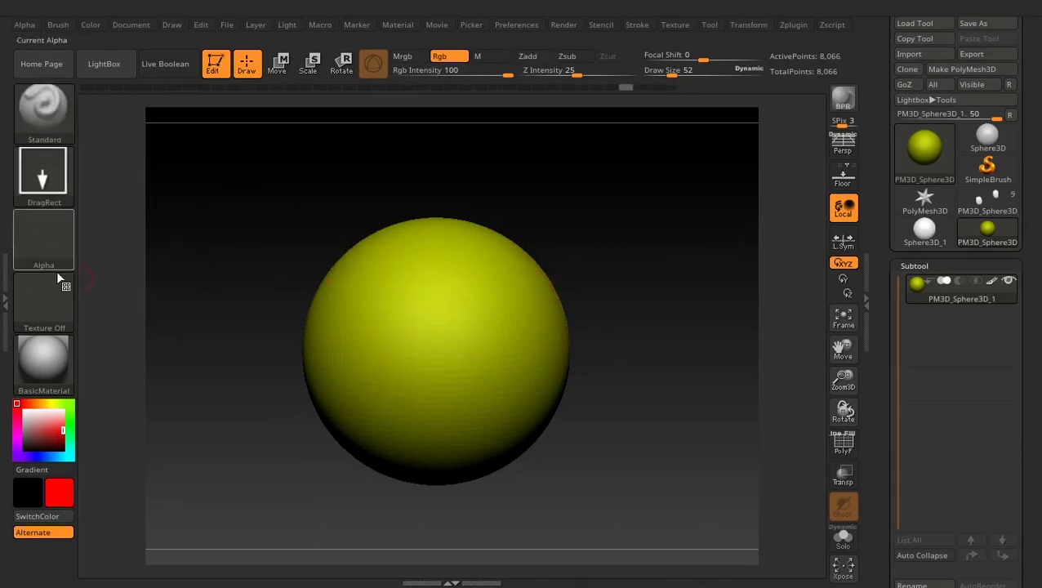
Choose Alpha 33 and place a large and a small downward-pointing red arrow on the sphere.
left_click(44, 242)
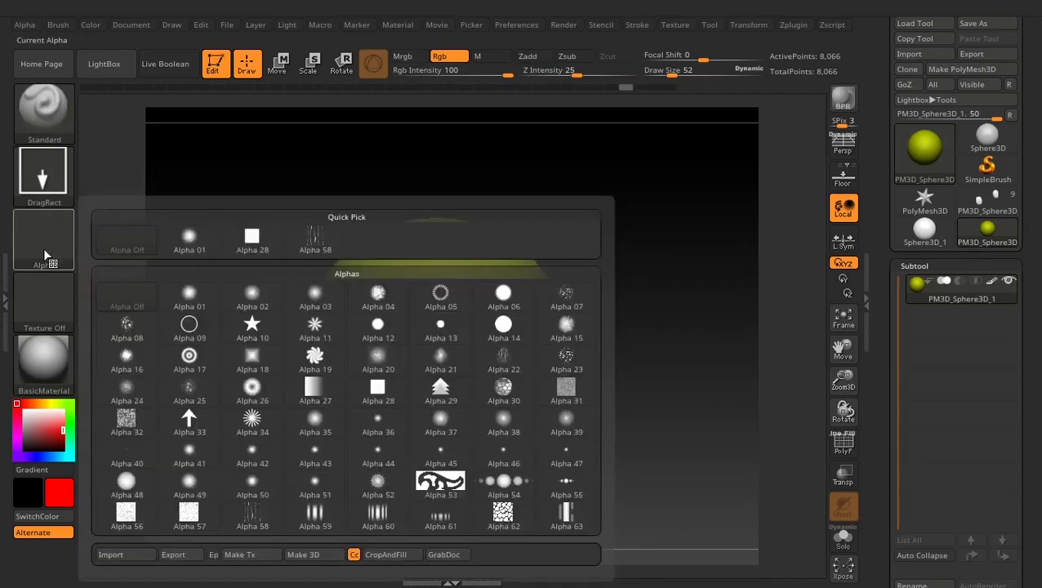
left_click(193, 424)
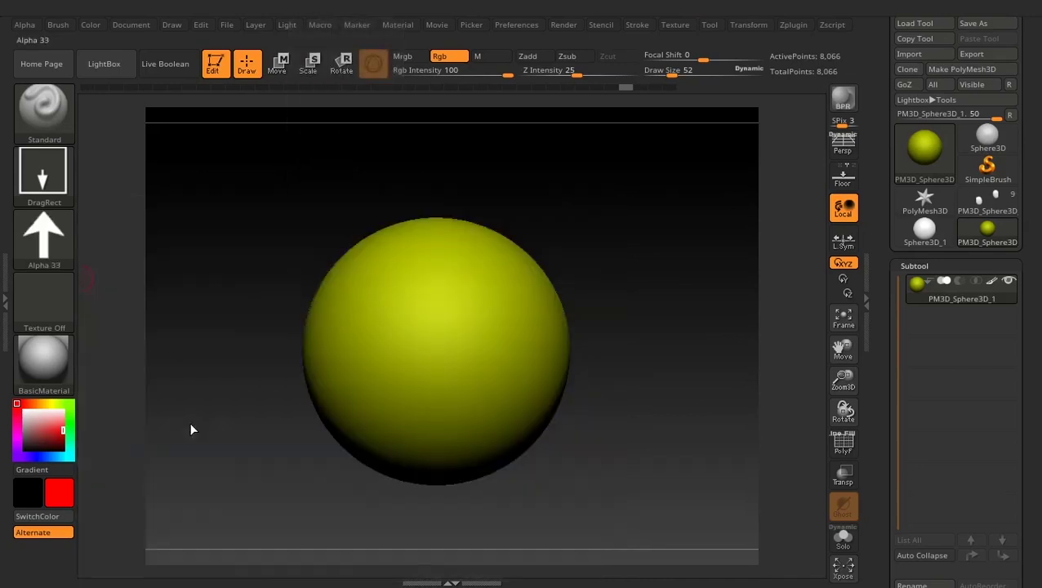
left_click_drag(414, 316, 415, 385)
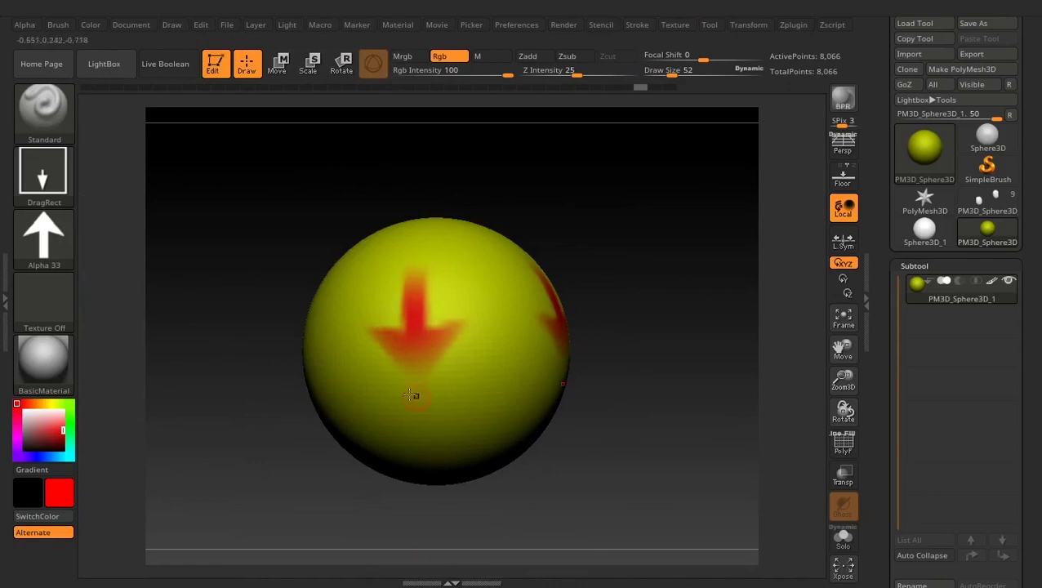
left_click_drag(463, 408, 464, 430)
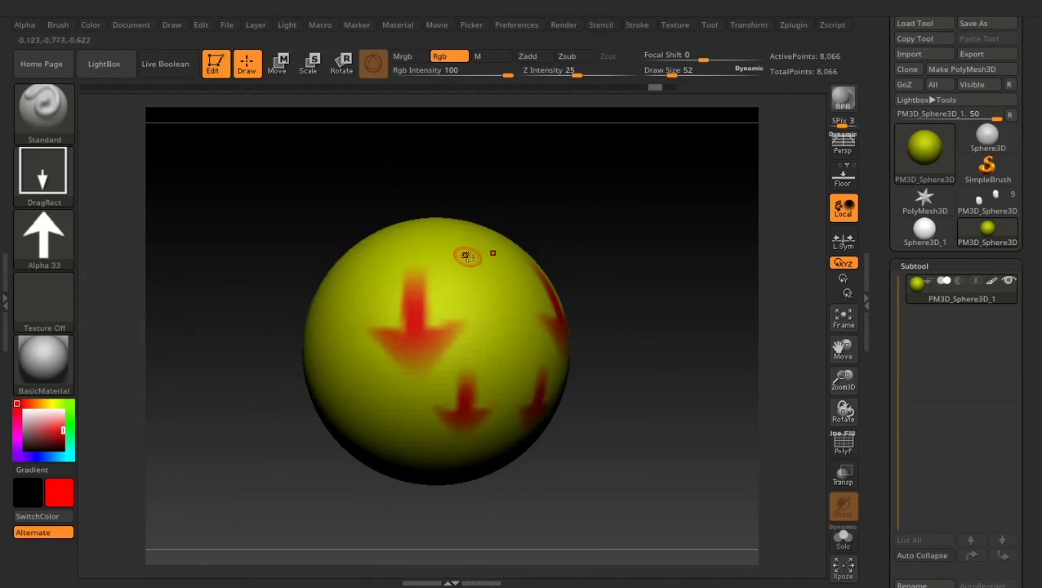
Switch the stroke type to Dots and paint winding red lines over the arrows on the sphere using Alpha 33.
left_click(39, 167)
left_click(131, 185)
mouse_move(480, 247)
left_mouse_down()
mouse_move(375, 256)
mouse_move(347, 359)
mouse_move(418, 426)
mouse_move(441, 281)
mouse_move(464, 382)
left_mouse_up()
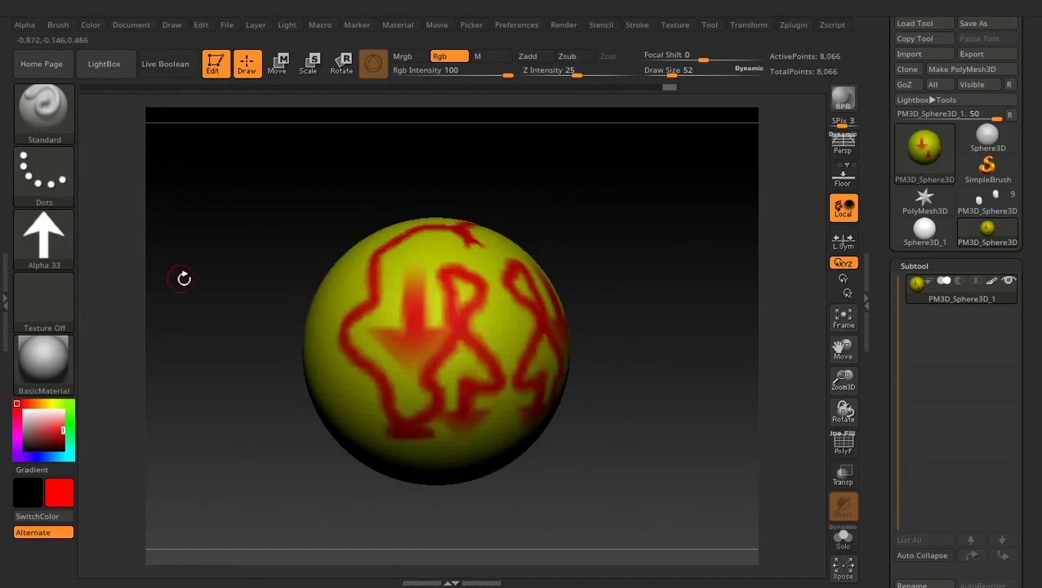
Undo the red lines and arrows back to the plain yellow sphere.
key("ctrl+z")
key("ctrl+z")
key("ctrl+z")
Switch the stroke type back to DragRect and place a small soft-edged red arrow on the upper front of the sphere.
left_click(59, 173)
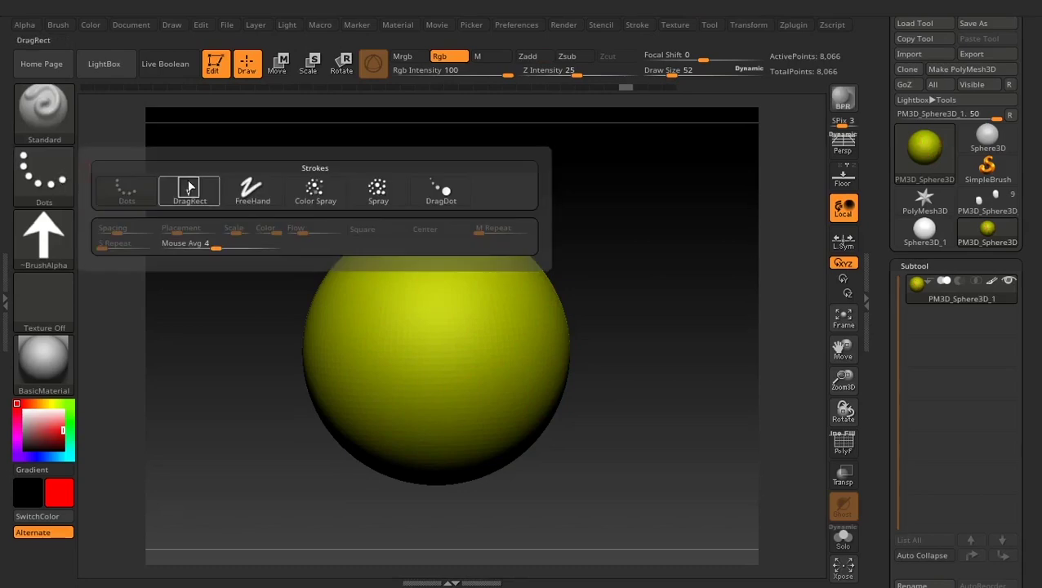
left_click(189, 186)
mouse_move(389, 295)
left_mouse_down()
mouse_move(393, 352)
mouse_move(383, 348)
mouse_move(392, 340)
left_mouse_up()
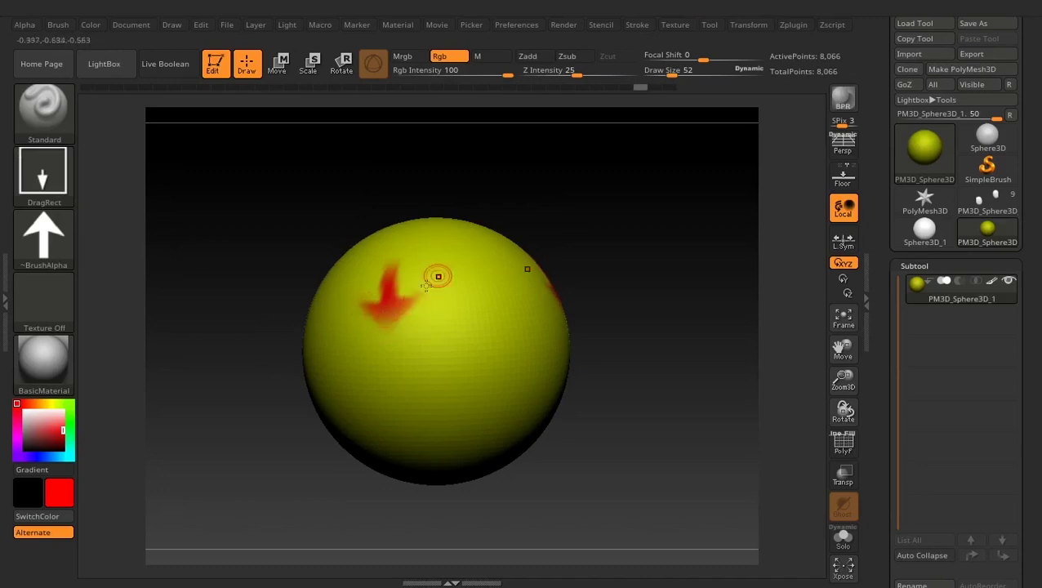
Set Focal Shift to -100 and place a larger red arrow at the centre of the sphere.
left_click_drag(702, 59, 665, 59)
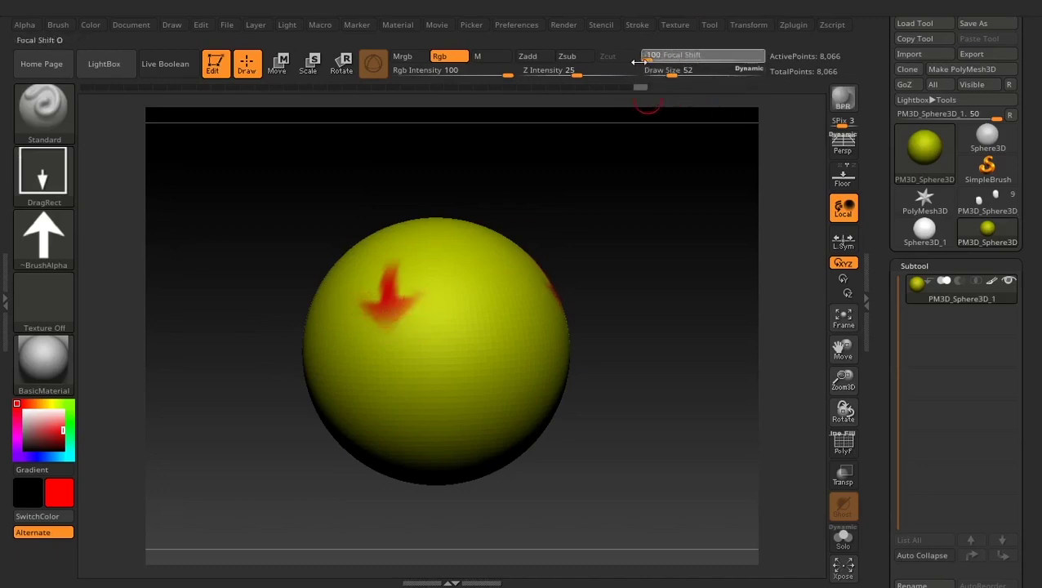
left_click_drag(433, 345, 434, 414)
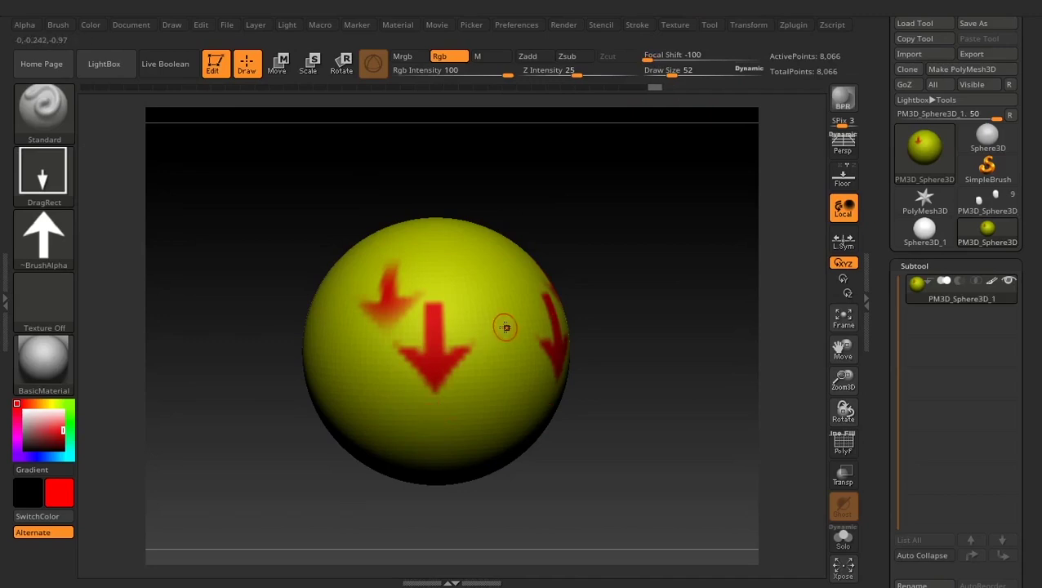
Examine the edges of the arrows against the sphere's polygon density by showing the PolyFrame and hiding it again.
mouse_move(587, 309)
left_mouse_down()
mouse_move(641, 310)
mouse_move(632, 308)
left_mouse_up()
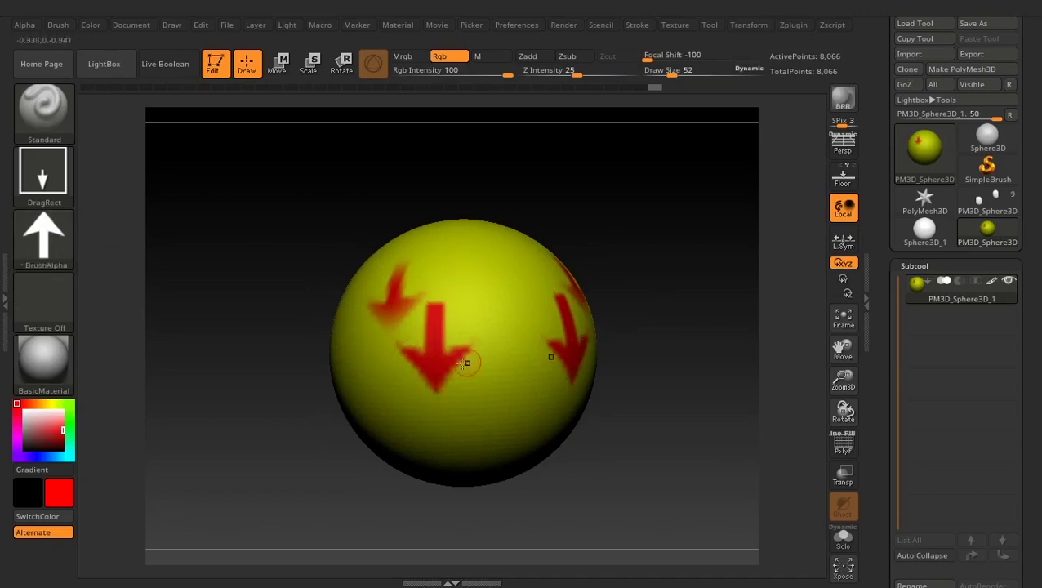
left_click_drag(656, 243, 675, 242)
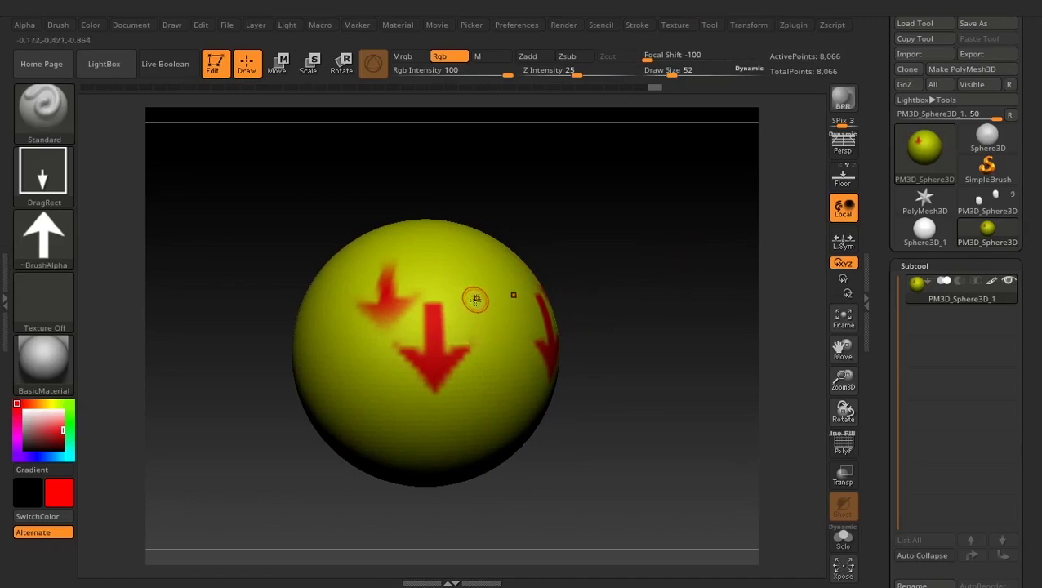
left_click_drag(612, 332, 616, 317)
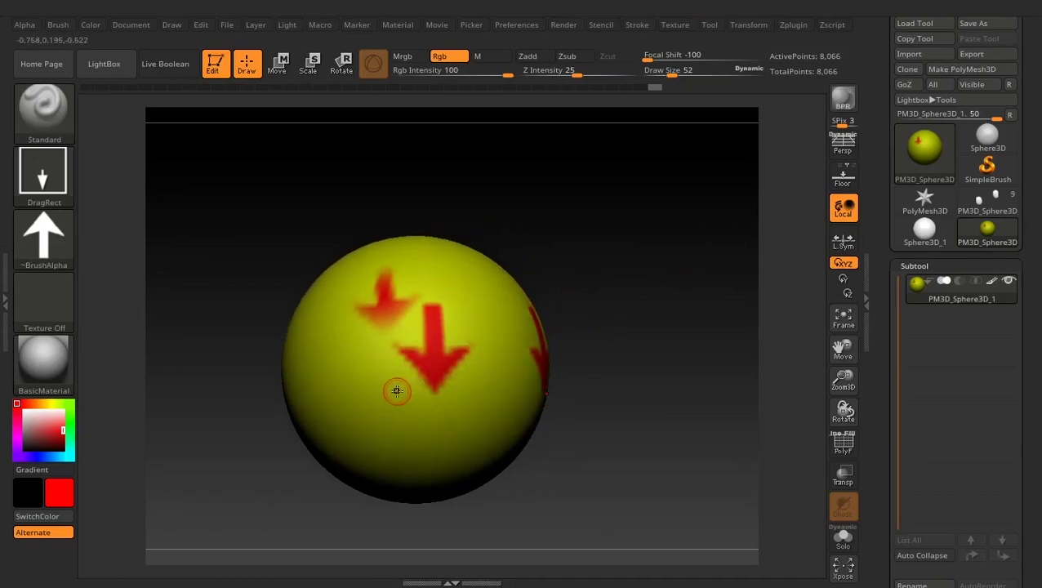
left_click(842, 445)
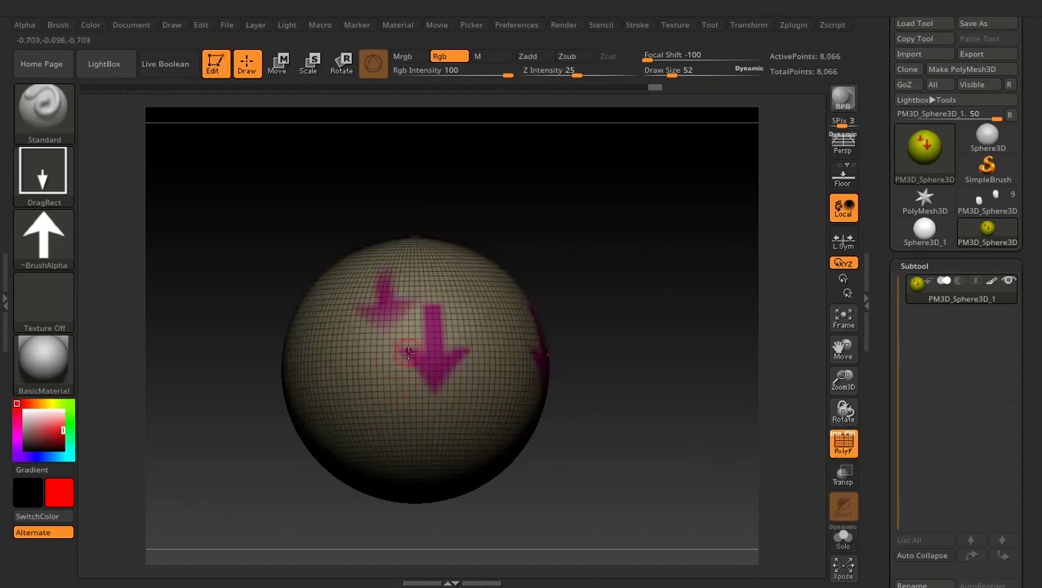
left_click(844, 443)
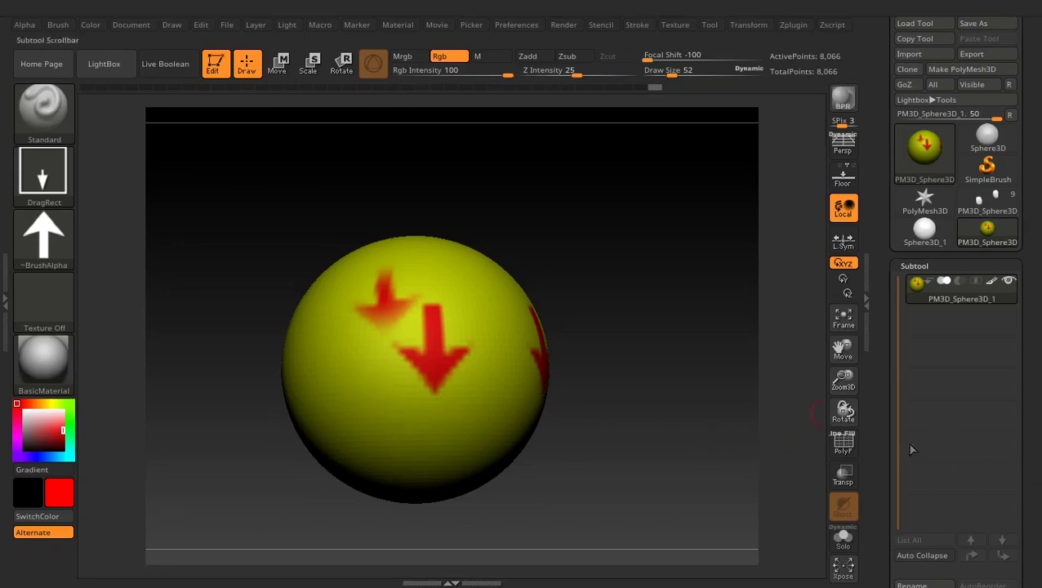
Divide the sphere twice to subdivision level 3 and place another red arrow beside the central one.
left_click_drag(892, 417, 911, 300)
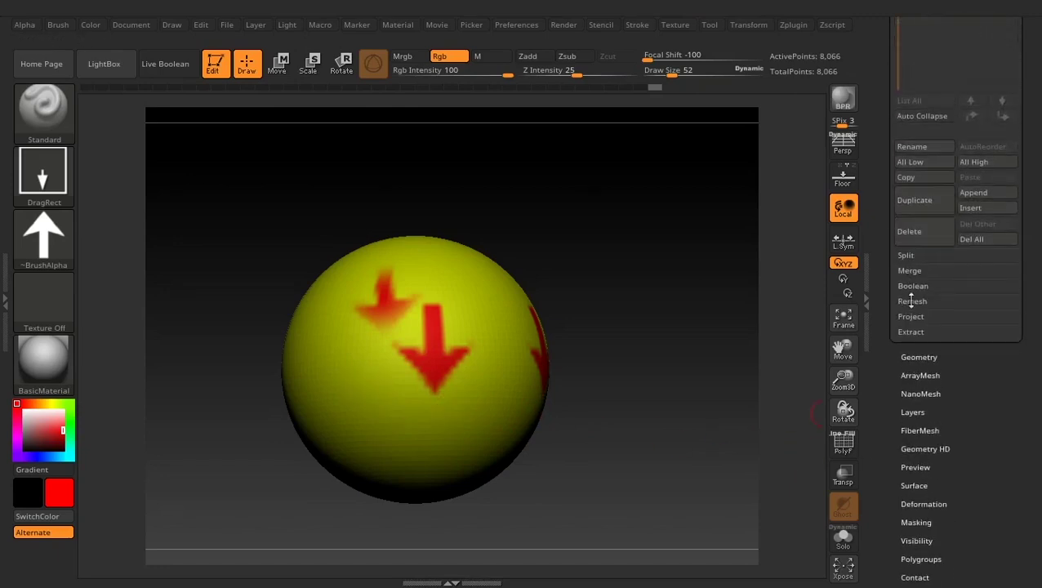
left_click(920, 357)
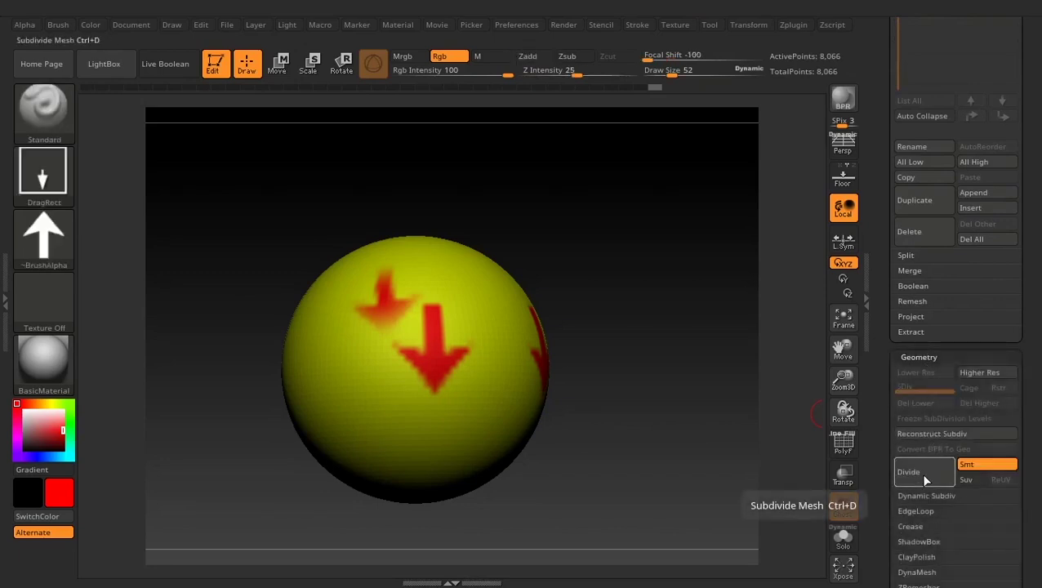
left_click(924, 480)
left_click(924, 480)
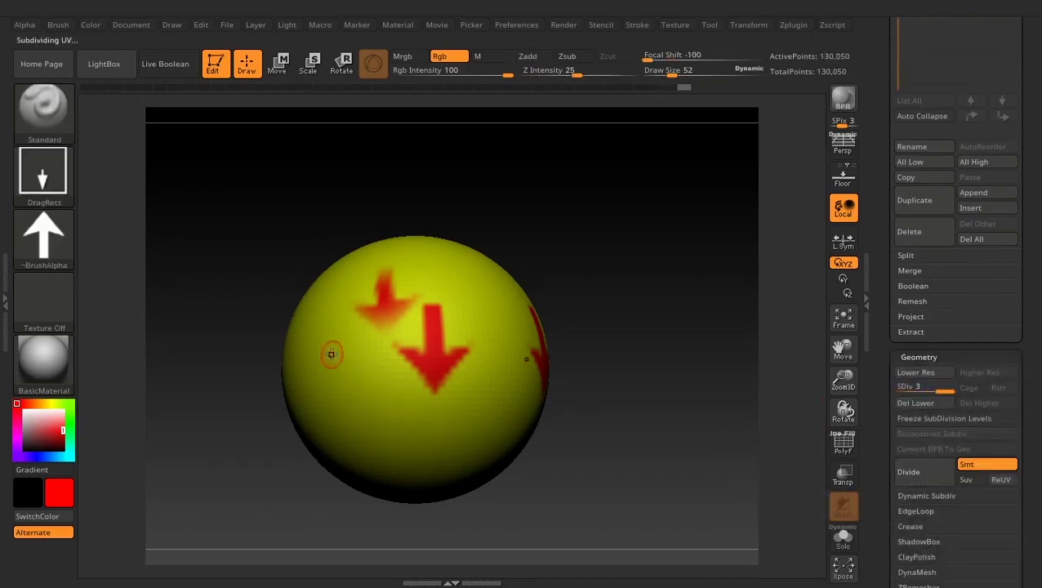
left_click_drag(372, 345, 391, 414)
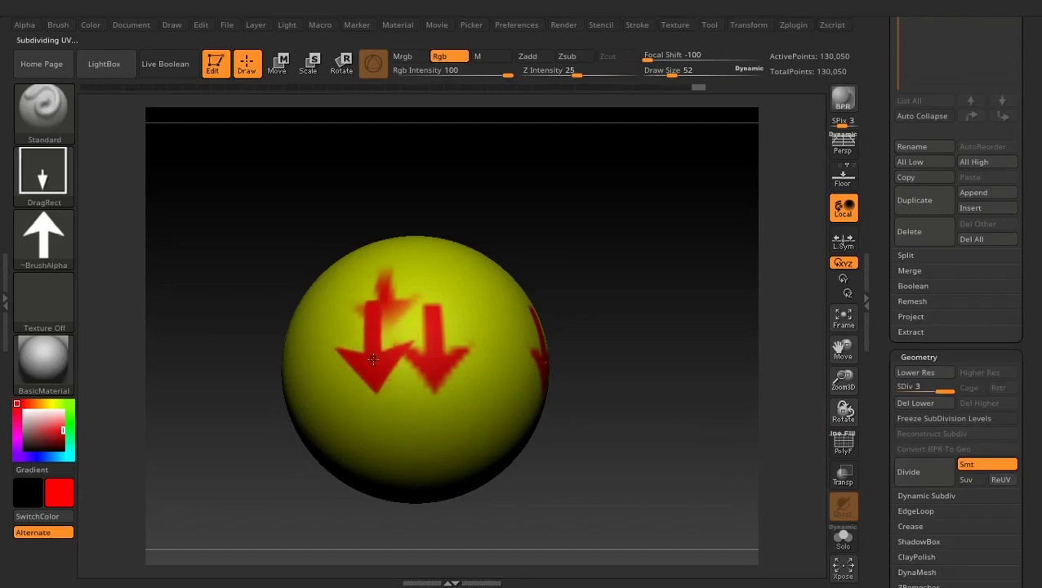
Divide the sphere once more to subdivision level 4 and place further red arrows on its upper half for comparison.
left_click(933, 478)
left_click_drag(482, 274, 482, 329)
left_click_drag(302, 322, 297, 326)
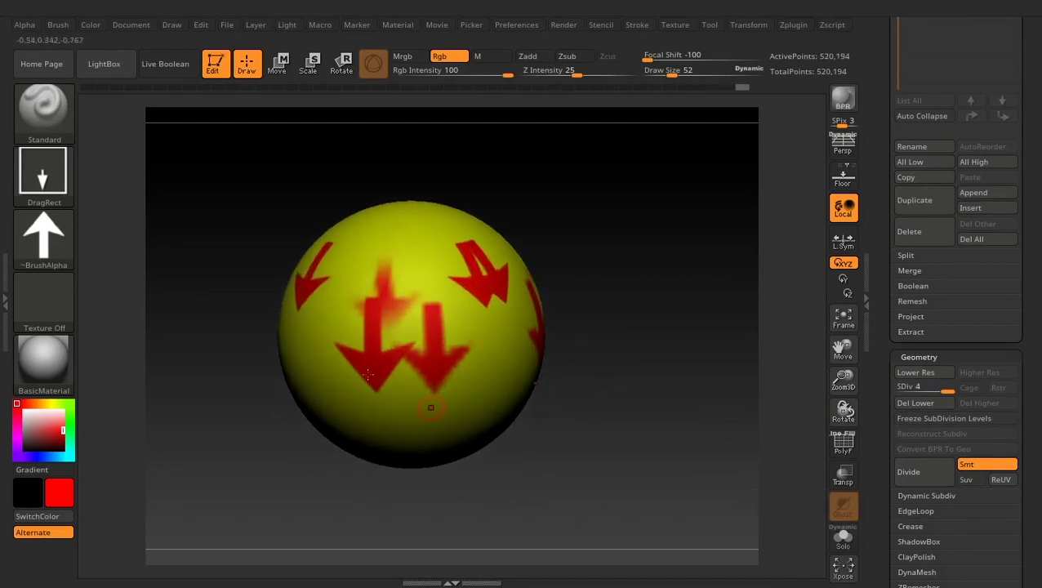
mouse_move(671, 449)
left_mouse_down()
mouse_move(716, 433)
mouse_move(700, 436)
left_mouse_up()
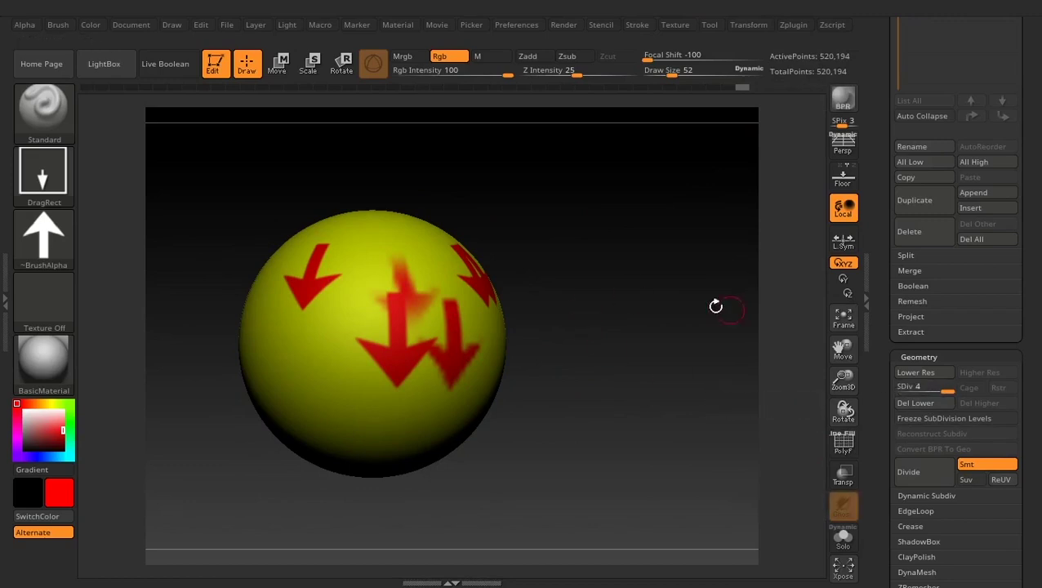
left_click_drag(612, 368, 599, 364)
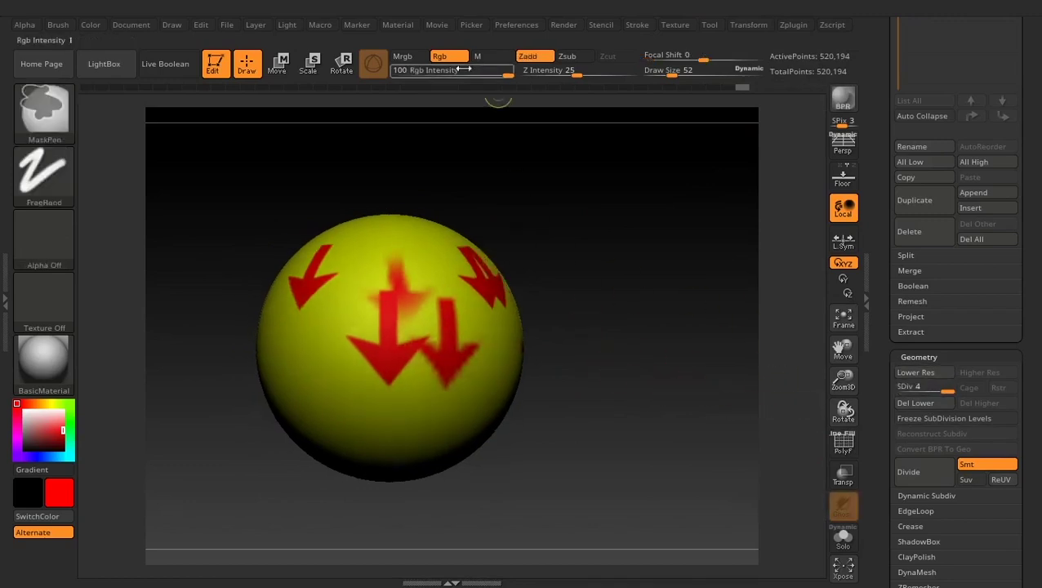
Step back through the undo history to the plain yellow sphere and divide it twice to subdivision level 3.
mouse_move(740, 85)
left_mouse_down()
mouse_move(602, 85)
mouse_move(612, 85)
left_mouse_up()
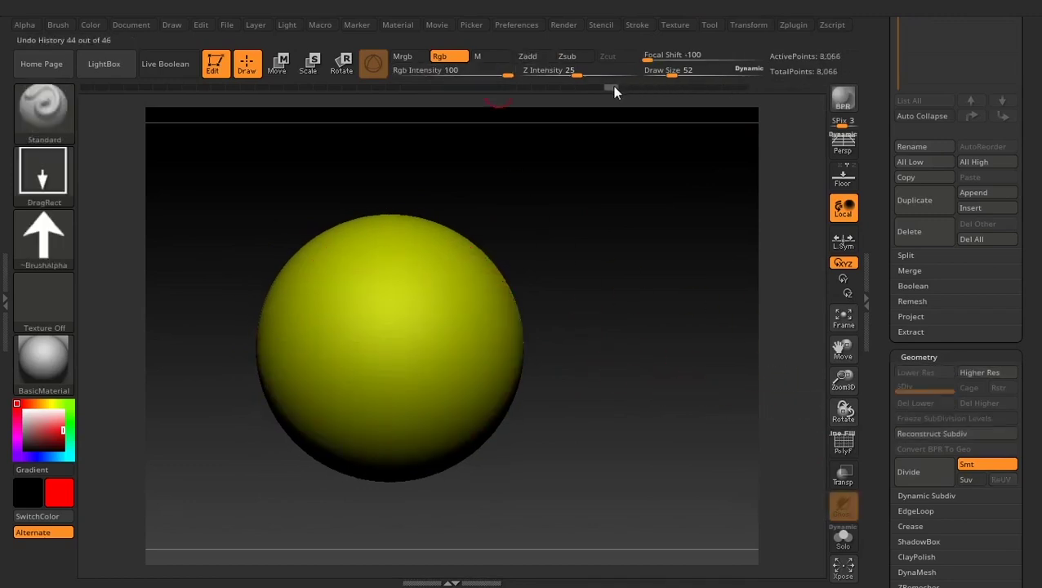
left_click(913, 478)
left_click(913, 477)
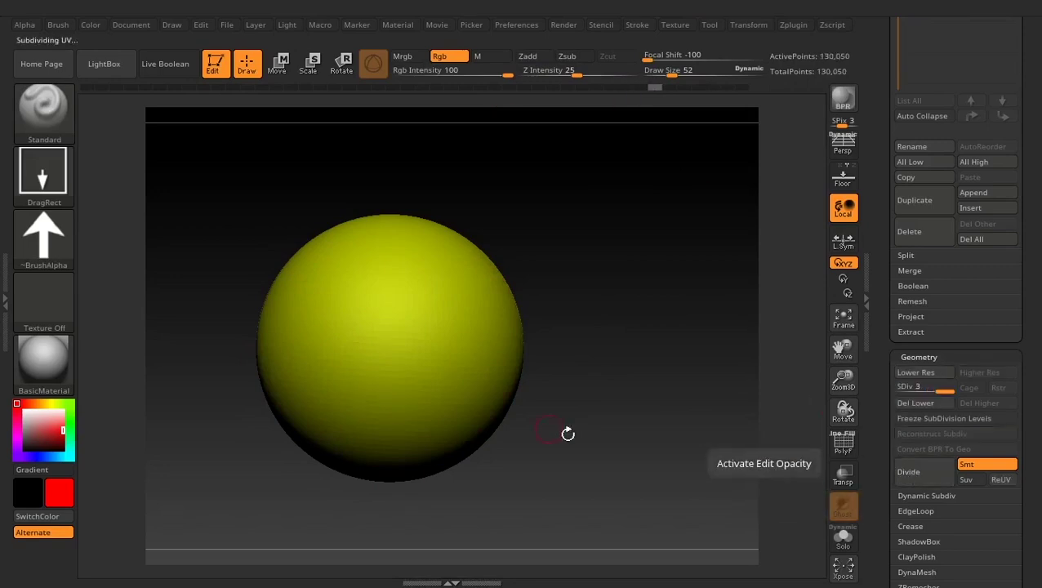
Try a red arrow on the front of the subdivided sphere and undo it.
left_click_drag(381, 299, 387, 360)
key("ctrl+z")
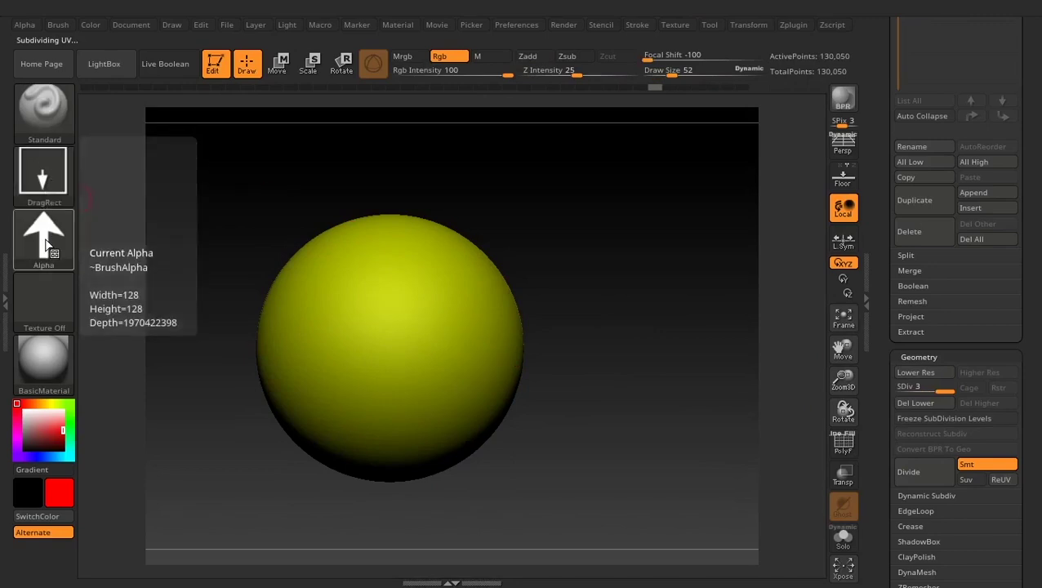
Place a dashed red ring on the sphere with Alpha 05 and a speckled red patch above it with Alpha 07.
left_click(44, 237)
left_click(440, 308)
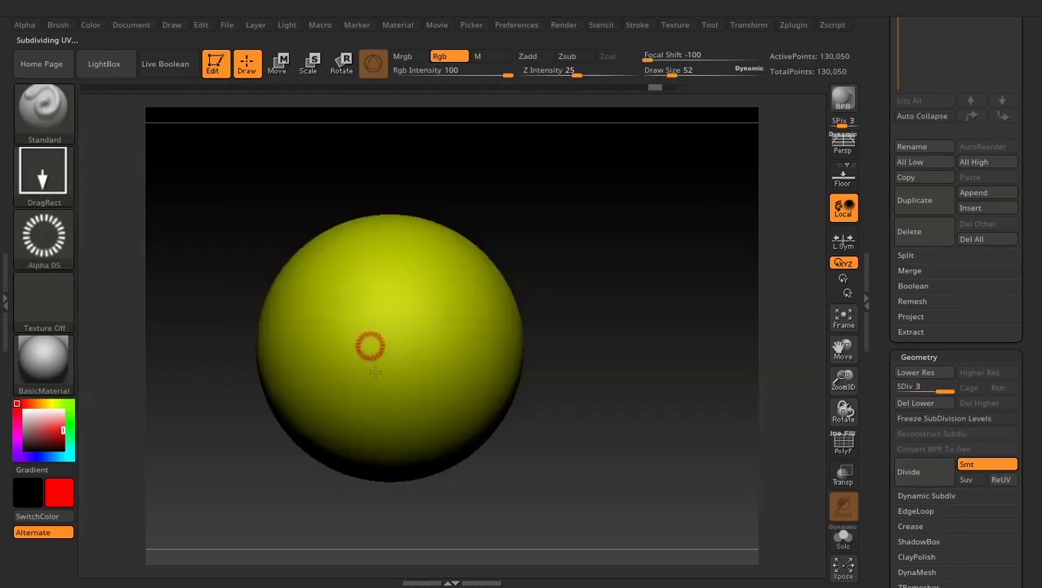
left_click_drag(374, 372, 365, 393)
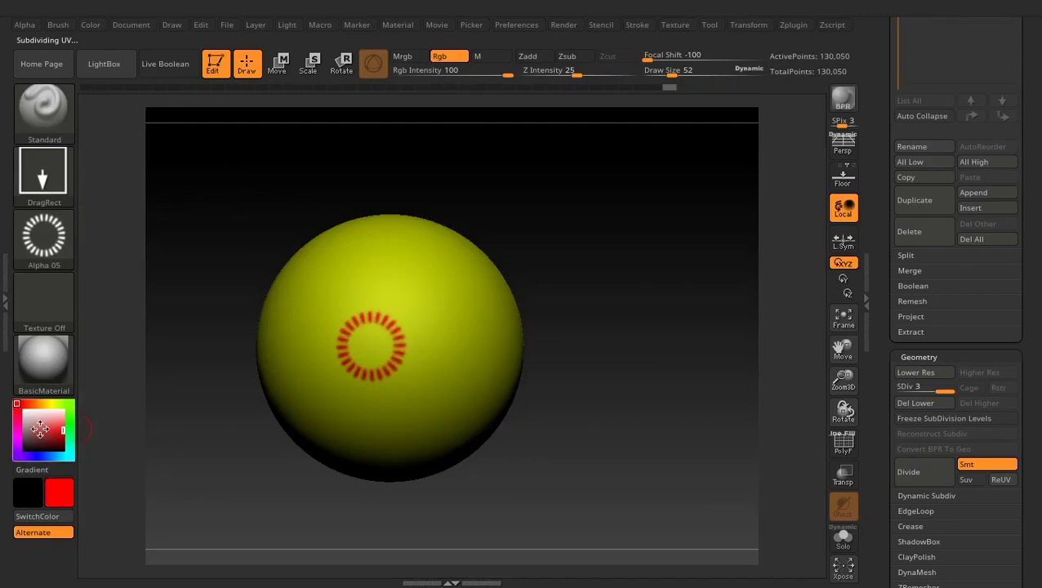
left_click(43, 236)
left_click(579, 323)
left_click_drag(388, 263, 426, 316)
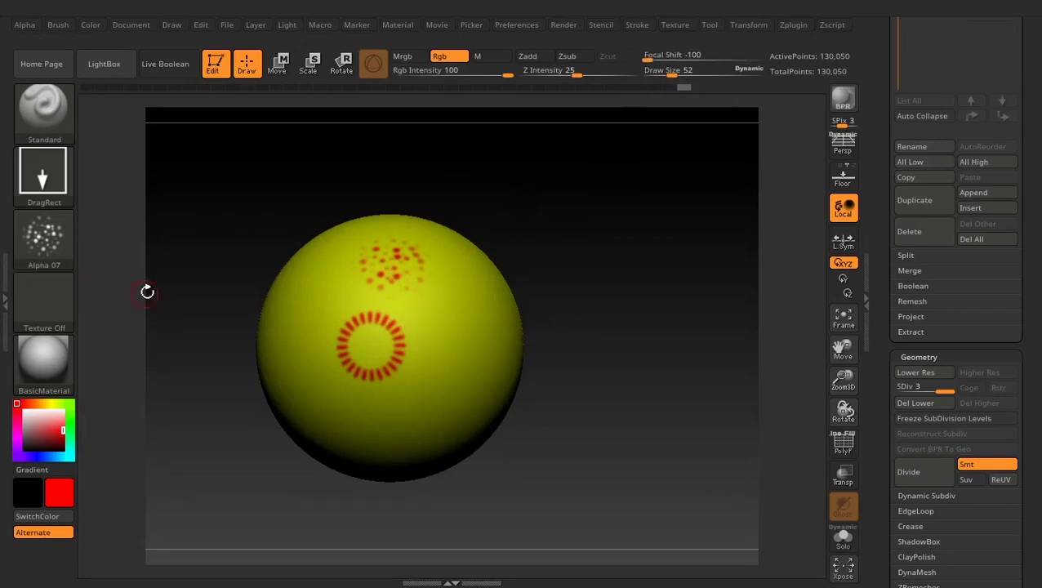
Turn the brush alpha off and switch the stroke type to DragDot.
left_click(52, 259)
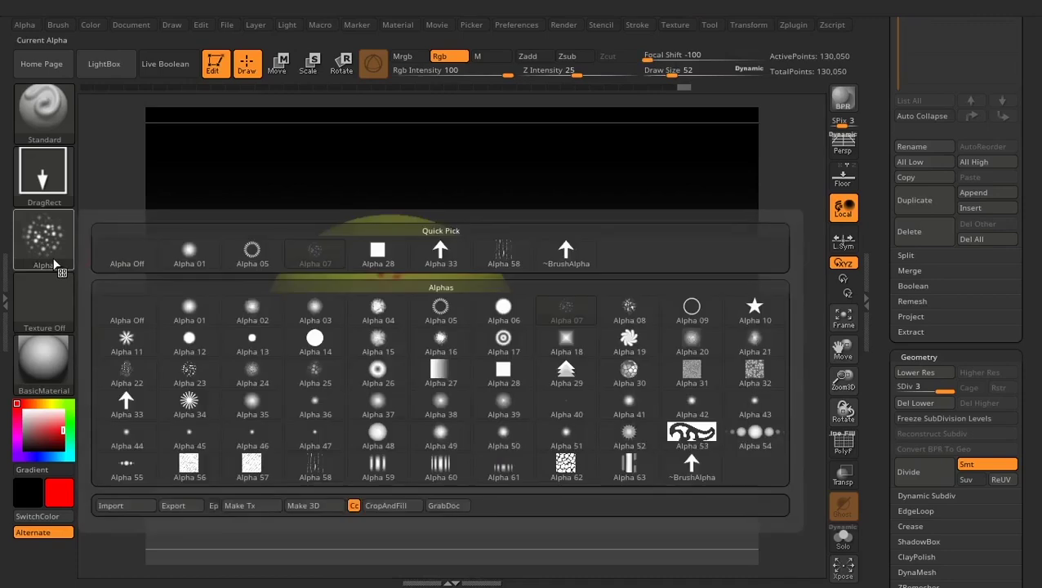
left_click(127, 255)
left_click(44, 176)
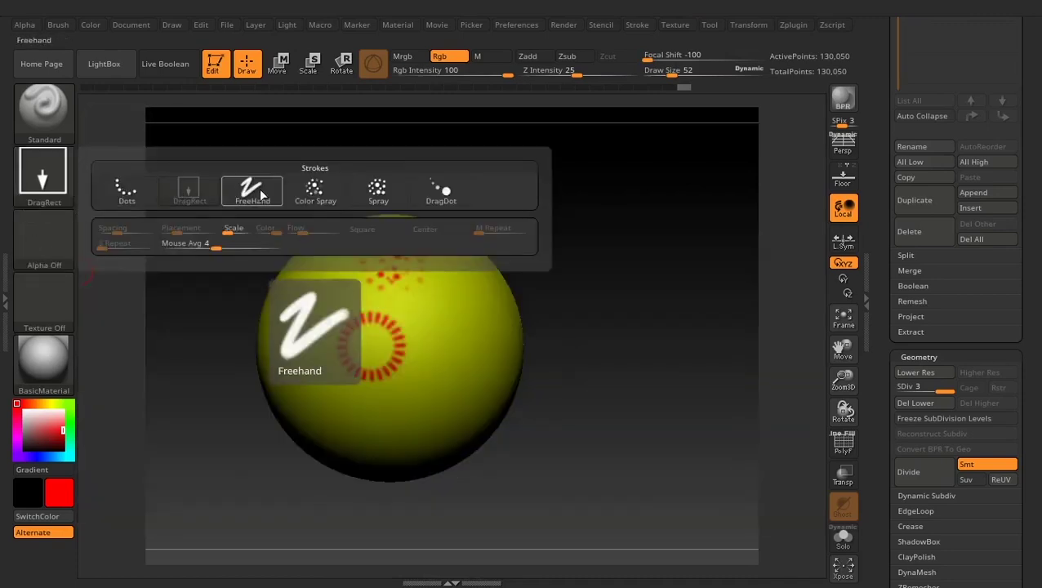
left_click(437, 194)
mouse_move(435, 195)
left_mouse_down()
mouse_move(646, 337)
mouse_move(636, 330)
left_mouse_up()
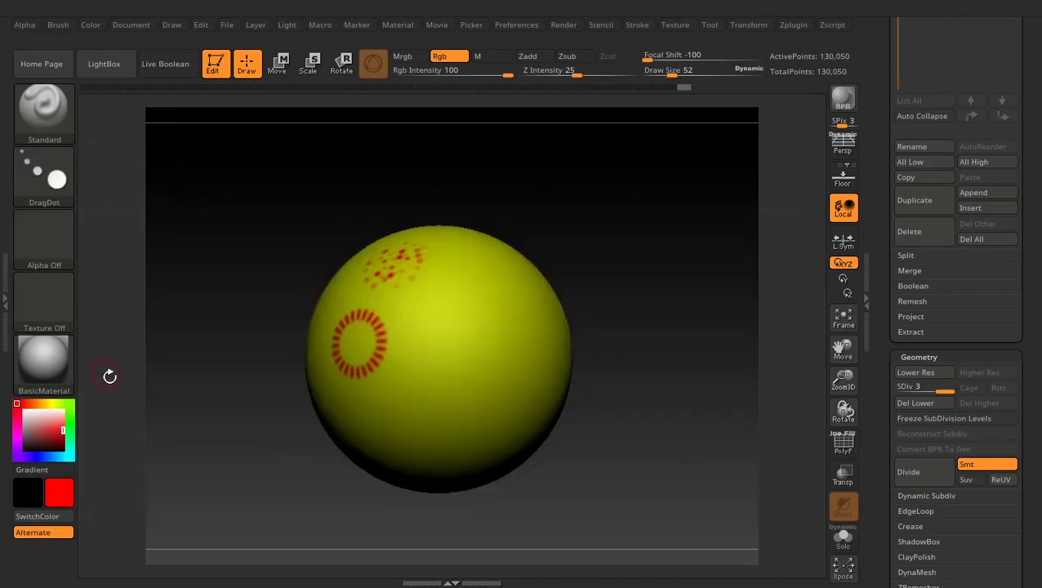
Choose Alpha 33 and place three small red arrows on the front of the sphere.
left_click(56, 239)
left_click(131, 403)
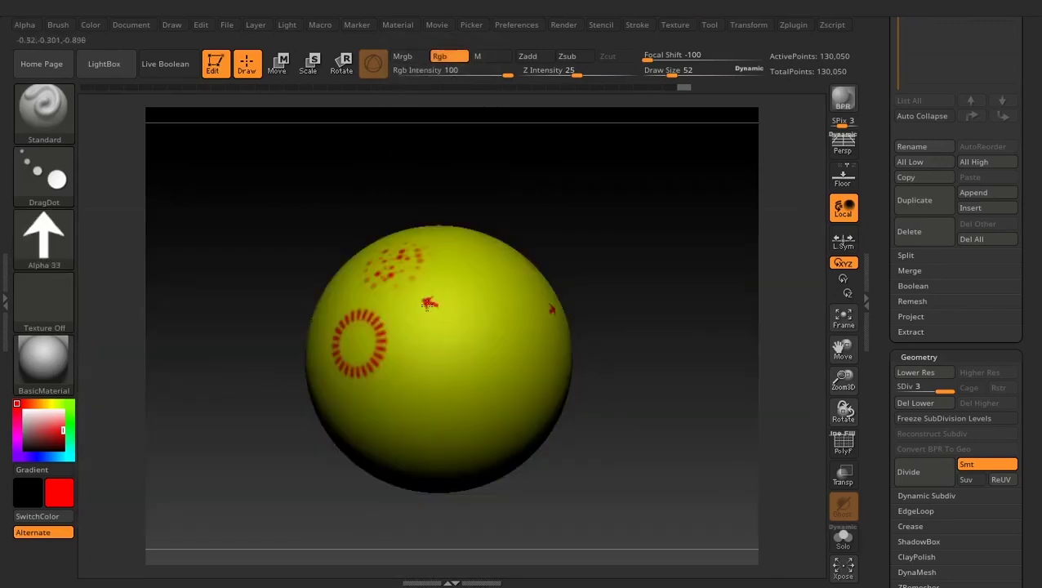
left_click(387, 405)
left_click(431, 392)
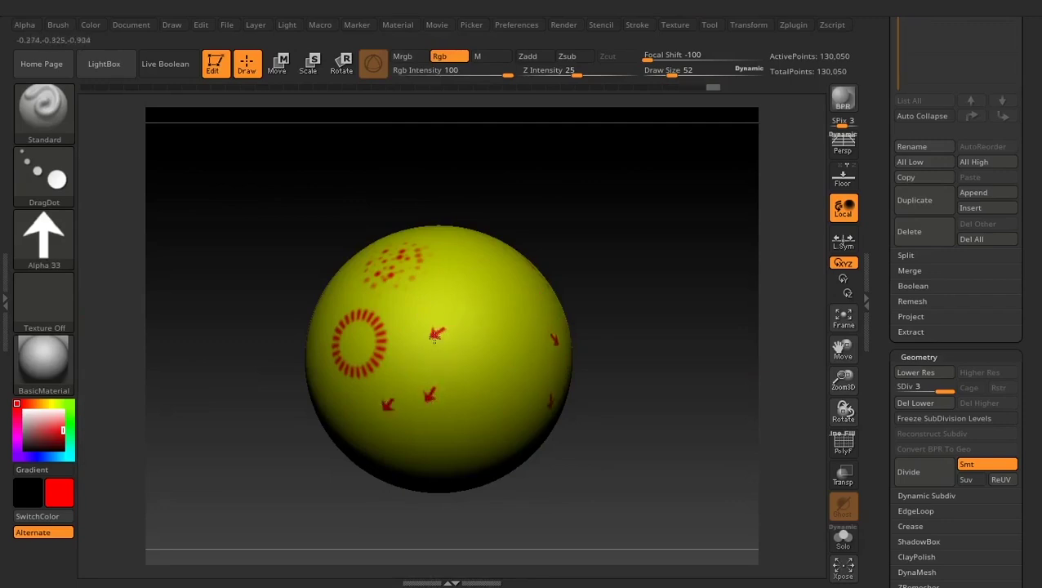
Set Draw Size to 316 and place a large red arrow with DragDot overlapping the dashed ring.
left_click_drag(671, 73, 709, 72)
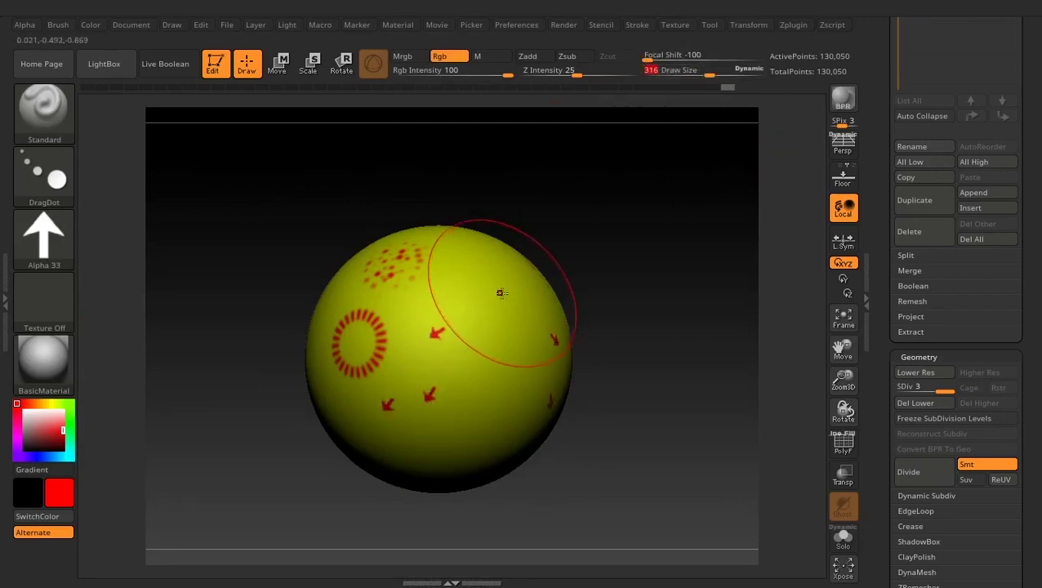
left_click_drag(500, 293, 410, 316)
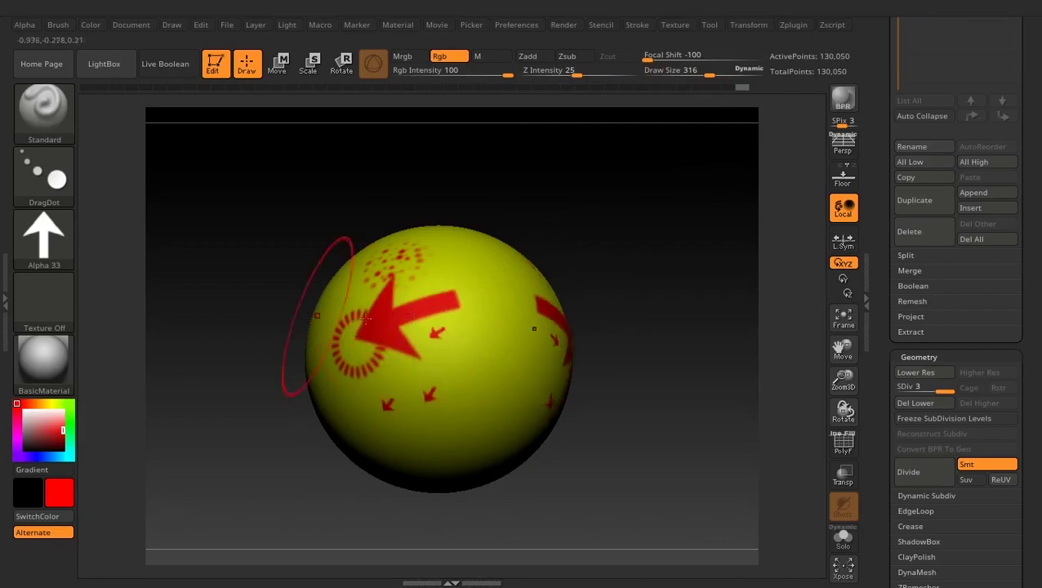
Undo the red arrows, dashed ring and speckled patch back to the plain subdivided sphere.
left_click(36, 181)
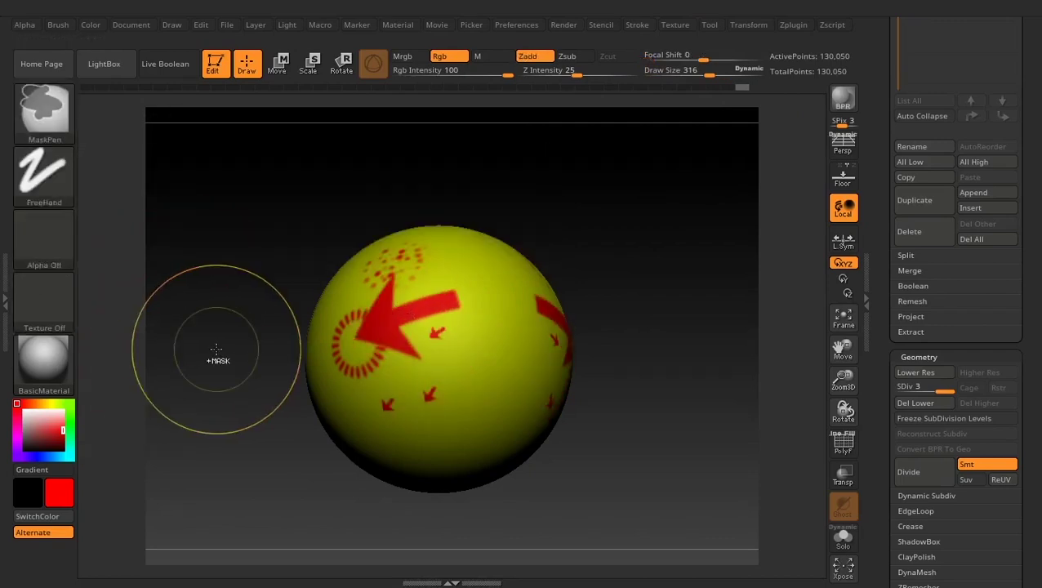
key("ctrl+z")
key("ctrl+z")
key("ctrl+z")
key("ctrl+z")
key("ctrl+z")
key("ctrl+z")
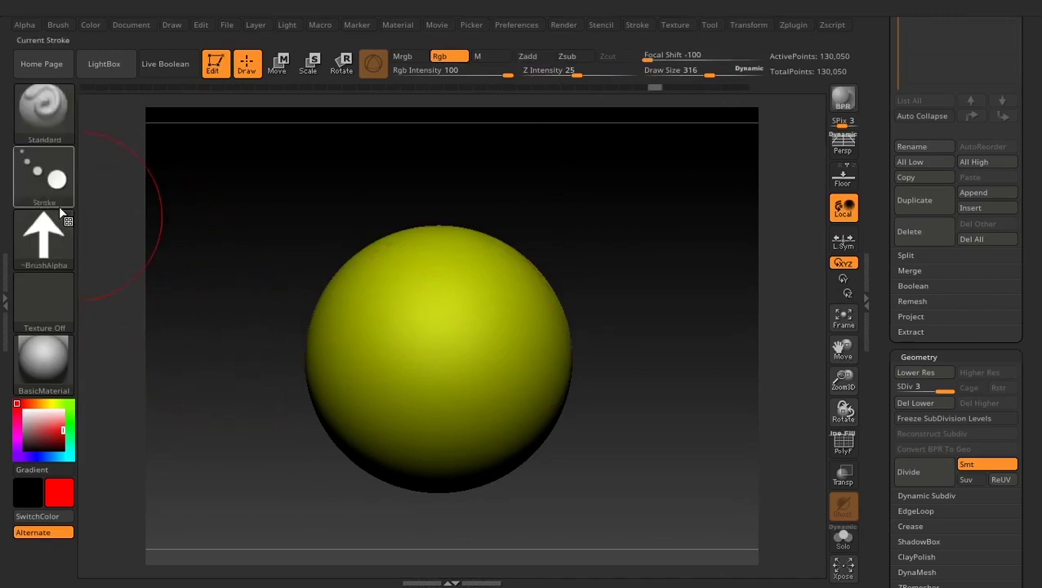
Switch the stroke type to Color Spray and turn the brush alpha off.
left_click(45, 178)
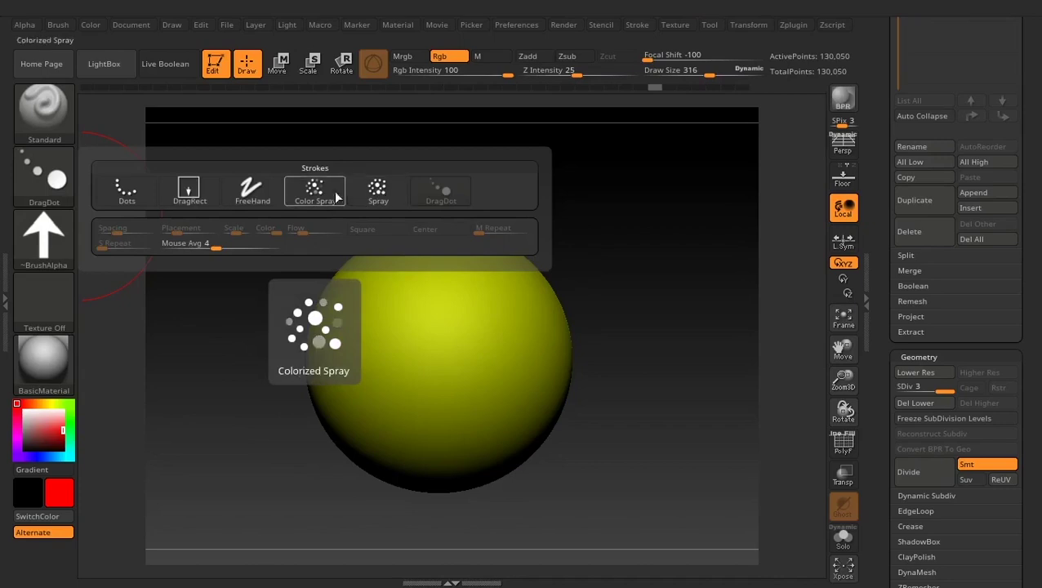
left_click(336, 196)
left_click(45, 237)
left_click(131, 255)
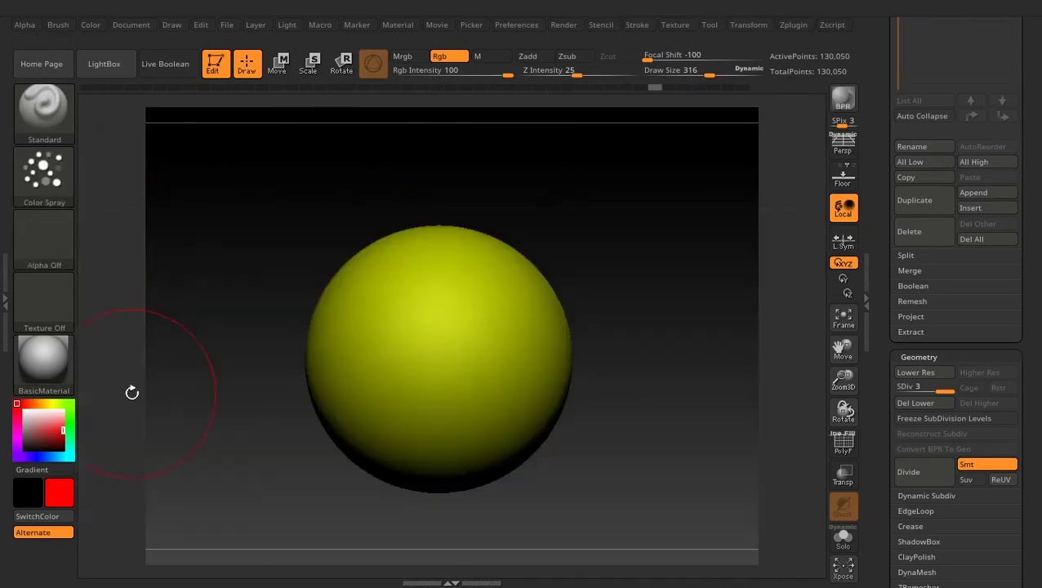
left_click_drag(267, 414, 230, 411, "alt")
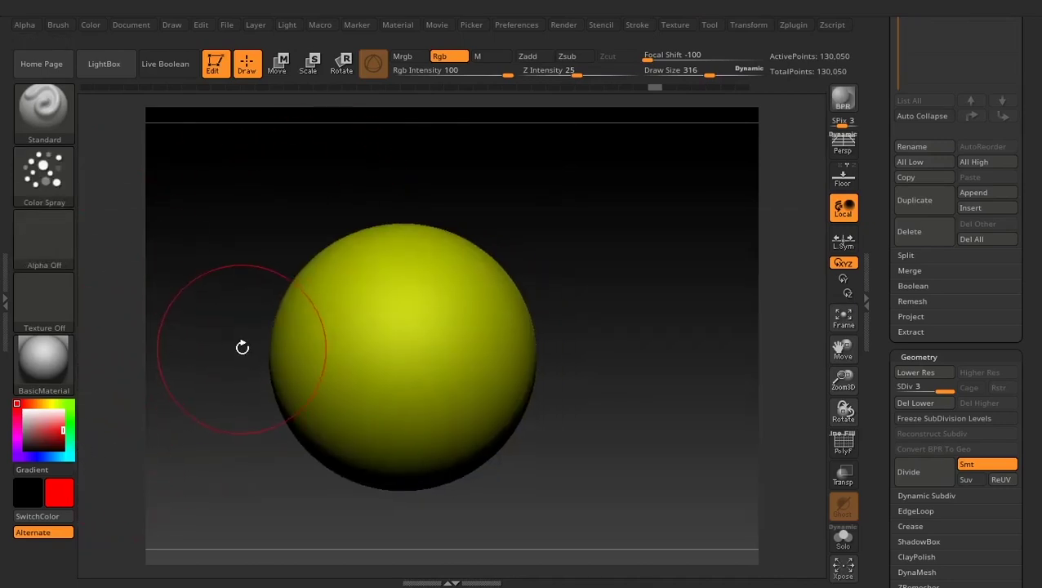
Set Focal Shift to 0 and Draw Size to 88, and paint a broad red area on the sphere with Color Spray.
right_click(293, 382)
left_click_drag(392, 298, 364, 300)
left_click_drag(665, 57, 686, 57)
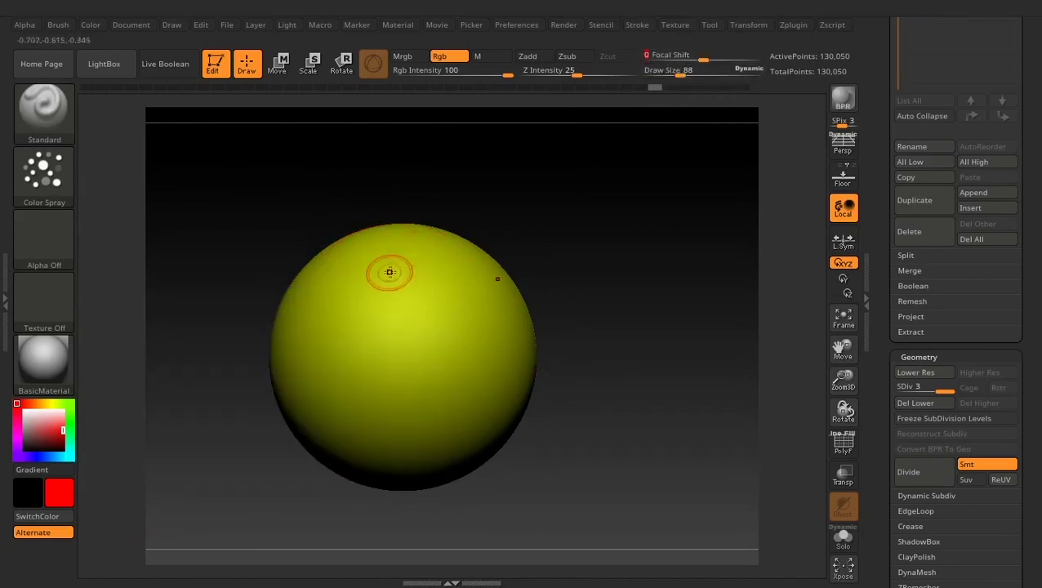
mouse_move(409, 264)
left_mouse_down()
mouse_move(393, 276)
mouse_move(410, 355)
mouse_move(351, 296)
mouse_move(365, 435)
mouse_move(343, 281)
mouse_move(326, 392)
left_mouse_up()
mouse_move(373, 327)
left_mouse_down()
mouse_move(319, 276)
mouse_move(296, 324)
left_mouse_up()
mouse_move(672, 264)
left_mouse_down()
mouse_move(749, 246)
mouse_move(723, 266)
left_mouse_up()
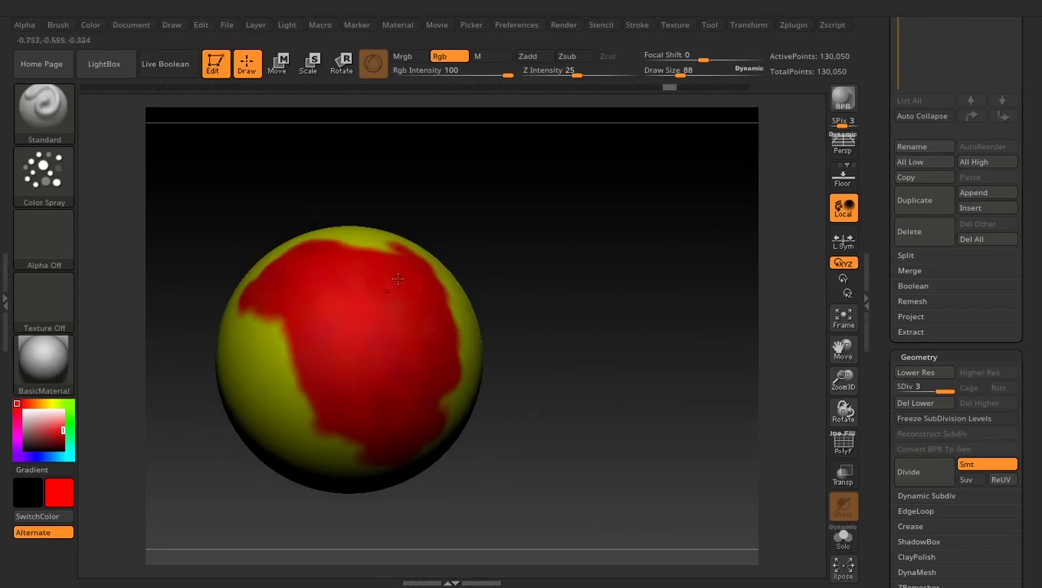
mouse_move(565, 301)
left_mouse_down()
mouse_move(558, 332)
mouse_move(534, 333)
left_mouse_up()
Set the Color Spray stroke's Color variance to 1 and paint multicoloured patches over the red area of the sphere.
left_click(55, 177)
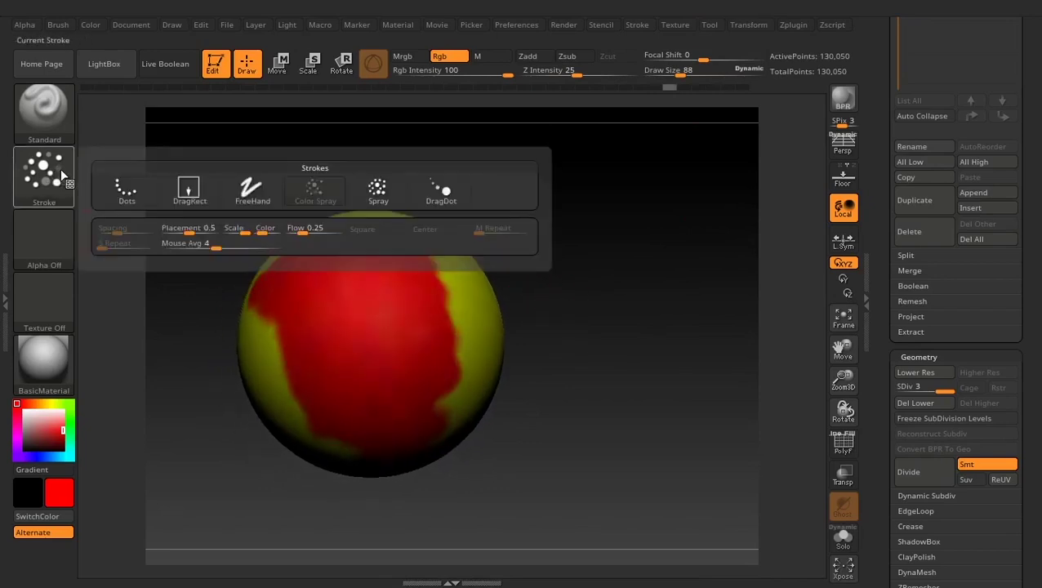
left_click(263, 234)
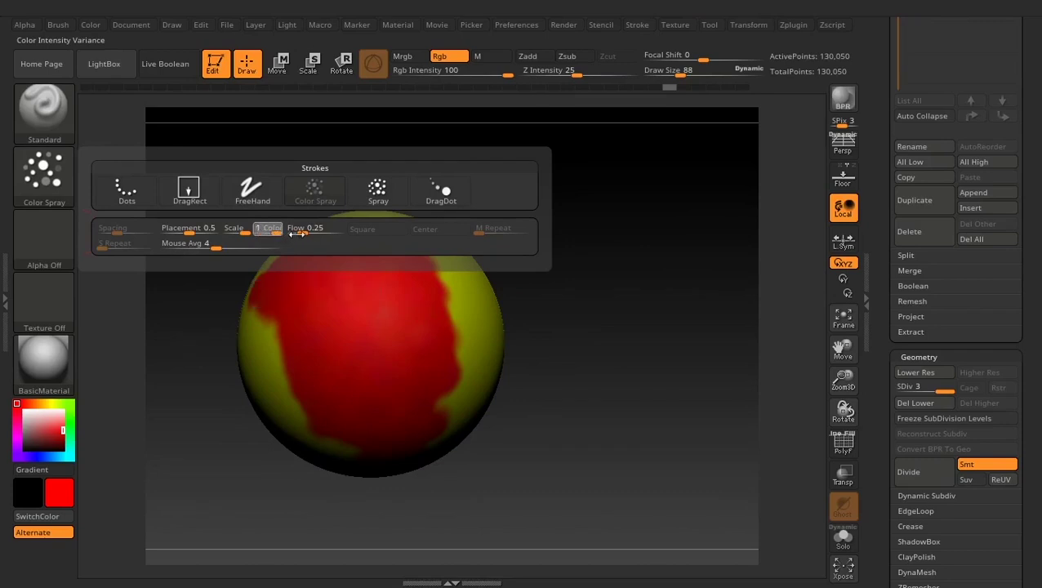
left_click_drag(567, 330, 502, 314)
mouse_move(474, 279)
left_mouse_down()
mouse_move(461, 302)
mouse_move(482, 408)
left_mouse_up()
left_click_drag(205, 408, 302, 409)
left_click_drag(343, 293, 392, 408)
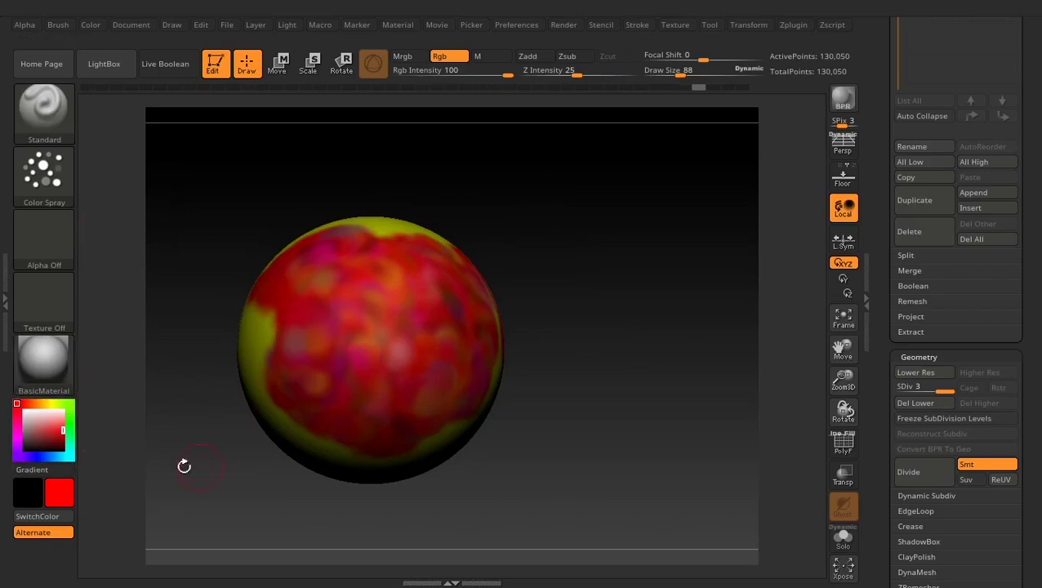
mouse_move(360, 286)
left_mouse_down()
mouse_move(380, 288)
mouse_move(378, 247)
mouse_move(345, 400)
mouse_move(408, 399)
mouse_move(282, 302)
mouse_move(325, 434)
mouse_move(380, 286)
mouse_move(396, 381)
mouse_move(383, 347)
mouse_move(400, 338)
mouse_move(395, 368)
left_mouse_up()
mouse_move(387, 287)
left_mouse_down()
mouse_move(377, 403)
mouse_move(388, 357)
left_mouse_up()
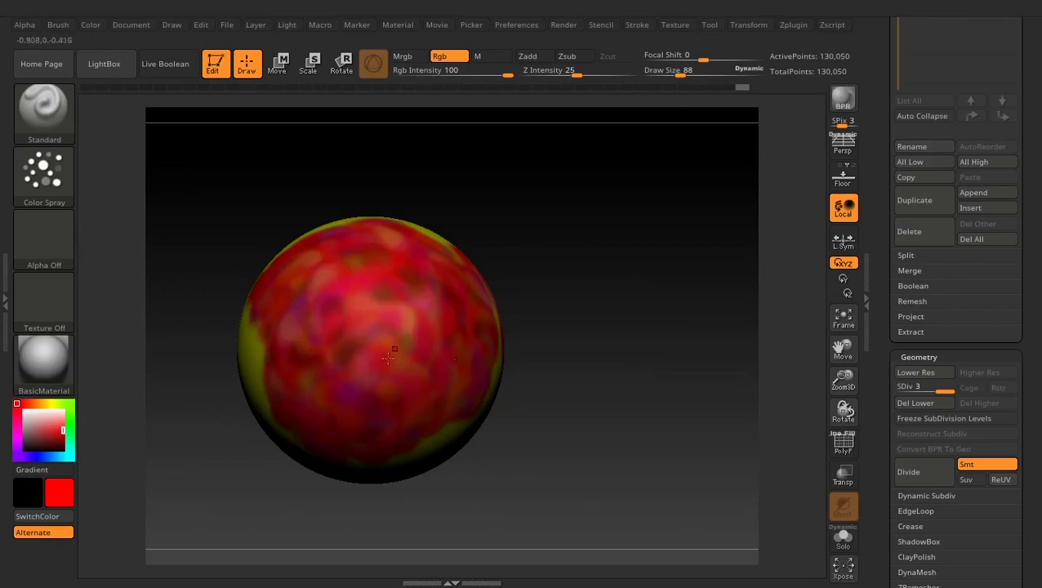
Reduce the Color Spray stroke's Color variance to 0 and paint even red over the mottled area.
left_click(44, 174)
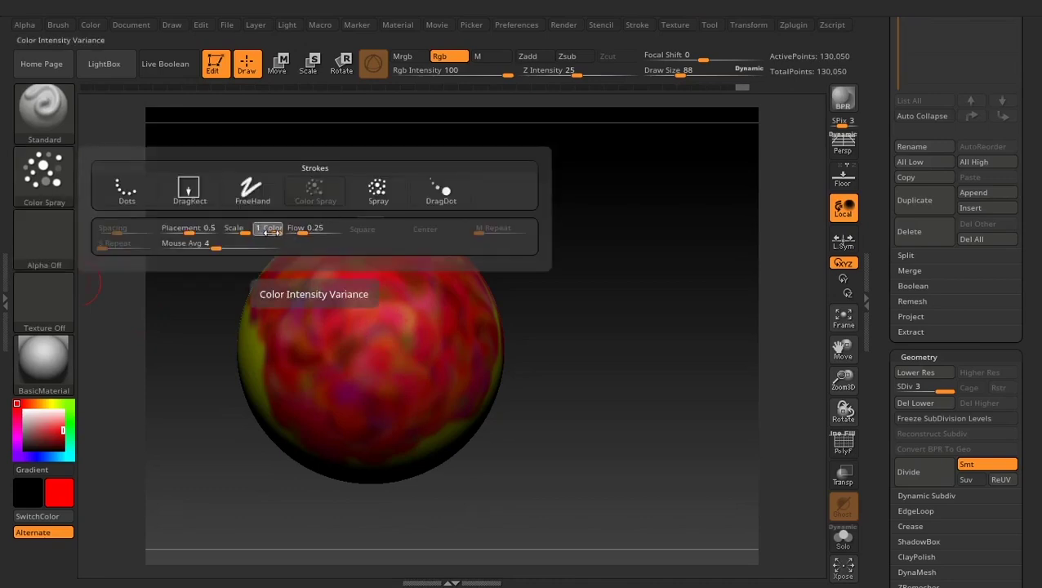
left_click_drag(269, 232, 265, 232)
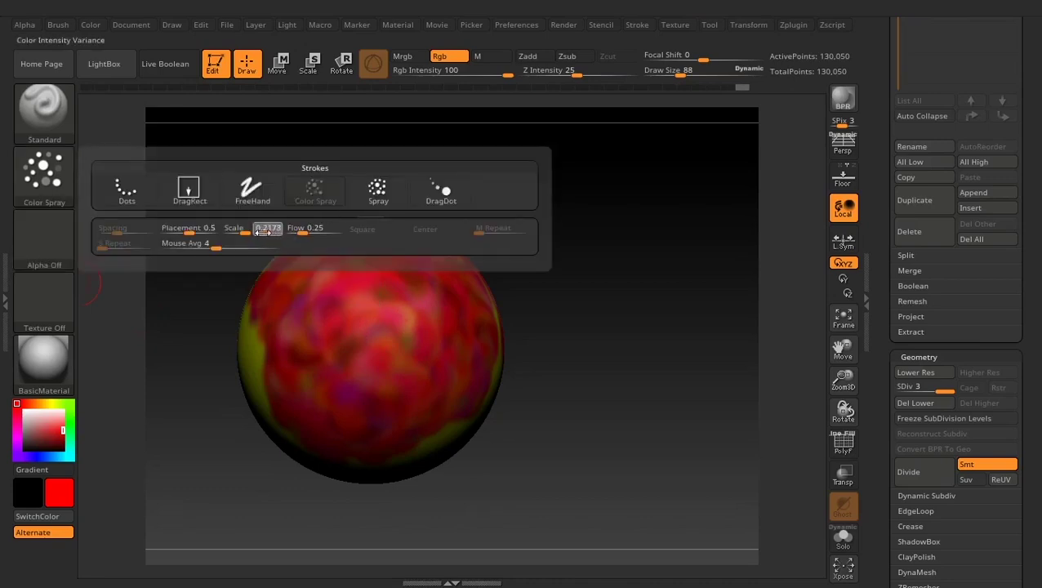
left_click_drag(381, 317, 384, 430)
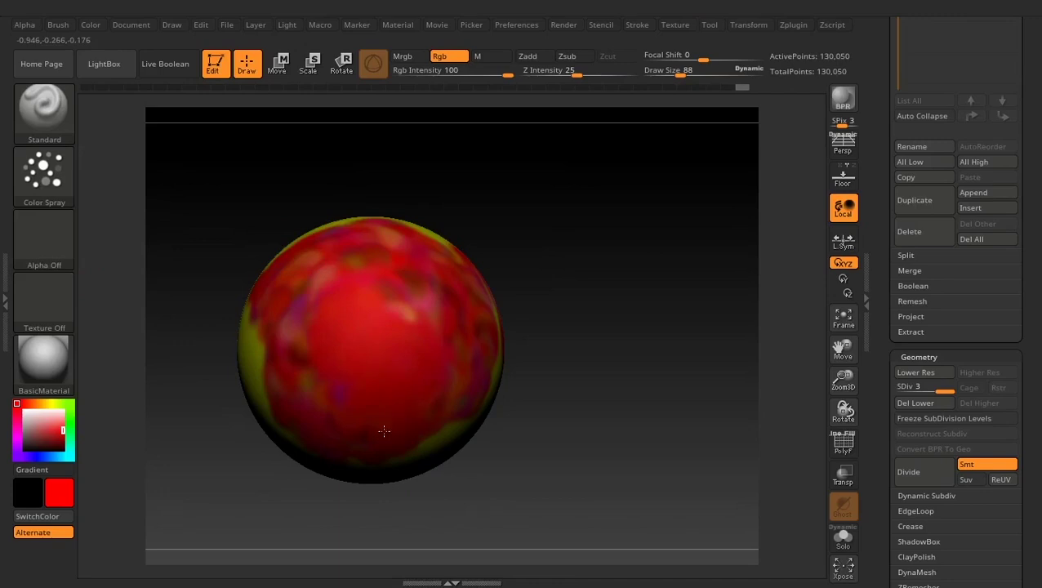
left_click(50, 183)
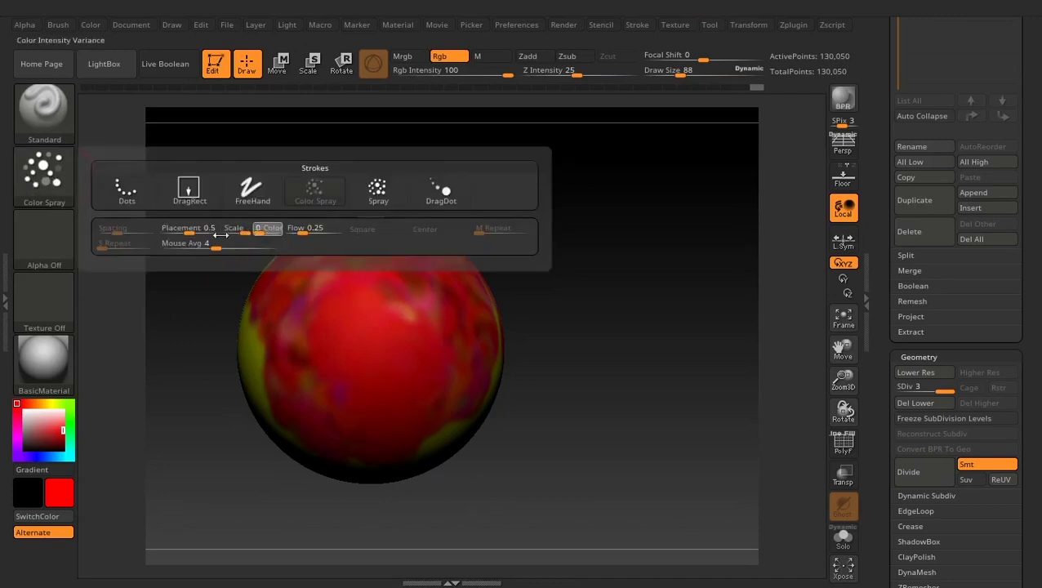
left_click_drag(205, 363, 315, 384)
mouse_move(240, 215)
left_mouse_down()
mouse_move(311, 388)
mouse_move(318, 327)
mouse_move(325, 386)
left_mouse_up()
left_click_drag(392, 396, 452, 402)
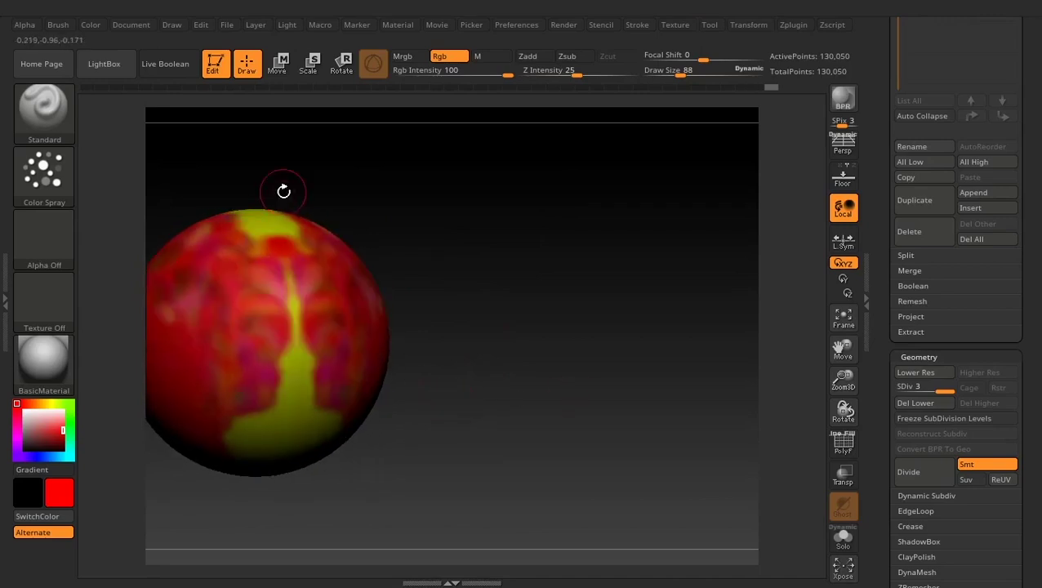
Undo all Color Spray strokes back to the plain yellow sphere and centre it in the view.
key("ctrl+z")
key("ctrl+z")
key("ctrl+z")
key("ctrl+z")
key("ctrl+z")
key("ctrl+z")
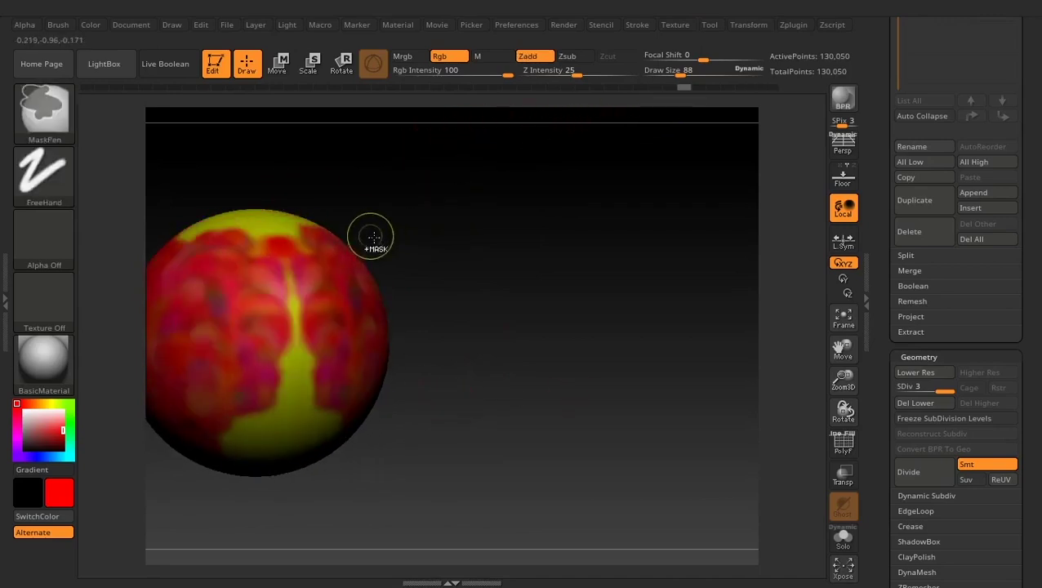
key("ctrl+z")
key("ctrl+z")
mouse_move(423, 253)
left_mouse_down("alt")
mouse_move(616, 271)
mouse_move(596, 248)
left_mouse_up("alt")
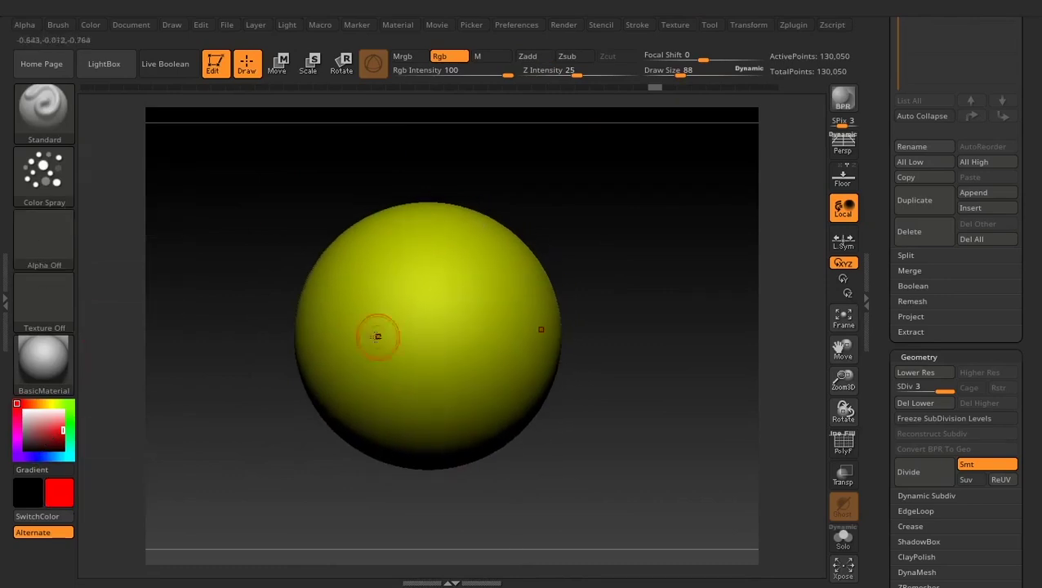
Switch the stroke type to Spray and paint broad red strokes down the front of the sphere.
left_click(43, 173)
left_click(387, 202)
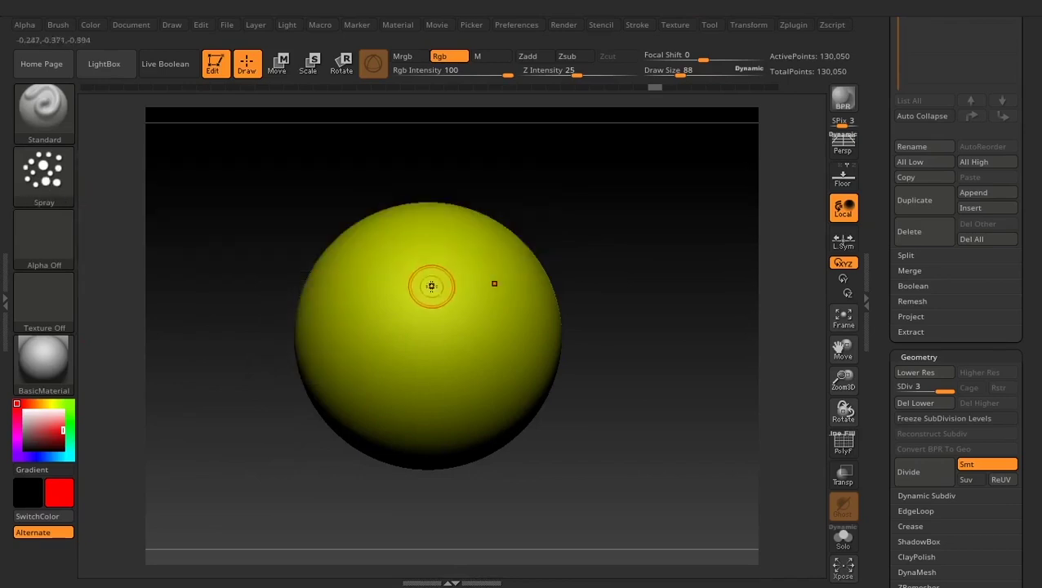
mouse_move(427, 258)
left_mouse_down()
mouse_move(406, 287)
mouse_move(403, 398)
mouse_move(412, 386)
left_mouse_up()
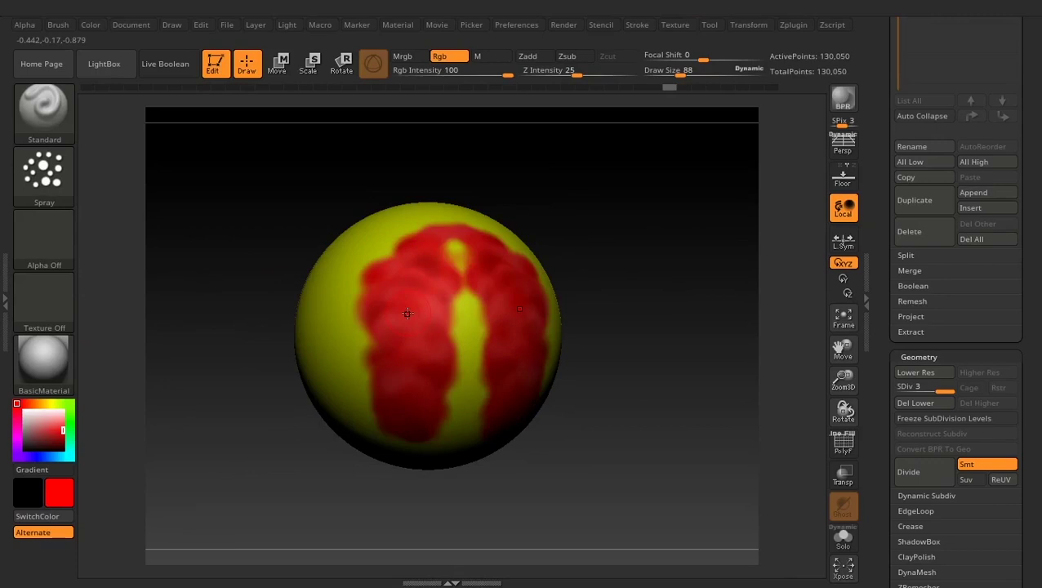
left_click_drag(400, 232, 359, 393)
Raise the Spray stroke's Color variance and paint over the red area on the front of the sphere.
left_click(37, 173)
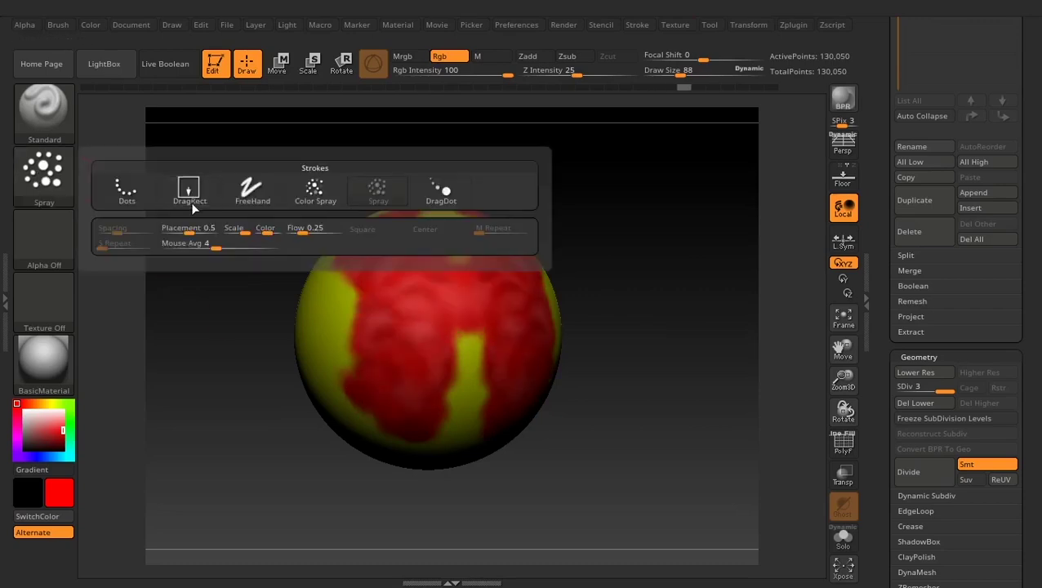
left_click(272, 233)
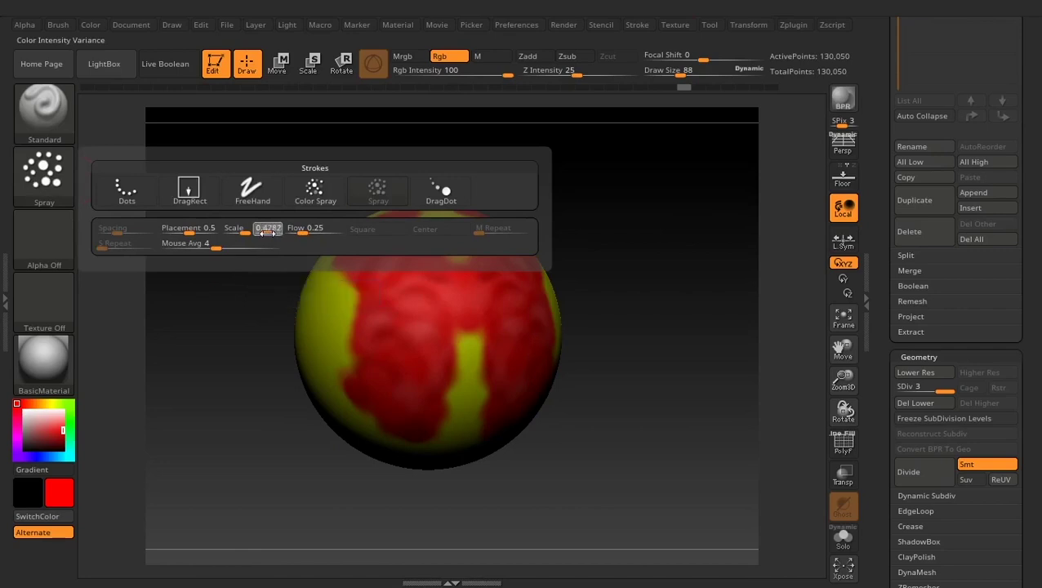
left_click_drag(303, 230, 304, 229)
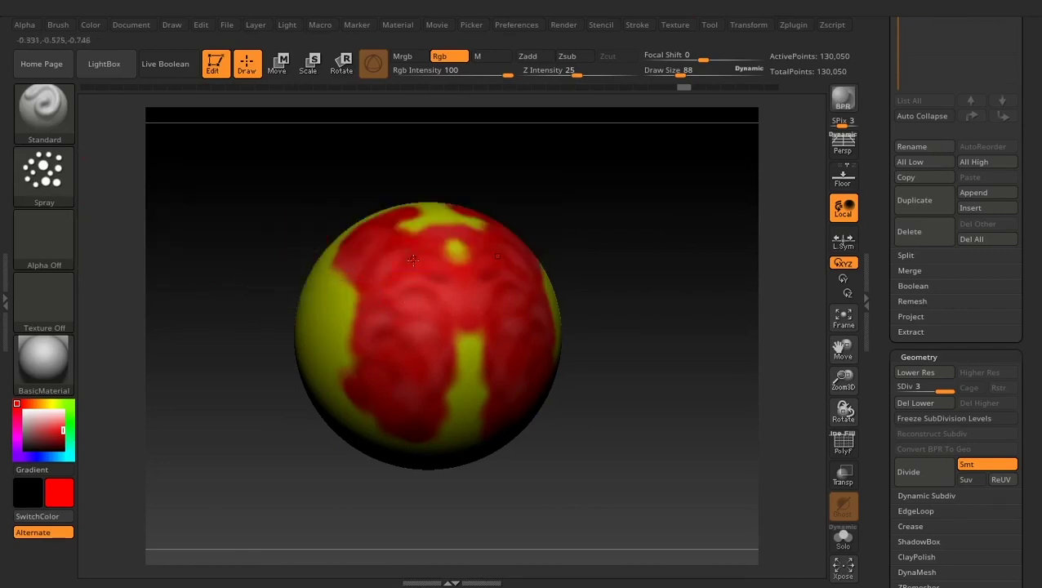
mouse_move(388, 259)
left_mouse_down()
mouse_move(360, 298)
mouse_move(393, 398)
mouse_move(347, 296)
mouse_move(389, 343)
mouse_move(379, 364)
left_mouse_up()
left_click_drag(175, 288, 266, 279)
Lower the Spray stroke's Color variance and paint a red stroke down the sphere's unpainted yellow side.
left_click(51, 179)
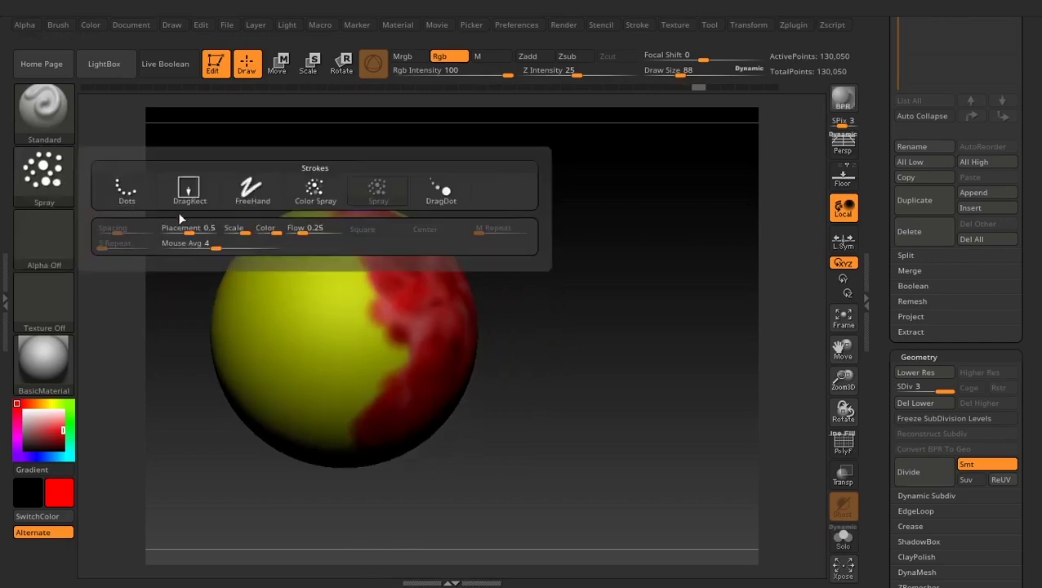
left_click_drag(276, 234, 268, 234)
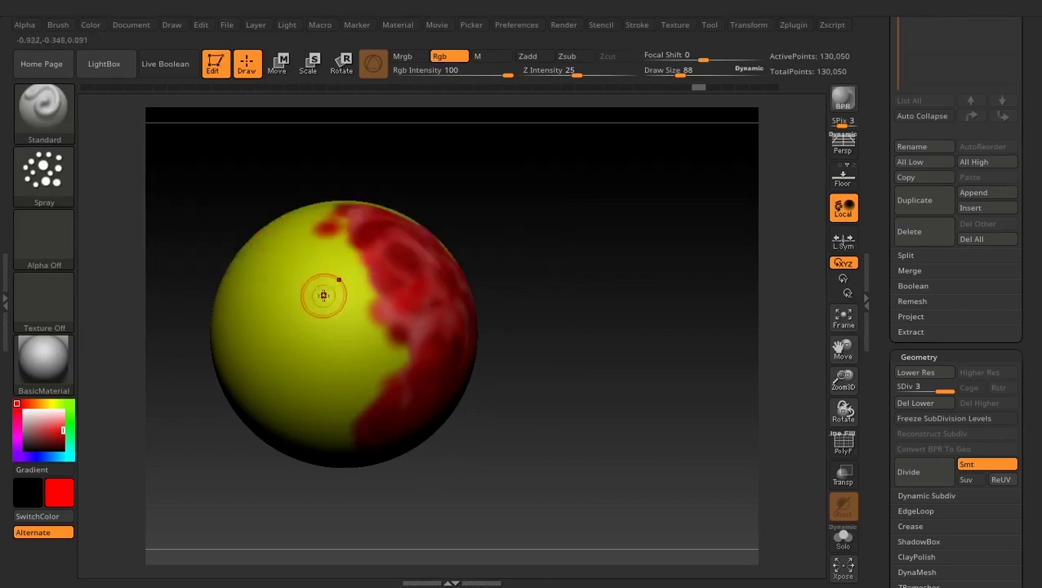
left_click_drag(320, 285, 306, 435)
left_click_drag(583, 303, 622, 321)
Undo the red Spray strokes, including a further test strip, back to the plain yellow sphere.
key("ctrl+z")
key("ctrl+z")
key("ctrl+z")
key("ctrl+z")
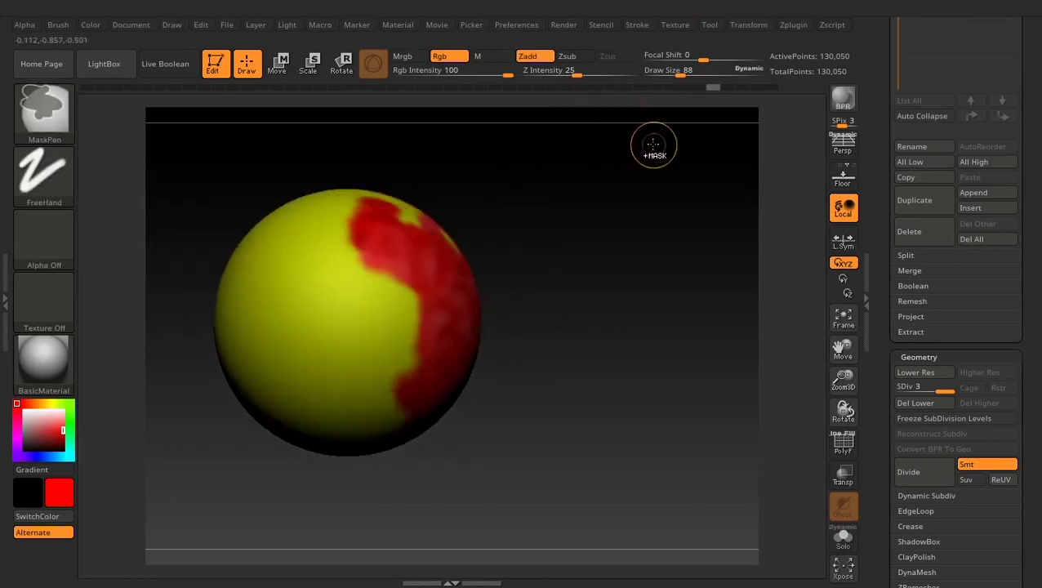
left_click_drag(638, 279, 575, 284)
key("ctrl+z")
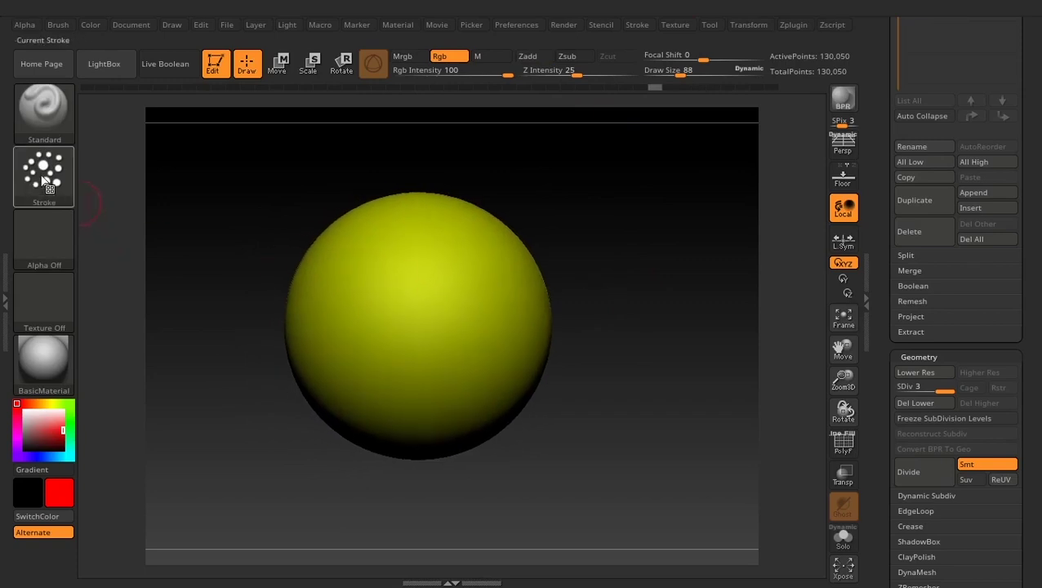
mouse_move(418, 233)
left_mouse_down()
mouse_move(359, 286)
mouse_move(393, 432)
left_mouse_up()
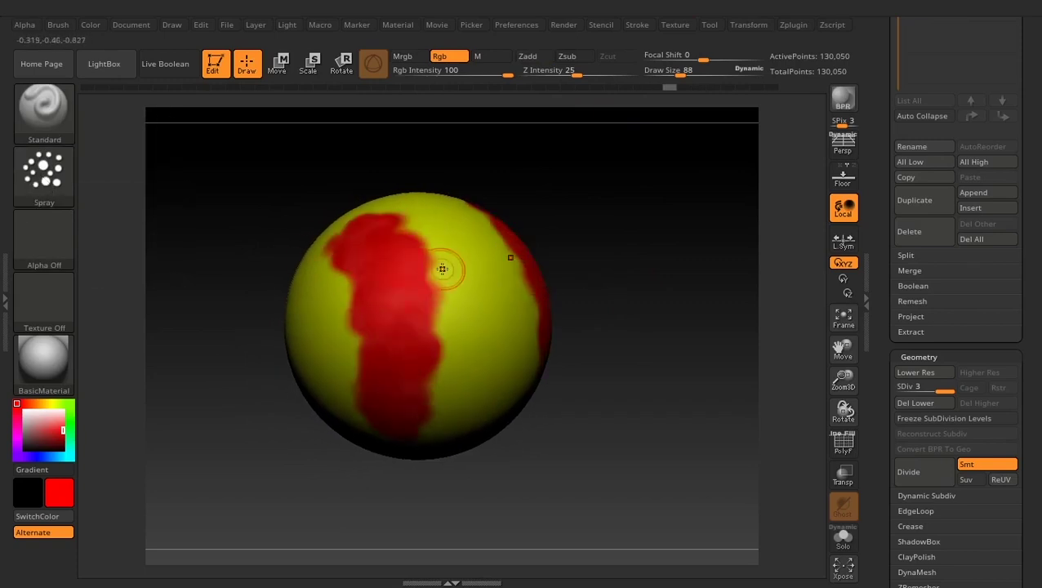
key("ctrl+z")
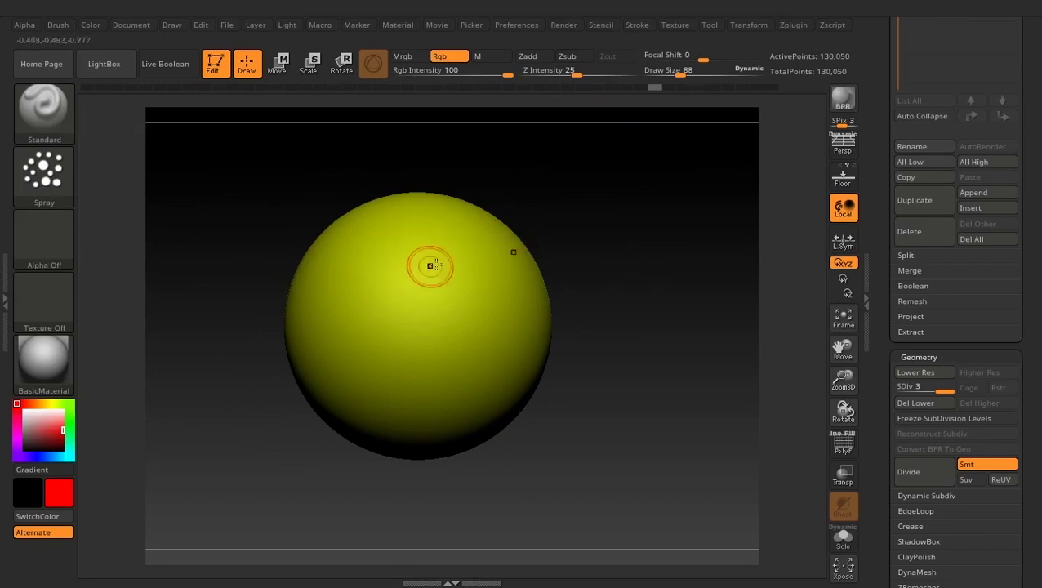
Choose Alpha 07 for the Spray stroke and paint speckled red strokes down the front of the sphere.
left_click(18, 246)
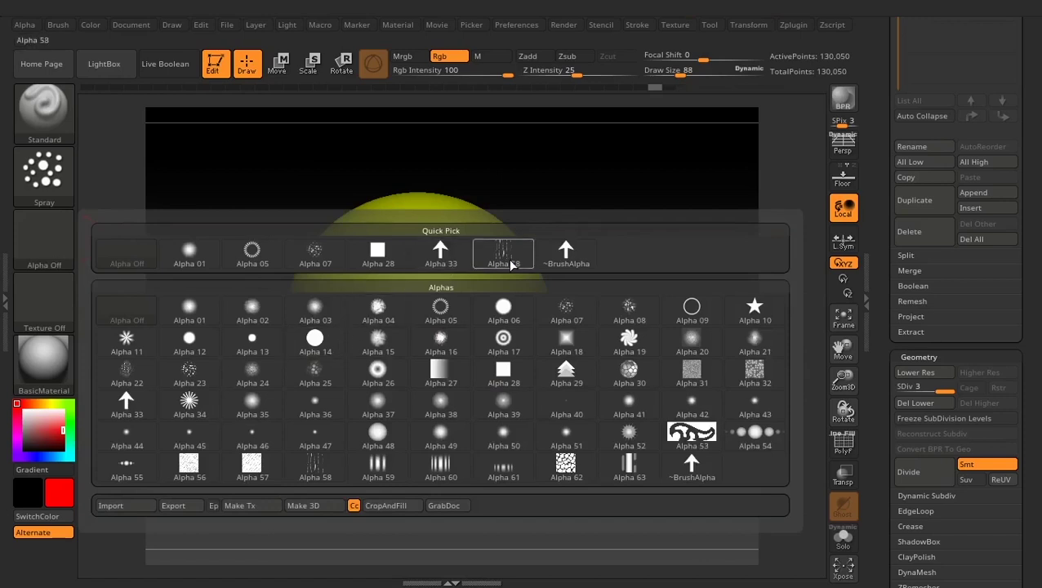
left_click(566, 312)
mouse_move(405, 258)
left_mouse_down()
mouse_move(390, 268)
mouse_move(403, 398)
left_mouse_up()
mouse_move(323, 254)
left_mouse_down()
mouse_move(300, 303)
mouse_move(347, 392)
left_mouse_up()
mouse_move(463, 249)
left_mouse_down()
mouse_move(491, 364)
mouse_move(419, 434)
left_mouse_up()
left_click_drag(663, 390, 739, 417)
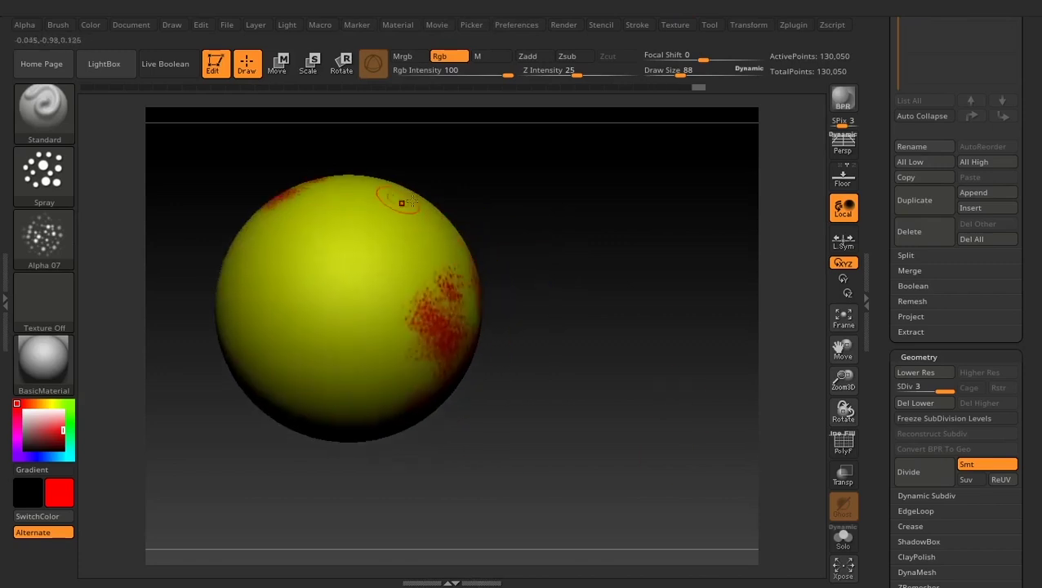
Extend the speckled red Spray paint across the remaining yellow areas around the sphere's side.
mouse_move(412, 201)
right_mouse_down()
mouse_move(374, 323)
mouse_move(413, 247)
right_mouse_up()
mouse_move(407, 248)
left_mouse_down()
mouse_move(376, 286)
mouse_move(338, 415)
left_mouse_up()
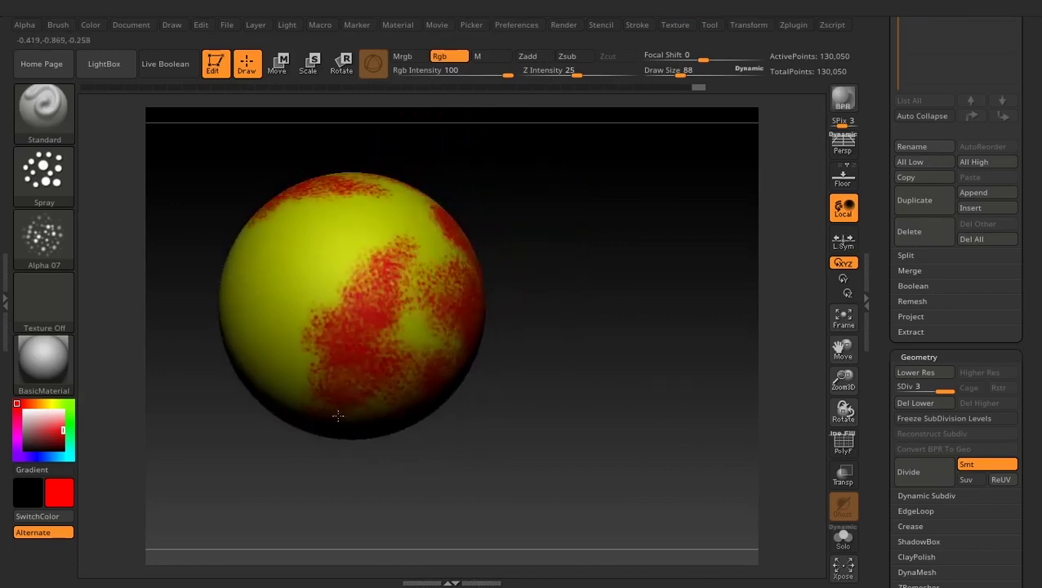
left_click_drag(528, 445, 606, 396)
mouse_move(318, 319)
left_mouse_down()
mouse_move(294, 383)
mouse_move(328, 440)
left_mouse_up()
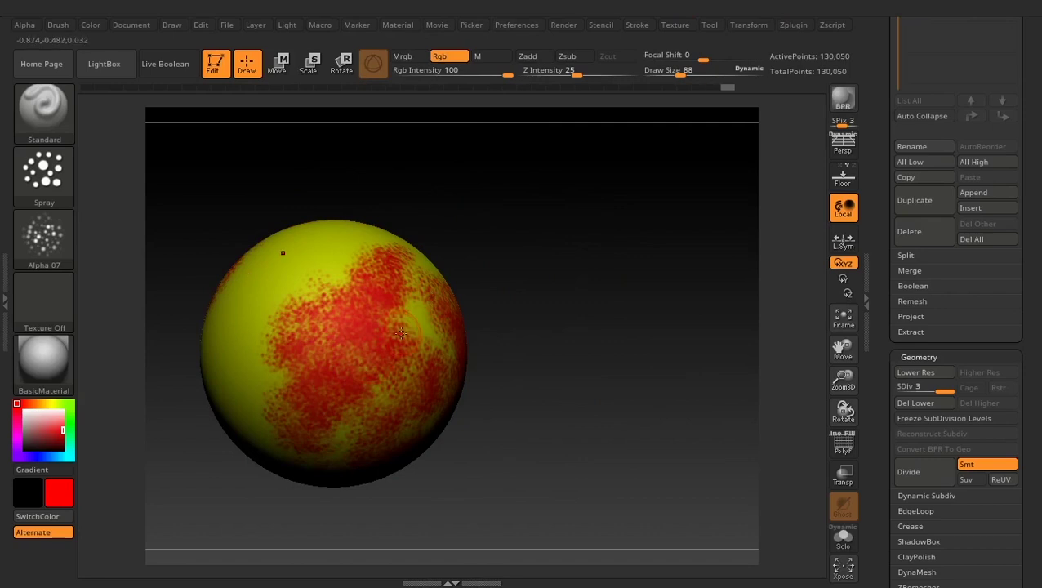
mouse_move(364, 329)
left_mouse_down()
mouse_move(414, 340)
mouse_move(337, 434)
mouse_move(335, 412)
left_mouse_up()
mouse_move(287, 395)
left_mouse_down()
mouse_move(392, 263)
mouse_move(351, 367)
mouse_move(373, 386)
left_mouse_up()
mouse_move(547, 426)
left_mouse_down()
mouse_move(554, 412)
mouse_move(524, 362)
left_mouse_up()
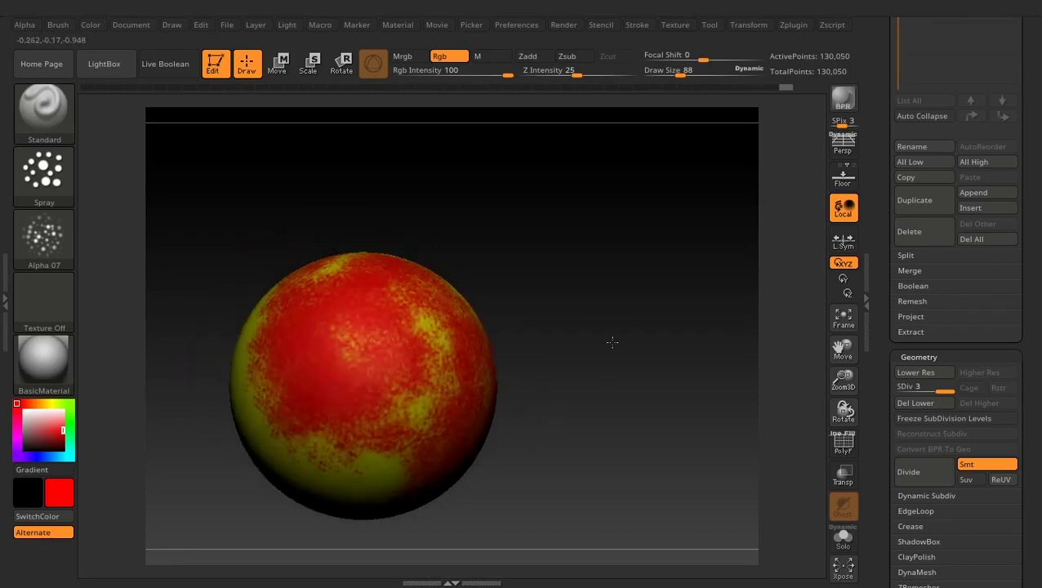
left_click_drag(612, 342, 578, 366)
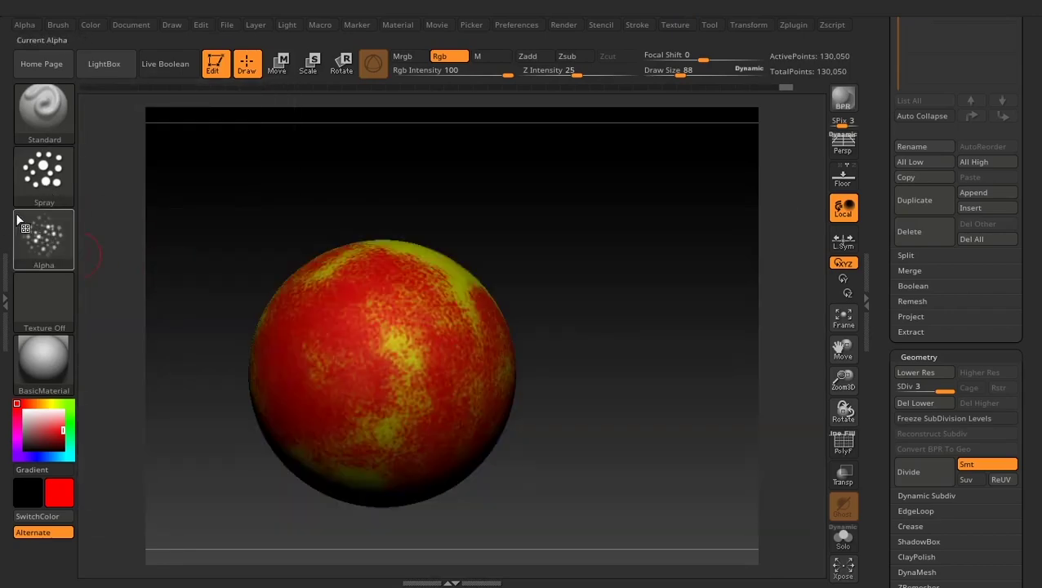
left_click(45, 230)
left_click(40, 253)
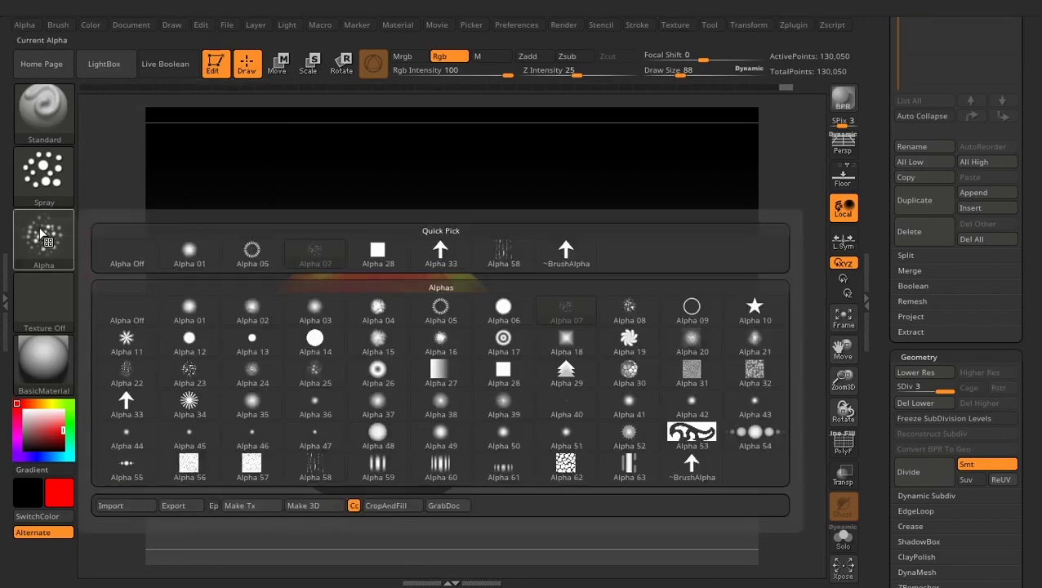
left_click(43, 173)
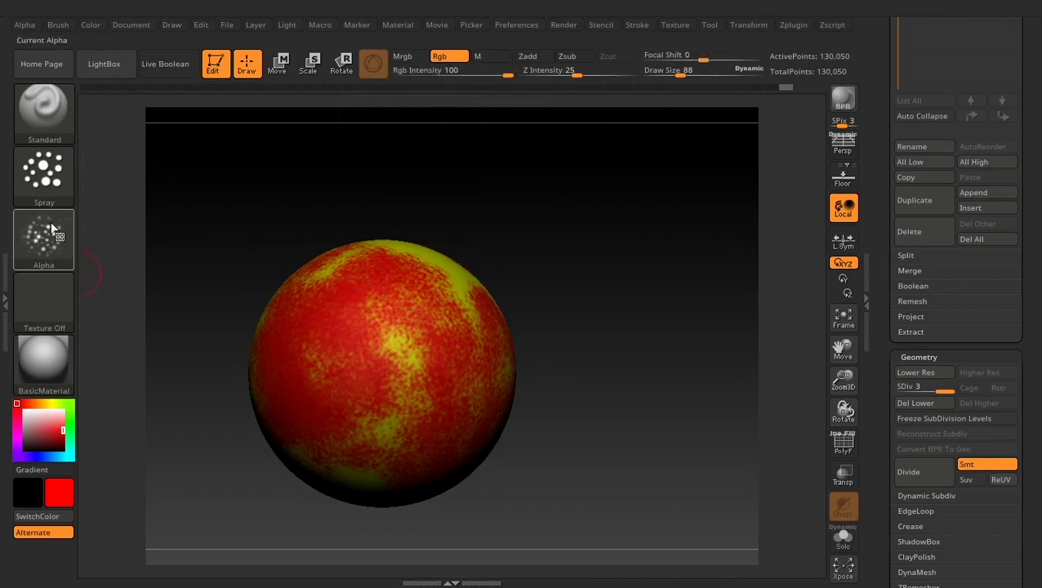
left_click(45, 179)
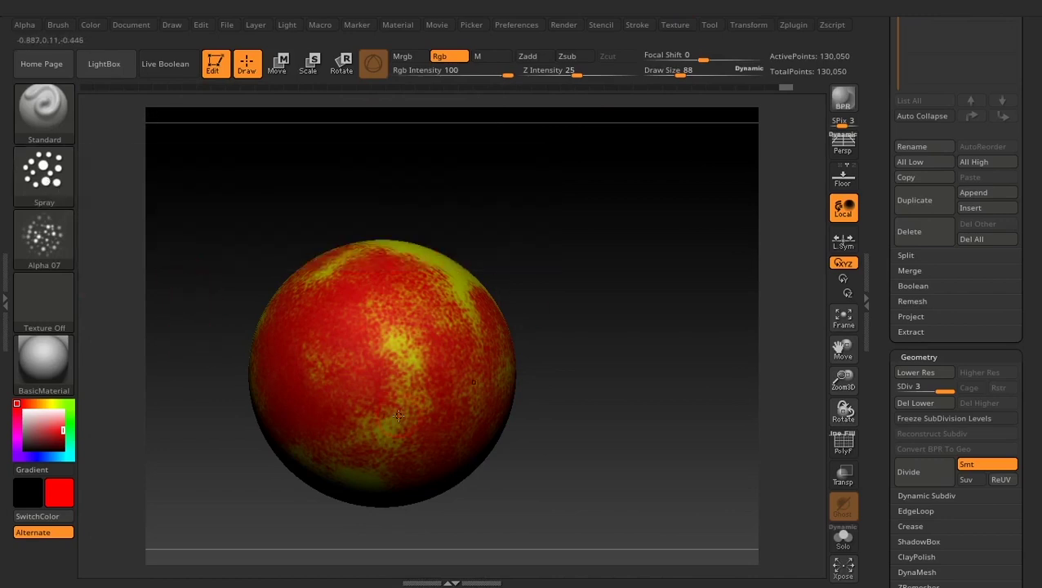
Undo the speckled red strokes back to the plain yellow sphere and mask its upper half.
key("ctrl+z")
key("ctrl+z")
key("ctrl+z")
key("ctrl+z")
key("ctrl+z")
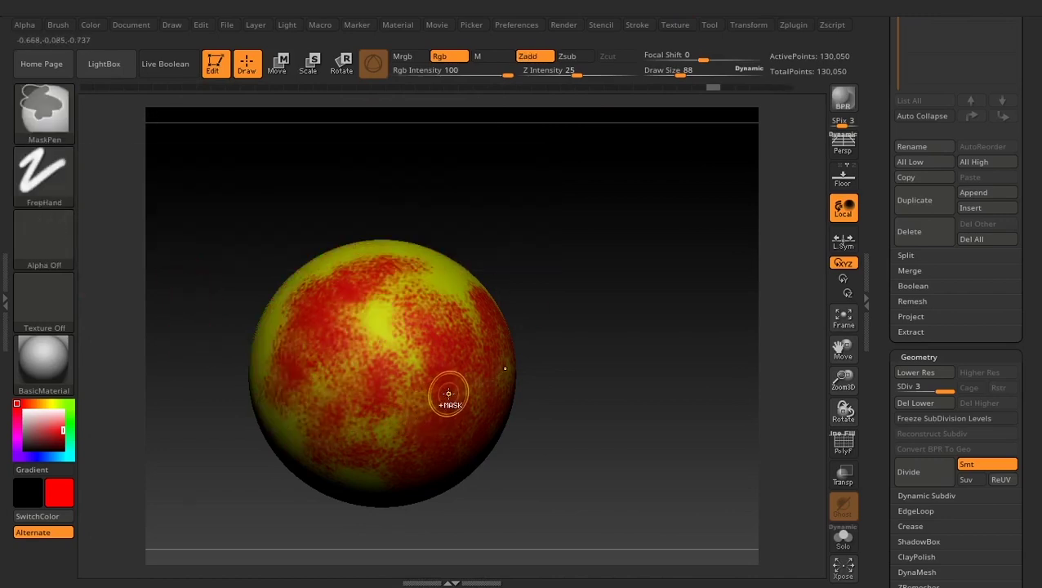
key("ctrl+z")
key("ctrl+z")
key("ctrl+z")
key("ctrl+z")
mouse_move(564, 373)
left_mouse_down()
mouse_move(644, 314)
mouse_move(564, 206)
mouse_move(180, 357)
left_mouse_up()
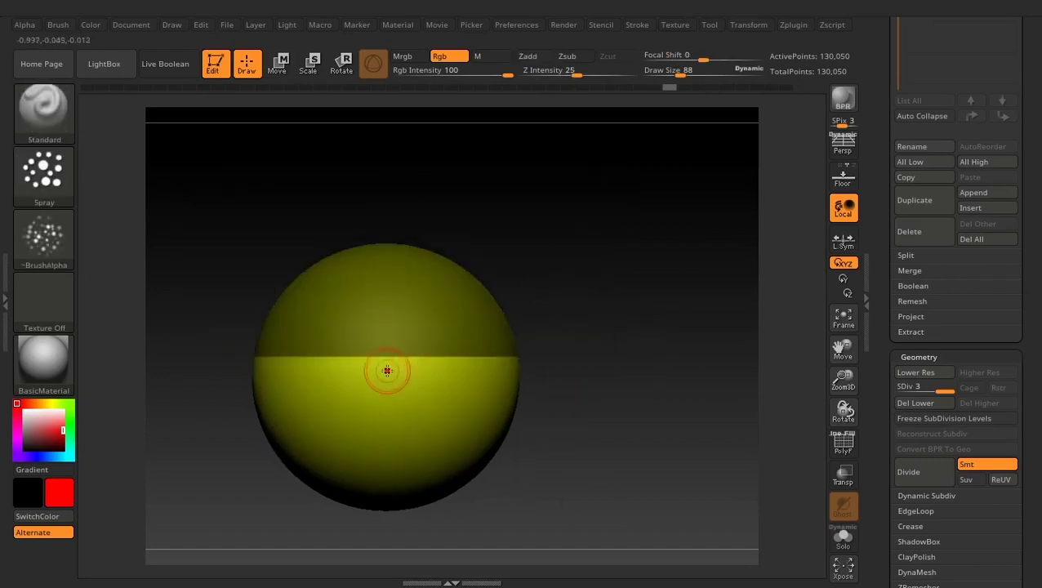
Try a red Spray stroke across the mask edge on the sphere and undo it.
mouse_move(371, 351)
left_mouse_down()
mouse_move(369, 412)
mouse_move(351, 412)
left_mouse_up()
mouse_move(634, 403)
left_mouse_down()
mouse_move(631, 414)
mouse_move(581, 384)
mouse_move(617, 396)
left_mouse_up()
key("ctrl+z")
key("ctrl+z")
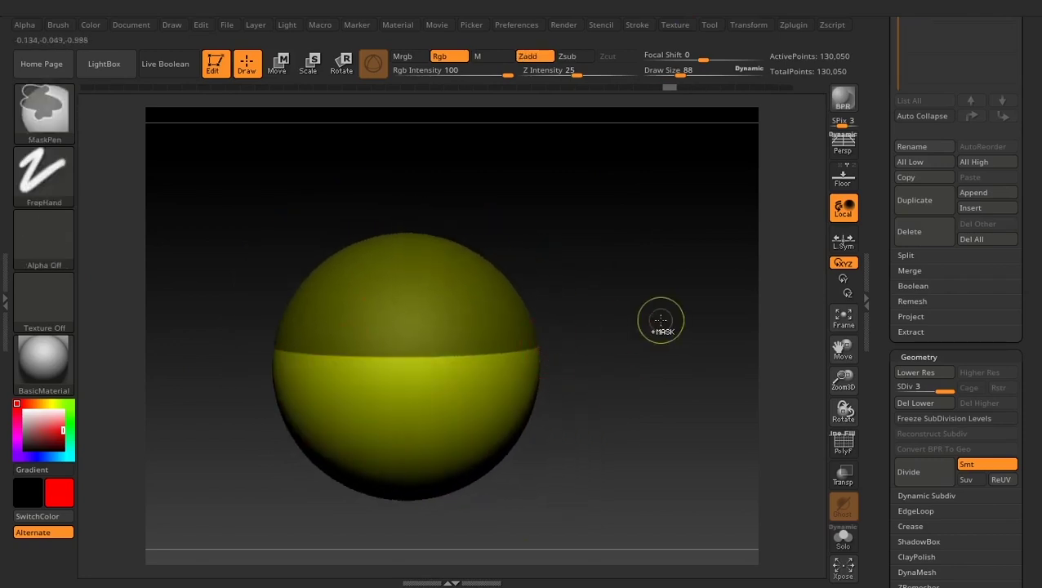
Clear the mask, paint a red Spray strip down the sphere's front, and add a strip beside it in the black secondary colour.
left_click_drag(614, 267, 616, 322)
mouse_move(412, 245)
left_mouse_down()
mouse_move(391, 425)
mouse_move(402, 320)
mouse_move(426, 271)
mouse_move(423, 381)
left_mouse_up()
mouse_move(641, 344)
left_mouse_down()
mouse_move(669, 343)
mouse_move(685, 360)
mouse_move(643, 356)
left_mouse_up()
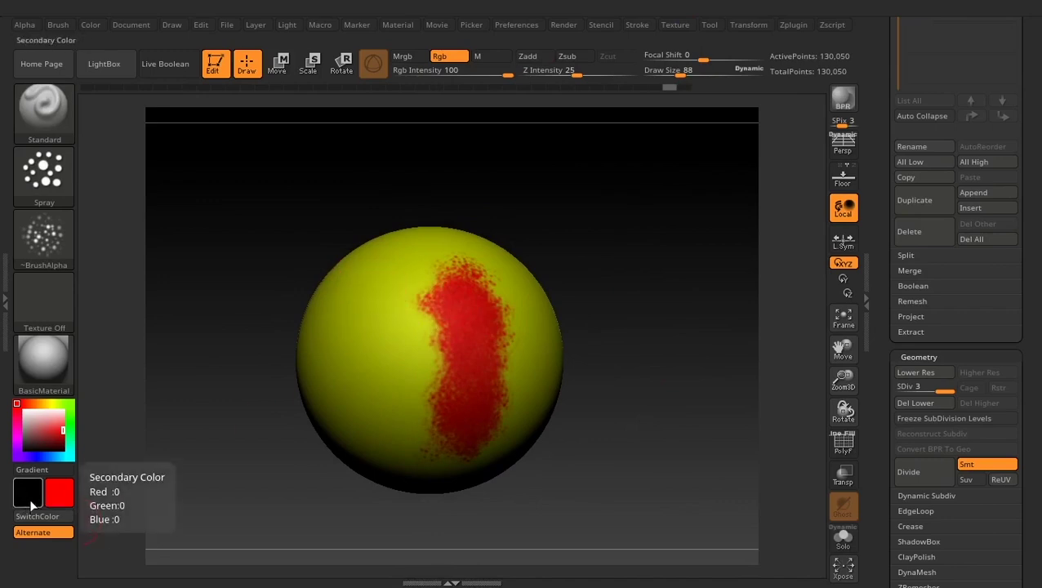
mouse_move(422, 302)
left_mouse_down("alt")
mouse_move(384, 317)
mouse_move(380, 422)
left_mouse_up("alt")
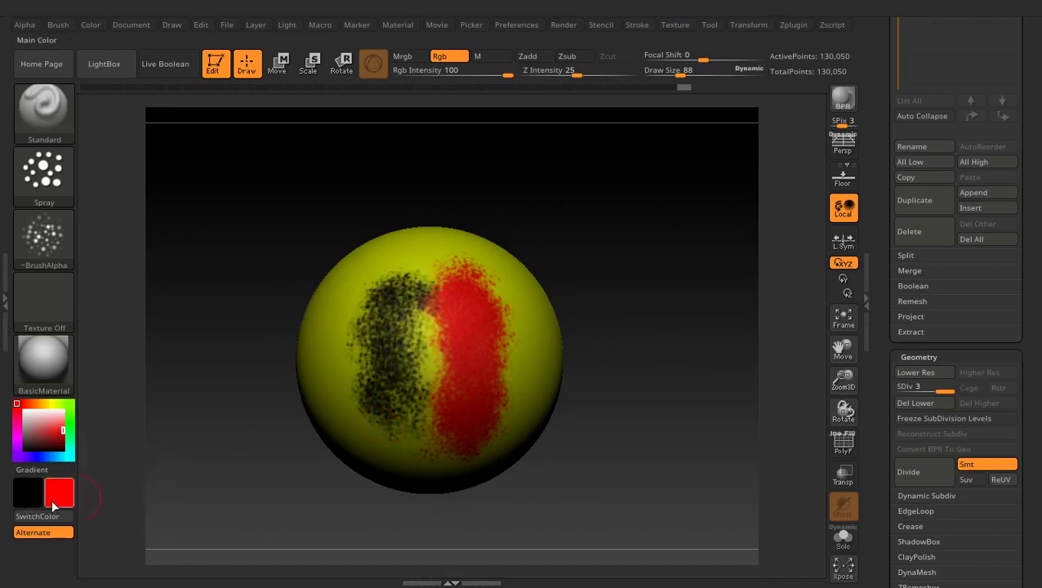
Set the secondary colour to blue and spray it in vertical strips over the yellow area beside the black strip.
left_click(26, 500)
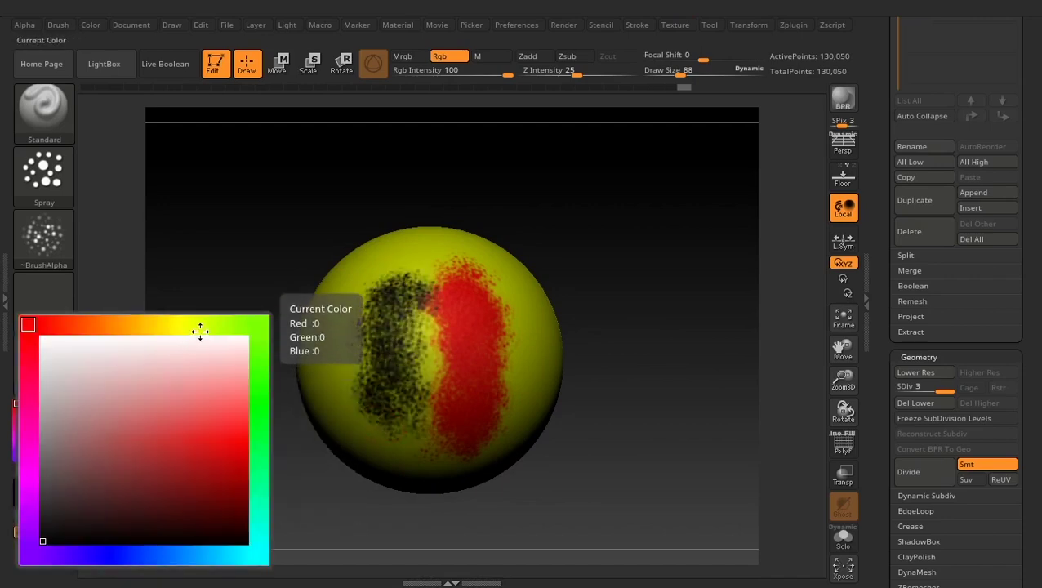
left_click(137, 555)
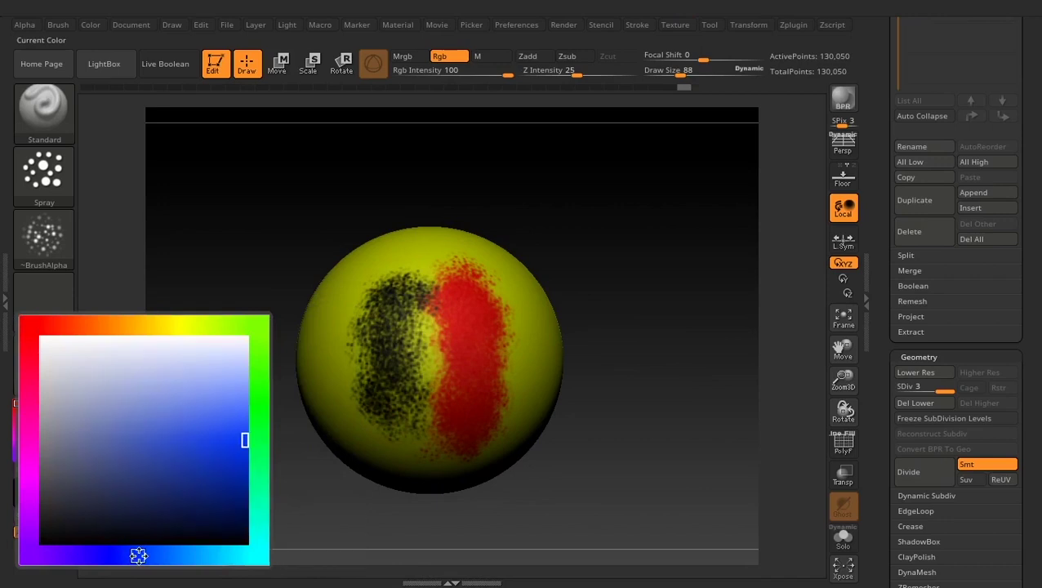
mouse_move(608, 210)
left_mouse_down()
mouse_move(658, 207)
mouse_move(688, 226)
left_mouse_up()
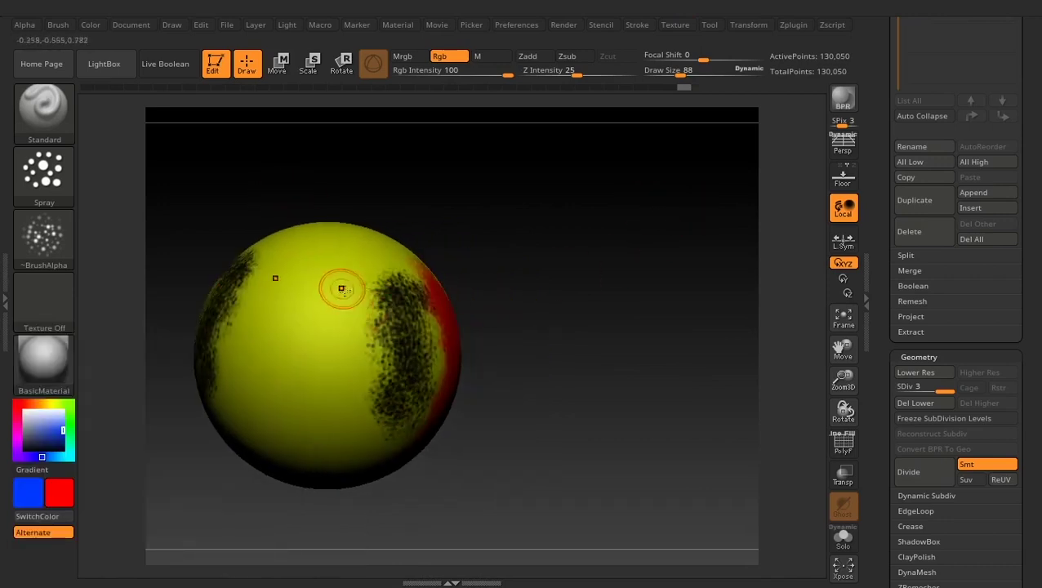
left_click_drag(335, 281, 326, 413, "alt")
left_click_drag(559, 294, 544, 295)
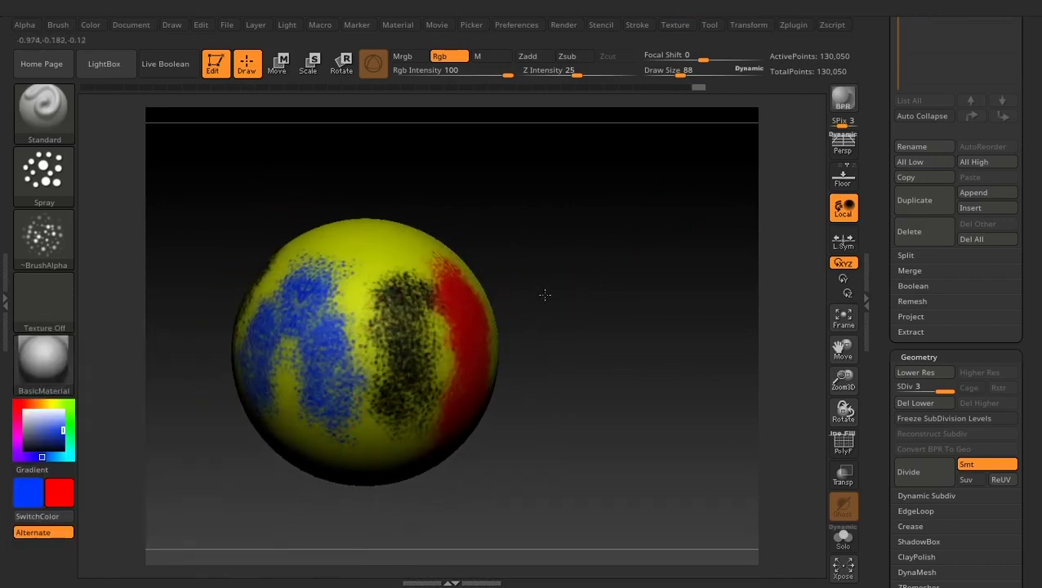
Cover the black strip with main-colour red and thicken the neighbouring area with secondary-colour blue Spray strokes.
left_click_drag(379, 286, 399, 359)
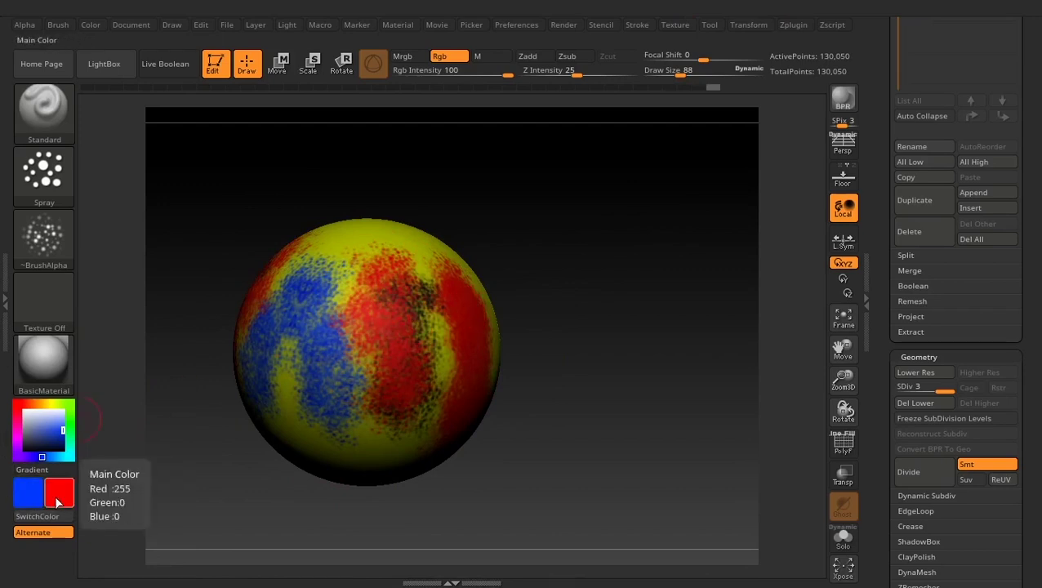
mouse_move(351, 267)
left_mouse_down()
mouse_move(282, 382)
mouse_move(325, 410)
left_mouse_up()
mouse_move(417, 276)
left_mouse_down("alt")
mouse_move(432, 363)
mouse_move(392, 434)
left_mouse_up("alt")
left_click_drag(483, 185, 600, 246)
Turn off Zadd for the Smooth brush, leaving only its Rgb channel active.
key("shift")
key("shift")
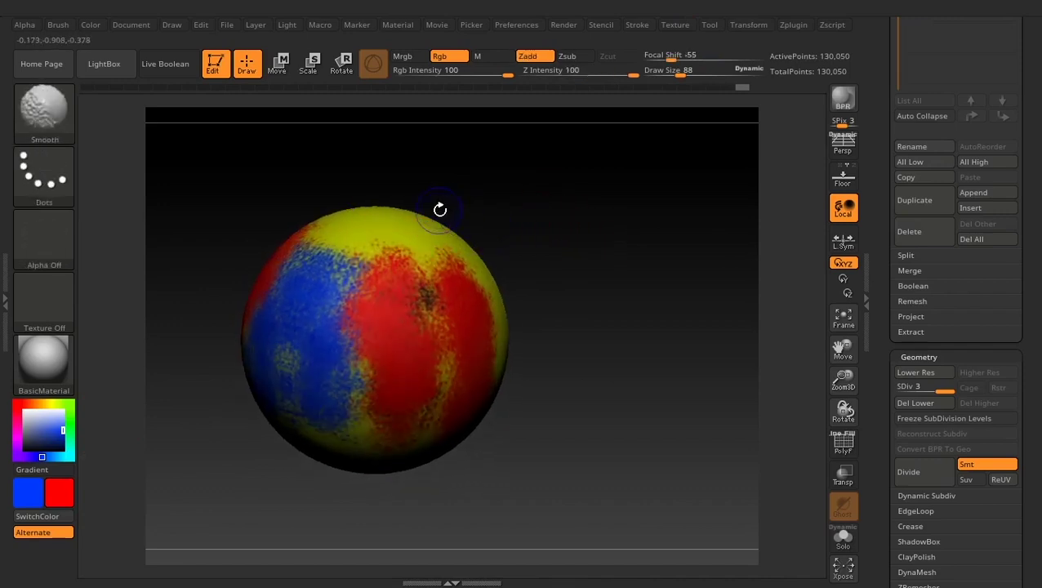
key("shift")
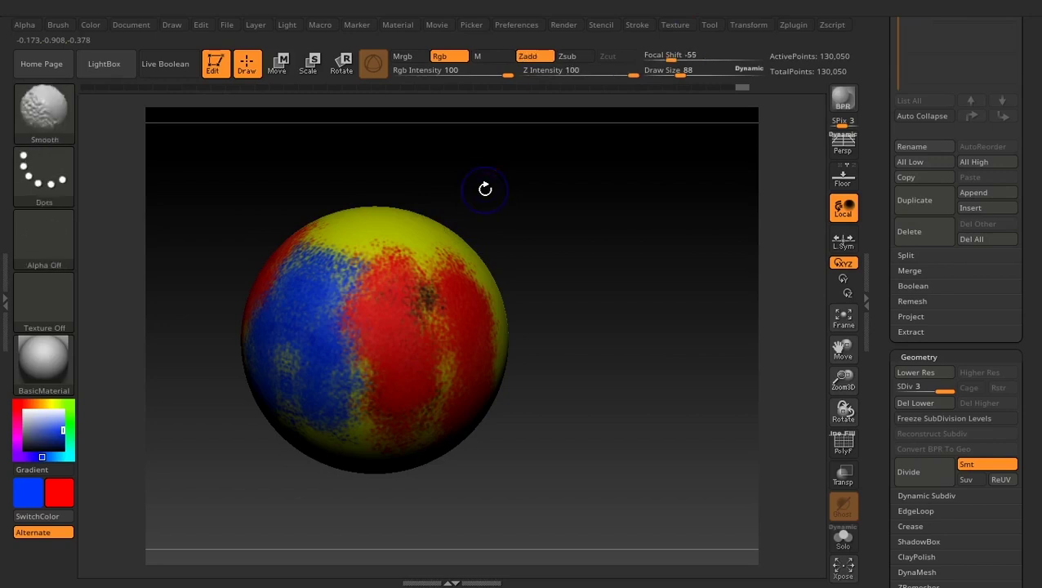
left_click(535, 57)
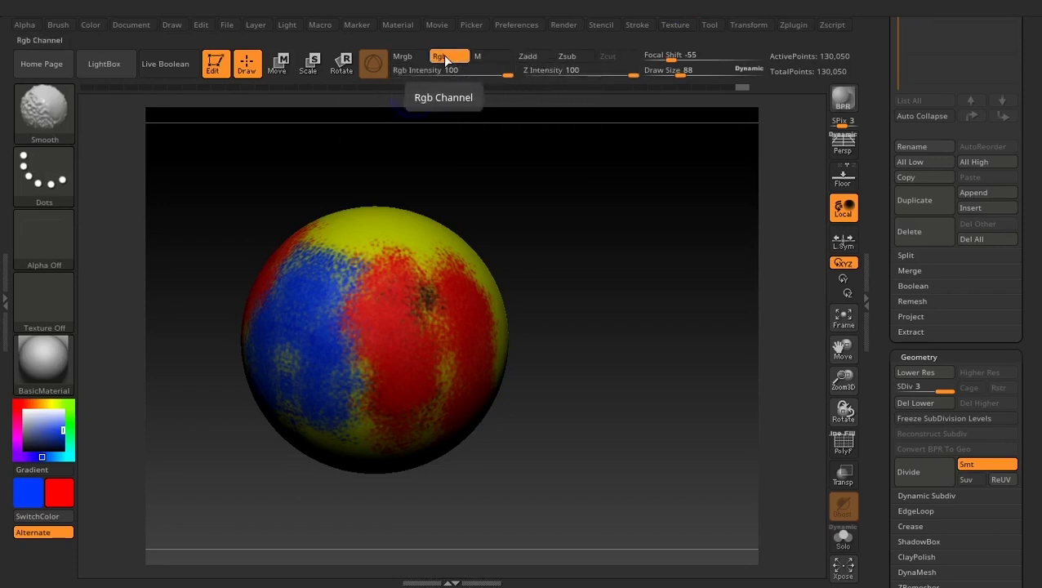
Set the Draw Size to 231 and smooth the speckled borders between the red, blue and yellow paint.
key("space")
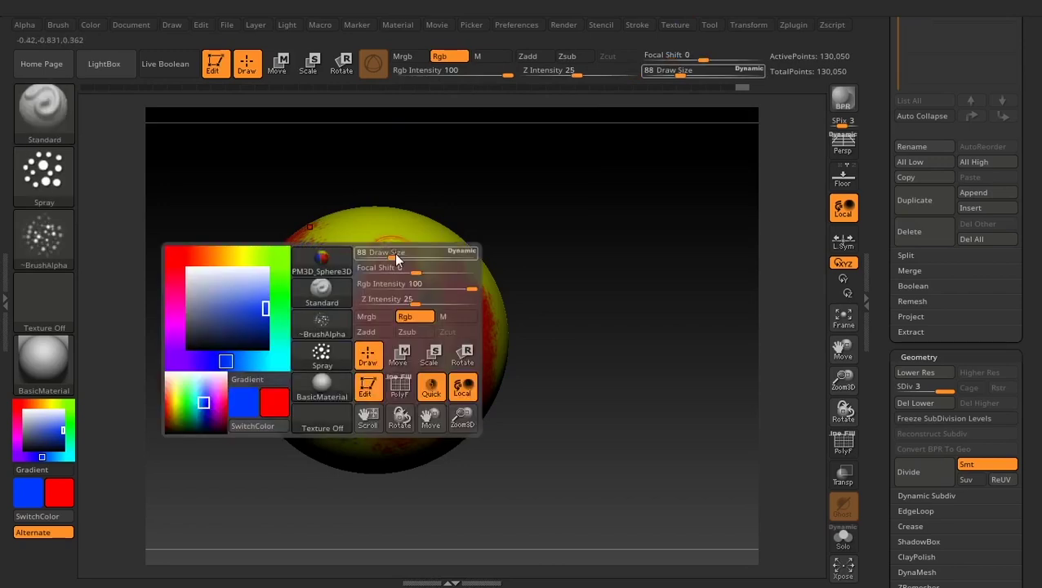
key("space")
mouse_move(399, 255)
left_mouse_down()
mouse_move(418, 256)
mouse_move(382, 245)
mouse_move(386, 256)
mouse_move(400, 243)
mouse_move(444, 249)
mouse_move(396, 259)
mouse_move(367, 293)
mouse_move(427, 300)
mouse_move(434, 317)
left_mouse_up()
key("shift")
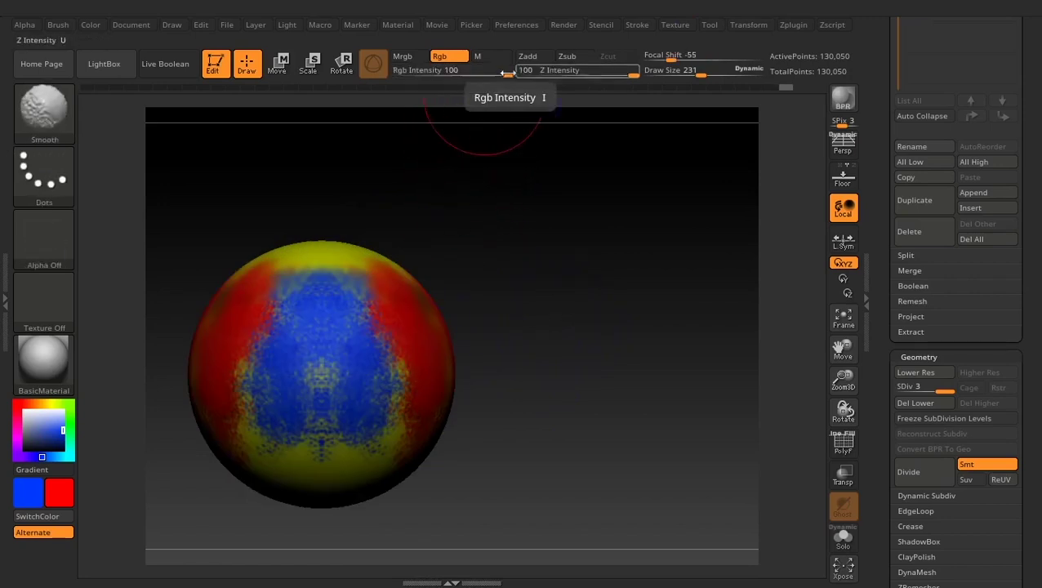
Set the Smooth brush's Z Intensity to 8, try a smoothing stroke over the blue area, and undo that stroke.
left_click(557, 75)
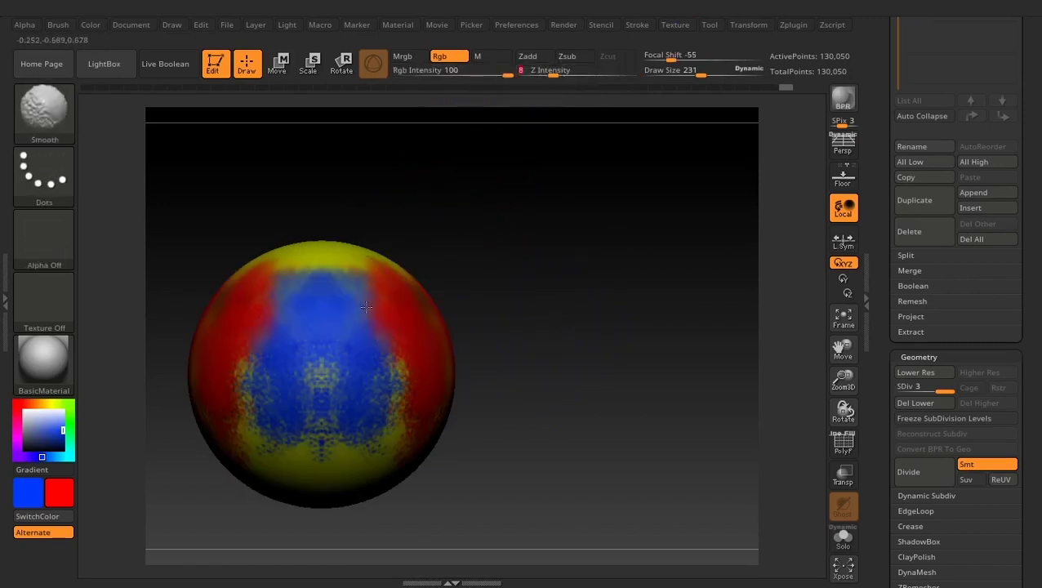
left_click_drag(365, 307, 386, 400, "shift")
key("ctrl+z")
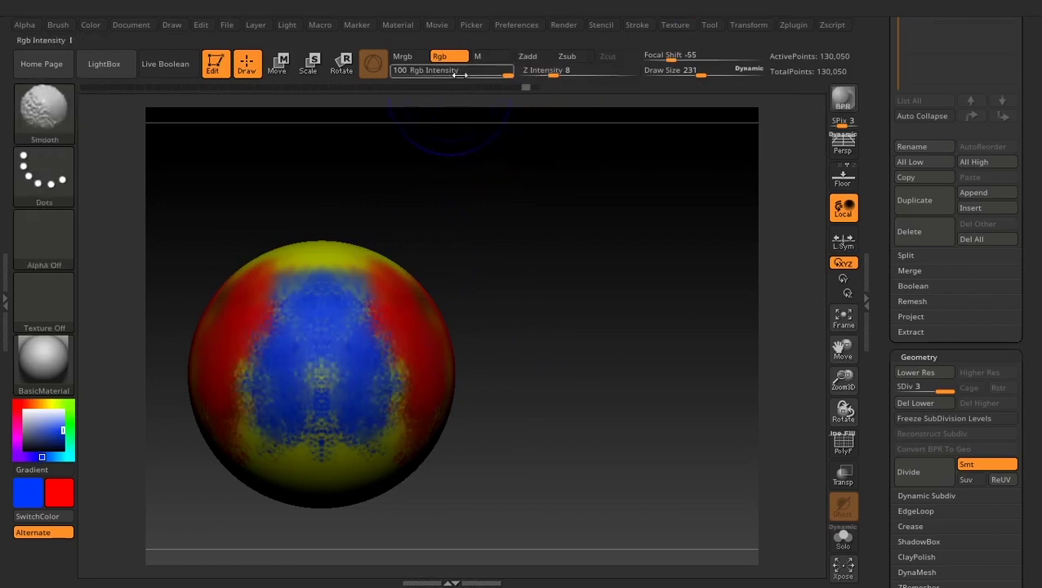
Blend the blue and red paint with the Smooth brush at Rgb Intensity 12, 3 and finally 17.
left_click(465, 75)
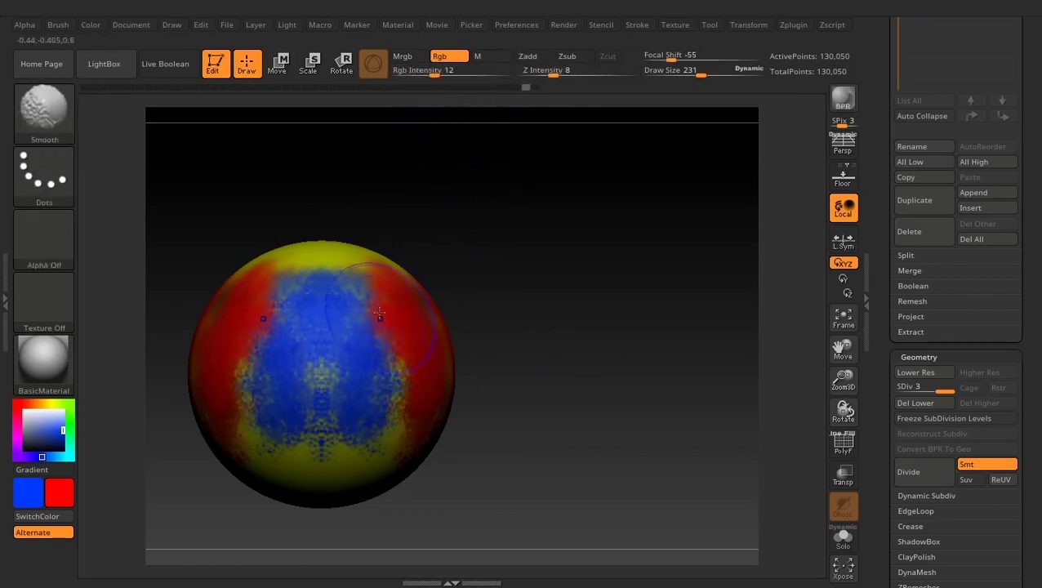
left_click_drag(526, 394, 470, 385)
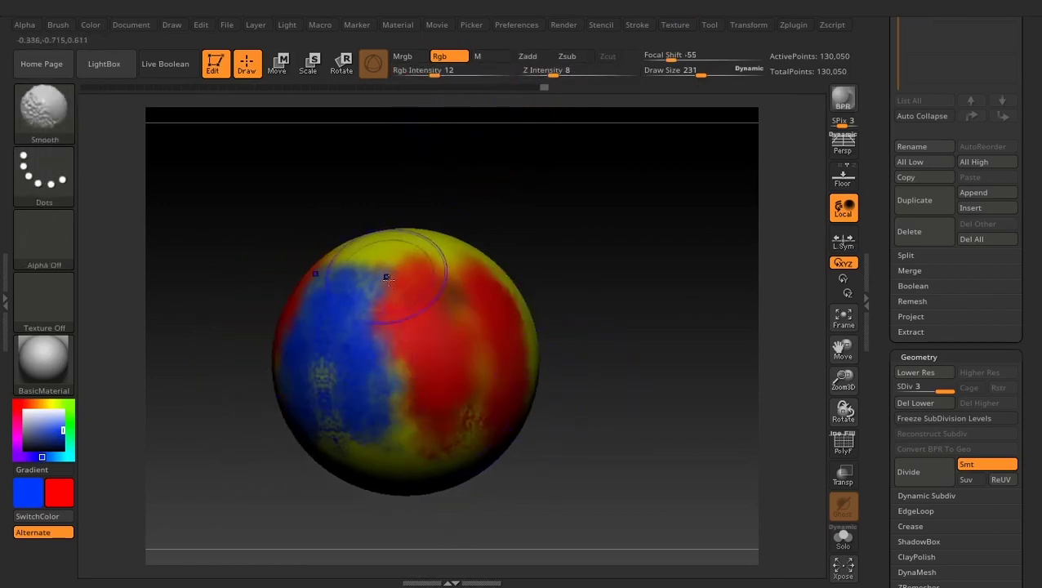
left_click_drag(431, 75, 415, 74)
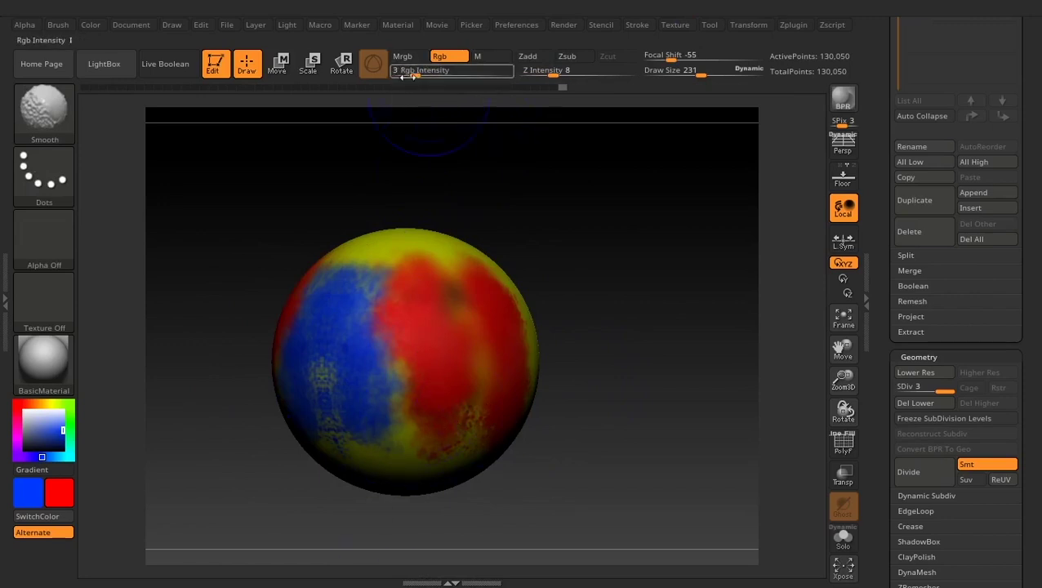
left_click_drag(419, 72, 436, 71)
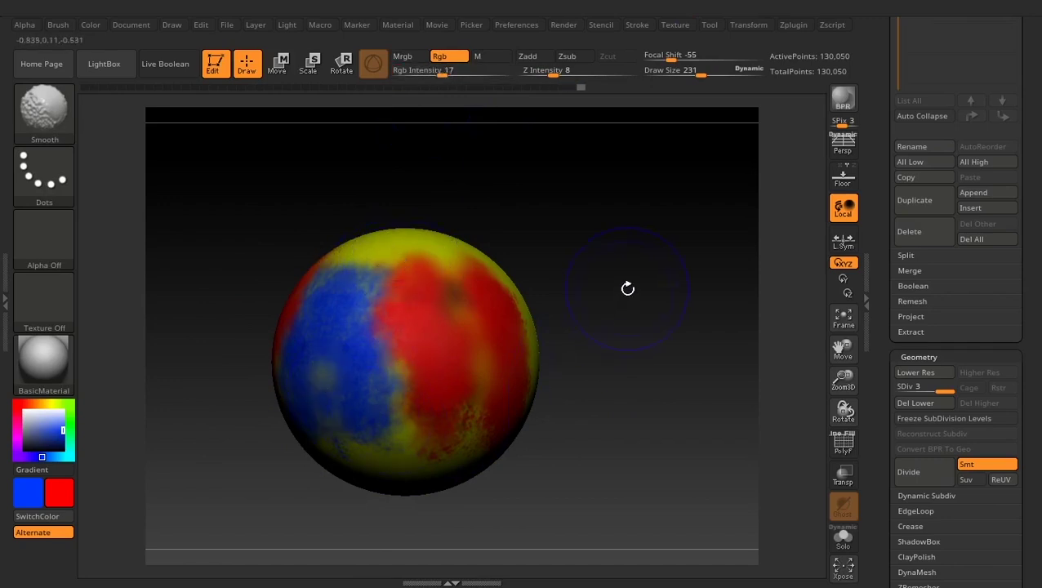
left_click_drag(627, 288, 641, 268, "shift")
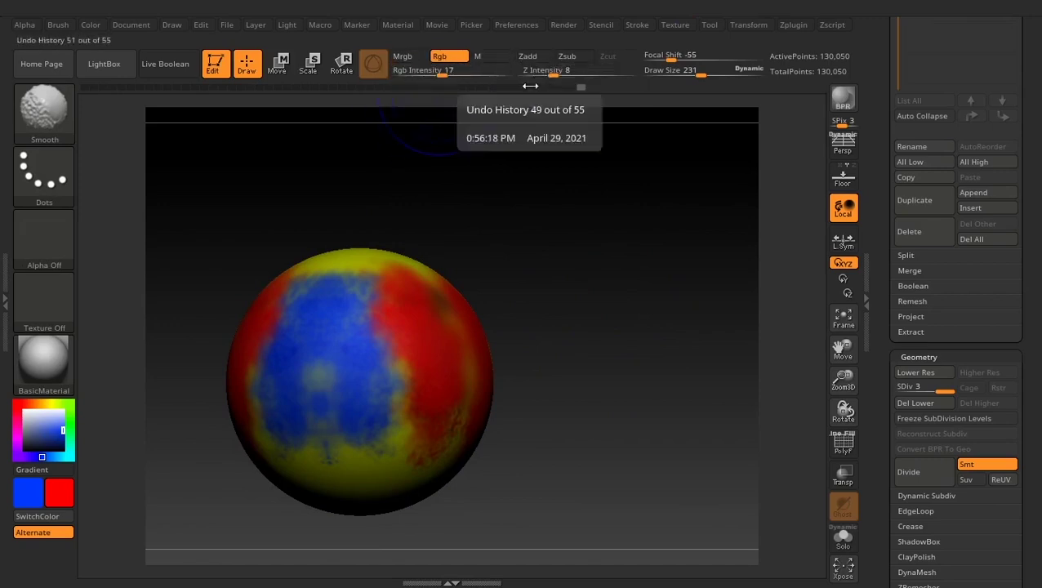
Smooth the speckled border between the red and yellow paint on the sphere's side.
left_click_drag(550, 261, 537, 304)
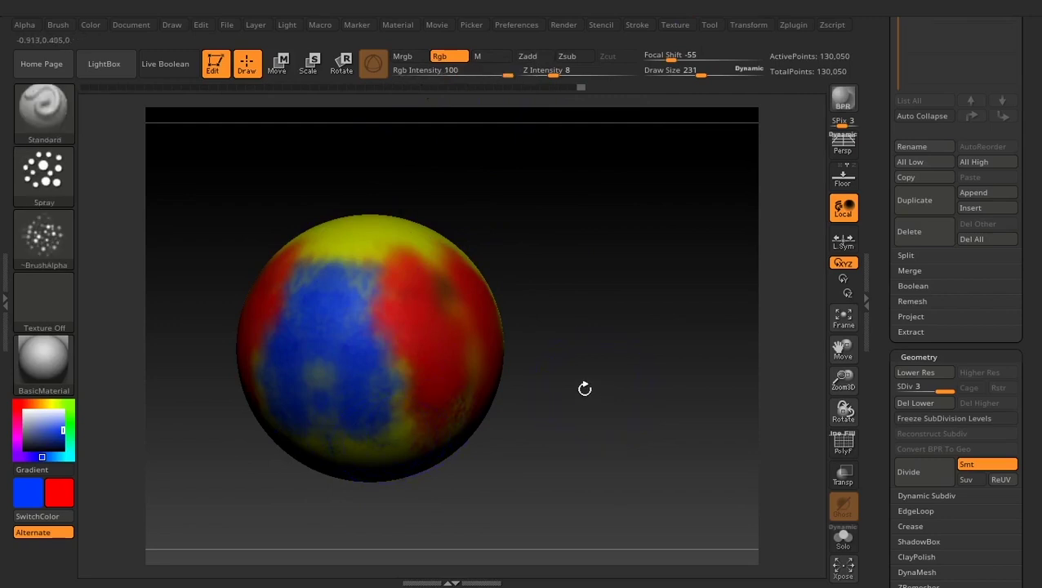
left_click_drag(583, 389, 457, 384)
left_click_drag(472, 265, 486, 348, "shift")
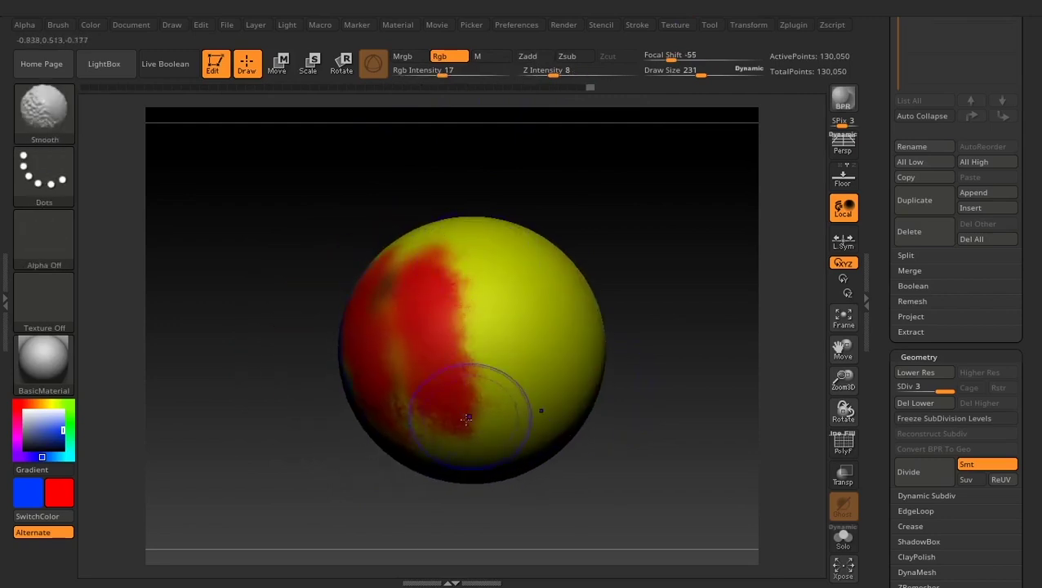
mouse_move(452, 483)
left_mouse_down("shift")
mouse_move(432, 268)
mouse_move(465, 396)
mouse_move(477, 393)
mouse_move(474, 340)
mouse_move(450, 417)
mouse_move(447, 395)
left_mouse_up("shift")
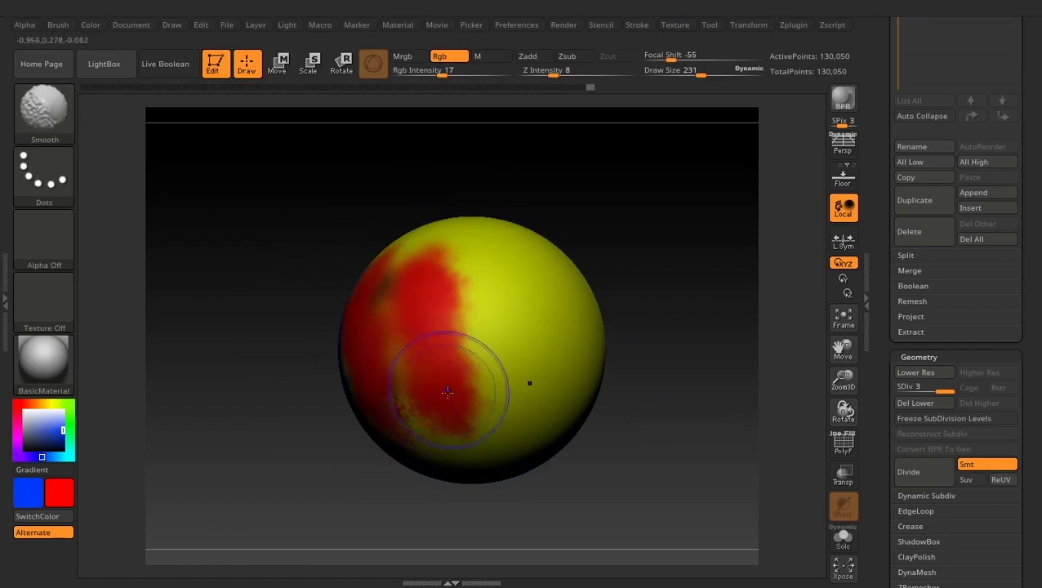
key("shift")
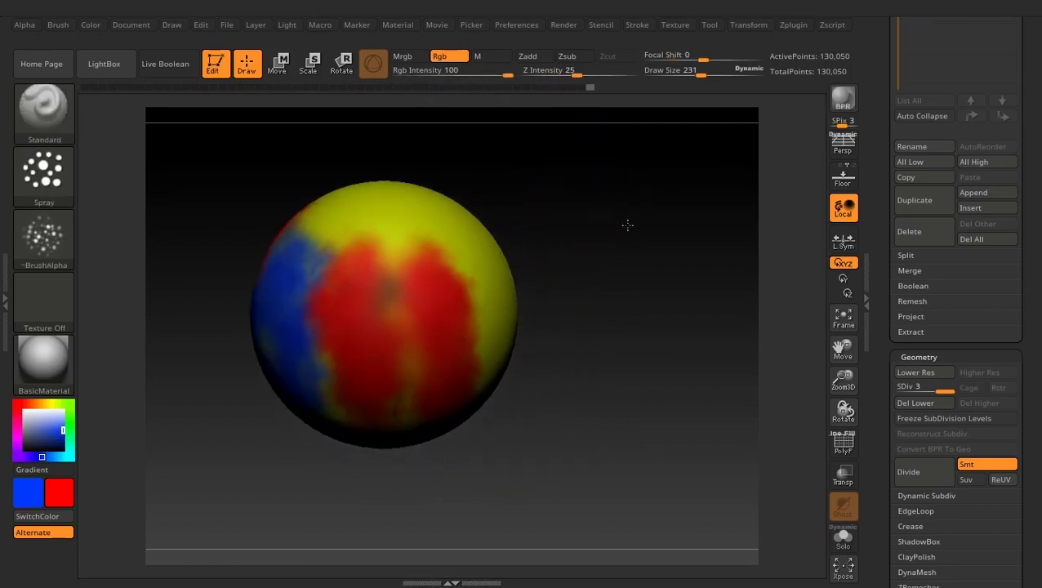
left_click_drag(627, 225, 637, 231)
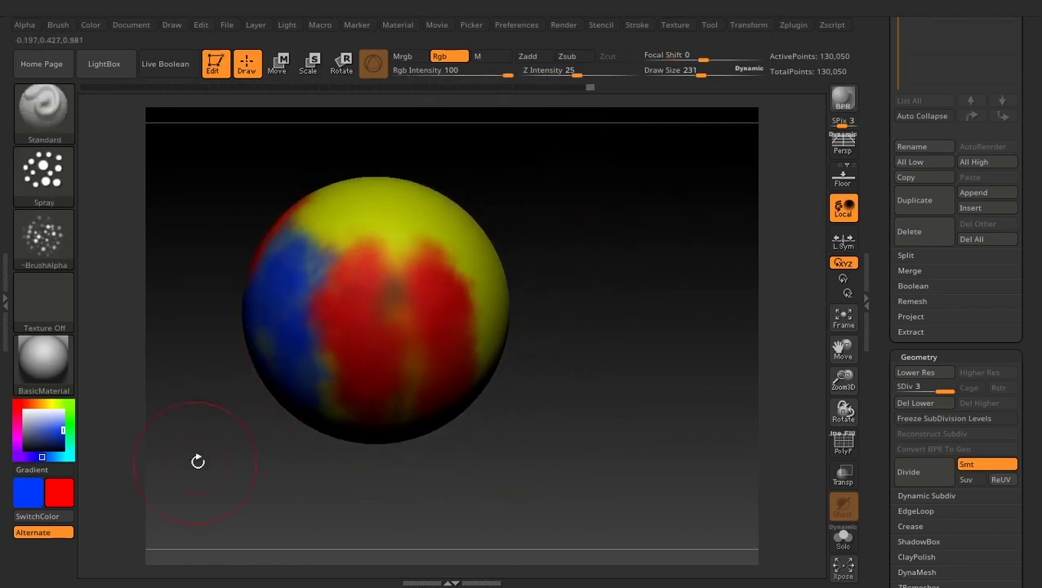
Sample the sphere's yellow as the secondary colour and fill the whole object with the red main colour.
left_click_drag(535, 319, 400, 351)
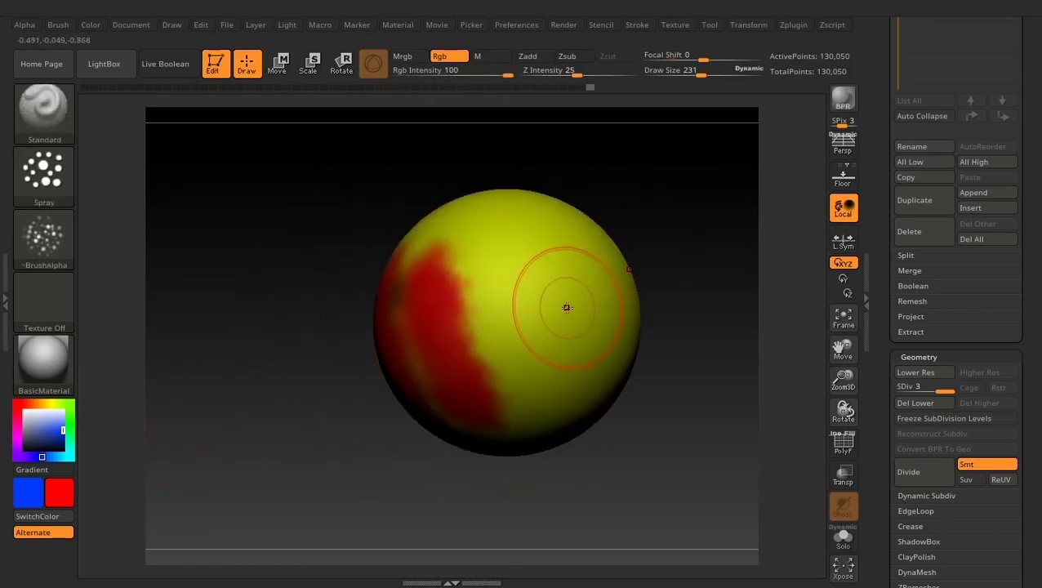
key("c")
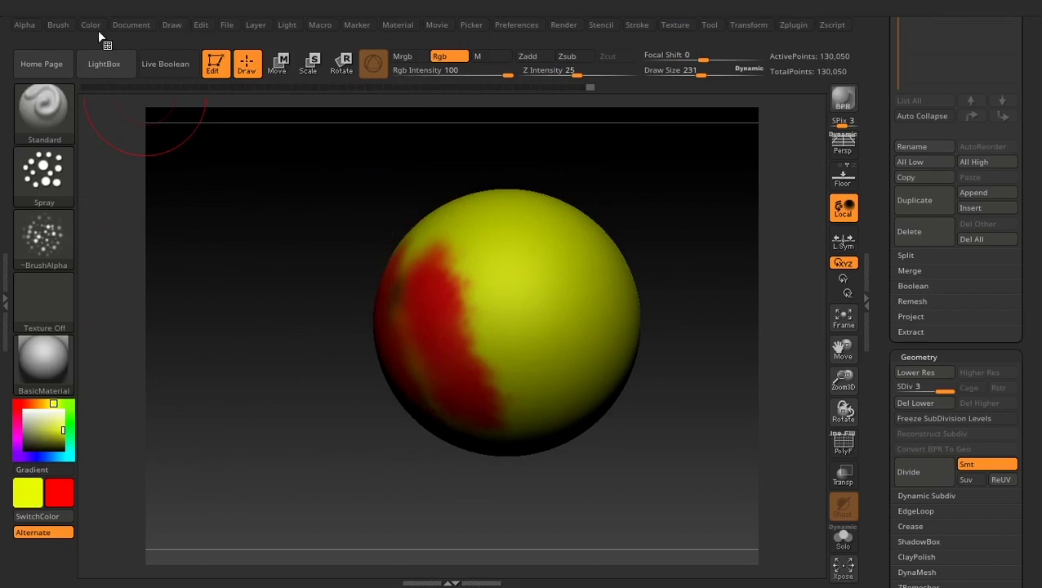
left_click(98, 33)
left_click(129, 314)
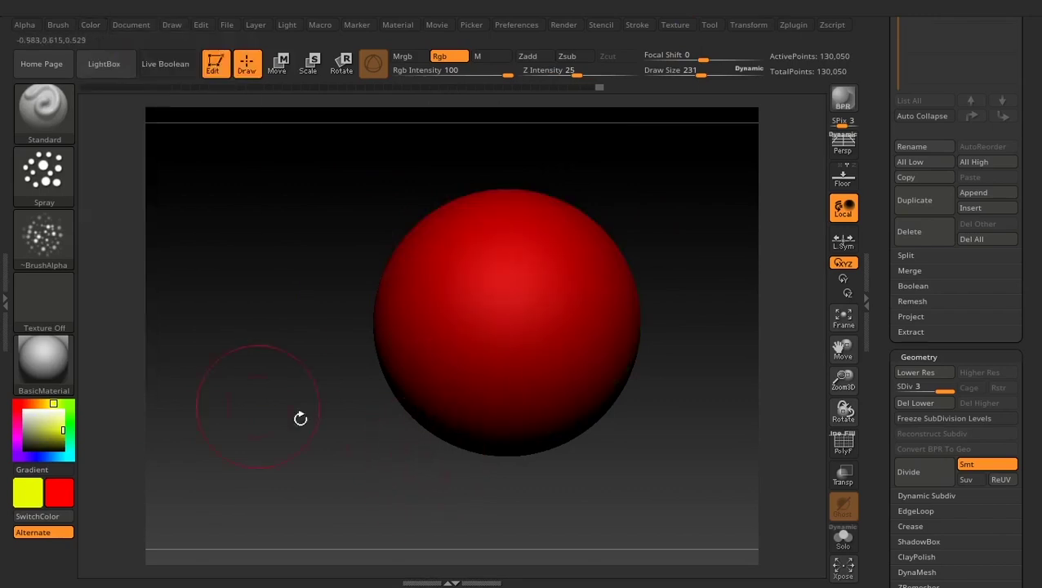
Switch the colours so yellow is the main colour and red the secondary, and fill the sphere with yellow.
left_click(29, 501)
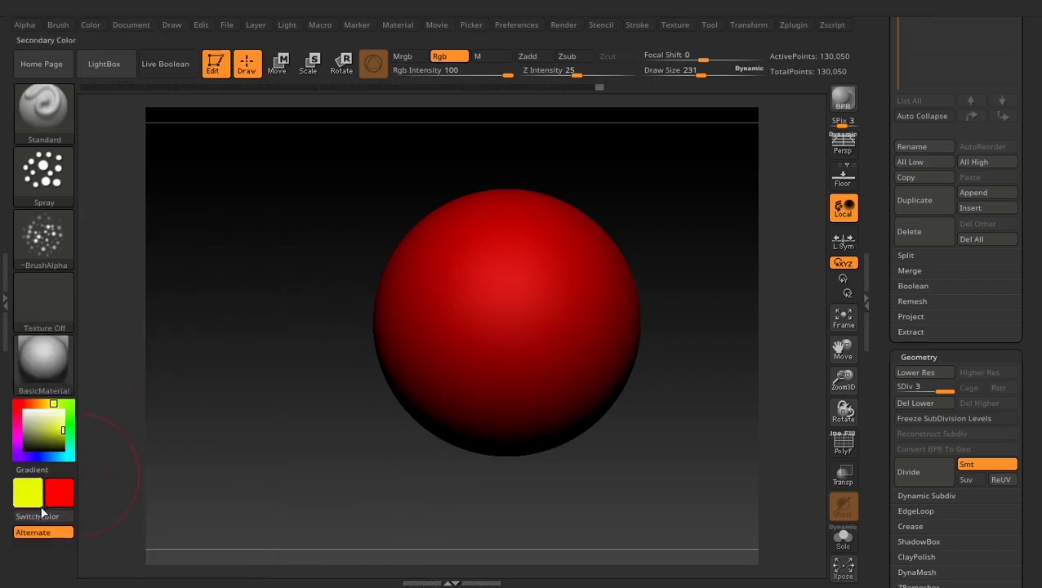
left_click(37, 519)
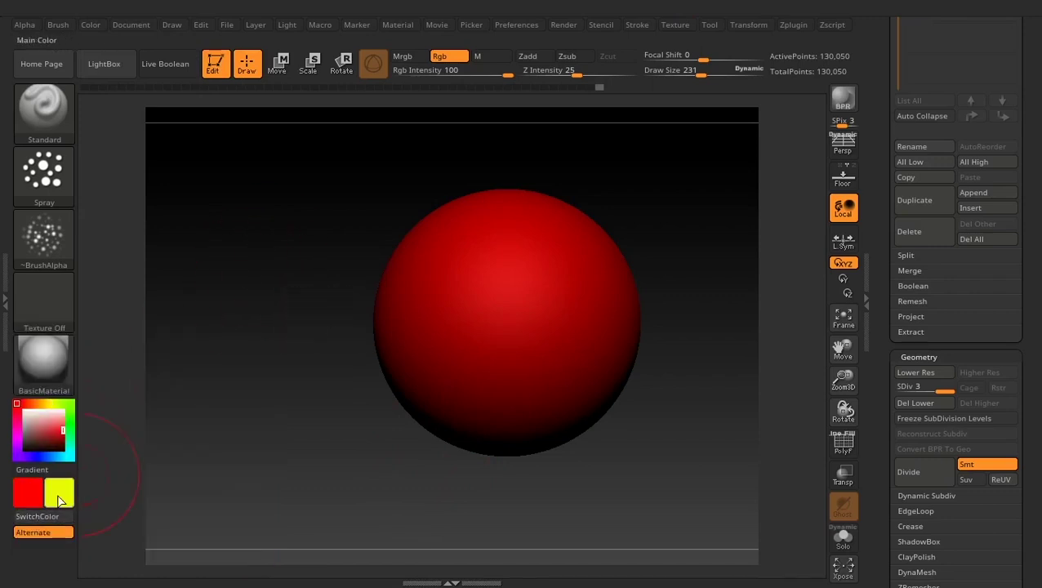
left_click(49, 518)
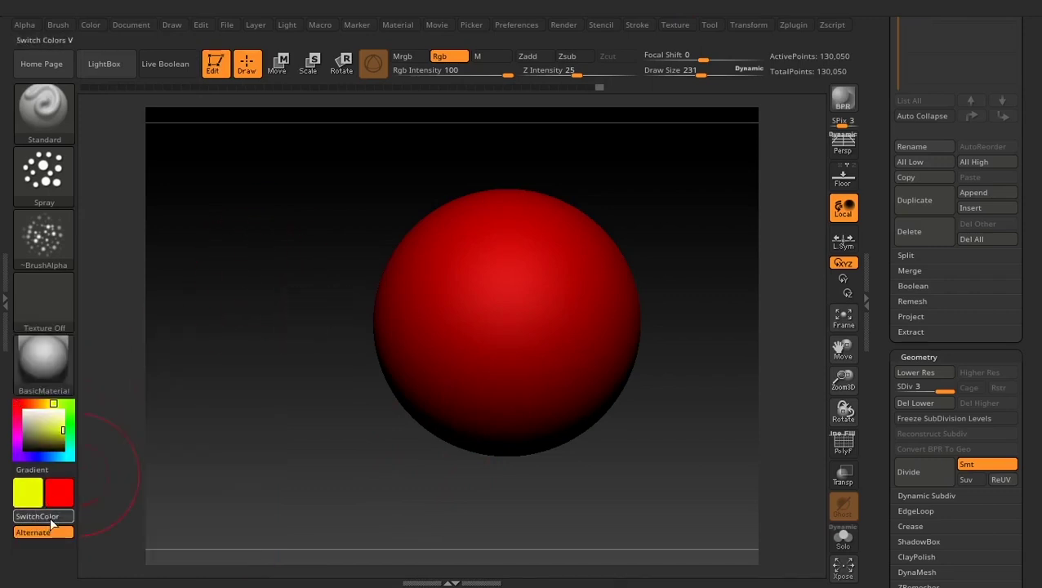
left_click(50, 519)
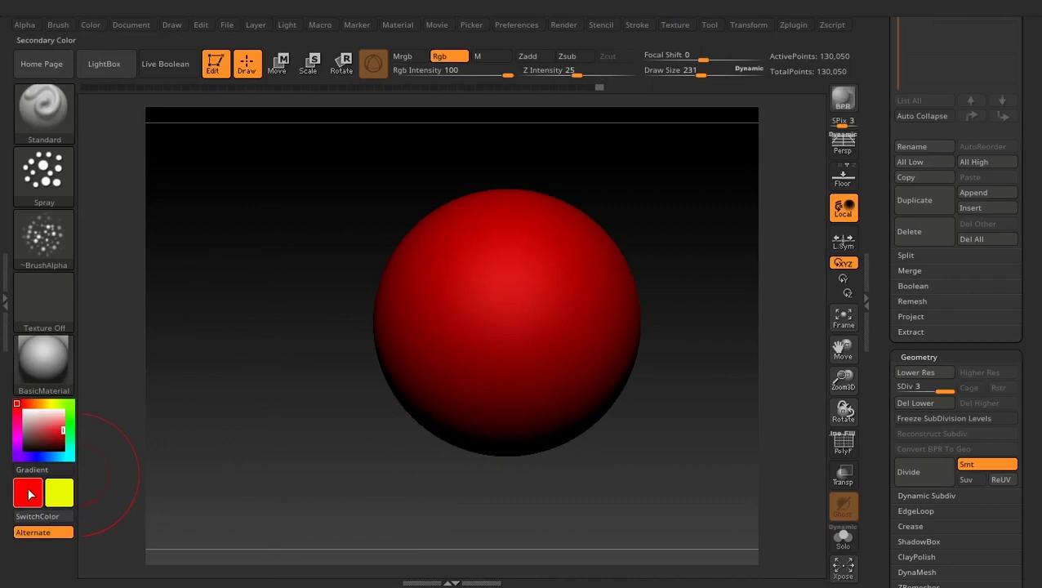
left_click(90, 25)
left_click(128, 315)
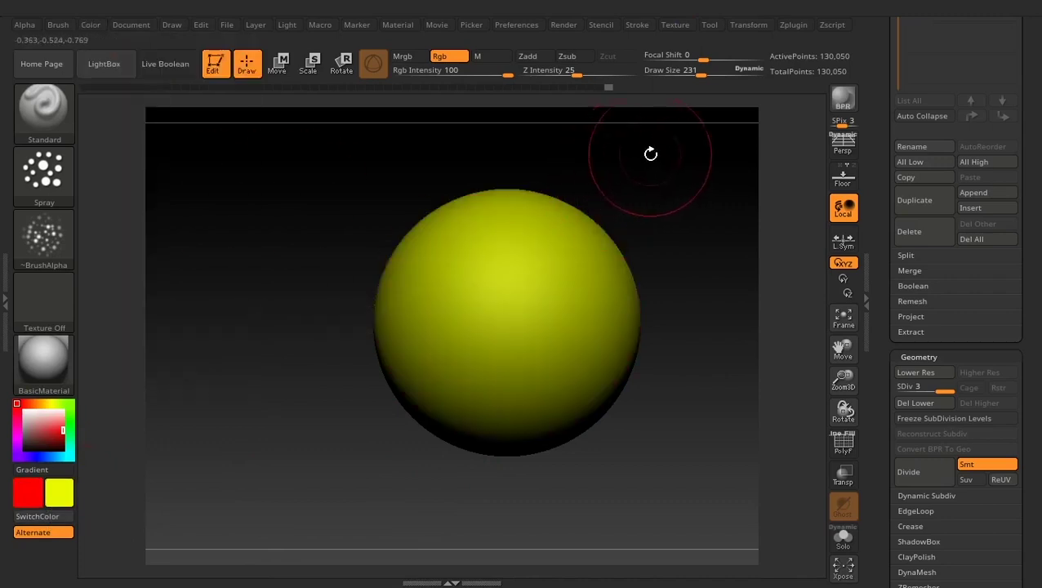
left_click_drag(651, 153, 658, 190)
mouse_move(681, 327)
left_mouse_down("alt")
mouse_move(665, 294)
mouse_move(623, 366)
mouse_move(598, 368)
left_mouse_up("alt")
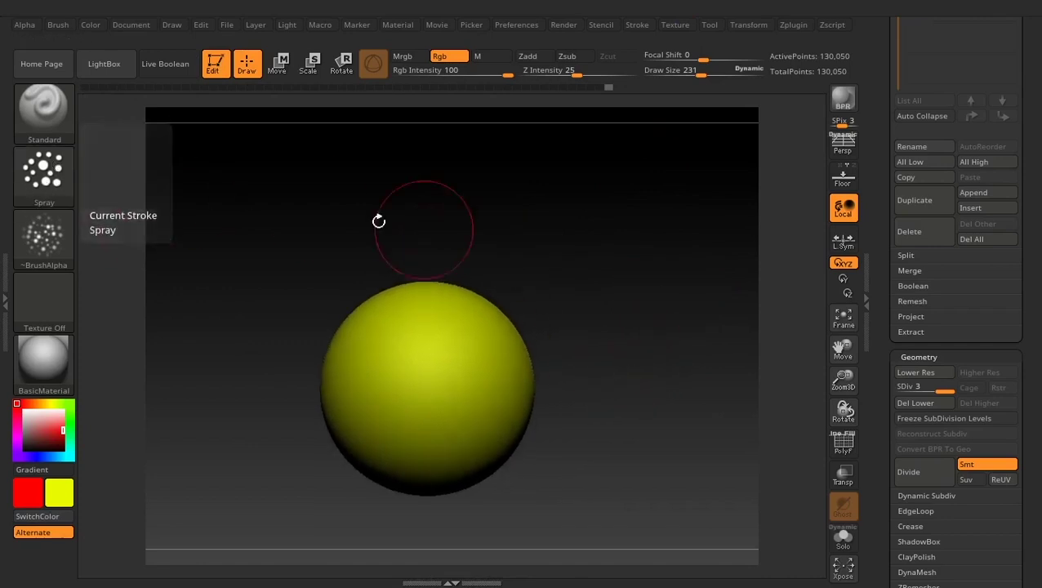
left_click_drag(554, 298, 540, 278, "alt")
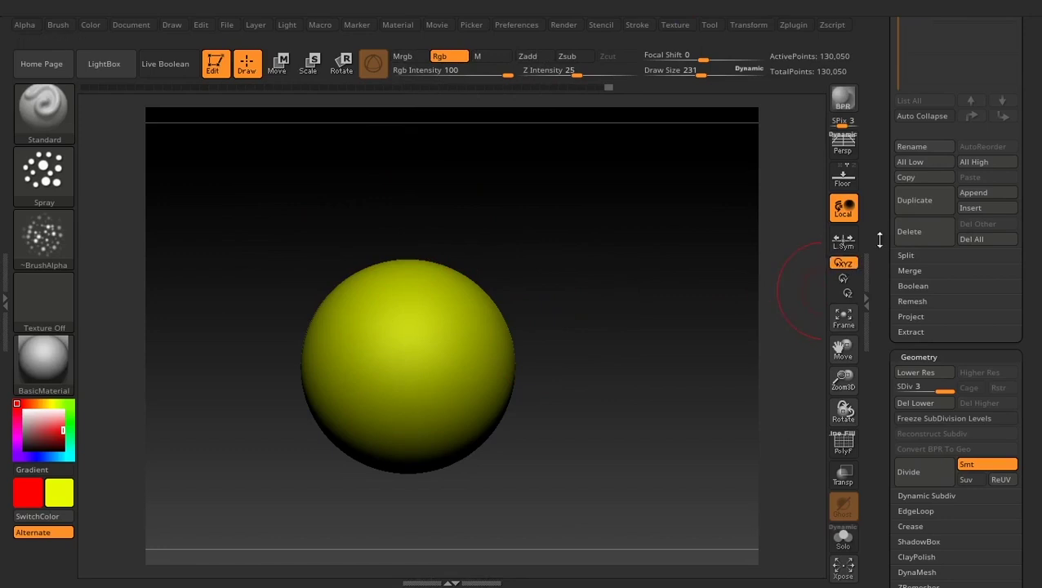
left_click_drag(879, 217, 896, 377)
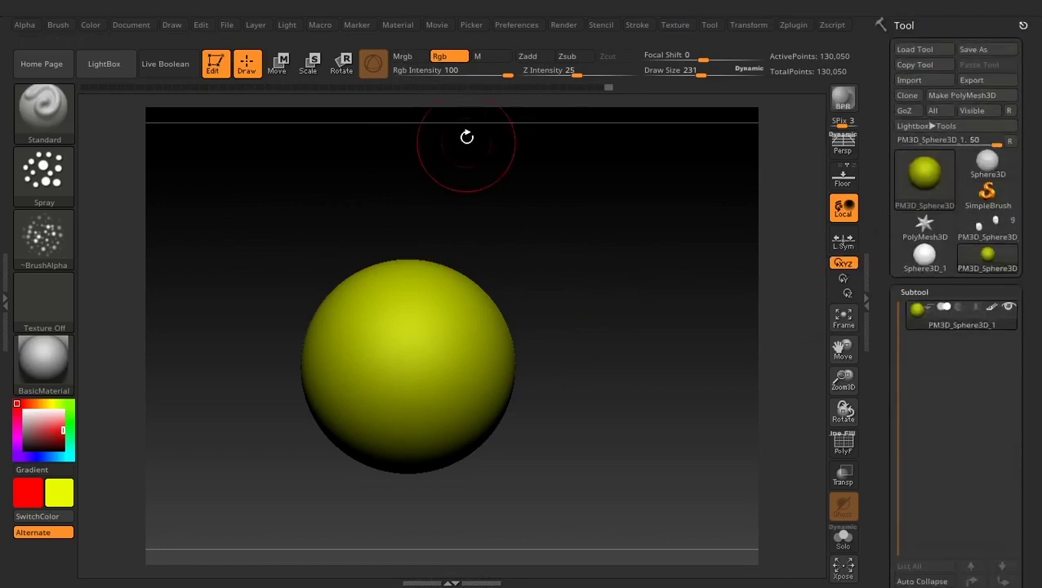
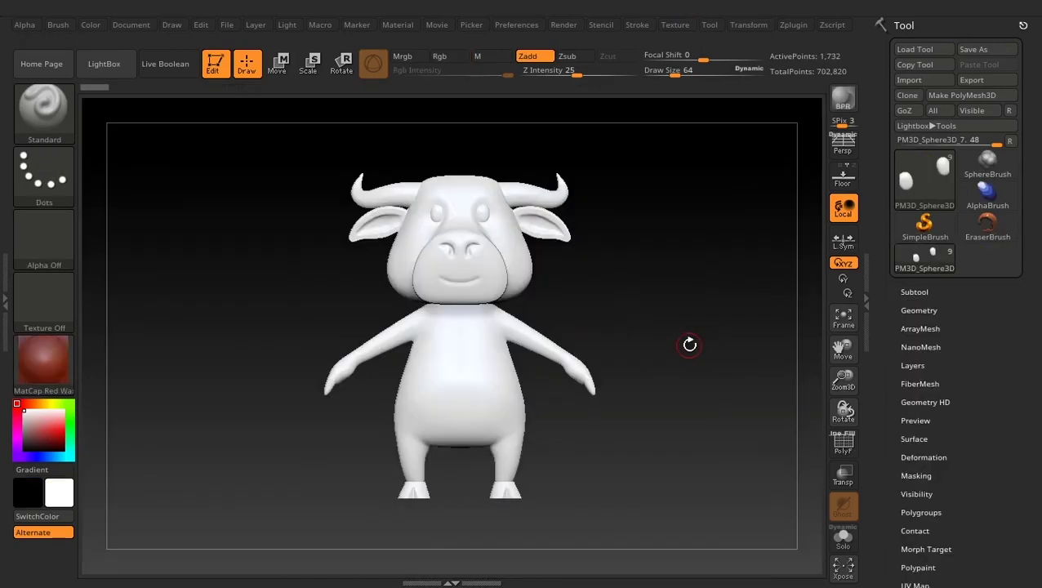
left_click_drag(618, 331, 681, 344)
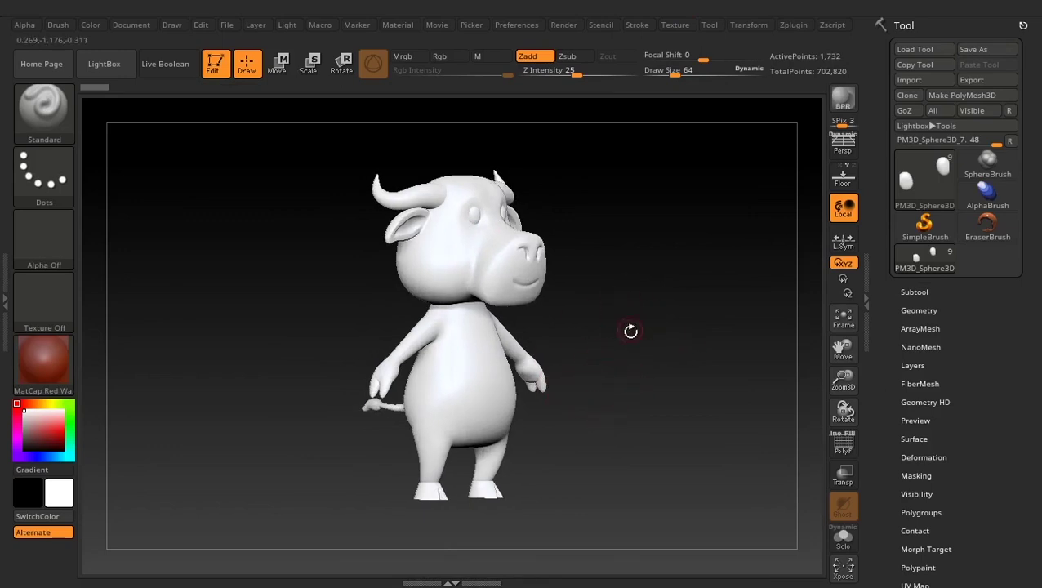
left_click_drag(641, 340, 614, 344)
left_click_drag(685, 310, 673, 310)
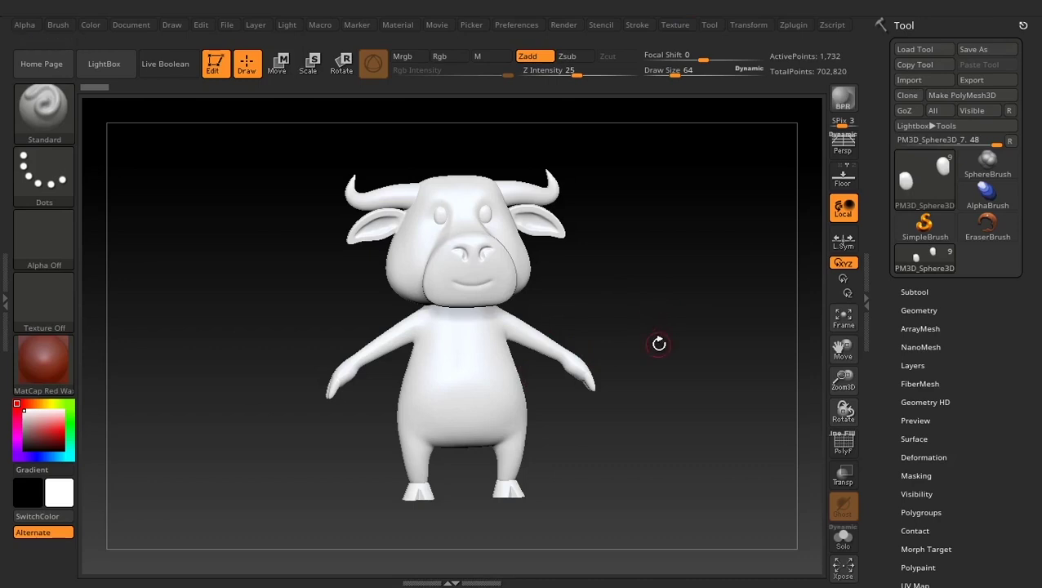
Expand the bull character's Subtool list and select the head subtool 02_refine2_1.
left_click(912, 291)
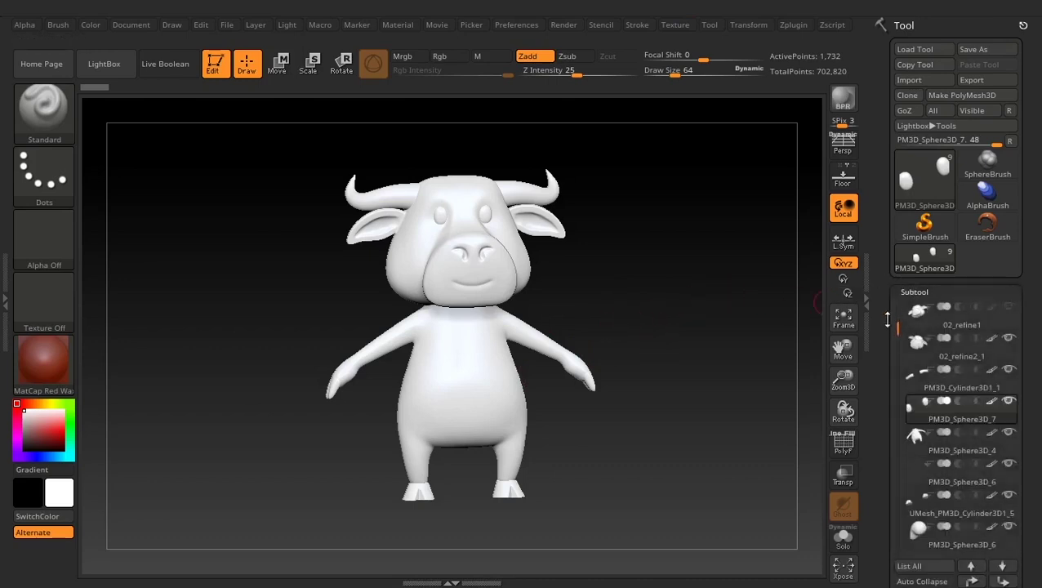
left_click_drag(884, 315, 877, 254)
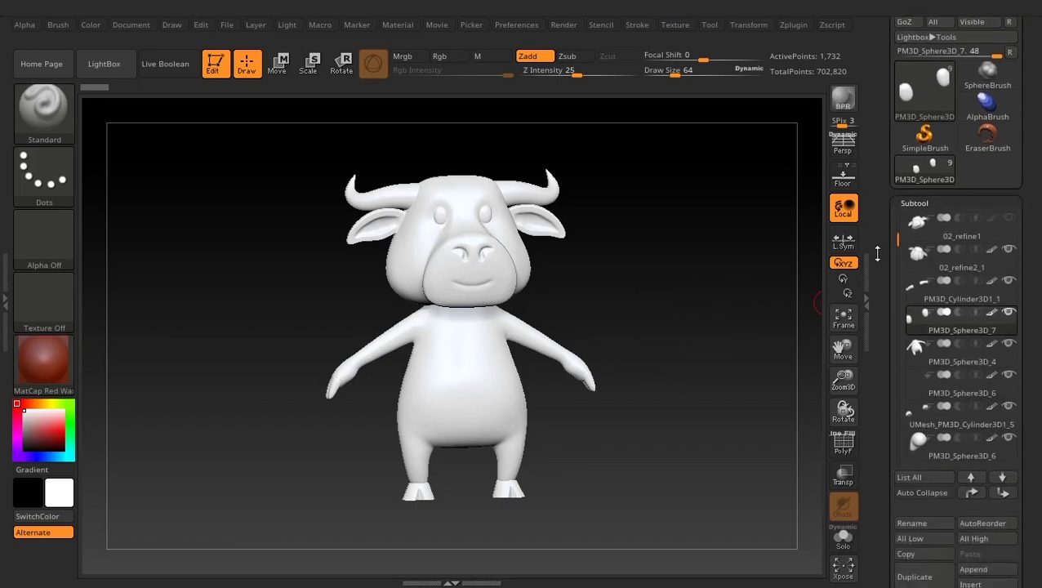
mouse_move(919, 265)
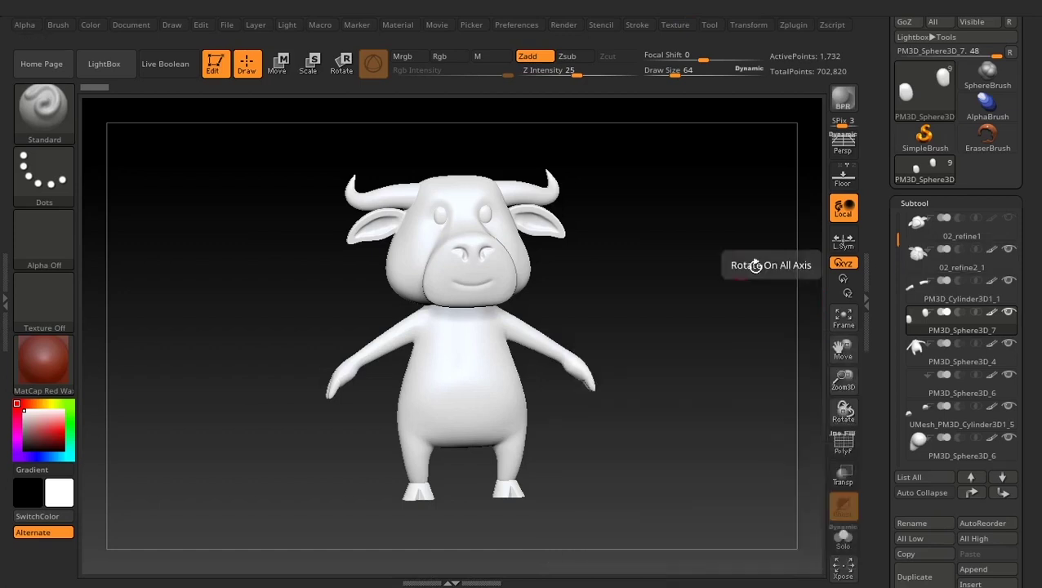
left_click(41, 363)
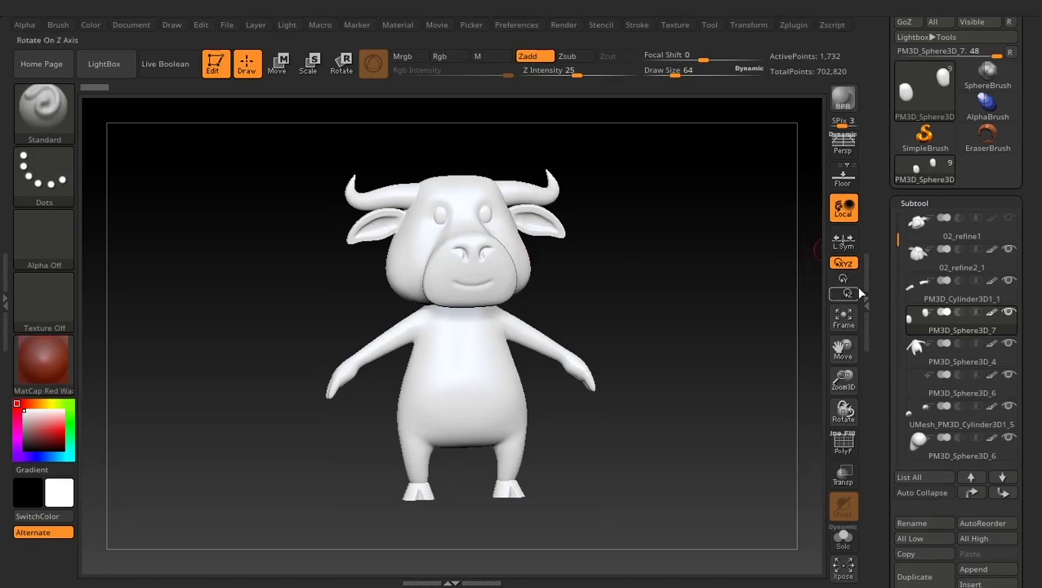
mouse_move(698, 314)
left_mouse_down()
mouse_move(684, 307)
mouse_move(706, 308)
left_mouse_up()
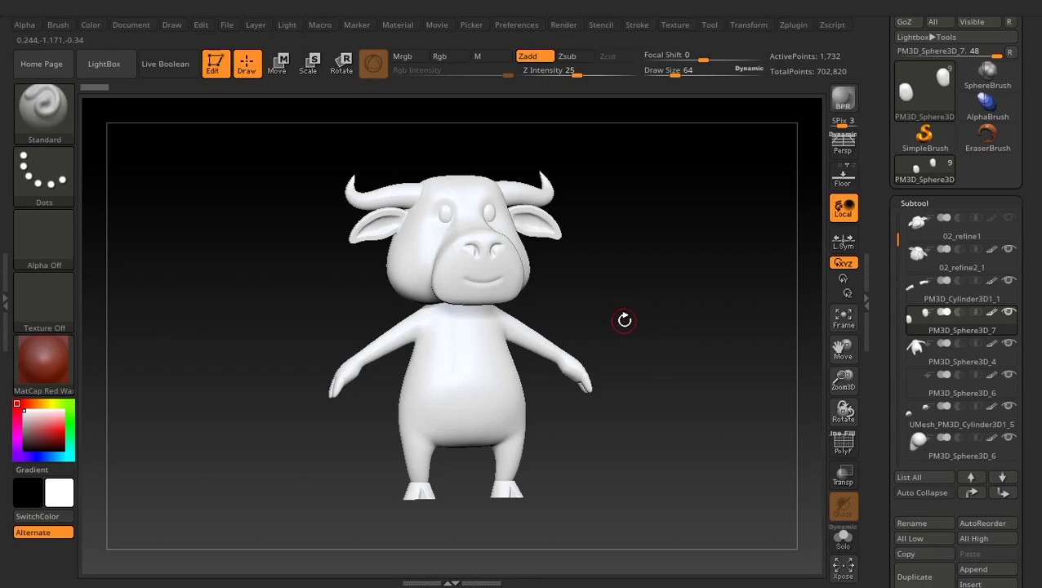
mouse_move(636, 312)
left_mouse_down("alt")
mouse_move(620, 309)
mouse_move(648, 319)
mouse_move(639, 319)
left_mouse_up("alt")
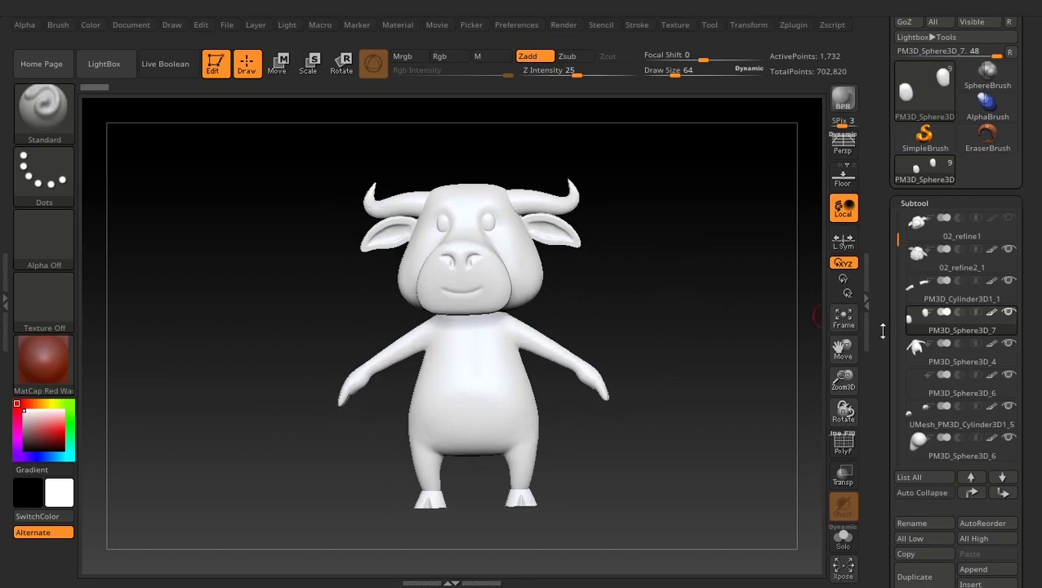
left_click(917, 260)
left_click_drag(661, 275, 721, 286)
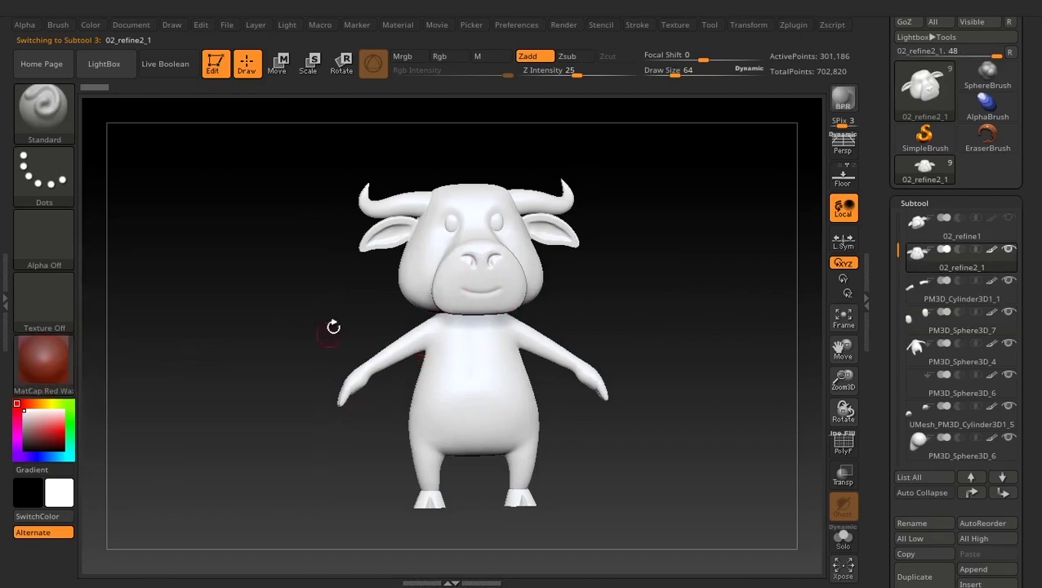
Choose BasicMaterial and set the main colour to brown with RGB values 143, 88, 24.
left_click(49, 371)
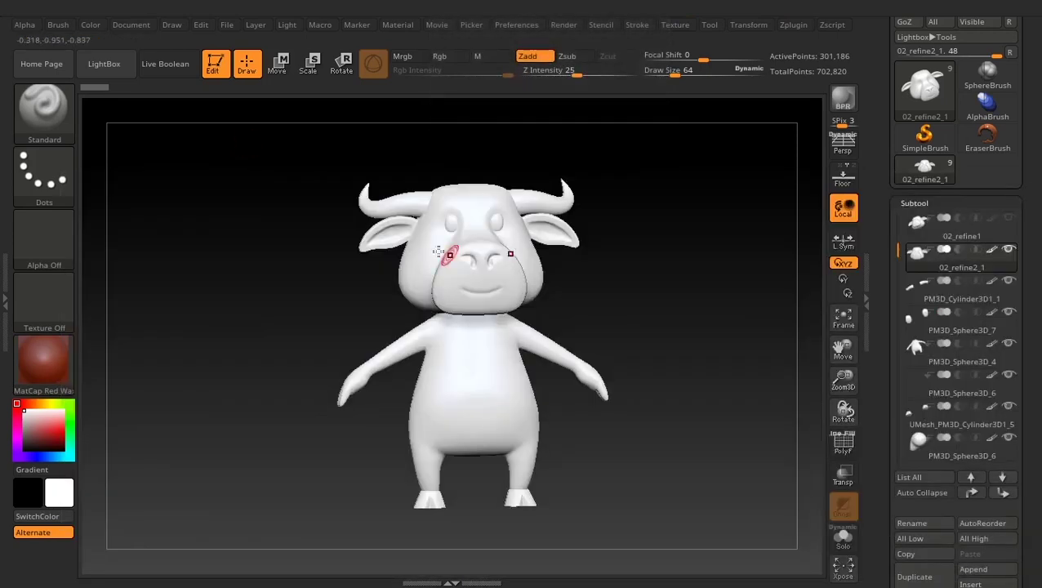
left_click(44, 359)
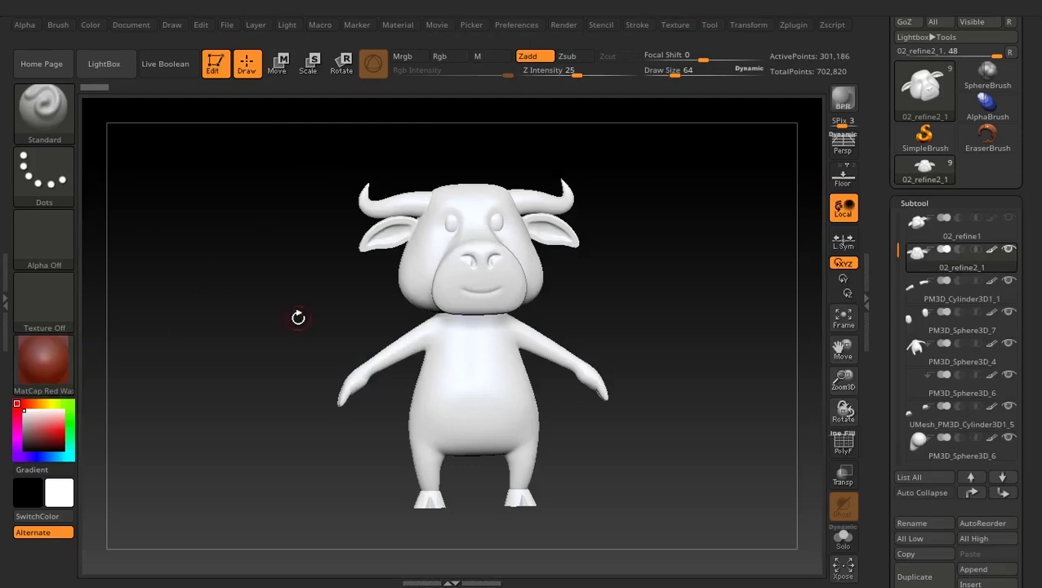
left_click(48, 357)
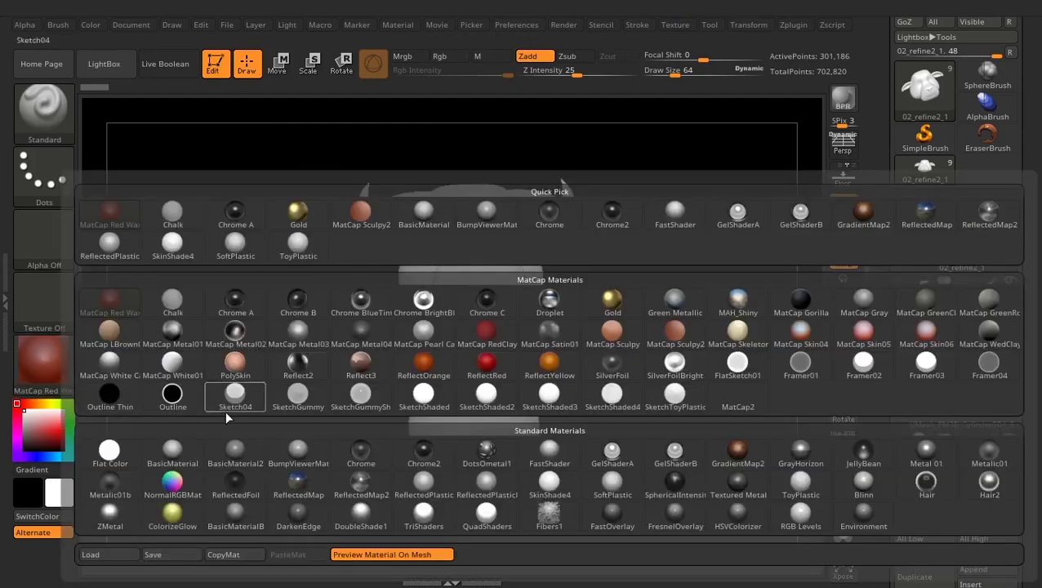
left_click(166, 456)
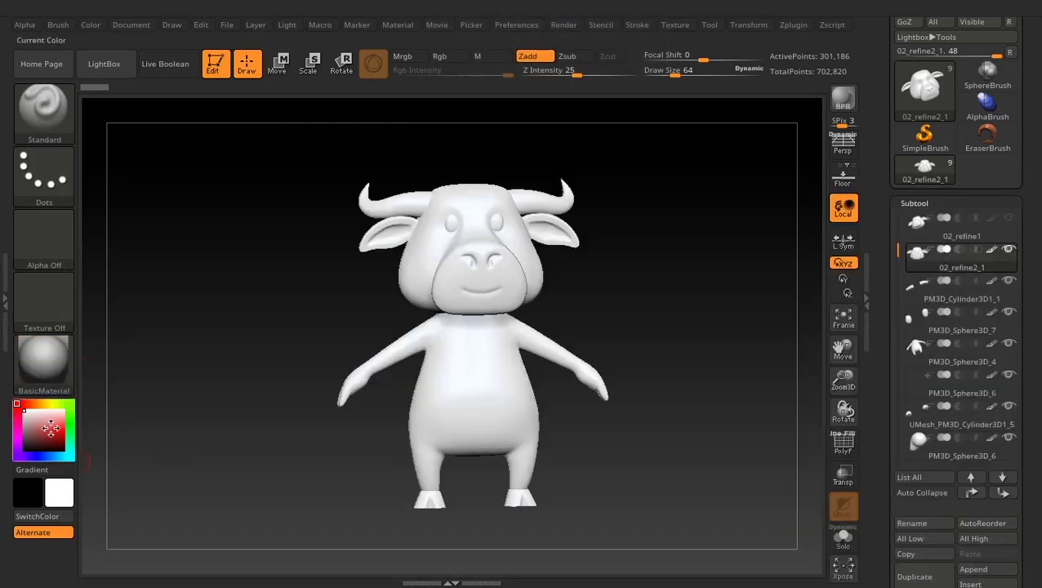
left_click(37, 403)
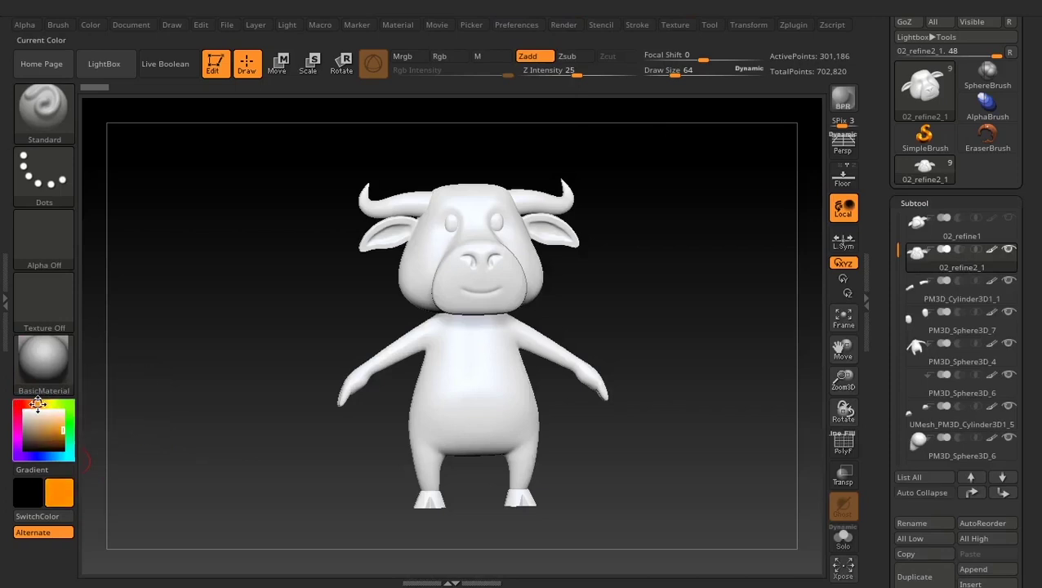
left_click_drag(61, 430, 52, 440)
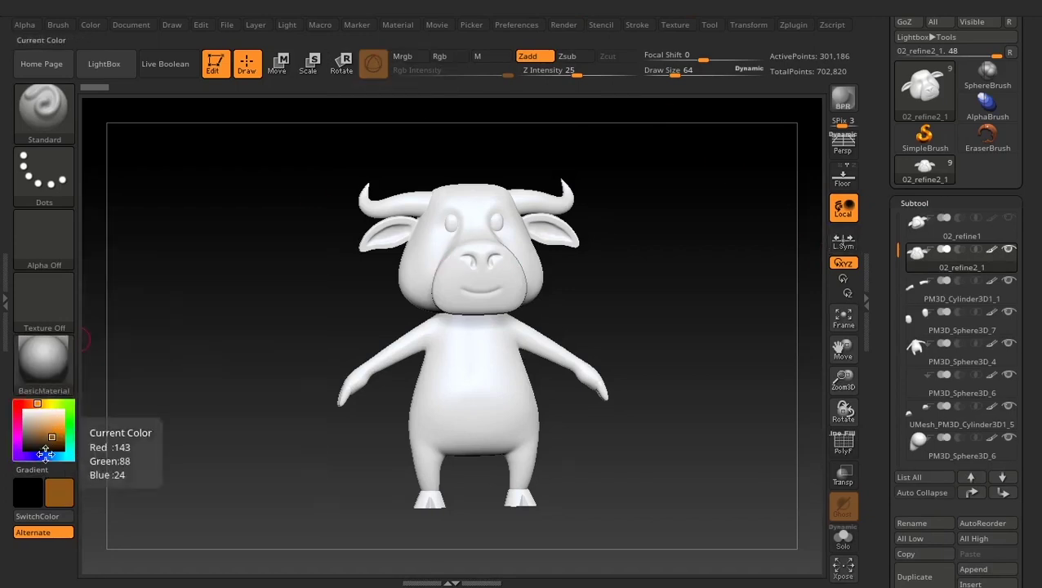
Enable Mrgb, turn Zadd off, and fill the head with the brown colour and basic material.
left_click(413, 60)
left_click(527, 56)
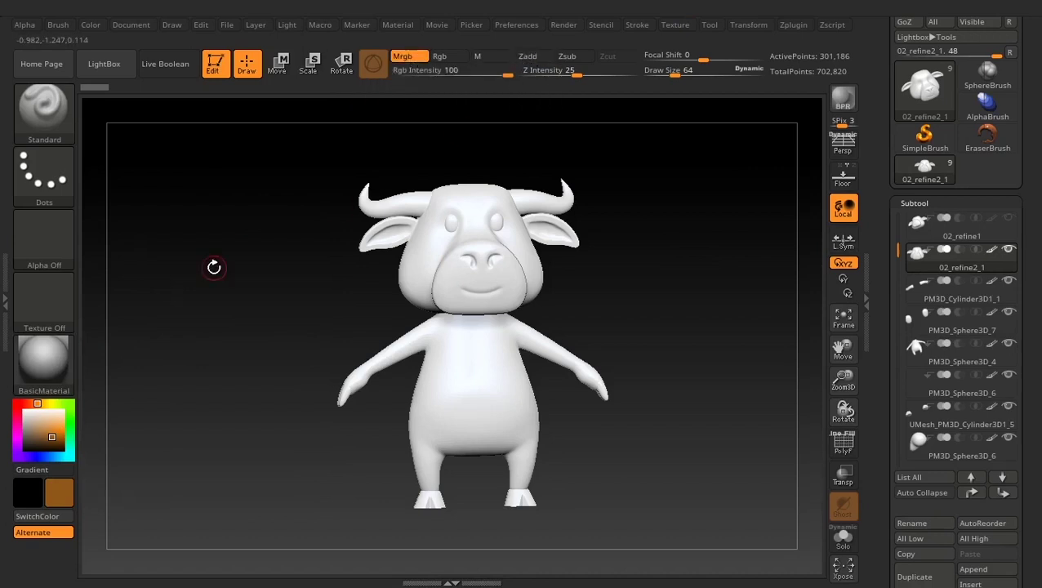
left_click(91, 25)
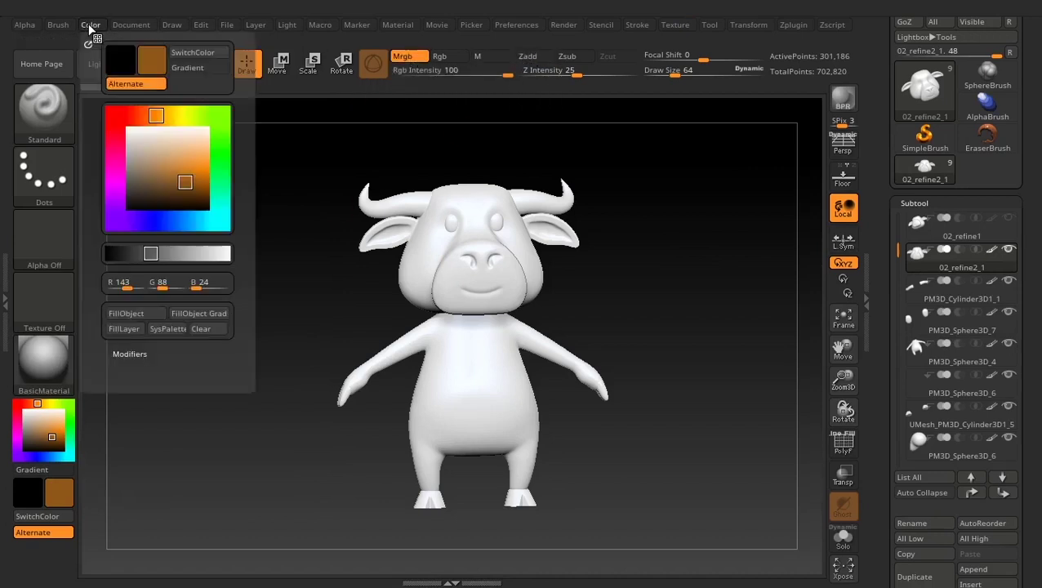
left_click(128, 314)
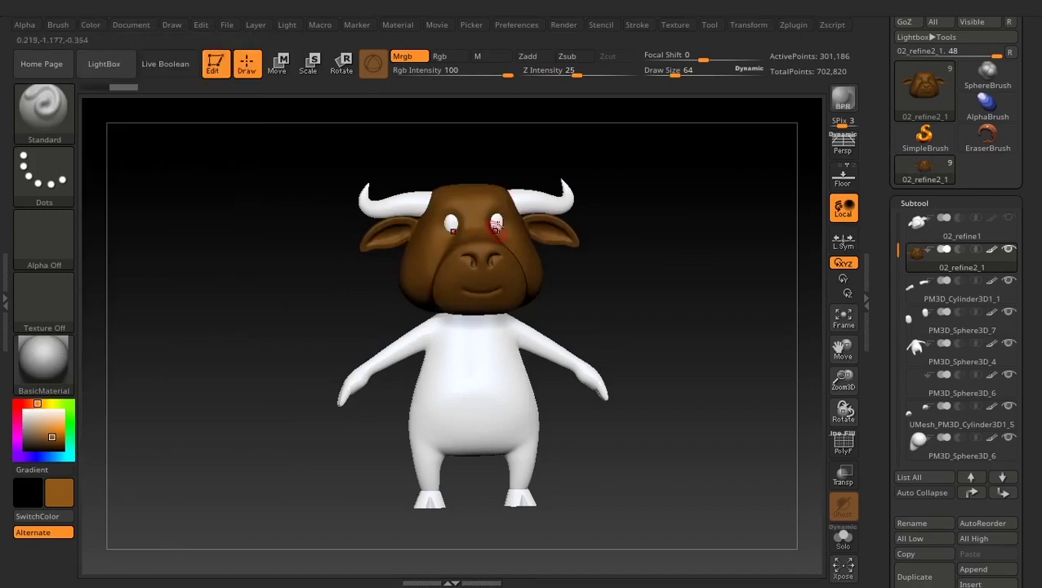
Lighten the brown to RGB 174, 111, 39 and fill the head again.
left_click_drag(190, 419, 231, 387)
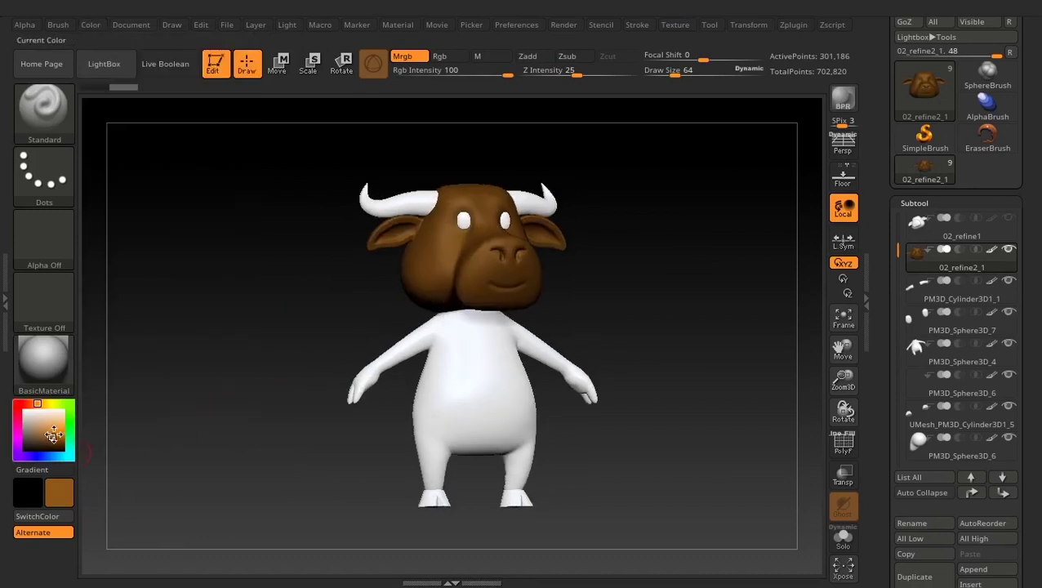
left_click(49, 434)
left_click(86, 26)
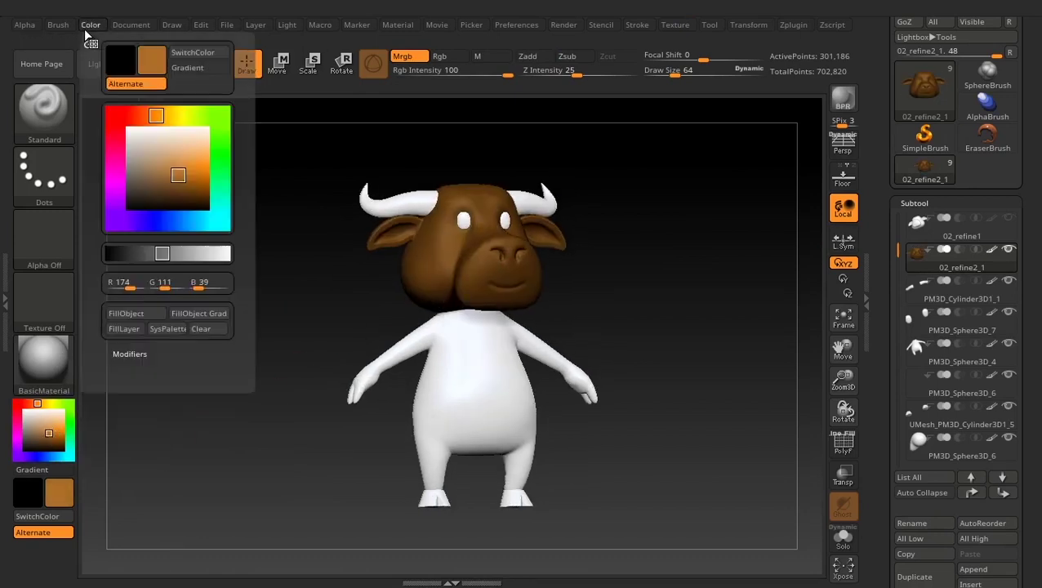
left_click(157, 316)
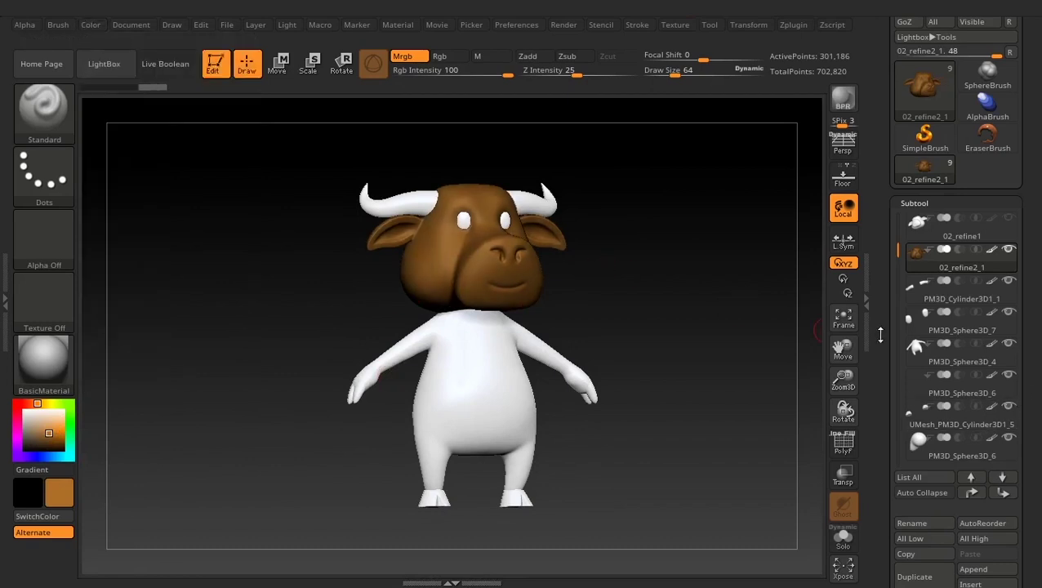
Select the body subtool PM3D_Sphere3D_4 and fill it with the same brown as the head.
left_click(917, 347)
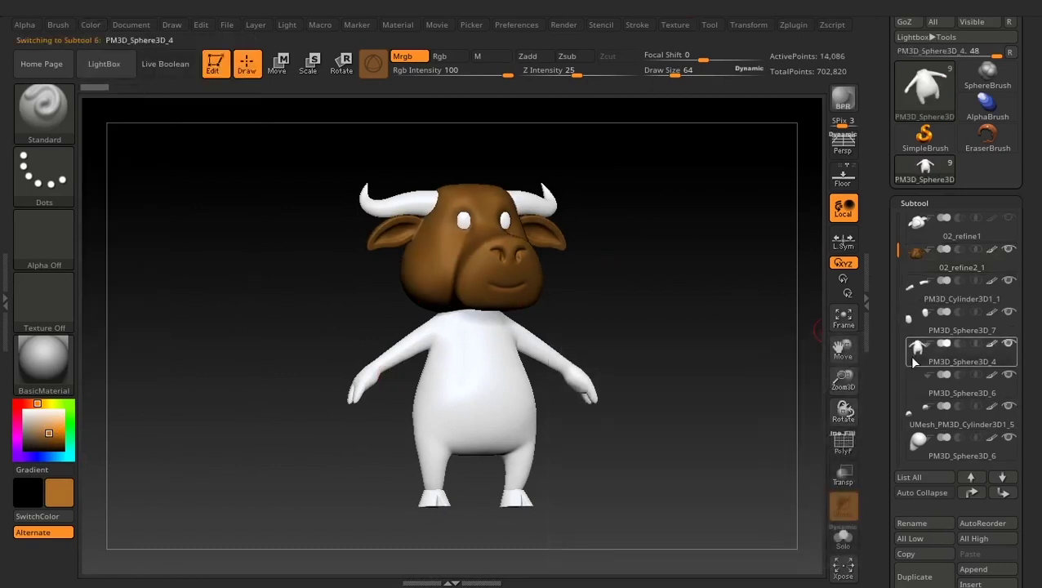
left_click(91, 25)
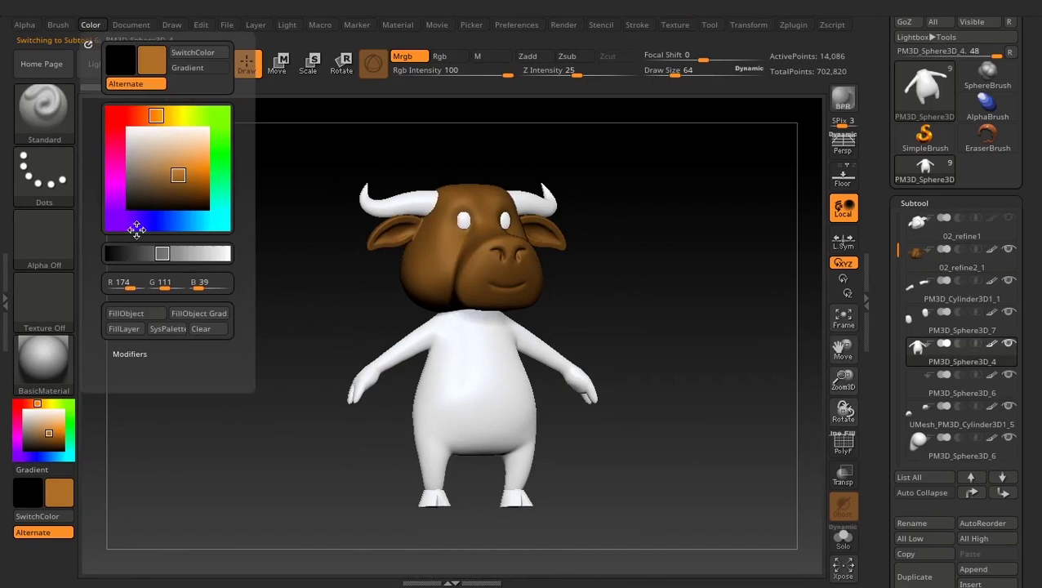
left_click(148, 311)
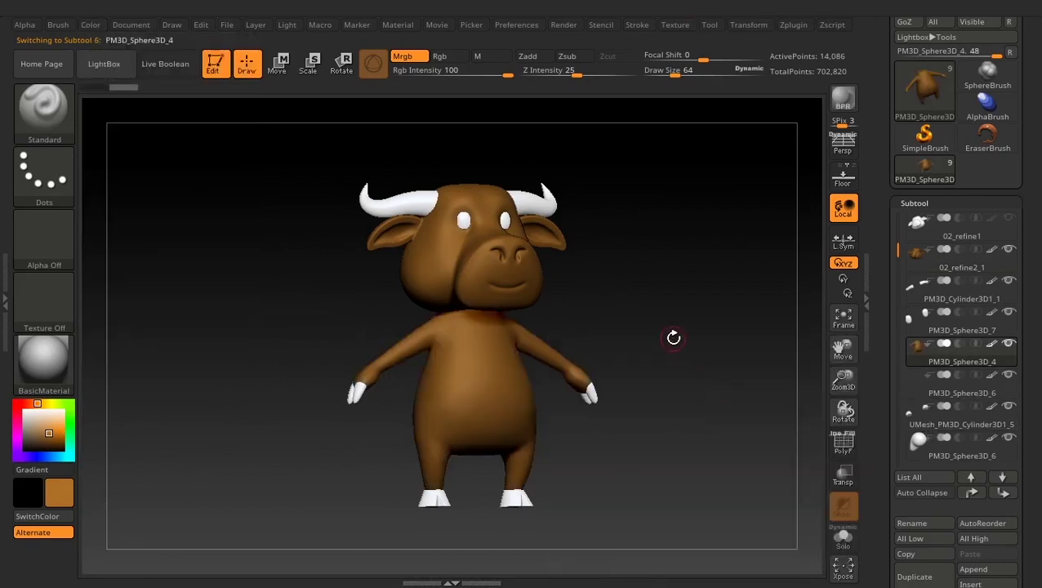
Select the tail tip subtool, set a darker brown of RGB 86, 54, 16, and fill it.
left_click_drag(672, 338, 727, 337)
left_click(916, 442)
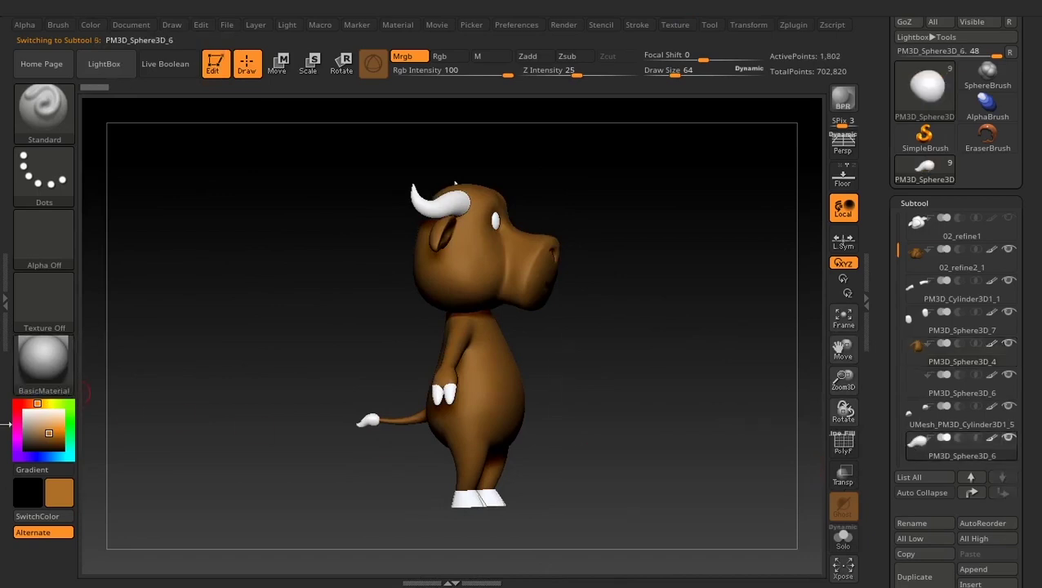
left_click_drag(49, 434, 51, 442)
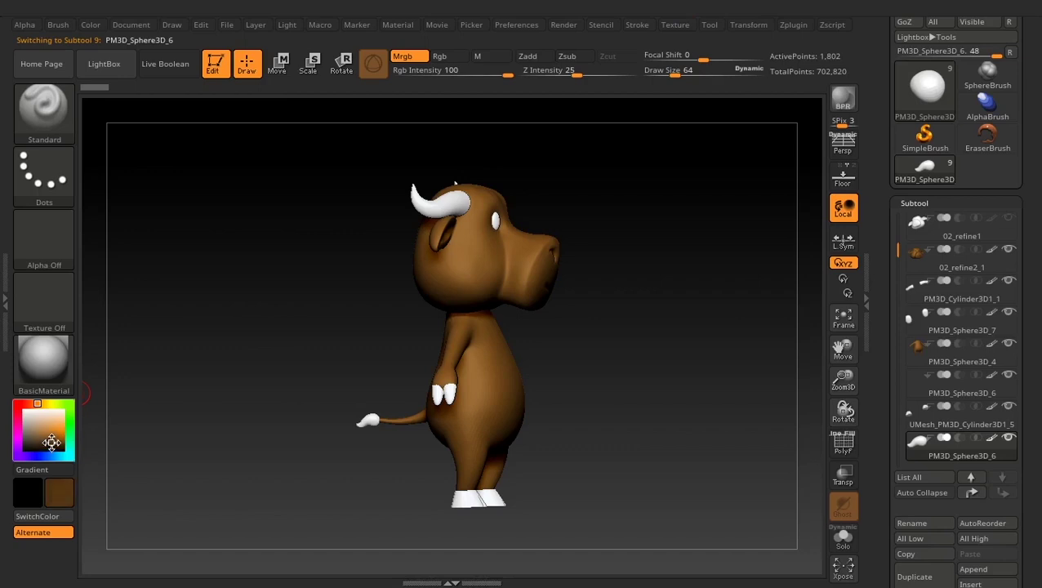
left_click(86, 26)
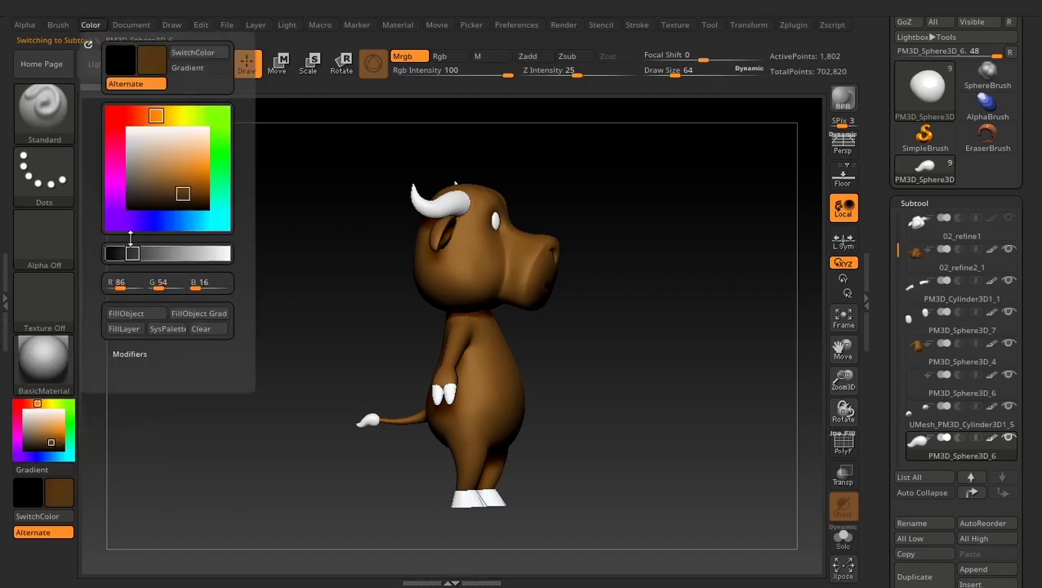
left_click(140, 315)
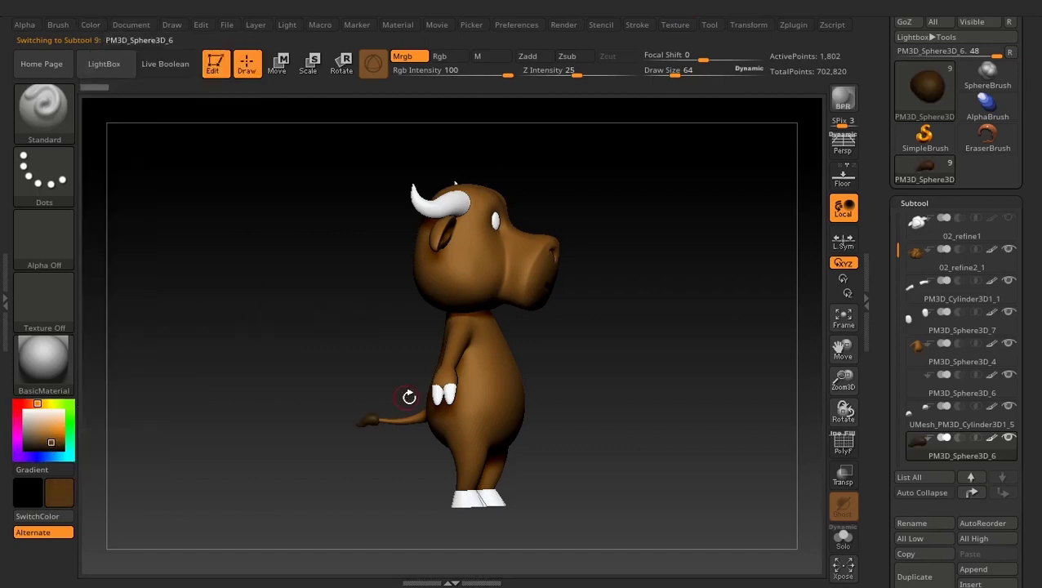
Select the hand hooves subtool, set a near-black colour of RGB 28, 28, 28, and fill it.
left_click(908, 389)
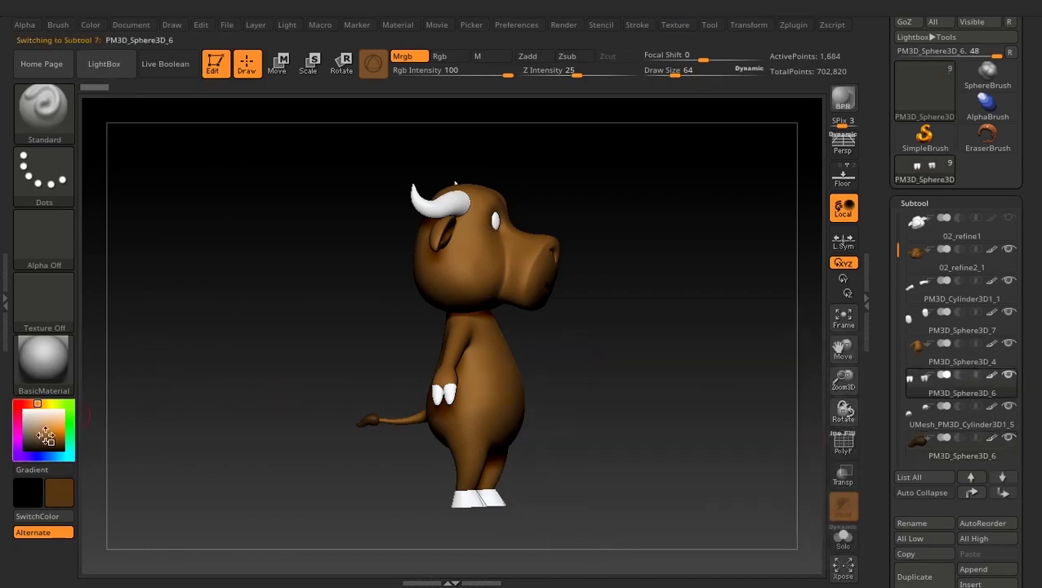
left_click(18, 445)
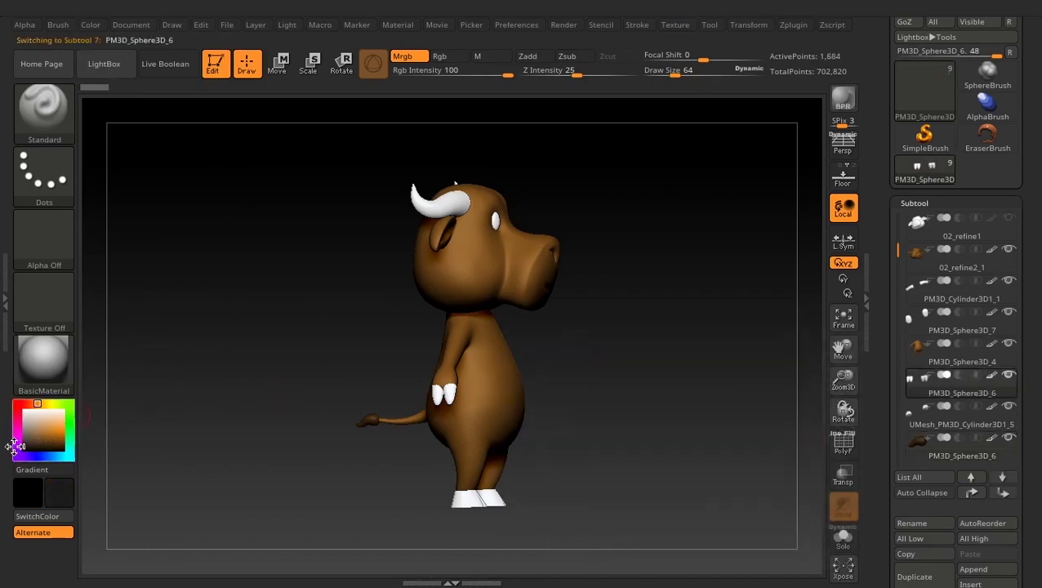
left_click(83, 26)
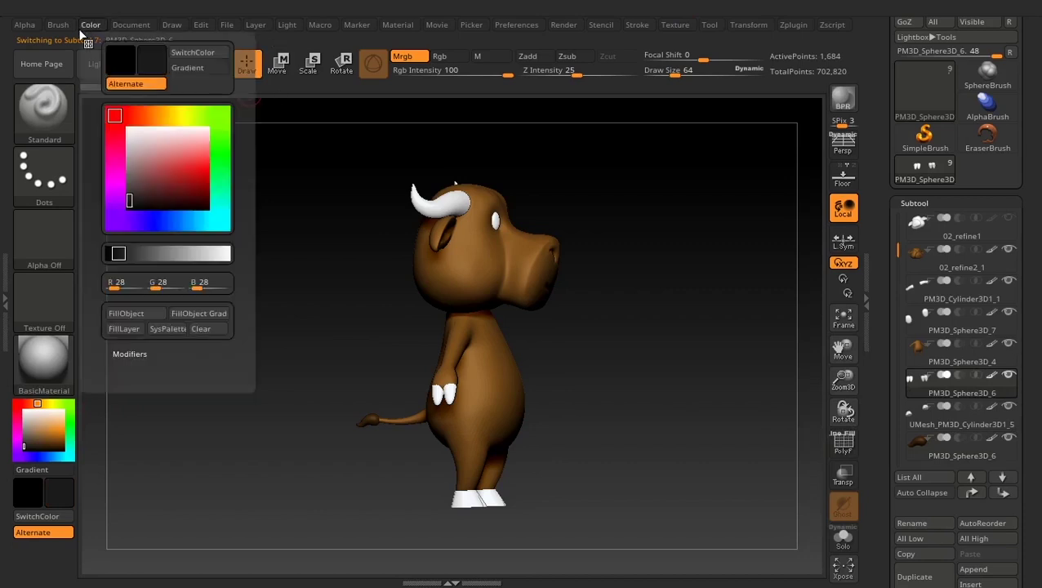
left_click(118, 314)
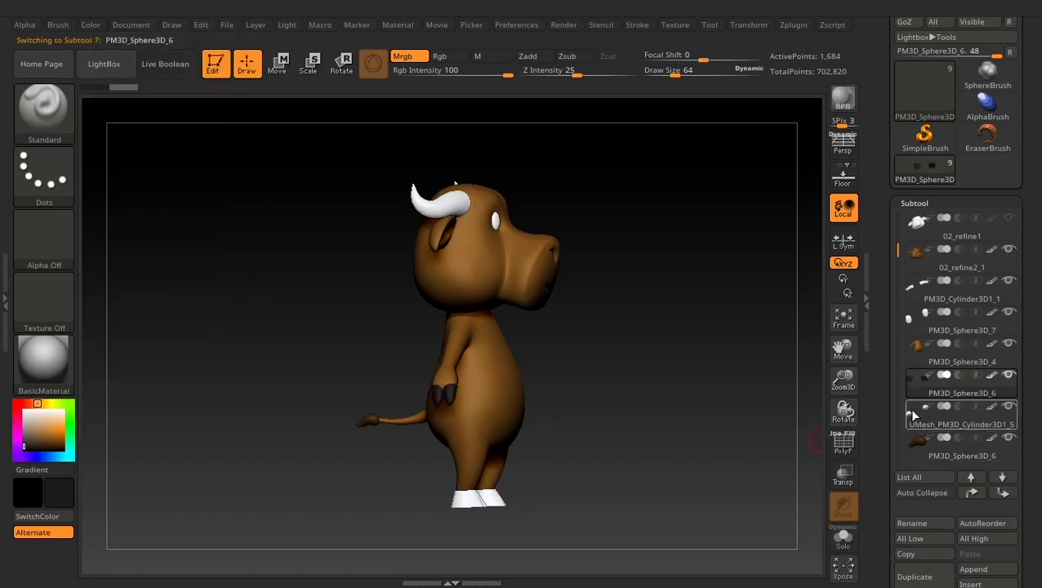
Select the foot hooves subtool UMesh_PM3D_Cylinder3D1_5 and fill it with the near-black RGB 28, 28, 28.
left_click(910, 419)
left_click(86, 25)
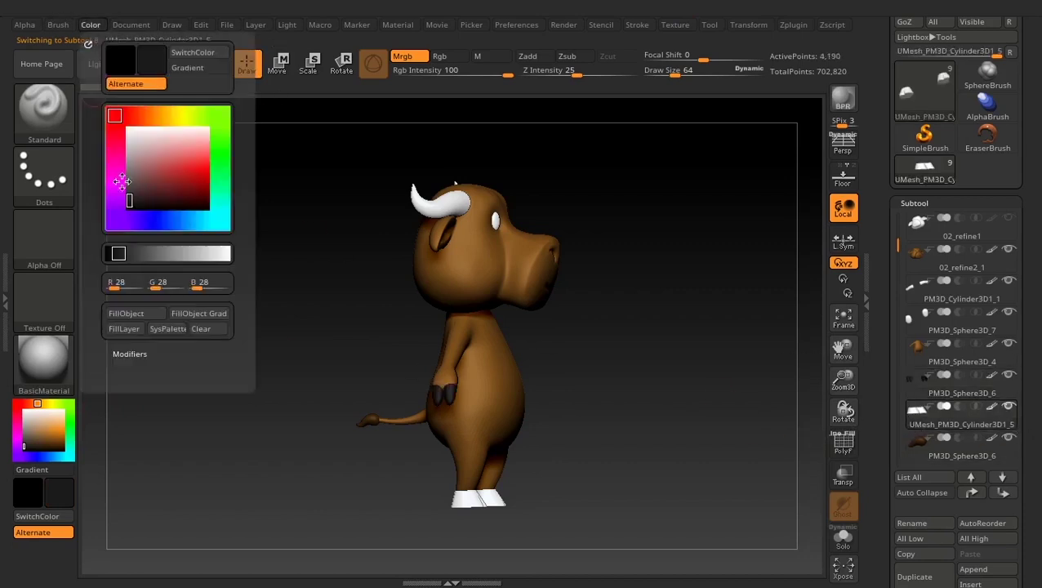
left_click(129, 326)
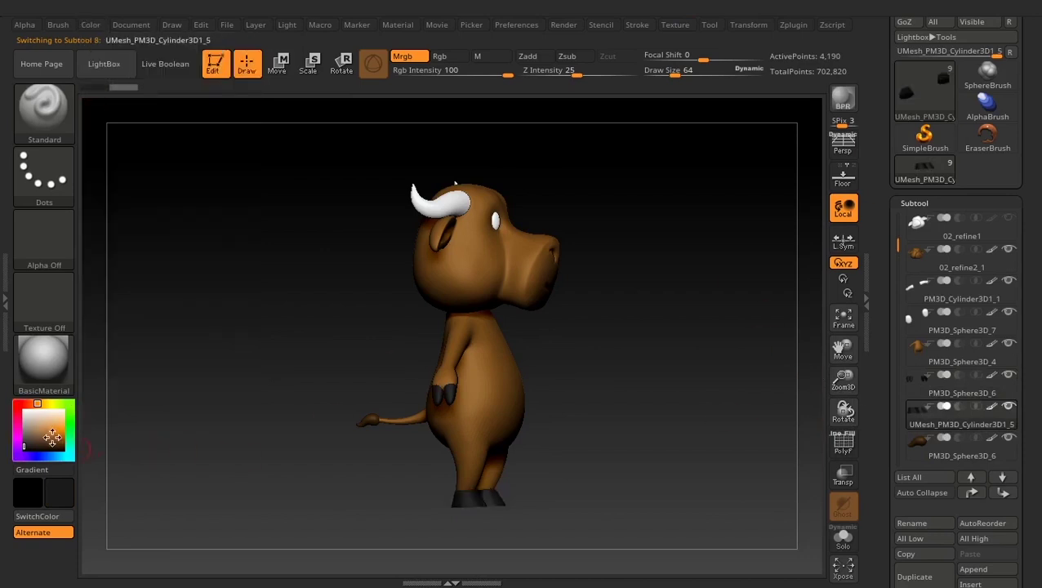
Select the horns subtool PM3D_Cylinder3D1_1, set a light grey of RGB 227, 227, 227, and fill it.
left_click_drag(24, 414, 12, 408)
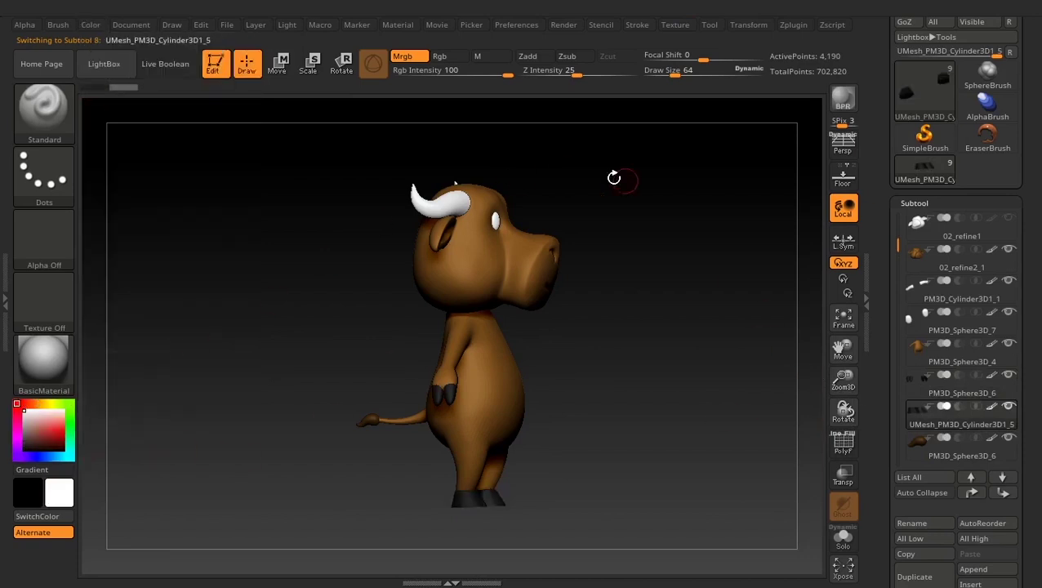
left_click(912, 289)
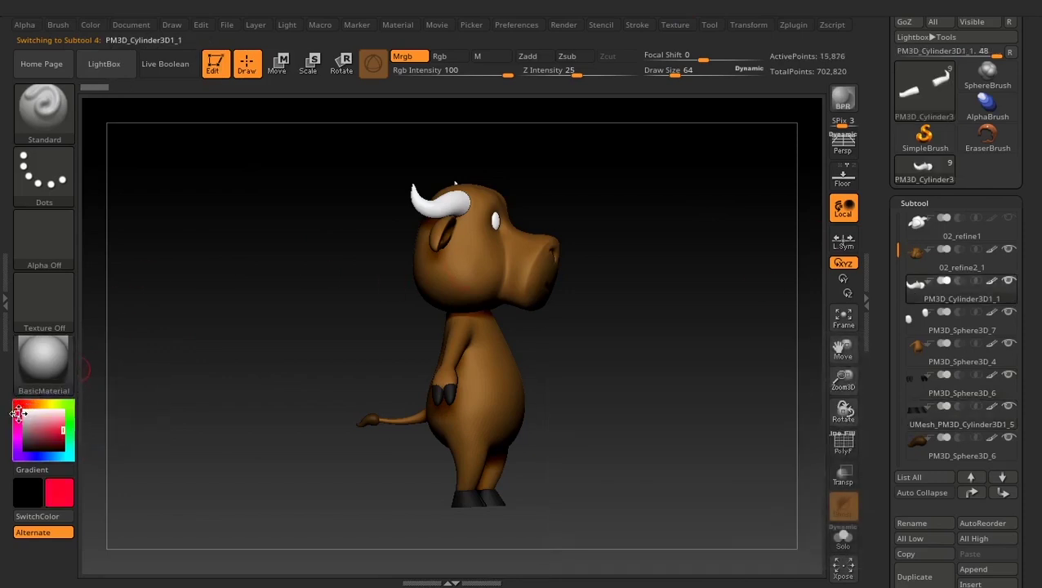
left_click(20, 416)
left_click_drag(18, 415, 16, 414)
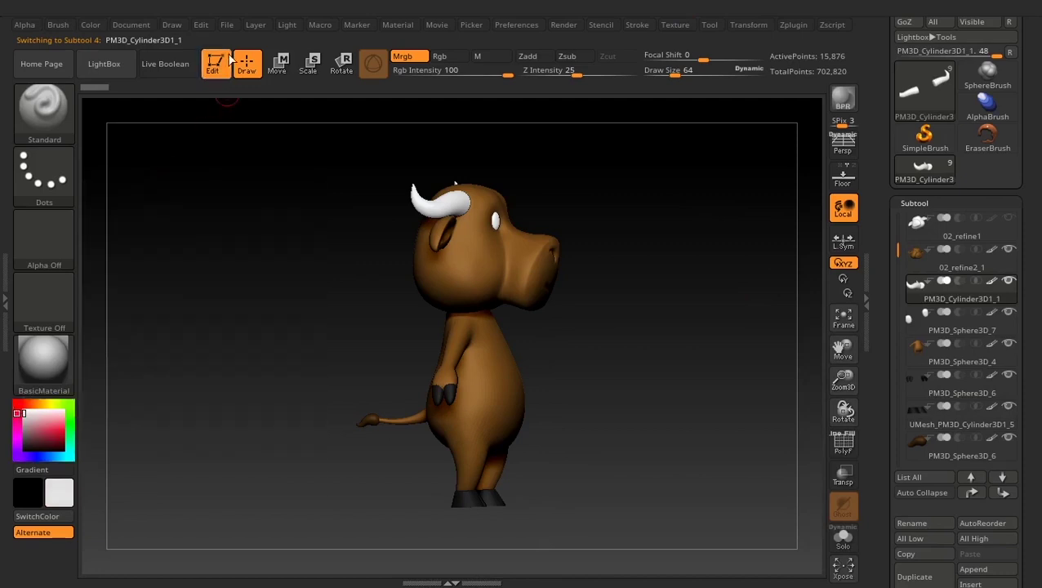
left_click(90, 25)
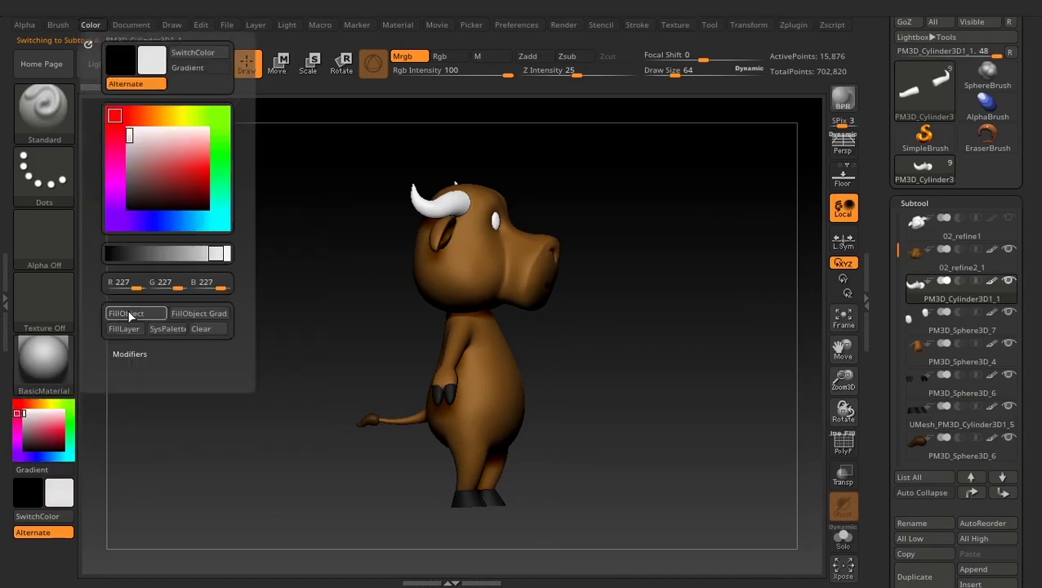
left_click(128, 315)
Select the eyes subtool PM3D_Sphere3D_7 and fill it with the ToyPlastic material and black.
mouse_move(649, 391)
left_mouse_down()
mouse_move(621, 395)
mouse_move(614, 380)
left_mouse_up()
left_click_drag(690, 275, 711, 338, "alt")
left_click(910, 320)
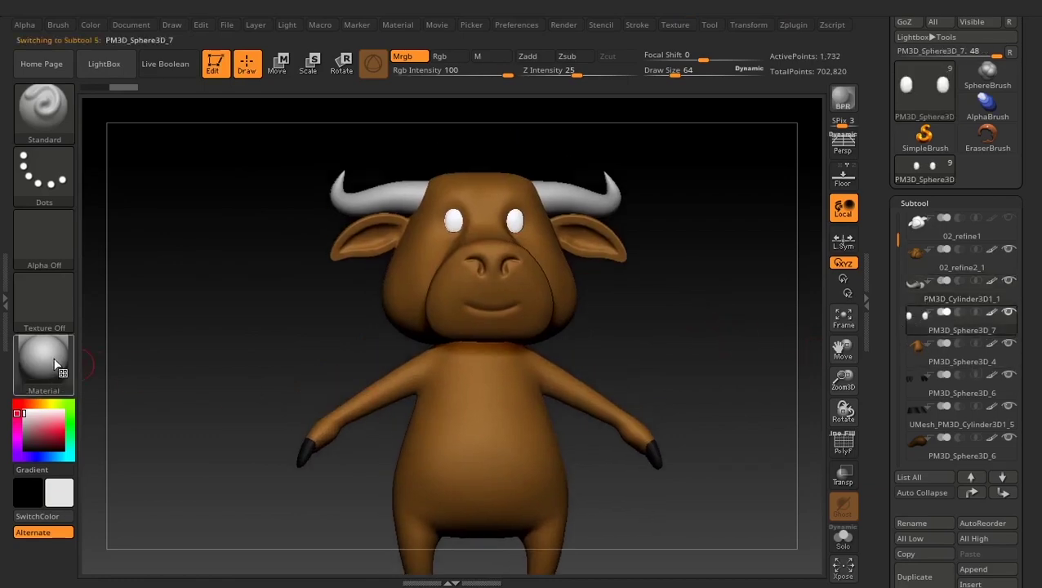
left_click(44, 359)
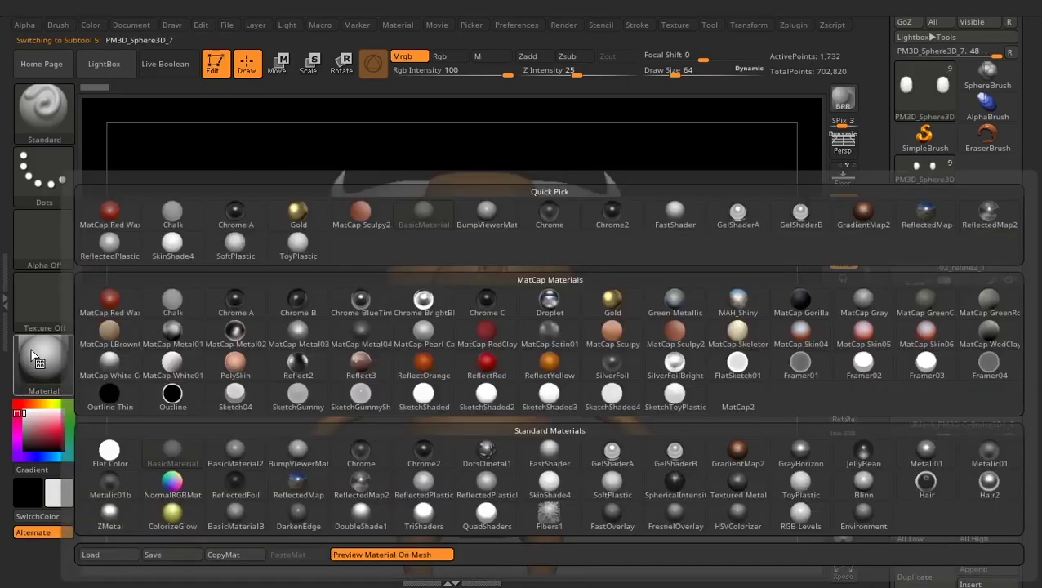
left_click(800, 486)
left_click_drag(49, 425, 19, 450)
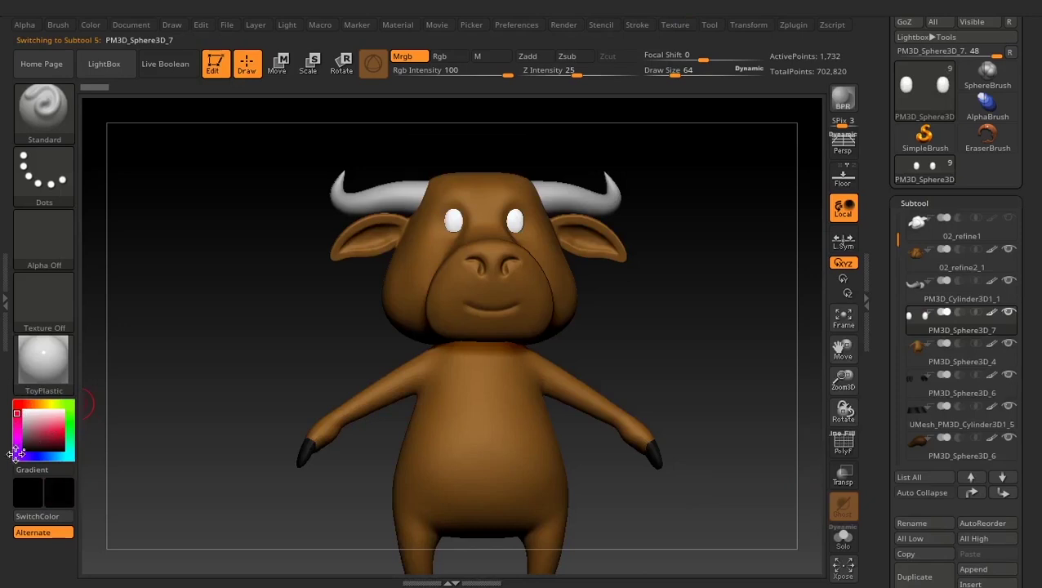
left_click(91, 27)
left_click(119, 315)
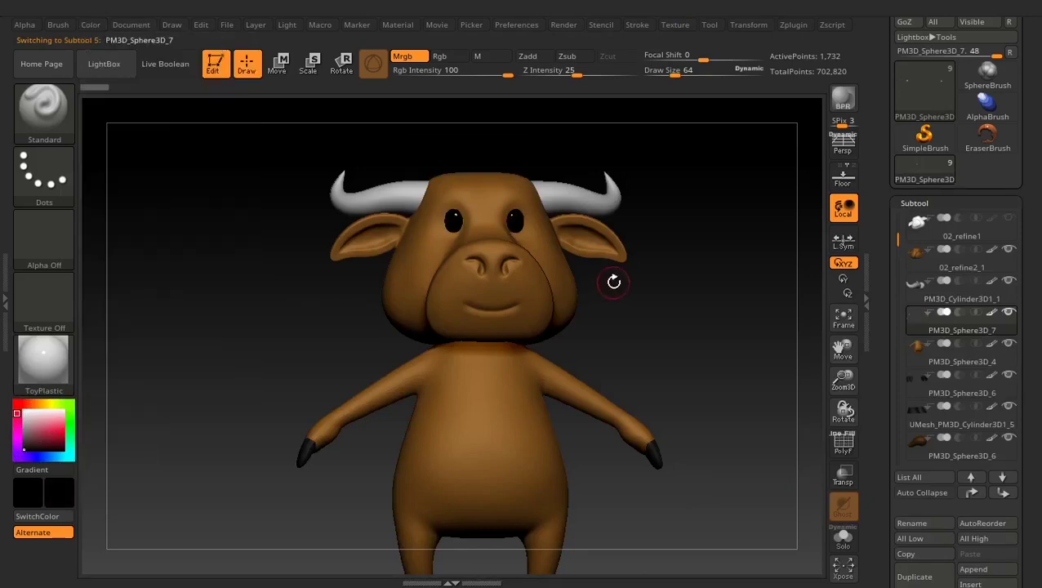
Set up Rgb-only painting on the head subtool 02_refine2_1, using a tan of RGB 213, 166, 112 lightened from its sampled brown.
left_click_drag(652, 313, 628, 307)
left_click_drag(674, 343, 657, 310)
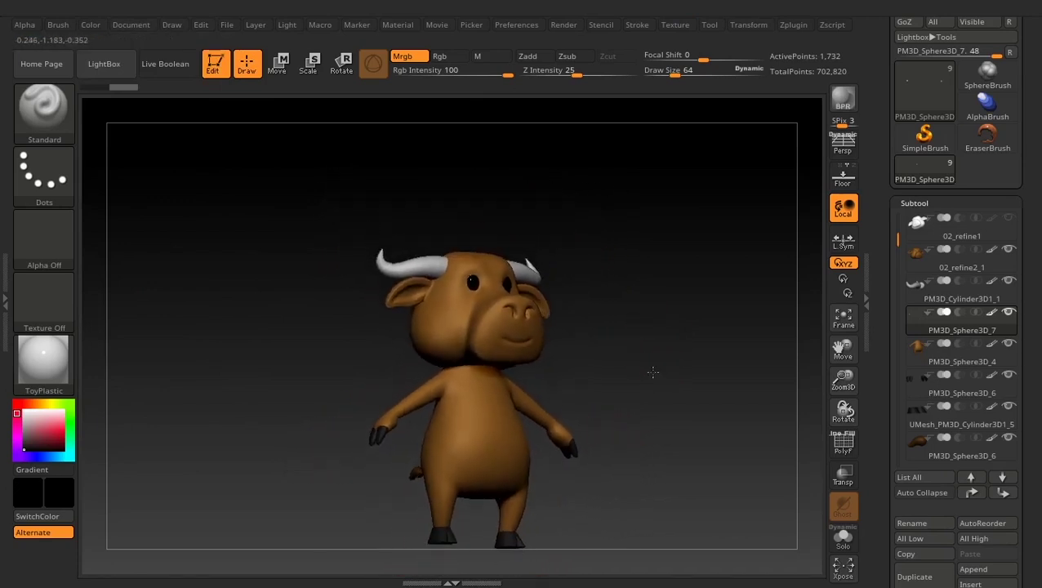
left_click_drag(653, 372, 644, 398, "shift")
left_click_drag(709, 383, 706, 280, "alt")
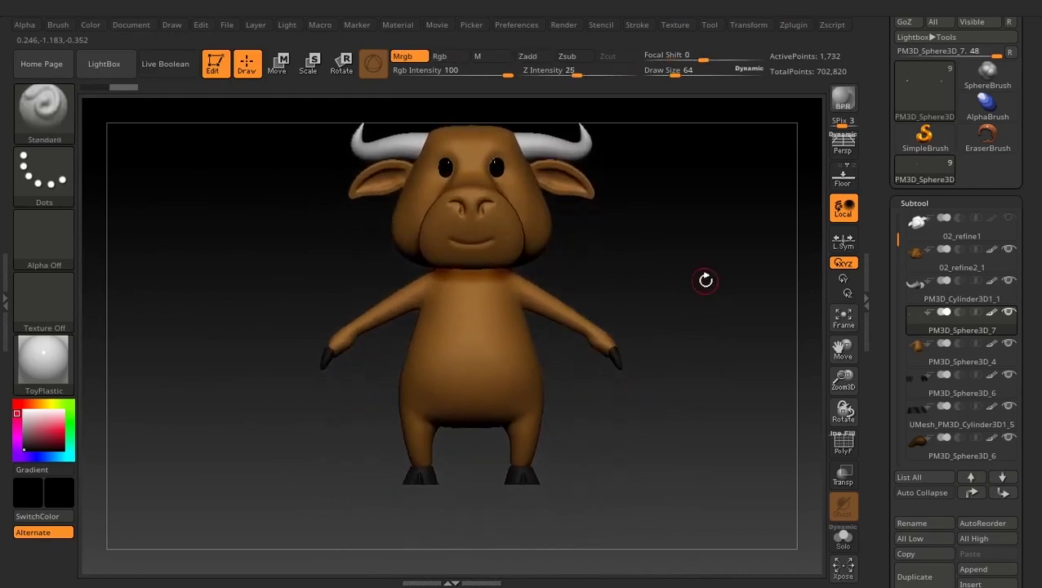
left_click_drag(582, 267, 606, 271)
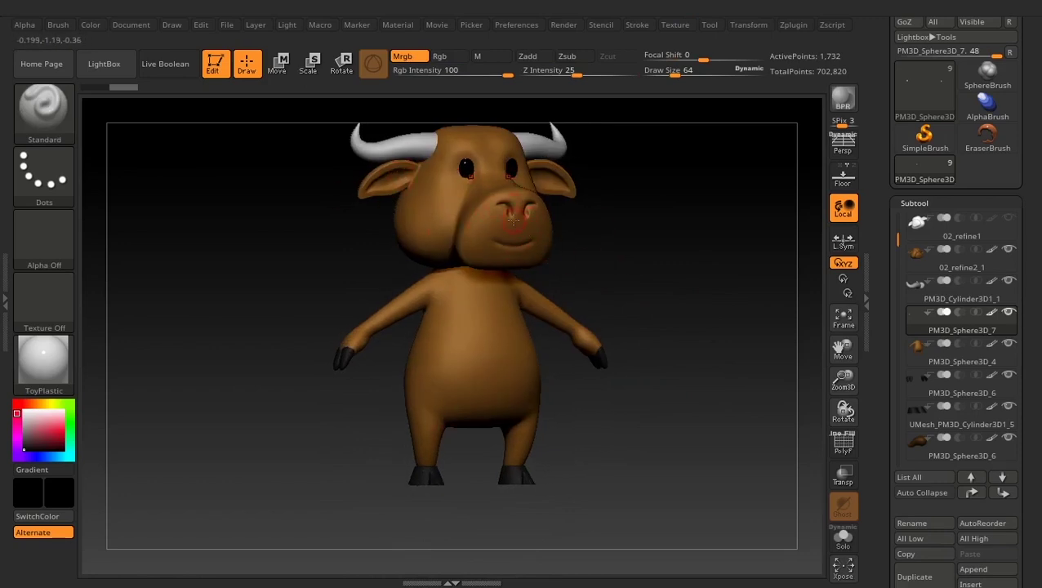
left_click(915, 262)
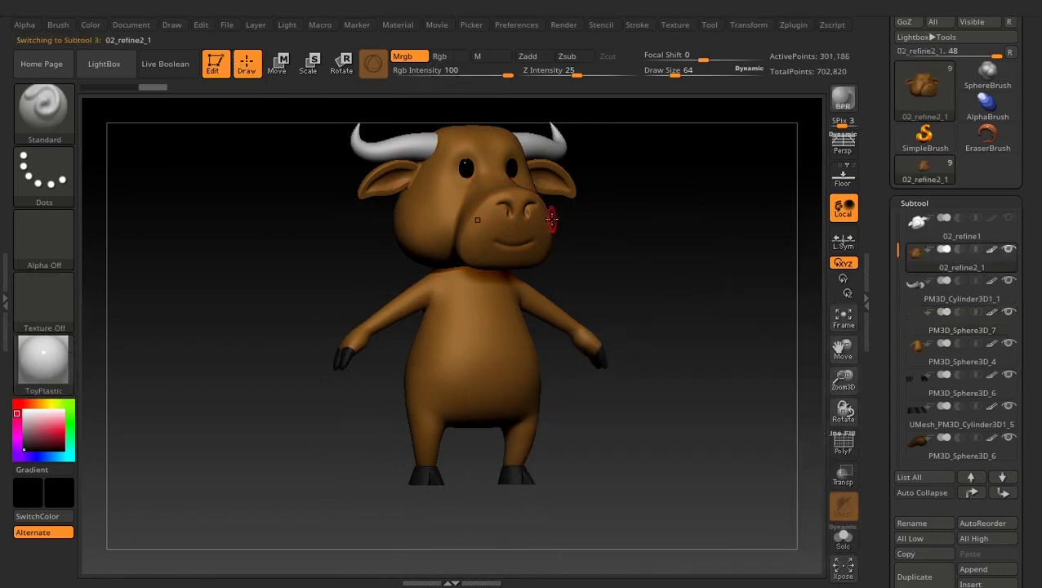
left_click(450, 57)
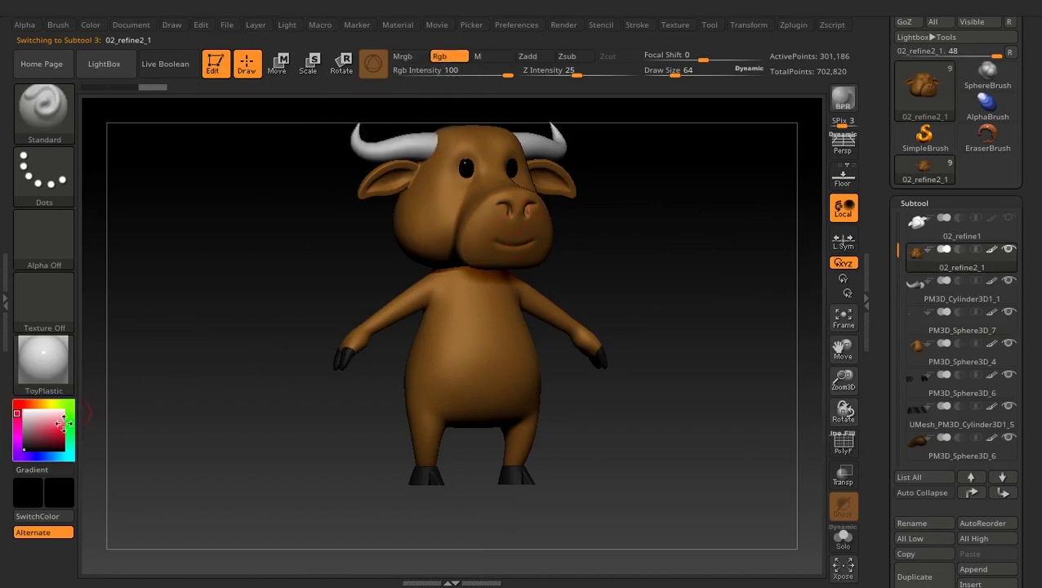
key("c")
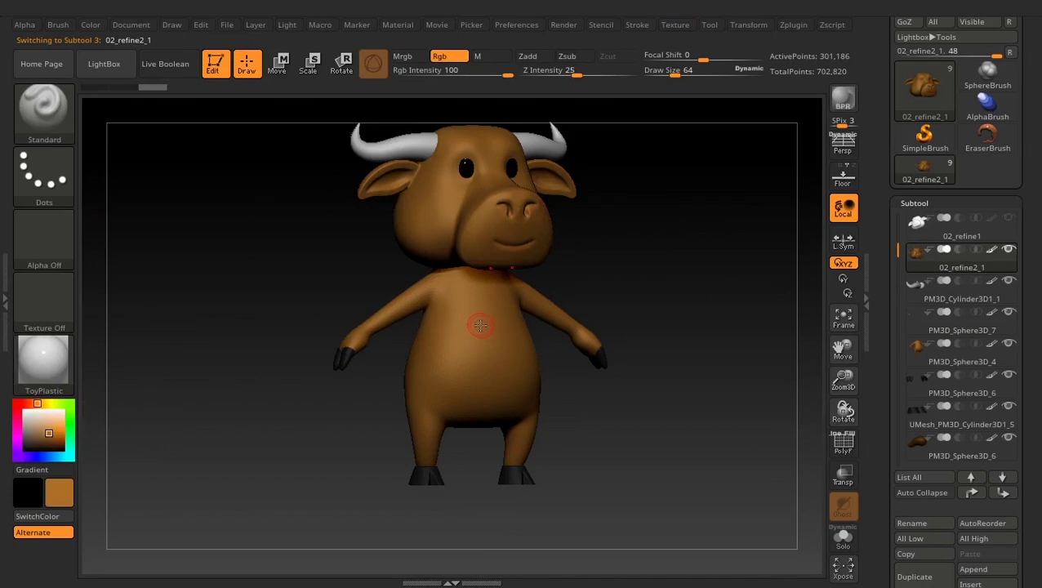
left_click_drag(49, 428, 45, 423)
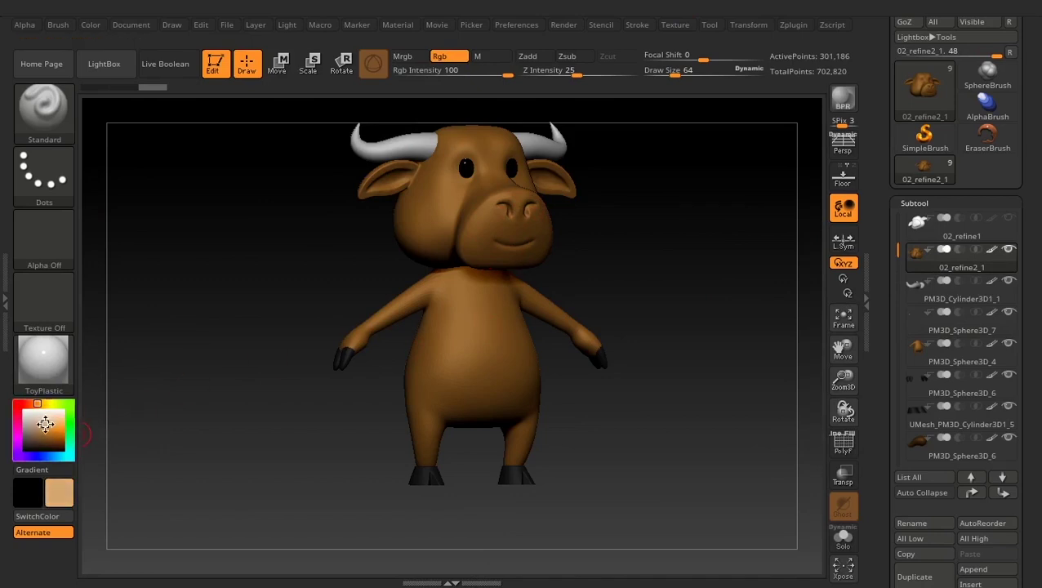
Try to paint the tan colour freehand across the muzzle.
left_click_drag(628, 249, 659, 349, "alt")
mouse_move(510, 299)
left_mouse_down()
mouse_move(481, 313)
mouse_move(537, 294)
mouse_move(527, 320)
left_mouse_up()
left_click_drag(686, 351, 641, 312)
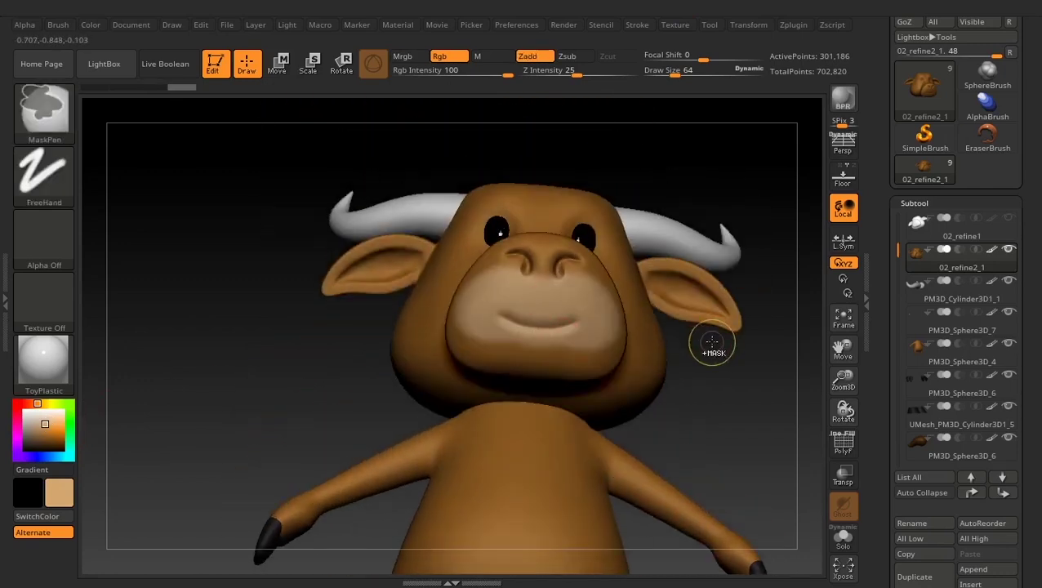
key("ctrl+z")
Switch the mask stroke to Lasso and mask the front of the muzzle from the side view.
left_click_drag(710, 378, 756, 379, "shift")
mouse_move(592, 249)
left_mouse_down("alt")
mouse_move(614, 299)
mouse_move(613, 335)
left_mouse_up("alt")
left_click(54, 181, "ctrl")
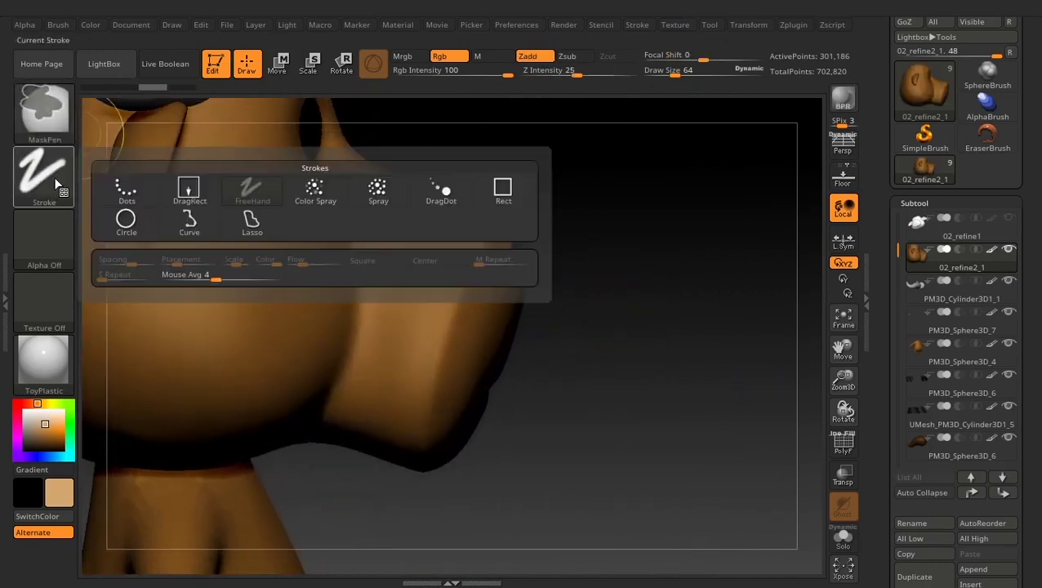
left_click(249, 232, "ctrl")
left_click_drag(647, 282, 625, 196, "ctrl")
mouse_move(552, 171)
left_mouse_down("ctrl")
mouse_move(521, 194)
mouse_move(463, 278)
mouse_move(424, 428)
mouse_move(508, 528)
mouse_move(637, 333)
mouse_move(618, 334)
left_mouse_up("ctrl")
key("ctrl")
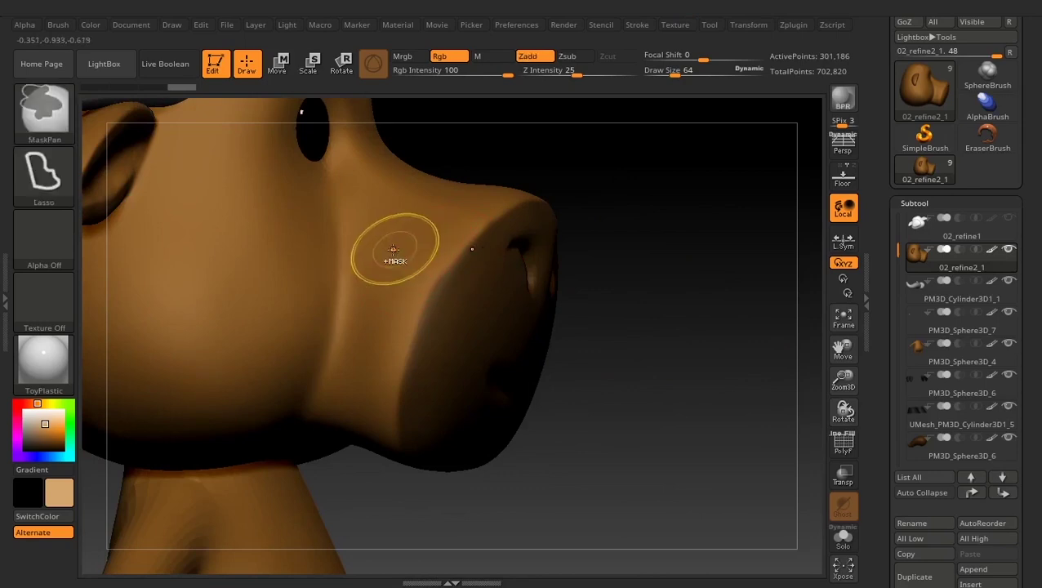
Switch the mask stroke to Dots and erase the excess mask along the muzzle's rear edge.
left_click(46, 184)
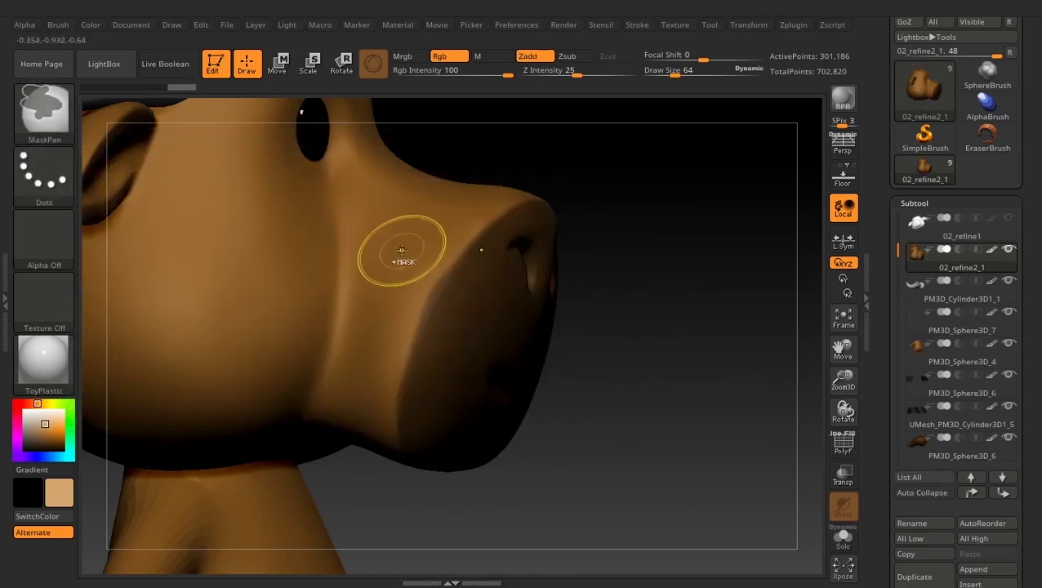
key("alt")
left_click_drag(403, 263, 399, 276, "ctrl+alt")
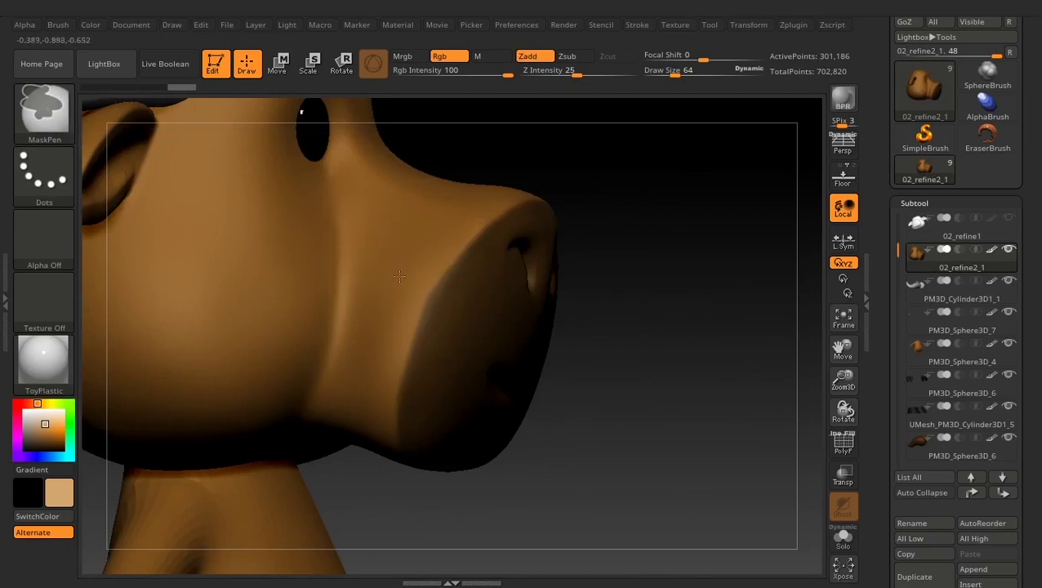
left_click_drag(371, 330, 371, 333, "ctrl+alt")
left_click_drag(407, 260, 408, 266, "ctrl+alt")
left_click_drag(362, 350, 362, 354, "ctrl+alt")
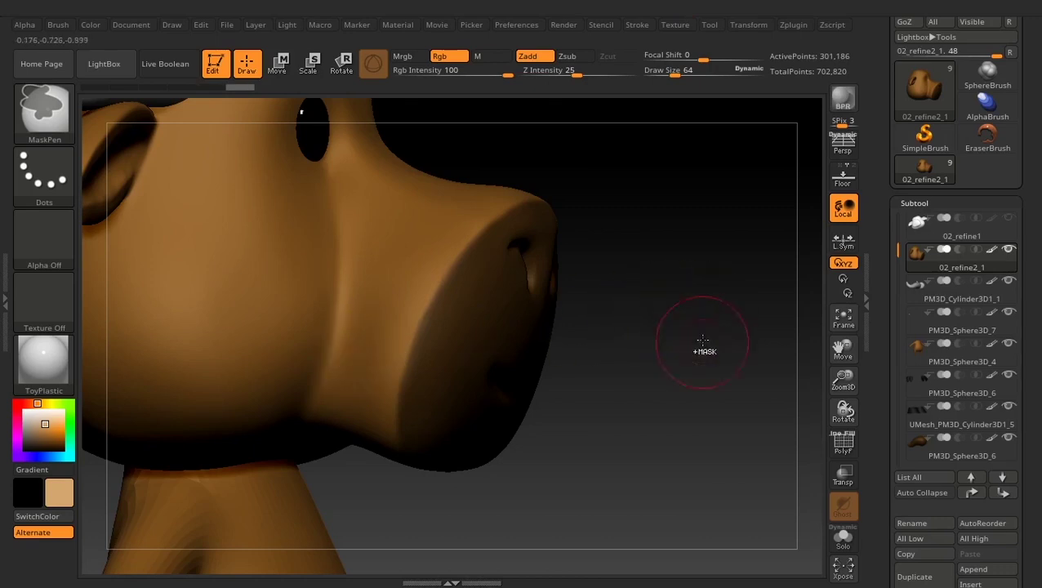
Check the muzzle mask and invert it so that only the muzzle stays unmasked.
mouse_move(684, 372)
left_mouse_down()
mouse_move(661, 377)
mouse_move(747, 351)
left_mouse_up()
left_click(716, 326, "ctrl")
left_click(684, 331, "ctrl")
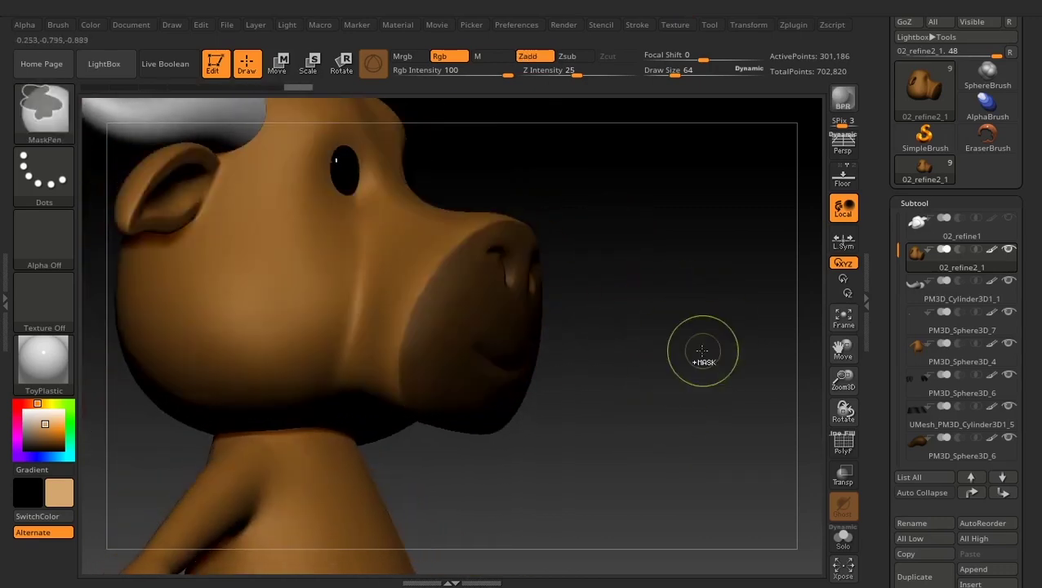
left_click(700, 350, "ctrl")
left_click_drag(428, 260, 467, 243)
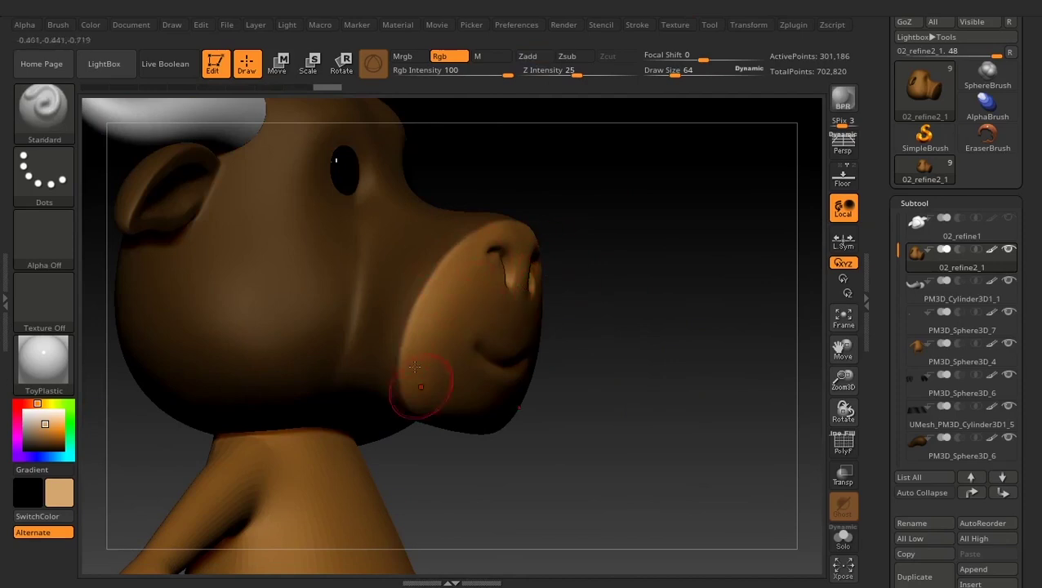
left_click(619, 307, "ctrl")
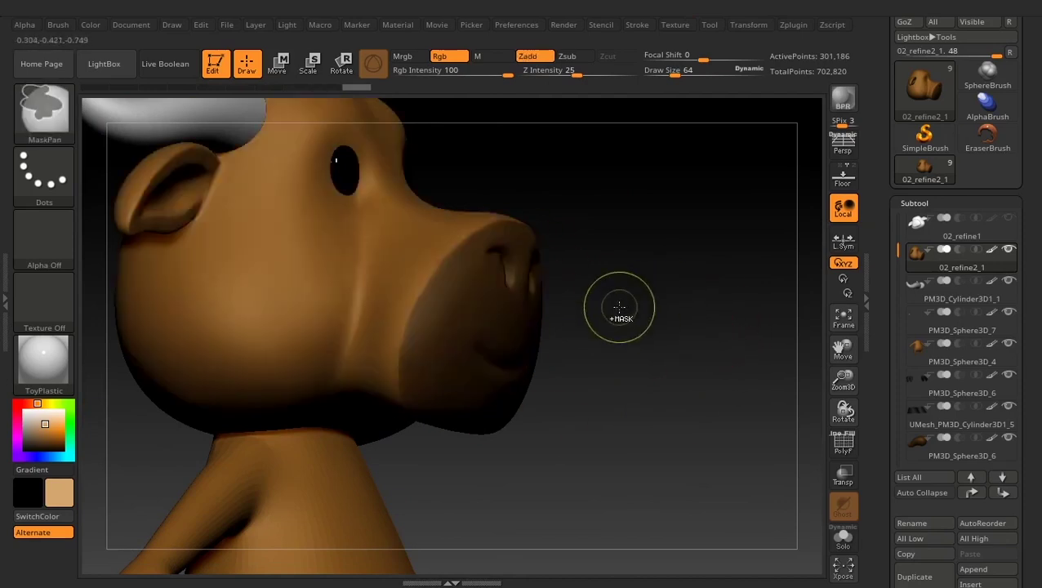
left_click(618, 307, "ctrl")
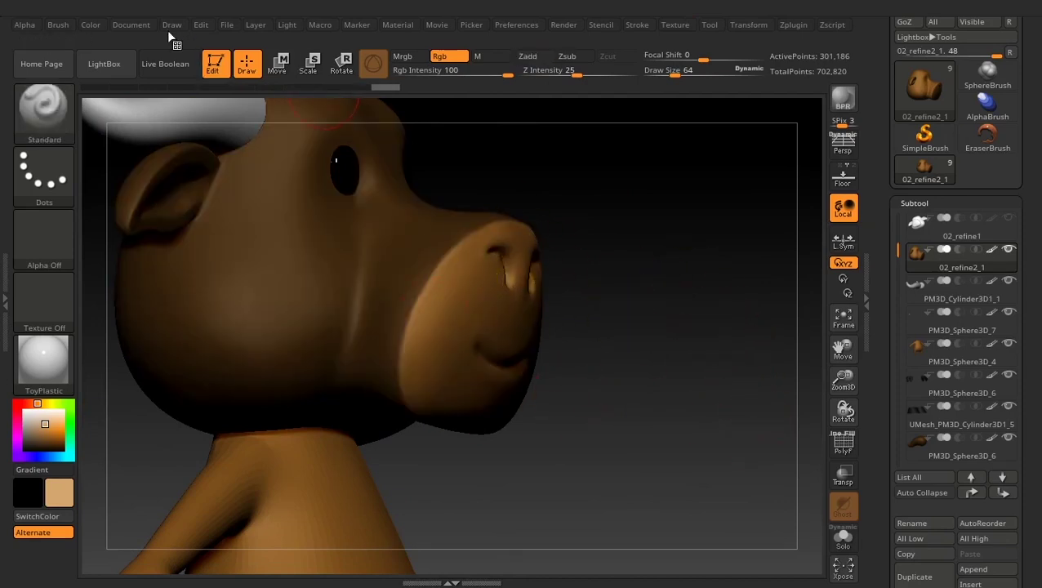
Fill the unmasked muzzle with the tan colour and clear the mask.
left_click(85, 25)
left_click(137, 307)
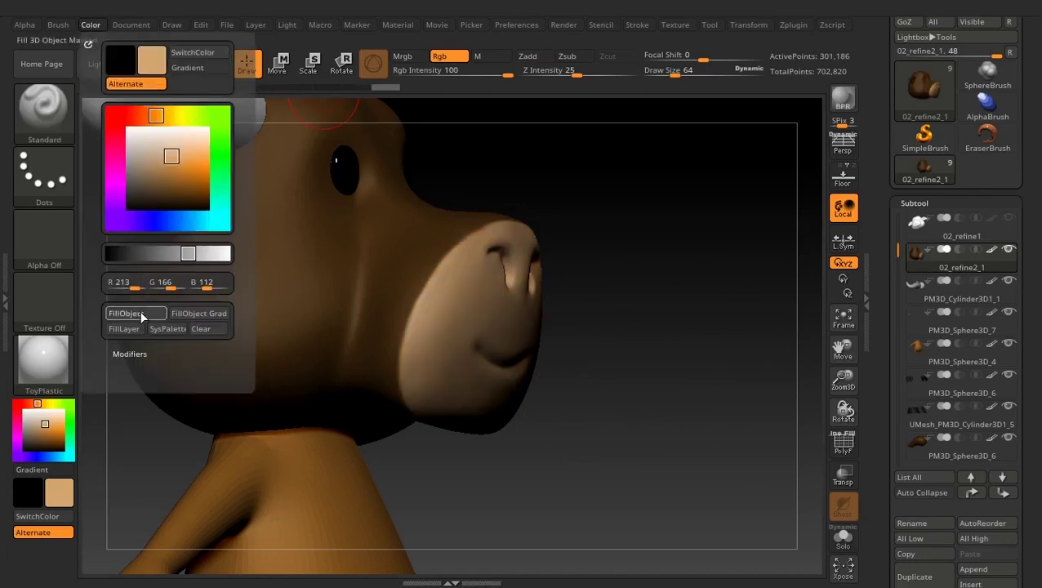
left_click_drag(681, 341, 661, 356)
left_click_drag(721, 325, 636, 473, "ctrl")
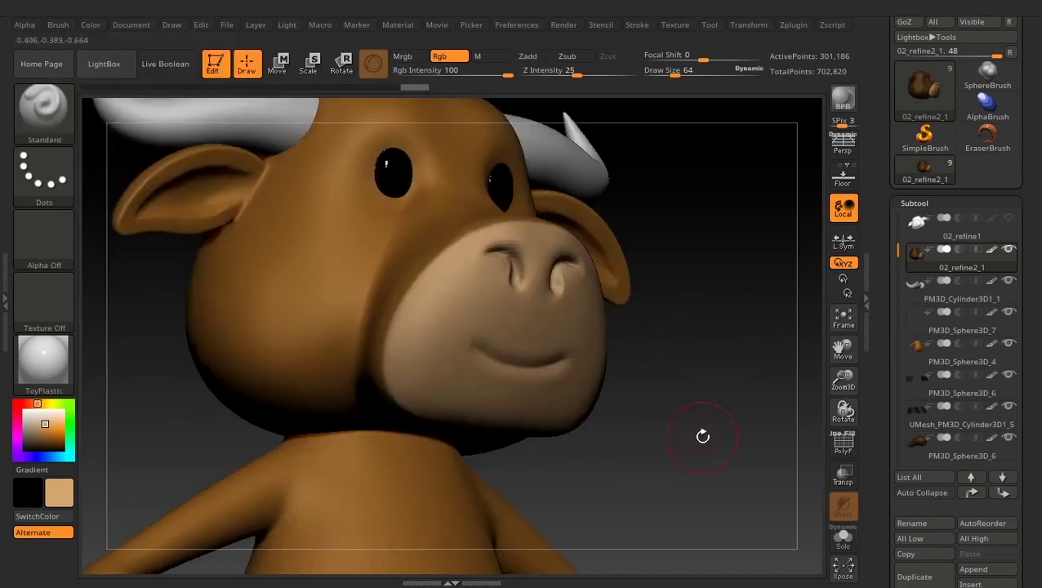
Set the draw size to 20 and paint a mask over the inner surface of the ear.
left_click_drag(701, 436, 666, 432)
left_click_drag(177, 302, 216, 368, "alt")
mouse_move(141, 382)
left_mouse_down("alt")
mouse_move(462, 476)
mouse_move(430, 407)
mouse_move(419, 428)
mouse_move(439, 437)
mouse_move(421, 451)
mouse_move(437, 473)
left_mouse_up("alt")
key("space")
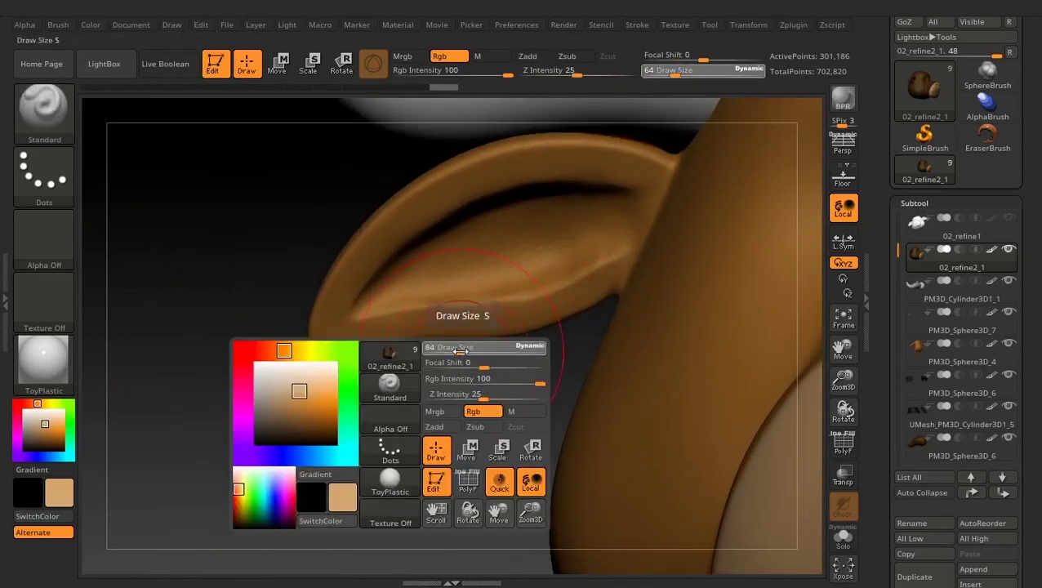
left_click_drag(458, 348, 440, 349)
mouse_move(469, 270)
left_mouse_down("ctrl")
mouse_move(555, 261)
mouse_move(594, 241)
mouse_move(620, 203)
mouse_move(571, 200)
mouse_move(461, 245)
mouse_move(547, 237)
left_mouse_up("ctrl")
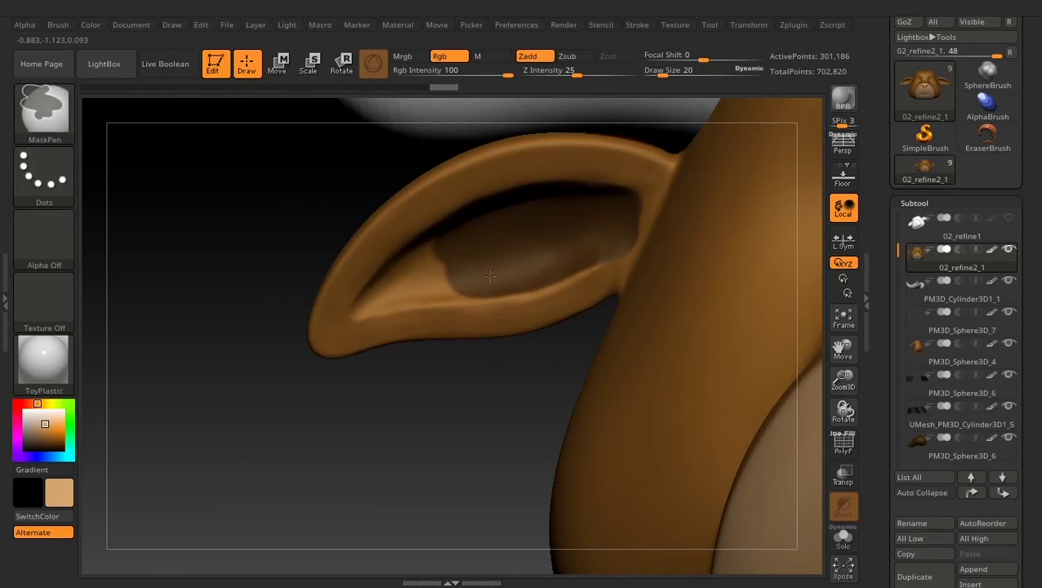
left_click_drag(489, 277, 390, 292, "ctrl")
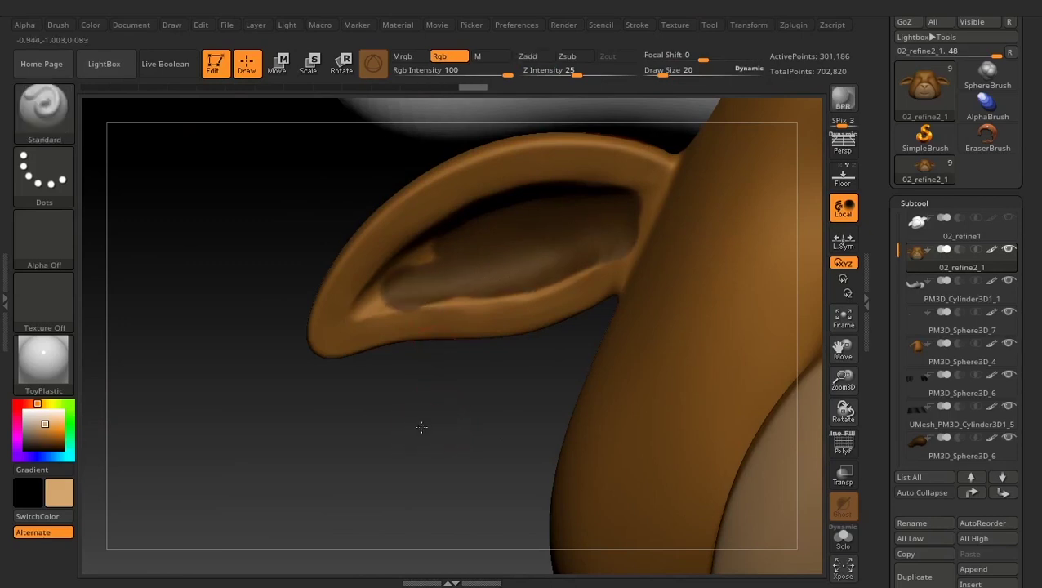
Extend the mask over the rest of the ear's inner surface, up to its upper edge.
mouse_move(421, 427)
left_mouse_down("alt")
mouse_move(461, 500)
mouse_move(479, 491)
mouse_move(479, 527)
left_mouse_up("alt")
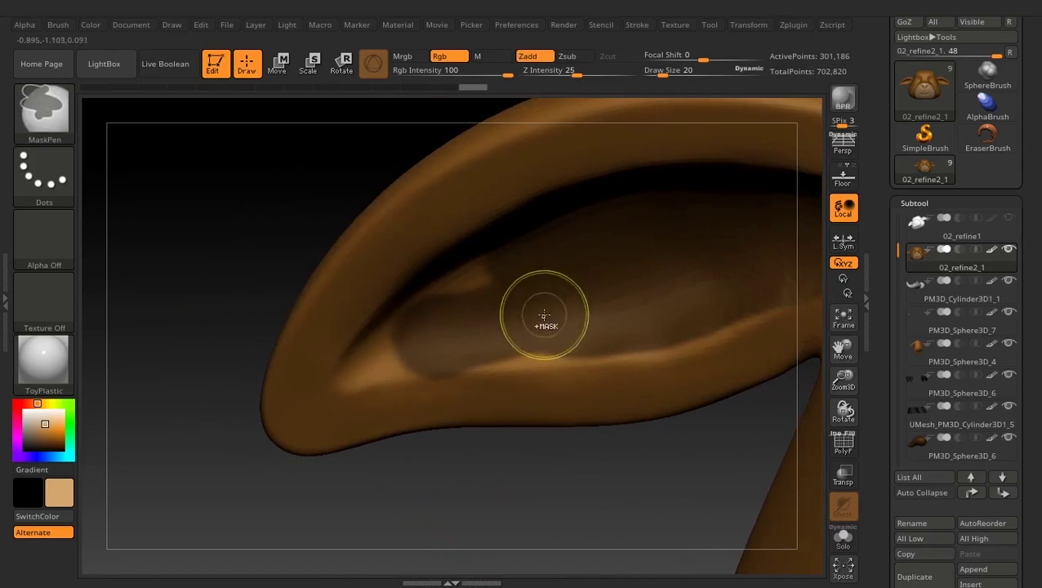
mouse_move(544, 315)
left_mouse_down("ctrl")
mouse_move(492, 325)
mouse_move(561, 326)
left_mouse_up("ctrl")
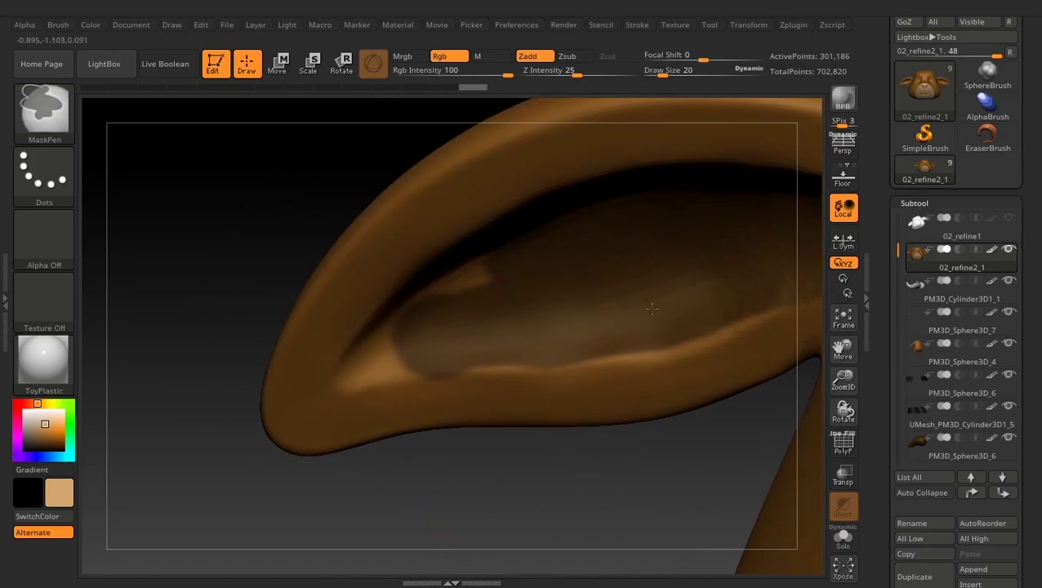
left_click_drag(489, 505, 502, 410)
mouse_move(560, 214)
left_mouse_down("ctrl")
mouse_move(435, 282)
mouse_move(579, 200)
mouse_move(687, 182)
mouse_move(781, 199)
left_mouse_up("ctrl")
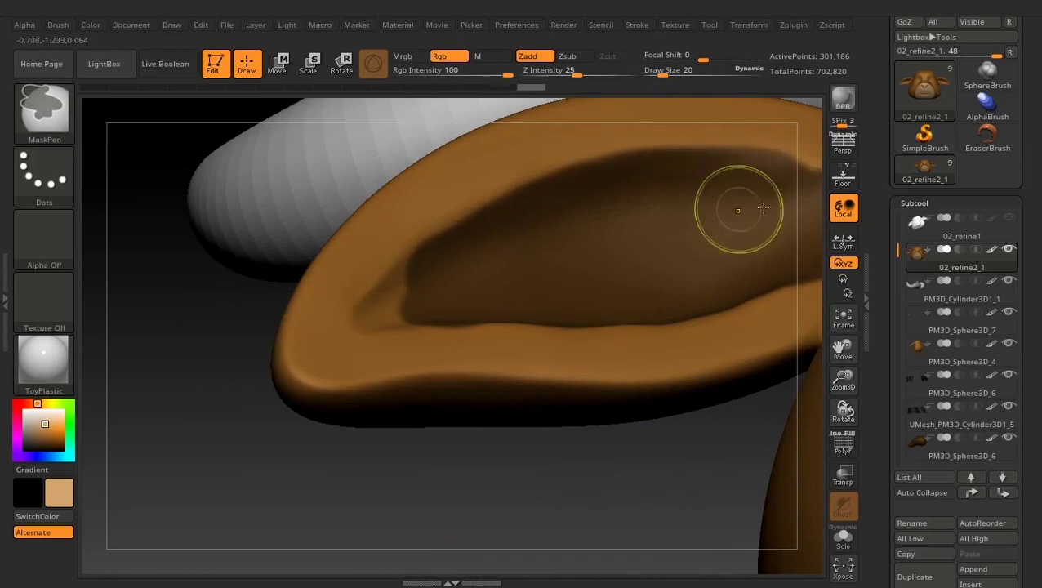
Set the draw size to 10 and refine the mask's edge around the inner ear's tip and lower rim.
key("space")
mouse_move(441, 283)
left_mouse_down()
mouse_move(402, 283)
mouse_move(378, 314)
mouse_move(428, 324)
mouse_move(384, 306)
left_mouse_up()
left_click_drag(500, 496, 493, 534)
mouse_move(425, 369)
left_mouse_down("ctrl+alt")
mouse_move(451, 354)
mouse_move(528, 350)
left_mouse_up("ctrl+alt")
Invert the mask and fill the unmasked inner ears with the tan colour, RGB 213, 166, 112.
left_click(586, 462, "ctrl")
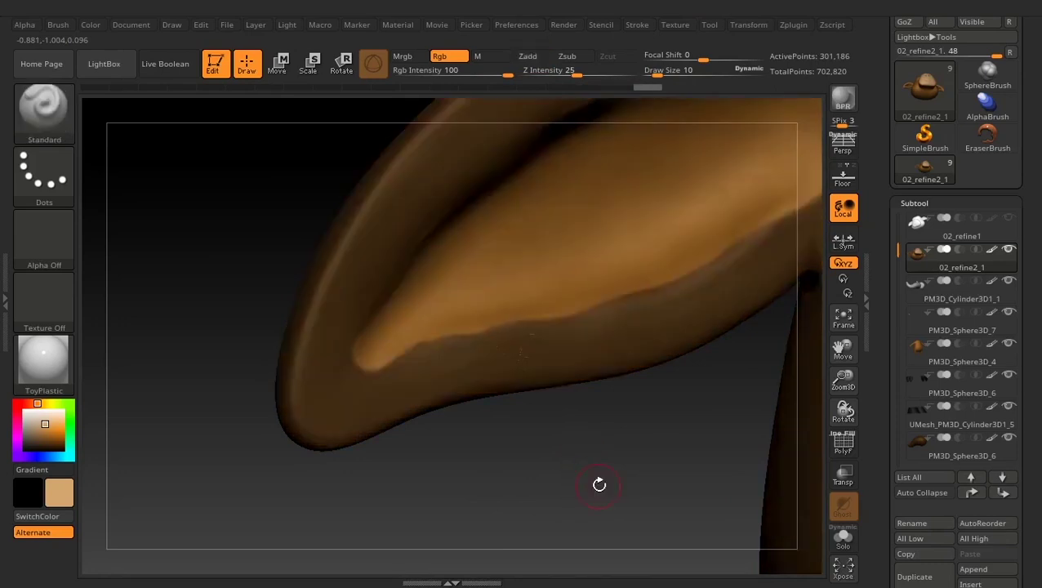
mouse_move(598, 485)
left_mouse_down("alt")
mouse_move(518, 479)
mouse_move(479, 421)
left_mouse_up("alt")
left_click_drag(402, 451, 371, 459, "alt")
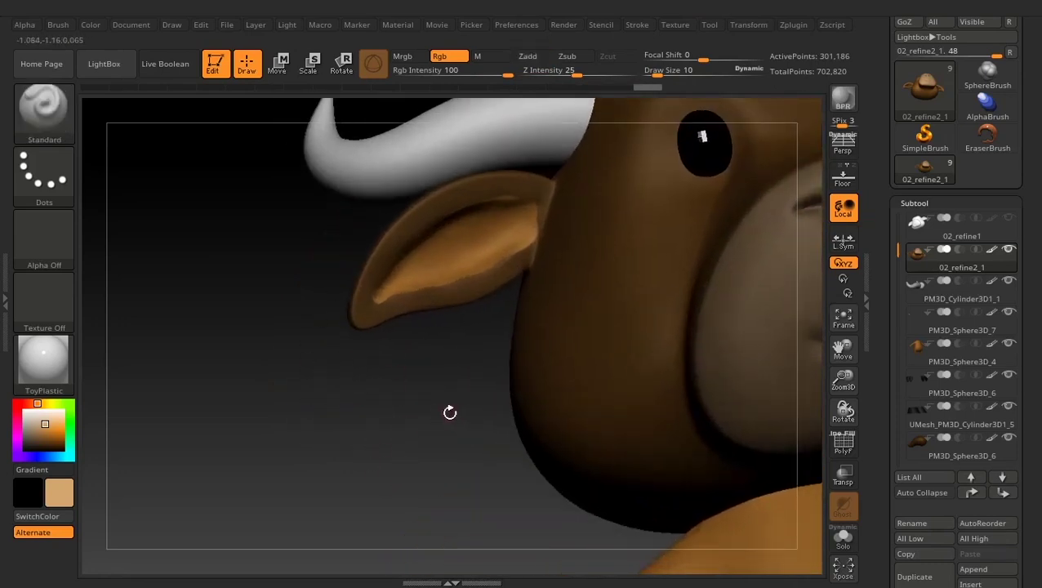
left_click_drag(449, 412, 343, 462, "alt")
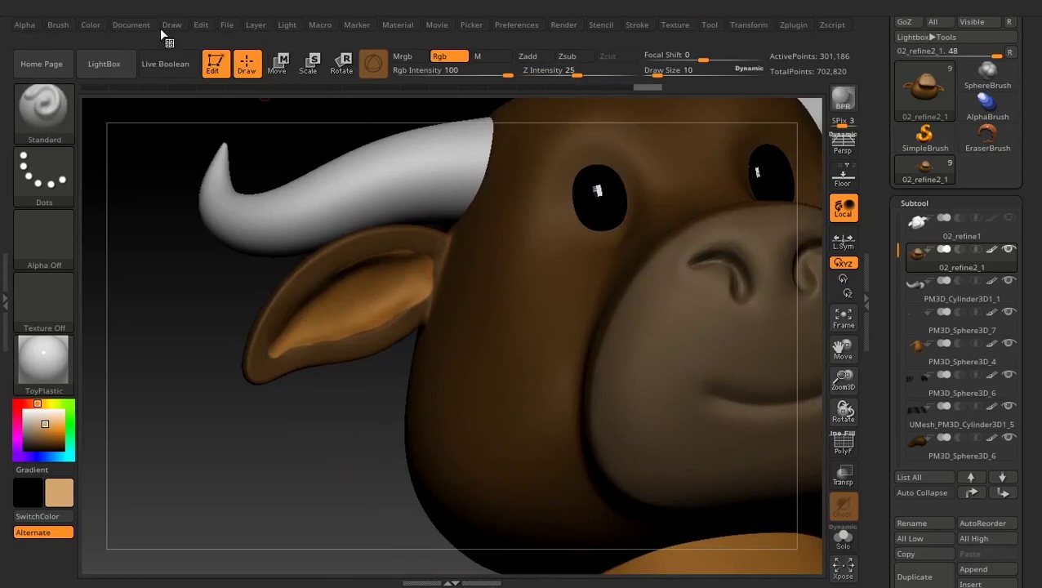
left_click(92, 25)
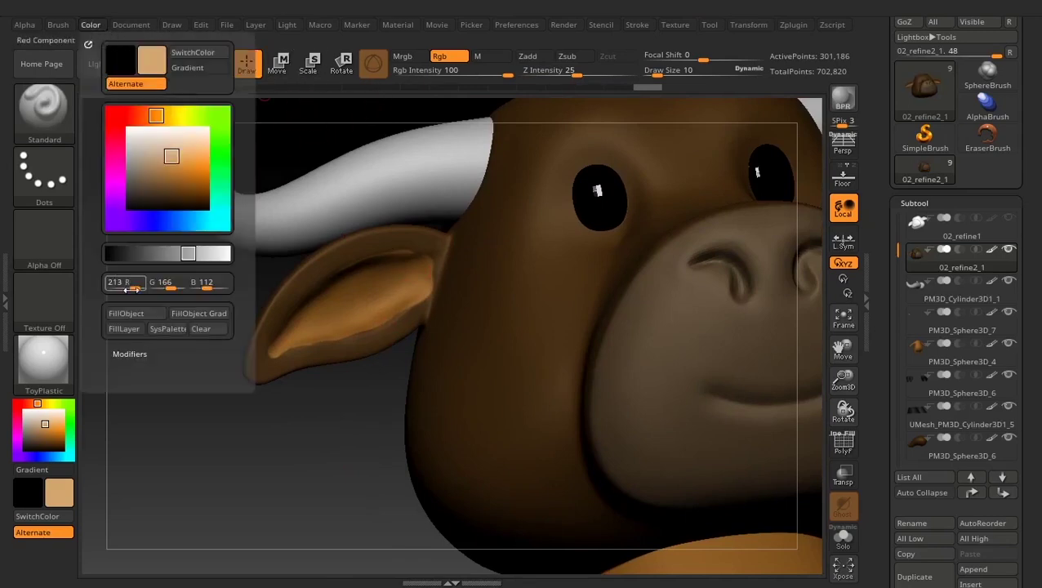
Clear the mask and make the body the active subtool, PM3D_Sphere3D_4.
left_click_drag(245, 474, 269, 351, "alt")
left_click(489, 351, "alt")
left_click_drag(695, 469, 711, 285, "alt")
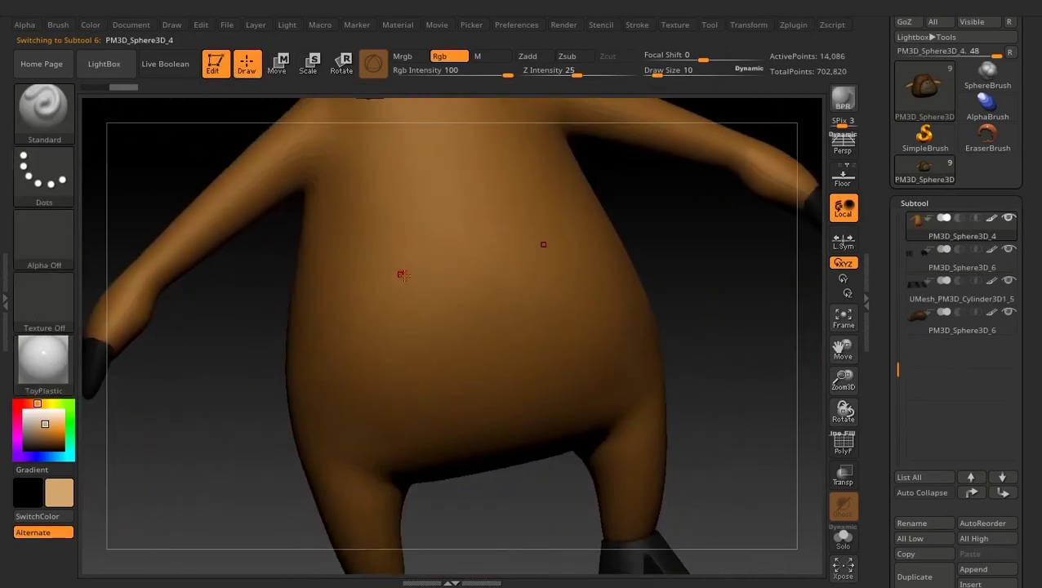
Try to paint a tan patch on the belly with draw size 100.
right_click(419, 265)
mouse_move(416, 264)
left_mouse_down()
mouse_move(445, 262)
mouse_move(413, 356)
left_mouse_up()
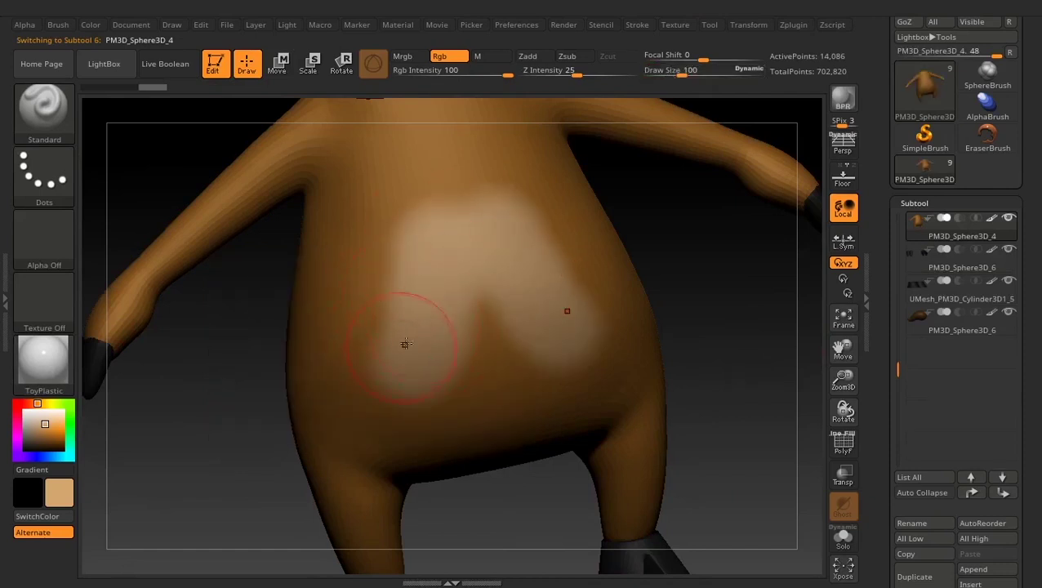
left_click_drag(655, 307, 671, 280)
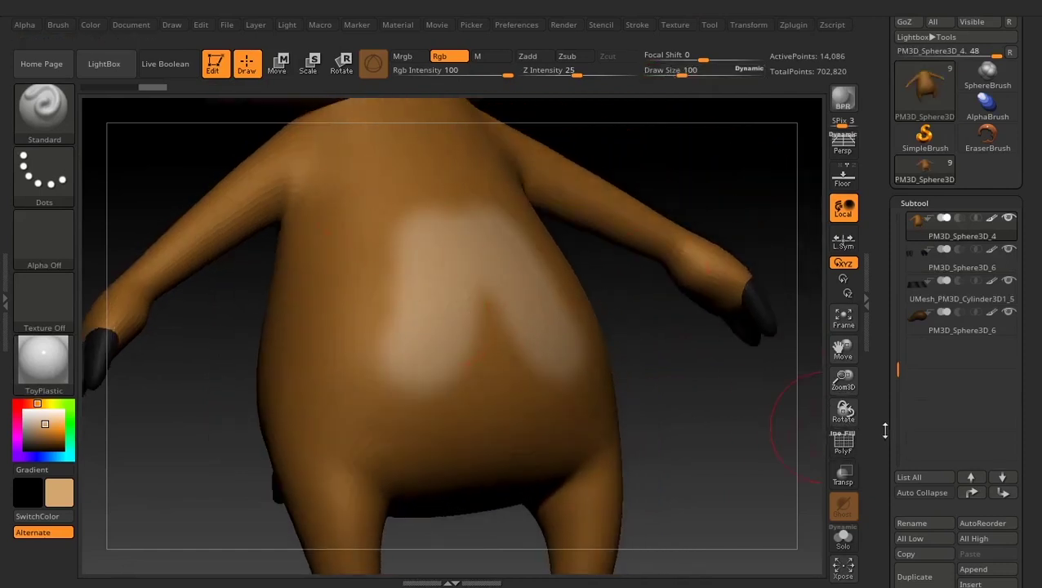
key("ctrl+z")
Raise the body to subdivision level 3 and divide it once more to level 4.
mouse_move(889, 363)
left_mouse_down()
mouse_move(897, 261)
mouse_move(891, 295)
left_mouse_up()
left_click(913, 325)
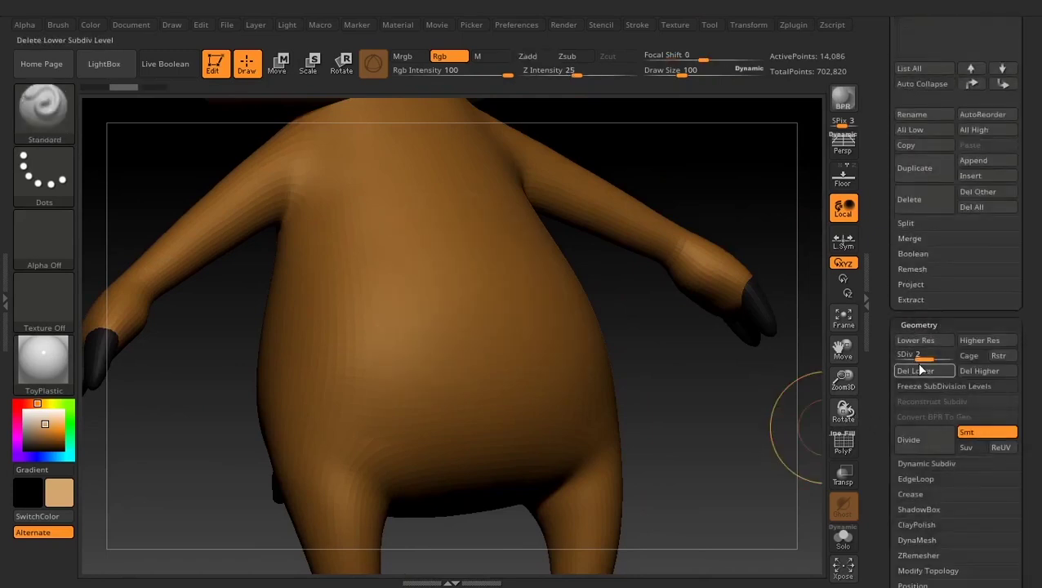
left_click_drag(954, 354, 970, 355)
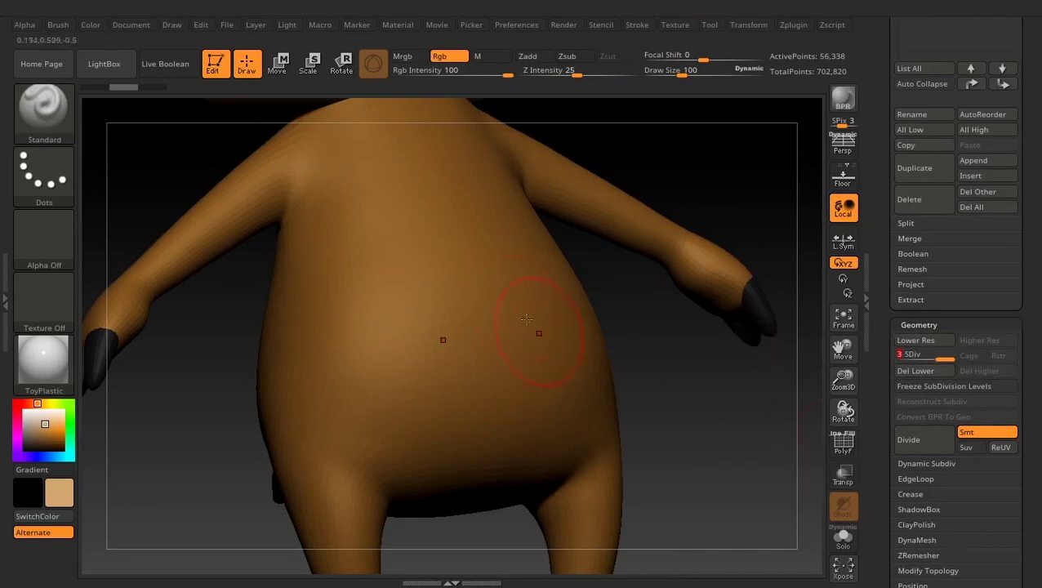
key("ctrl")
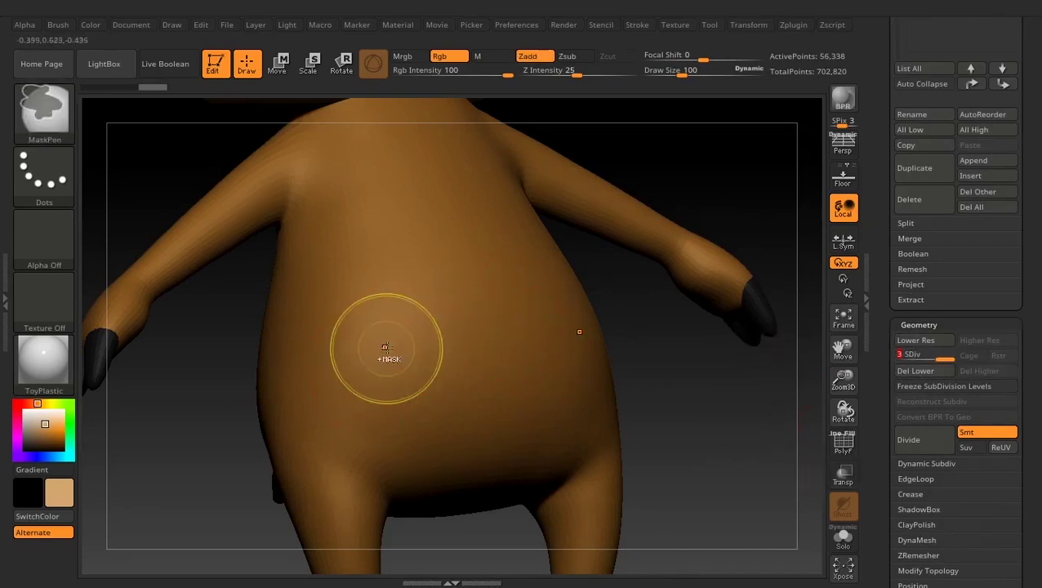
key("ctrl+d")
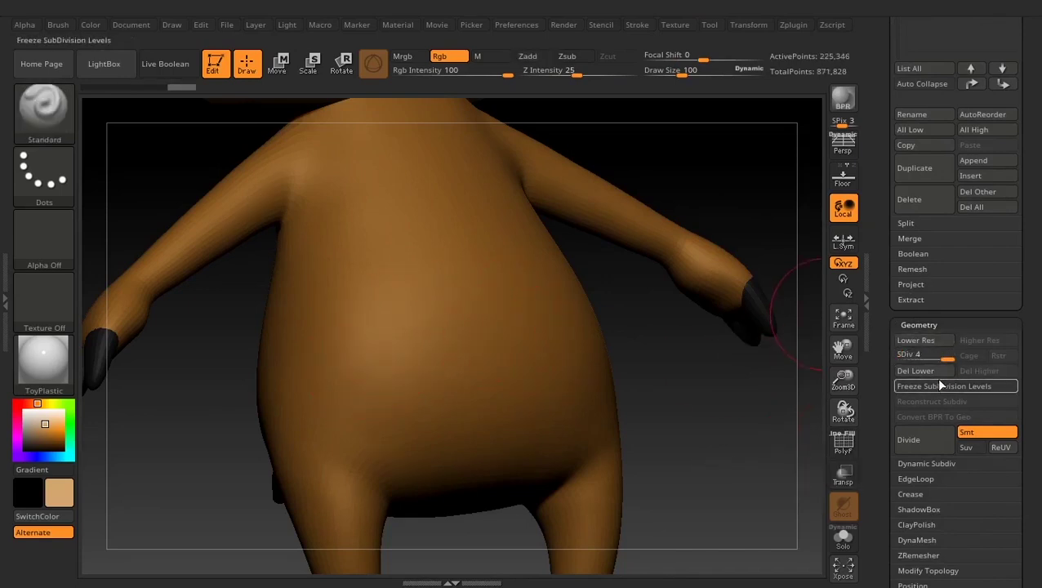
mouse_move(422, 253)
left_mouse_down()
mouse_move(428, 361)
mouse_move(400, 397)
left_mouse_up()
key("ctrl+z")
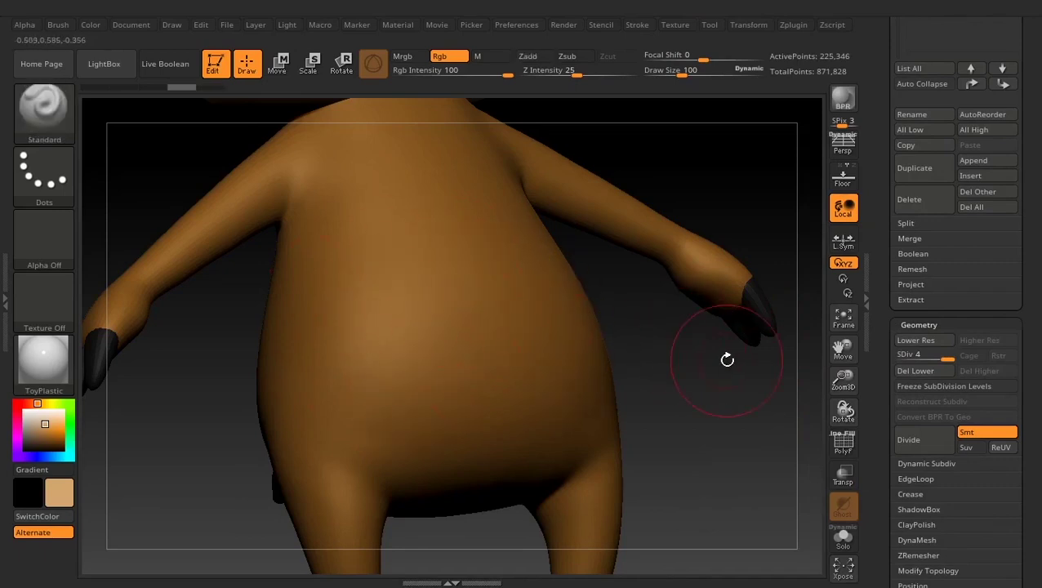
Set the draw size to 58 and paint a large rounded mask over the front of the belly.
left_click_drag(723, 362, 697, 399)
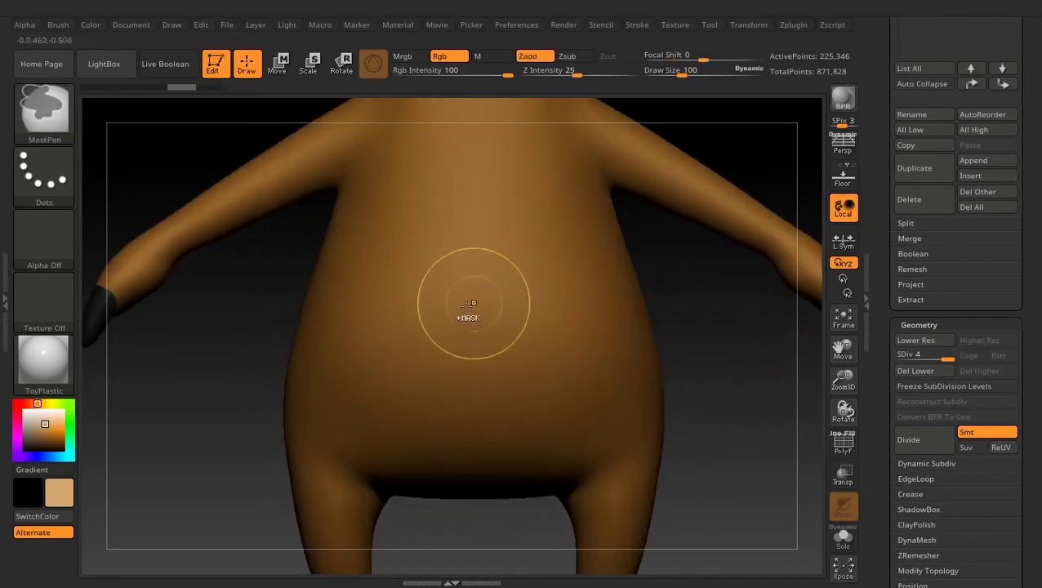
key("space")
left_click_drag(471, 314, 461, 315)
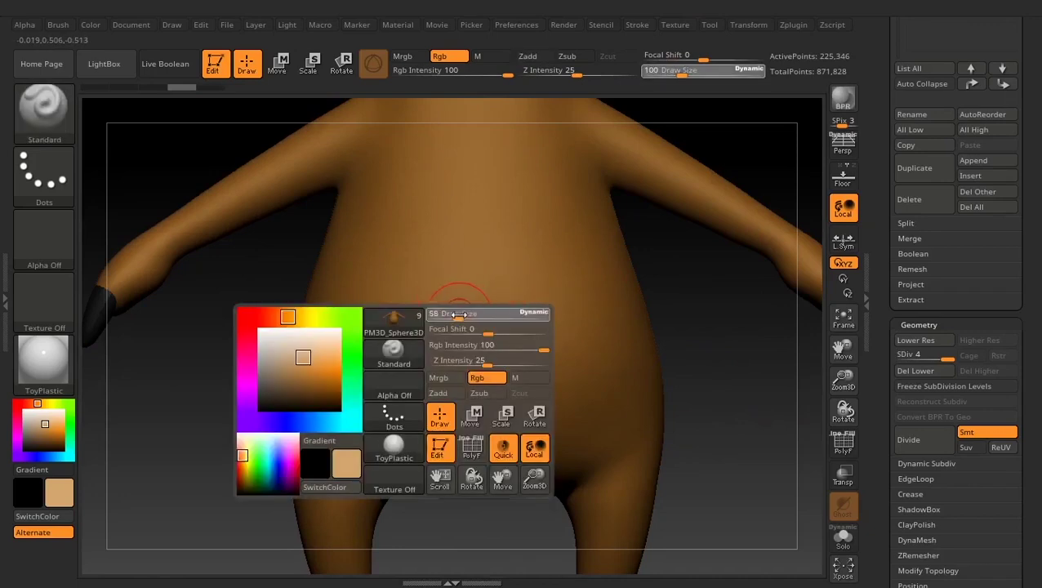
mouse_move(471, 274)
left_mouse_down("ctrl")
mouse_move(429, 283)
mouse_move(388, 341)
mouse_move(442, 338)
left_mouse_up("ctrl")
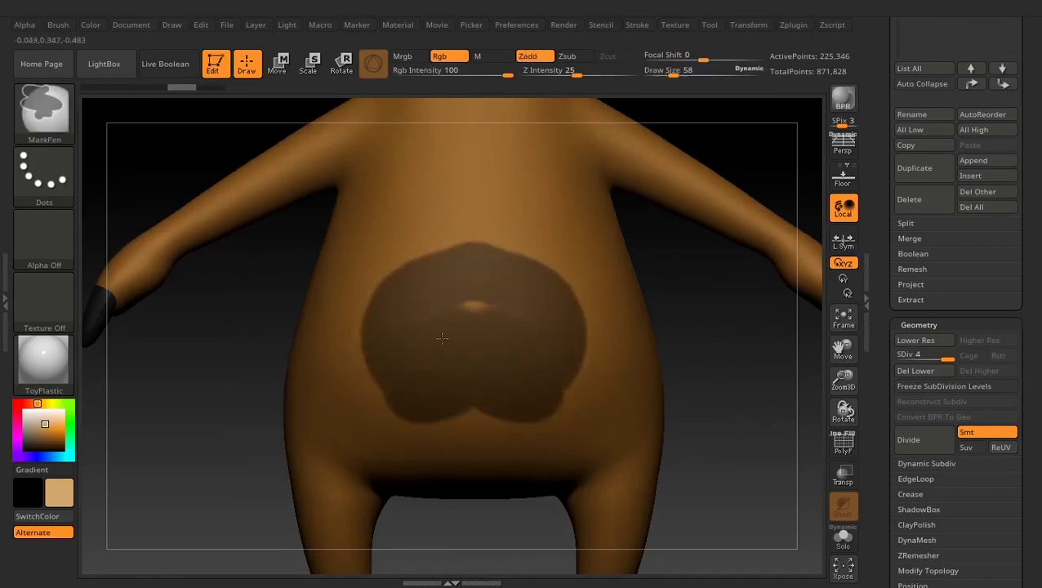
mouse_move(458, 276)
left_mouse_down("ctrl")
mouse_move(437, 245)
mouse_move(392, 261)
mouse_move(361, 335)
mouse_move(390, 403)
mouse_move(439, 421)
mouse_move(494, 419)
left_mouse_up("ctrl")
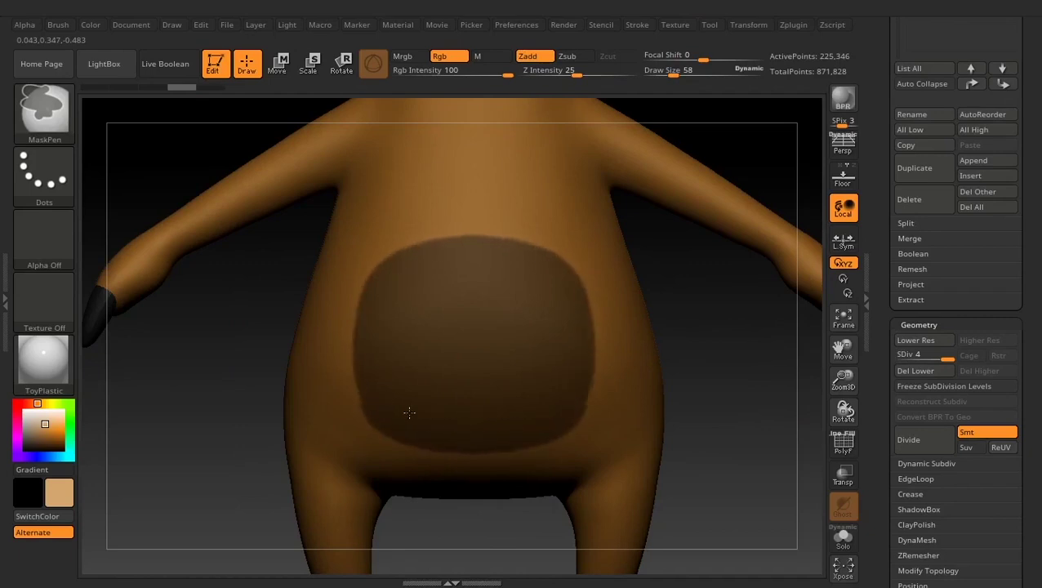
Widen the belly mask at its lower sides and even out its outline.
mouse_move(409, 413)
left_mouse_down("ctrl")
mouse_move(384, 363)
mouse_move(386, 310)
left_mouse_up("ctrl")
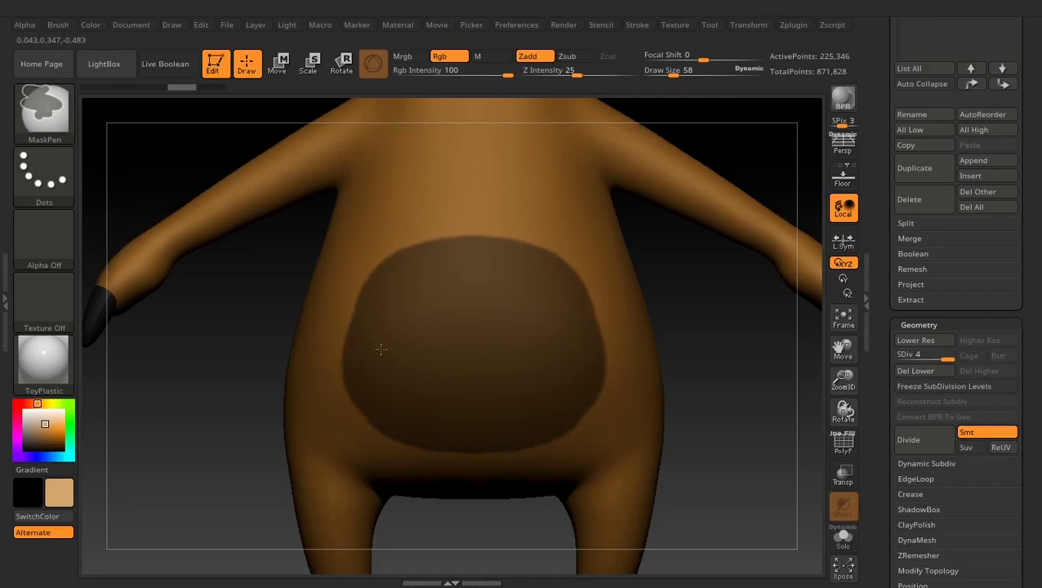
mouse_move(380, 349)
left_mouse_down("ctrl")
mouse_move(379, 409)
mouse_move(370, 387)
mouse_move(378, 357)
left_mouse_up("ctrl")
left_click_drag(449, 425, 457, 423, "ctrl")
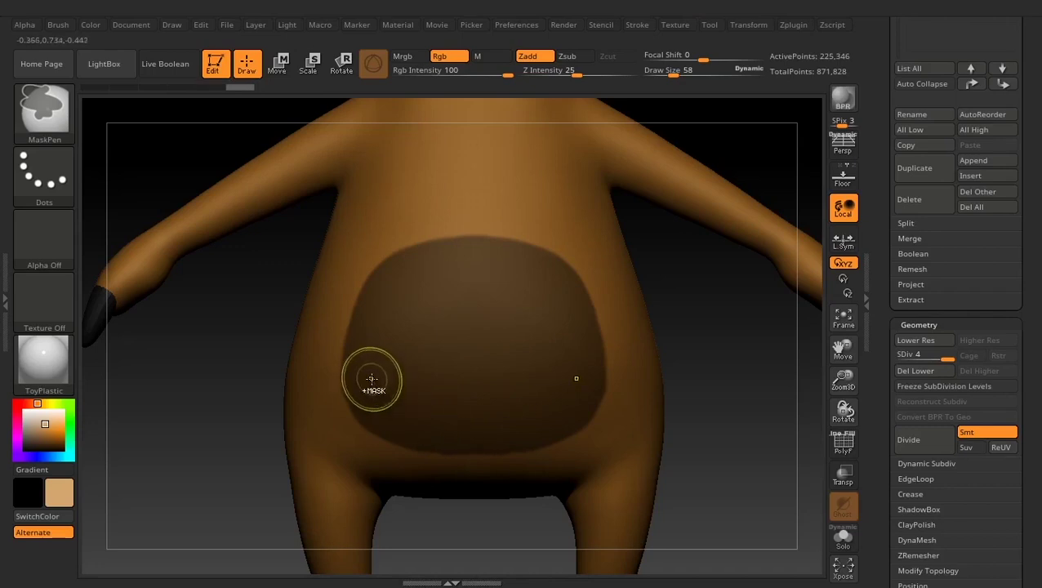
Invert the belly mask, fill the unmasked patch with the tan colour and clear the mask.
left_click(186, 378, "ctrl")
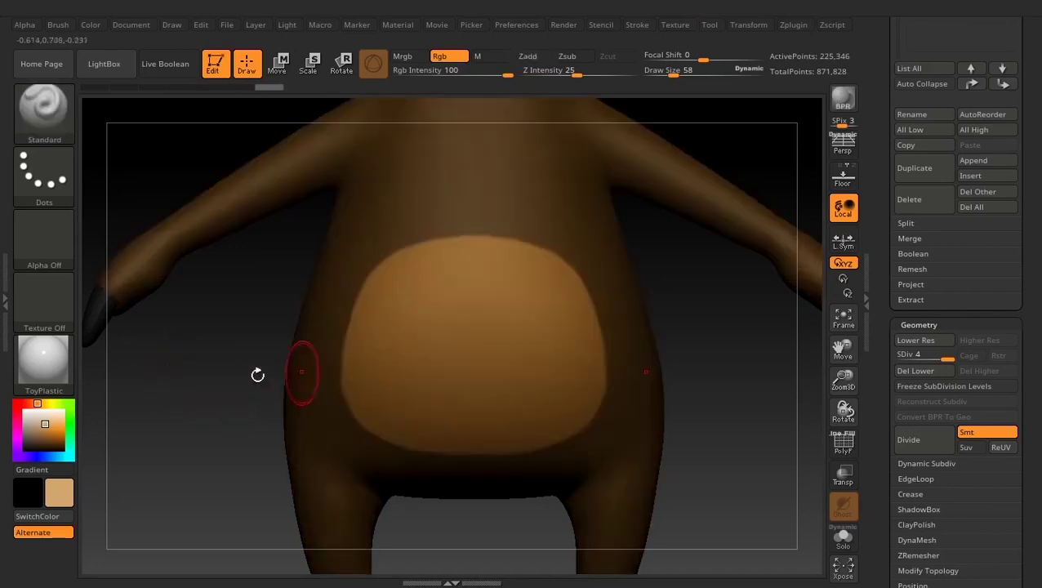
left_click(98, 26)
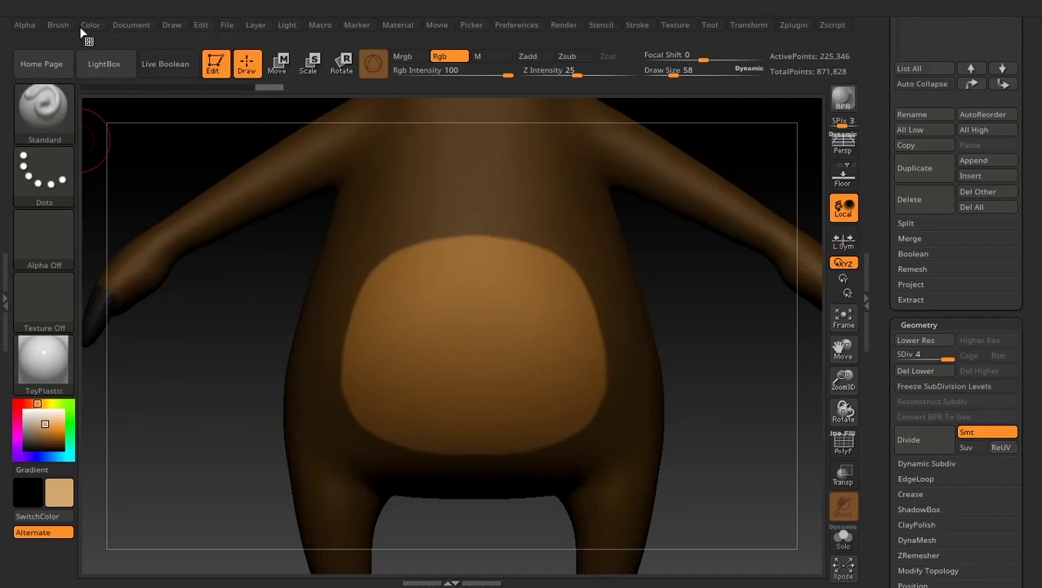
left_click(95, 25)
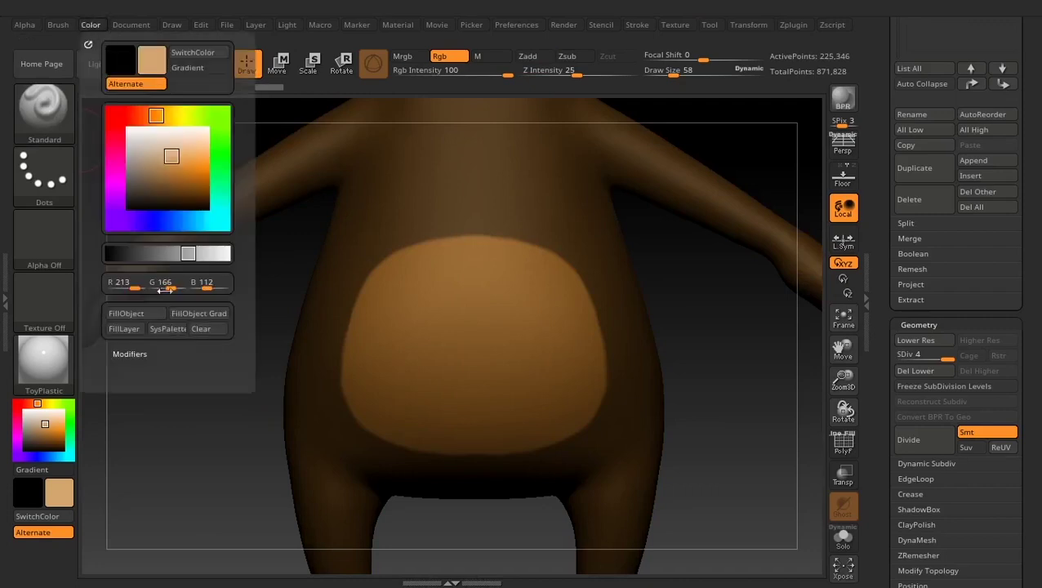
left_click(134, 321)
left_click_drag(201, 425, 209, 359, "ctrl")
Select the head subtool, 02_refine2_1, and change the paint colour to a near-black grey.
left_click_drag(229, 233, 238, 310, "alt")
left_click_drag(268, 441, 293, 509, "alt")
left_click_drag(764, 256, 770, 439, "alt")
left_click_drag(730, 370, 738, 521, "alt")
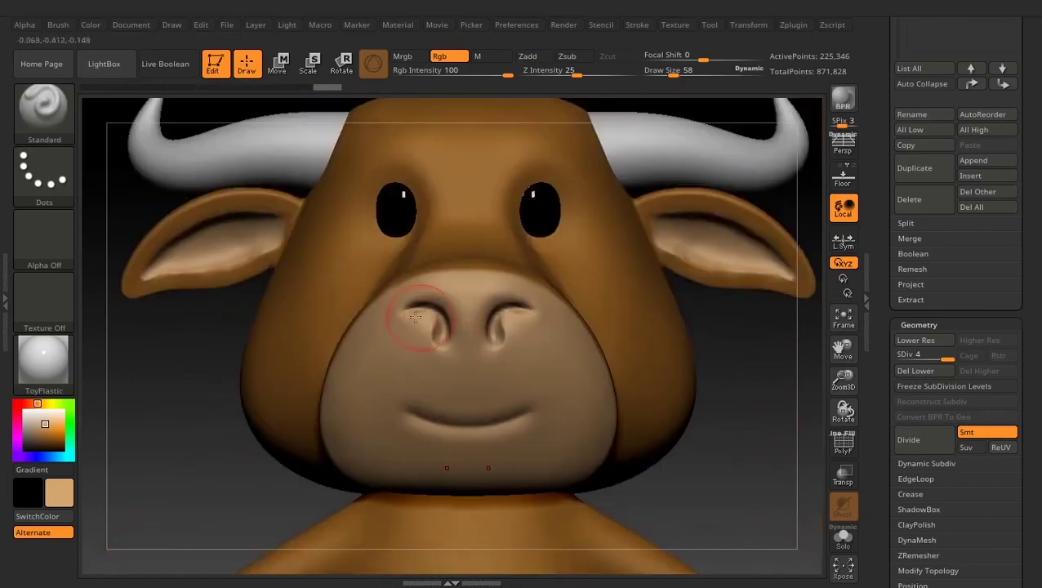
left_click(516, 356, "alt")
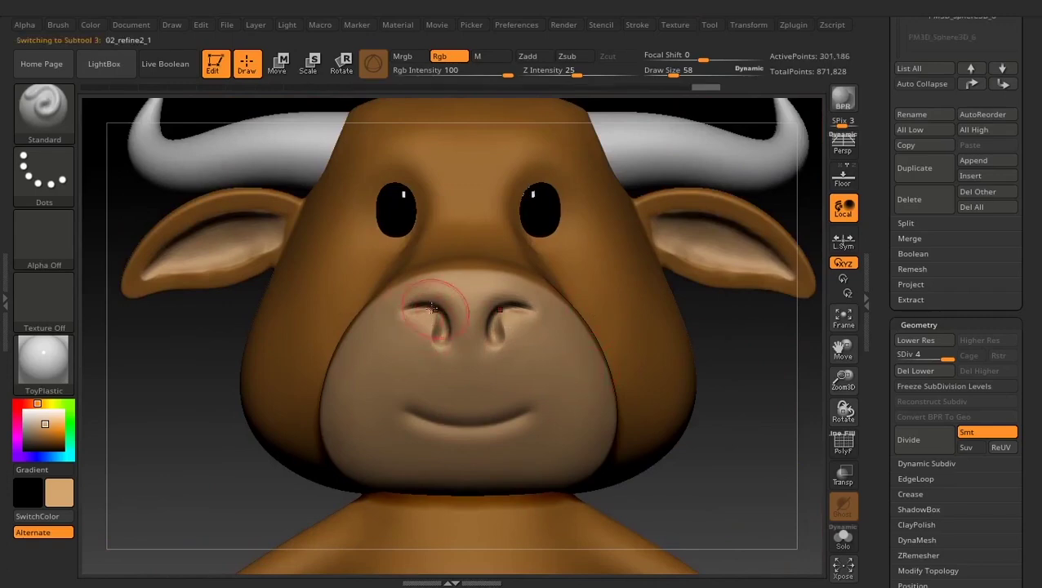
left_click_drag(746, 356, 774, 477, "alt")
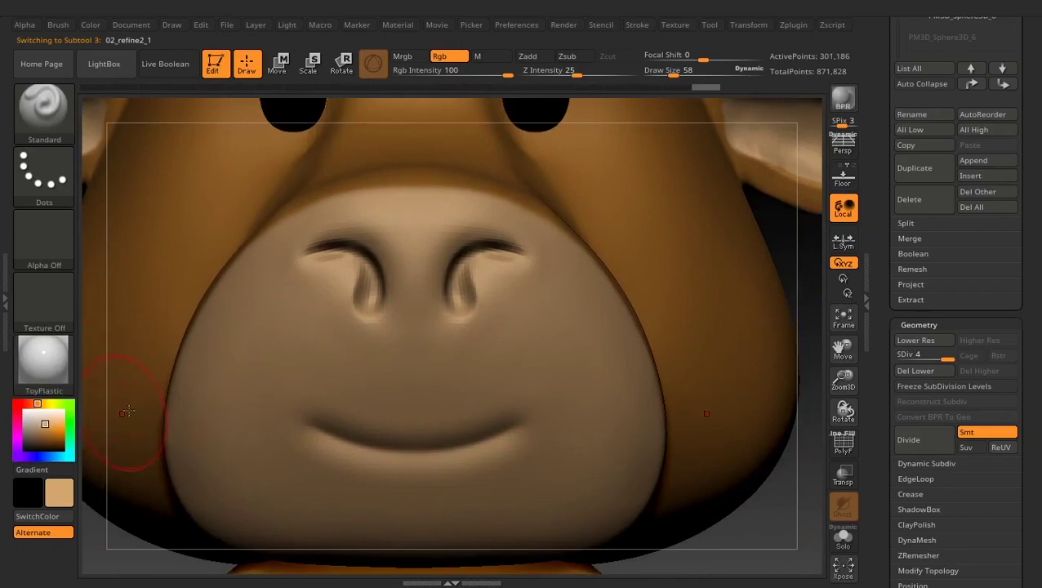
left_click_drag(46, 421, 6, 441)
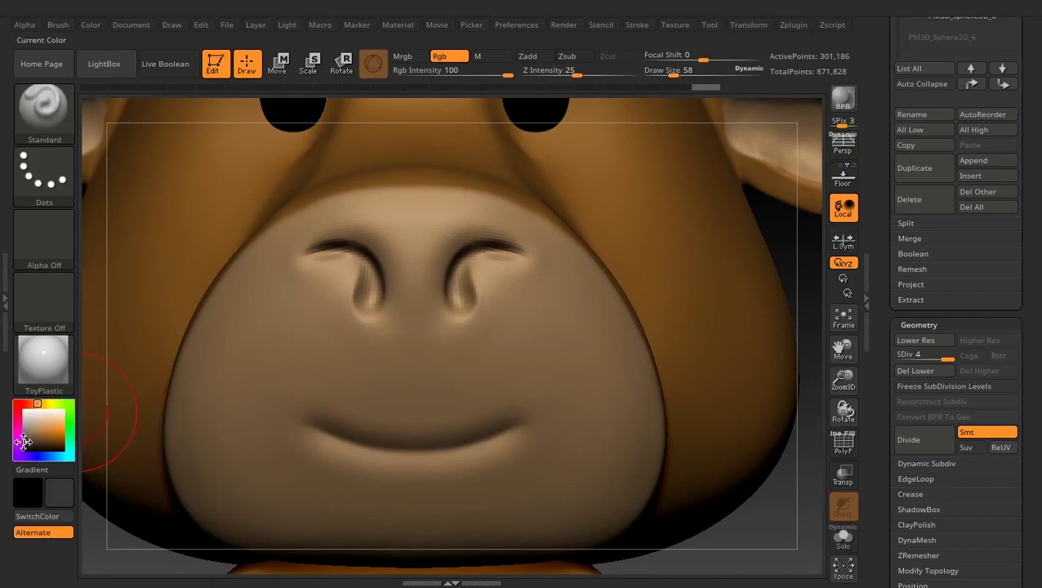
left_click_drag(23, 442, 17, 447)
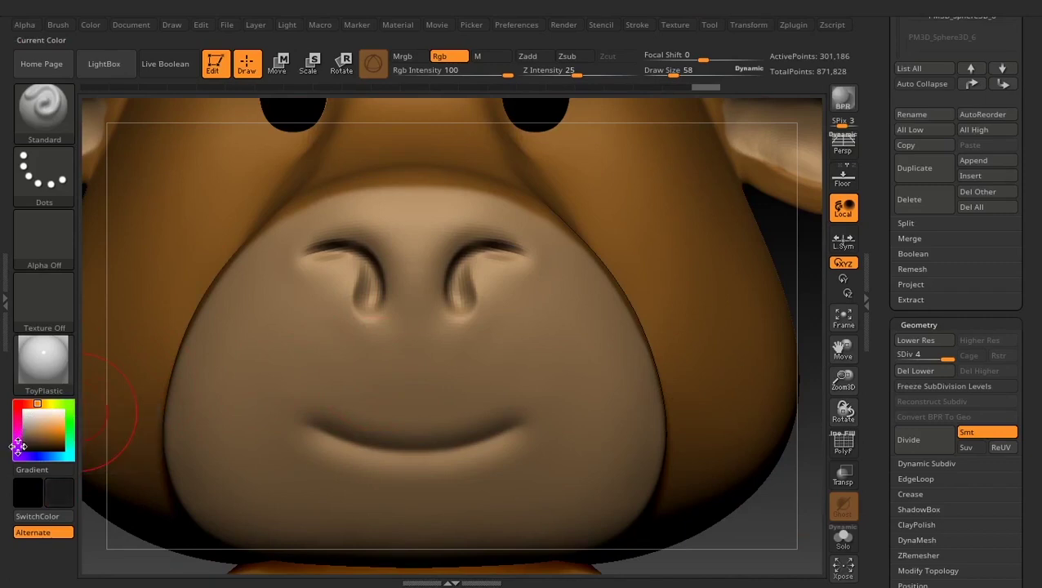
Set the draw size to 13 and Rgb Intensity to 41, and paint both nostrils with the dark colour.
key("space")
left_click_drag(400, 263, 406, 264)
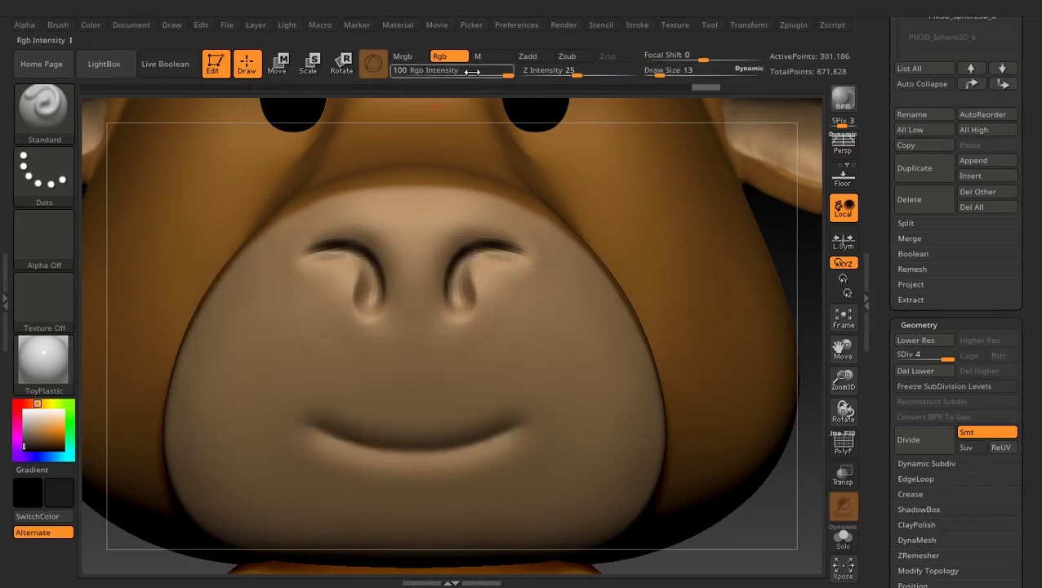
left_click_drag(472, 72, 459, 72)
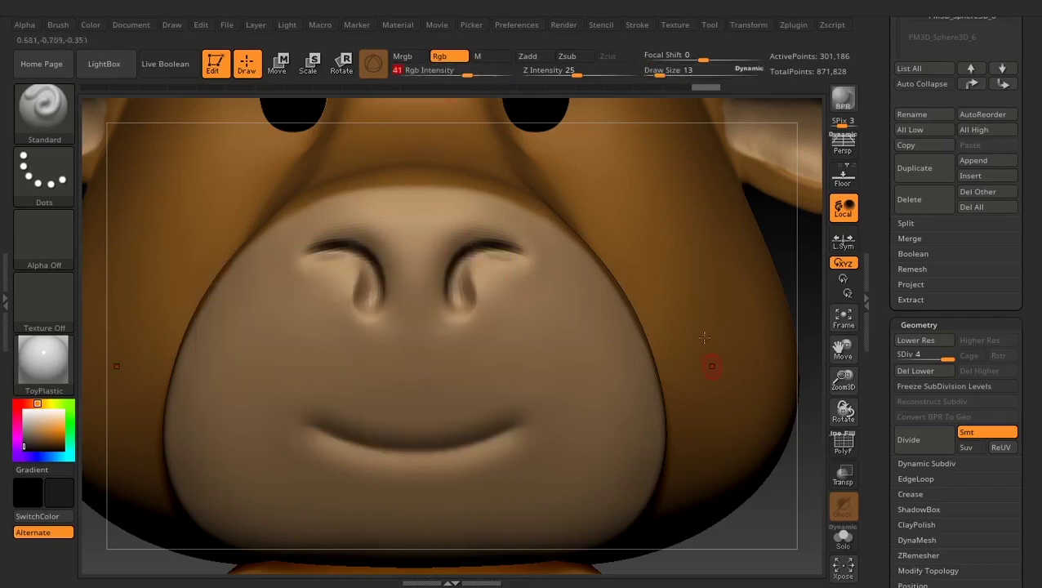
left_click_drag(794, 522, 792, 466)
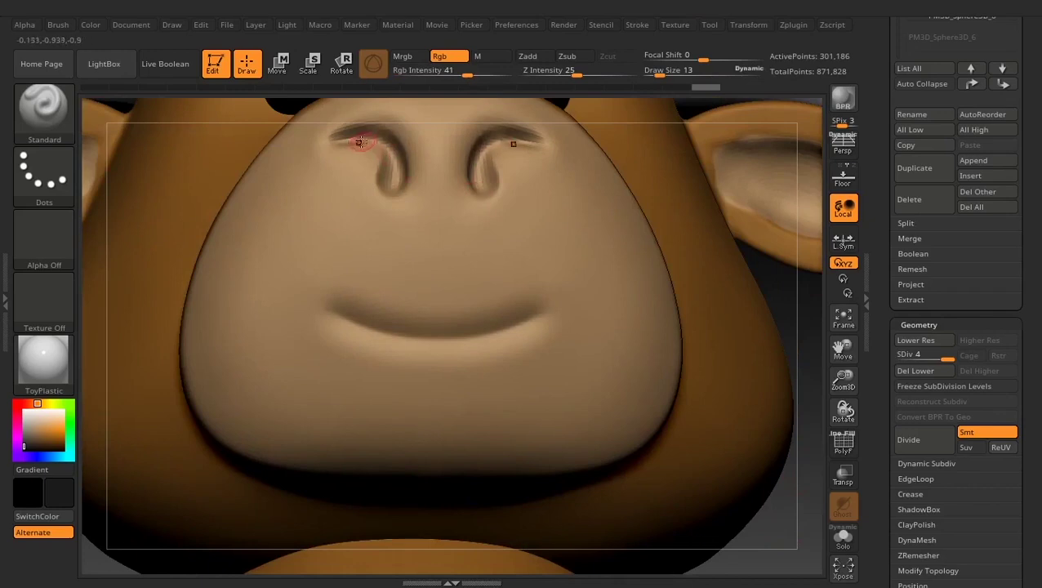
mouse_move(348, 139)
left_mouse_down()
mouse_move(382, 144)
mouse_move(392, 191)
mouse_move(370, 139)
mouse_move(337, 140)
left_mouse_up()
Soften the edges of the dark nostril paint using the Smooth brush with Rgb Intensity lowered to 12.
left_click_drag(817, 319, 823, 427, "alt")
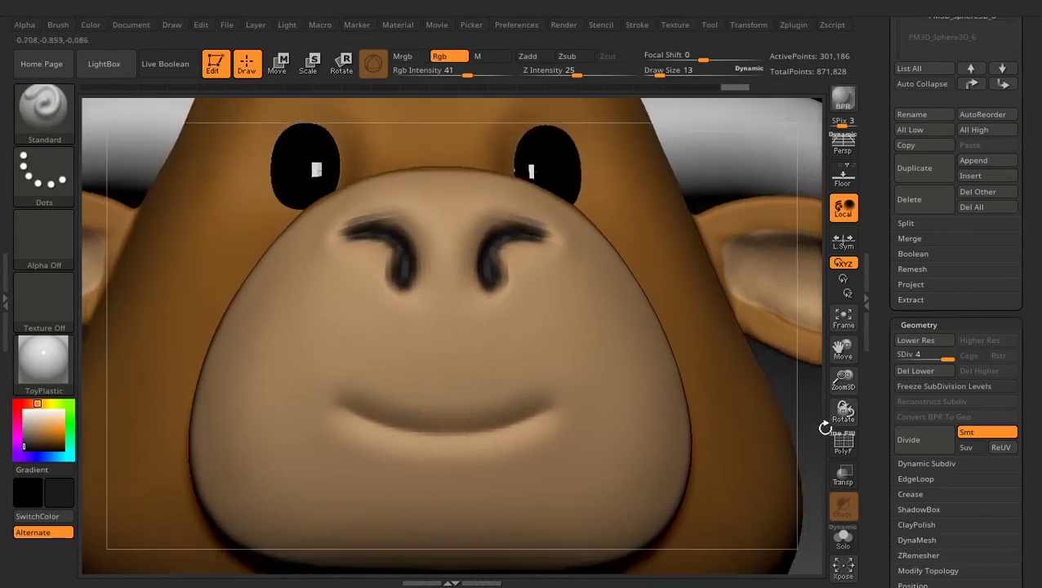
left_click(534, 58)
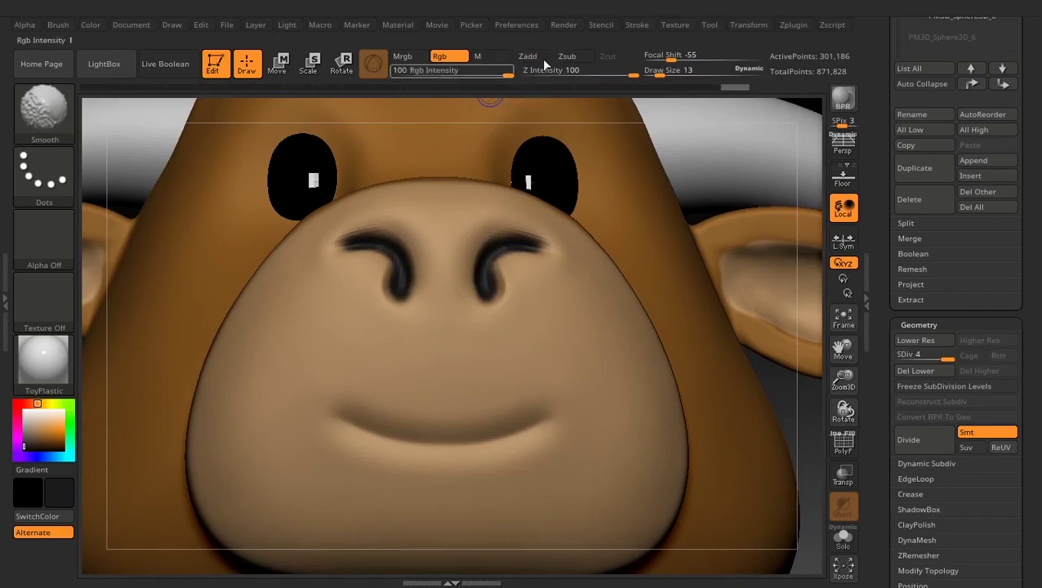
left_click(434, 72)
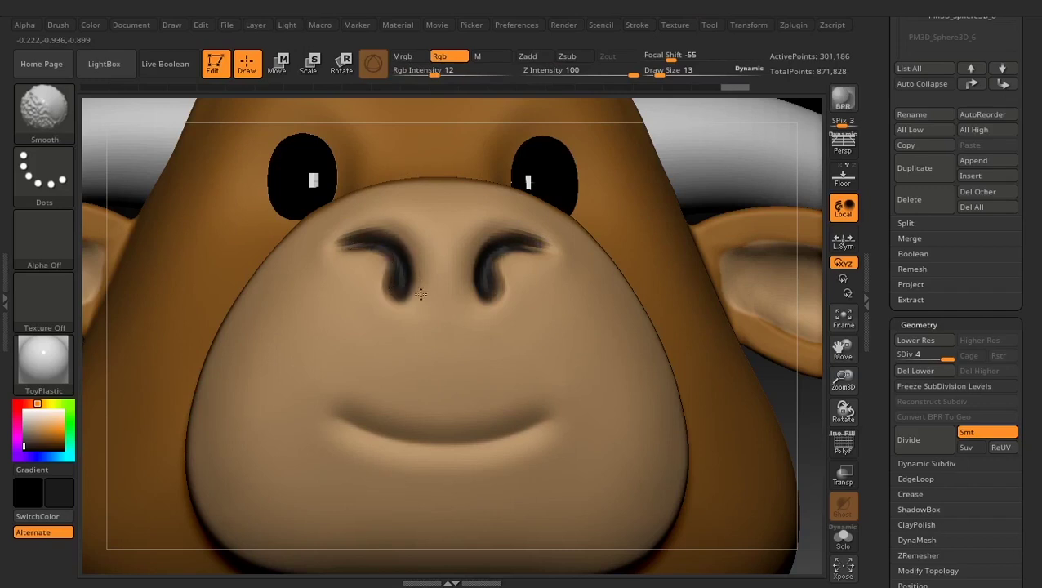
left_click_drag(421, 294, 399, 315, "shift")
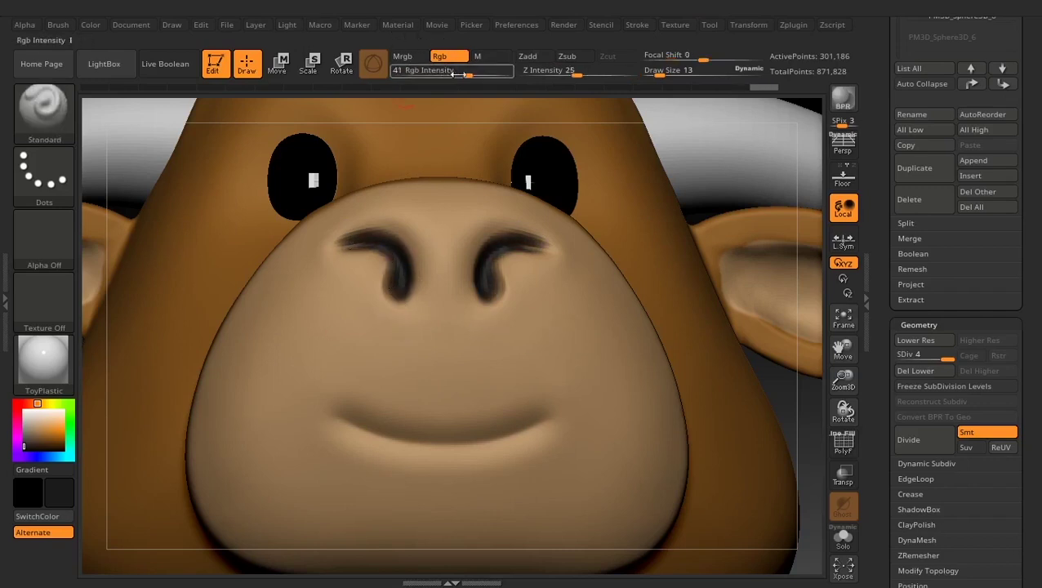
Set the Standard brush's Rgb Intensity to 11, try a dark stroke at the mouth corner and undo it.
left_click_drag(465, 75, 455, 75)
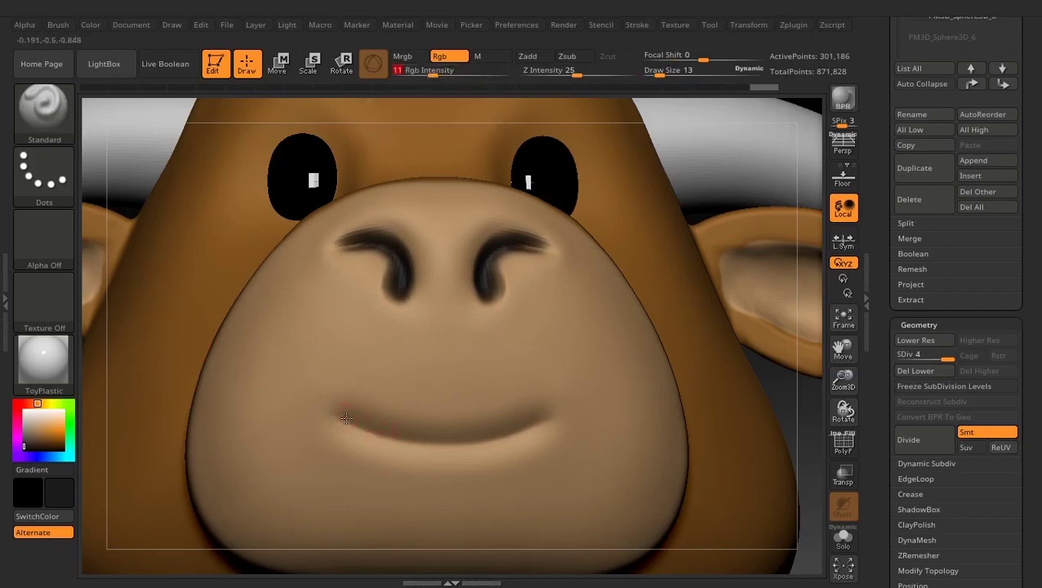
left_click_drag(346, 418, 388, 444)
key("ctrl+z")
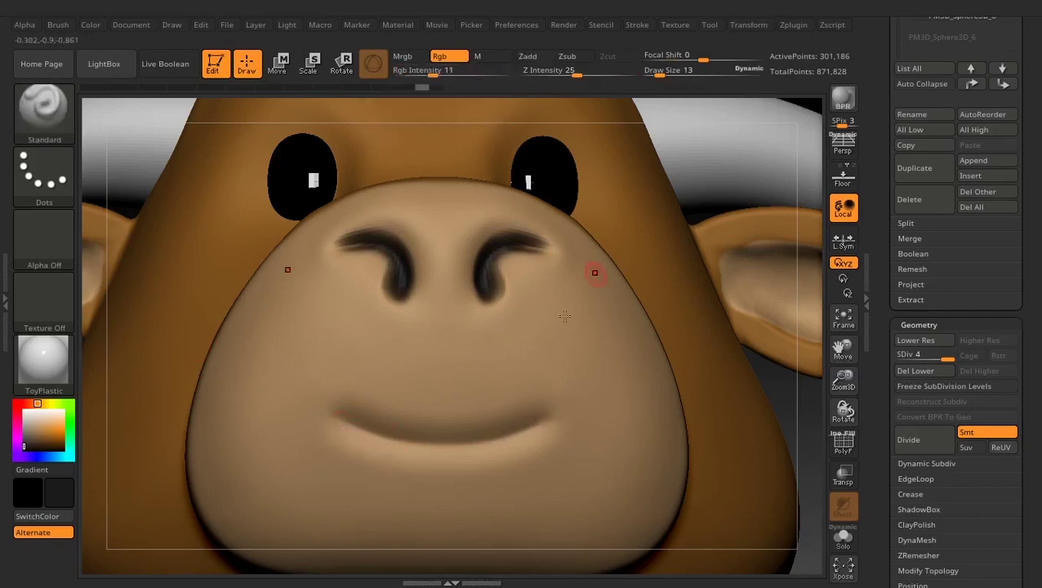
Enable Lazy Mouse for the Standard brush and paint a faint dark line along the mouth crease.
left_click(638, 26)
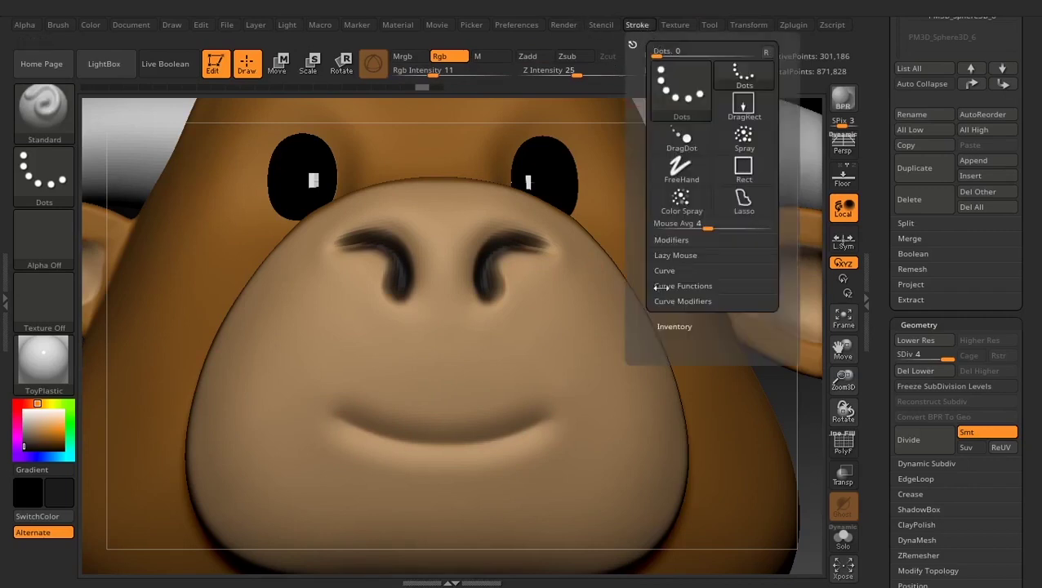
left_click(681, 256)
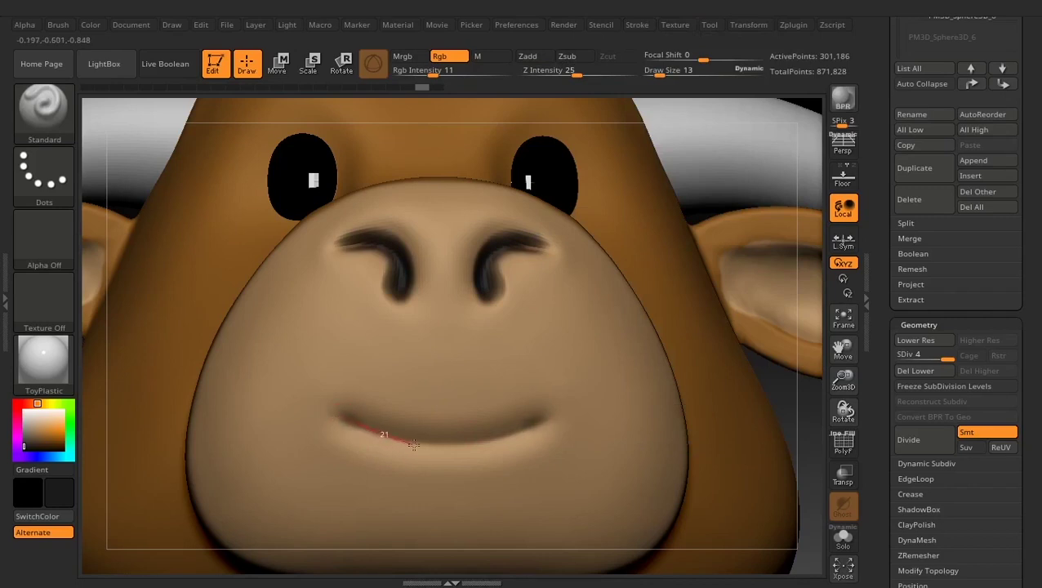
left_click_drag(413, 444, 492, 453)
left_click_drag(503, 451, 500, 450)
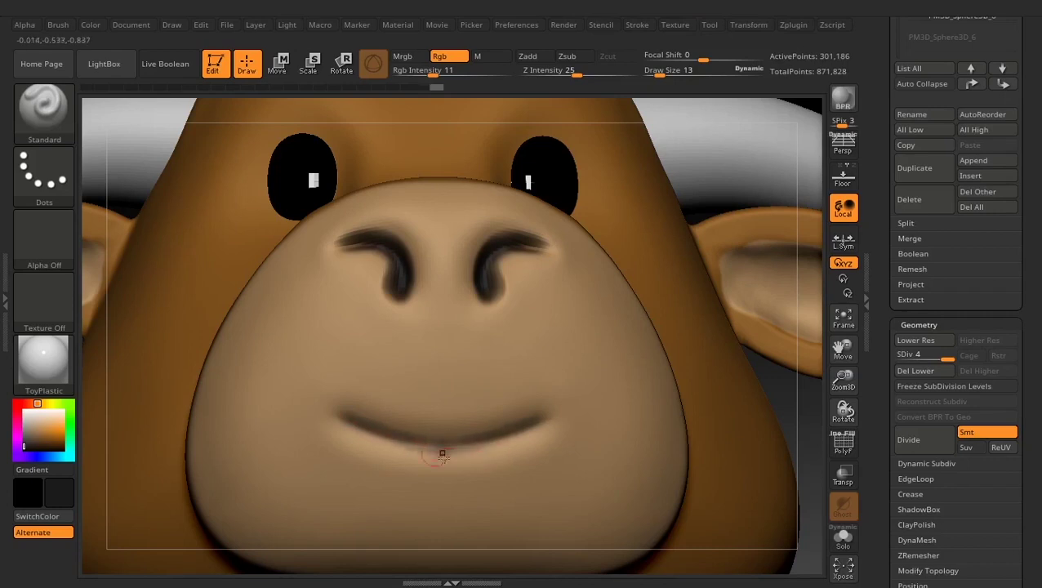
key("ctrl+z")
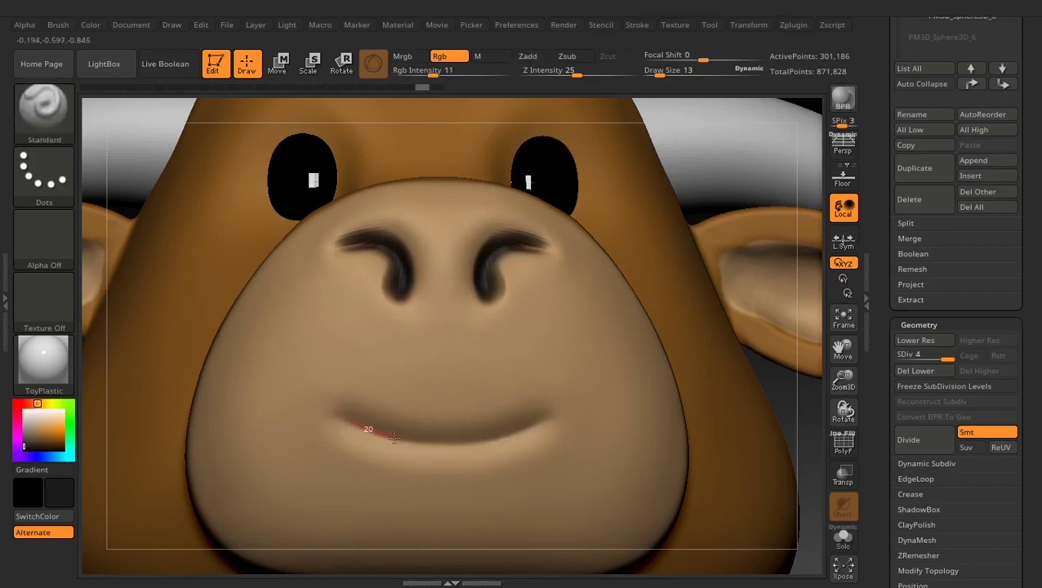
left_click_drag(438, 453, 495, 448)
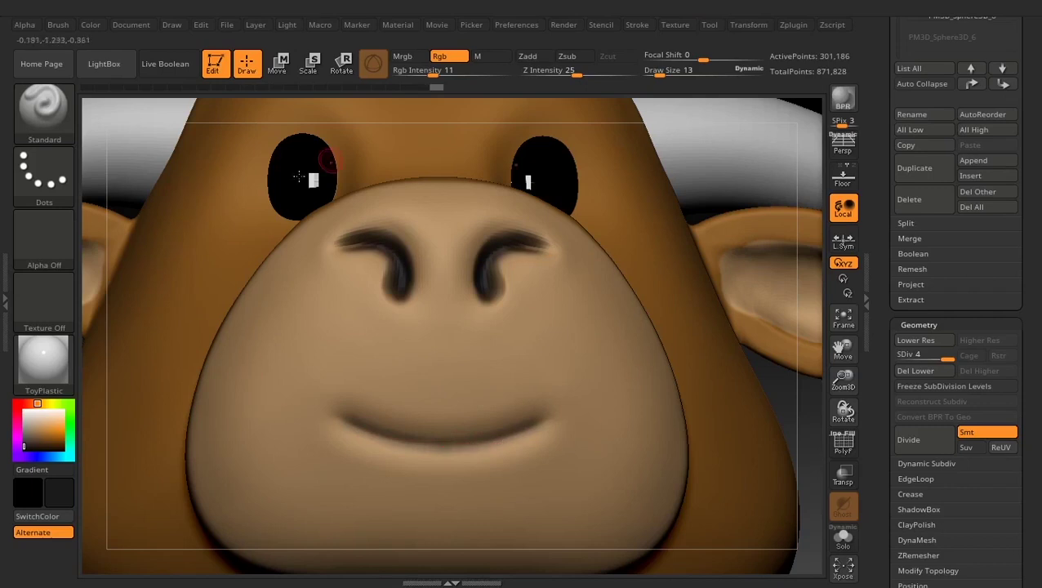
Set the draw size to 58 and smooth the dark paint along the mouth crease.
key("space")
left_click_drag(317, 330, 321, 328)
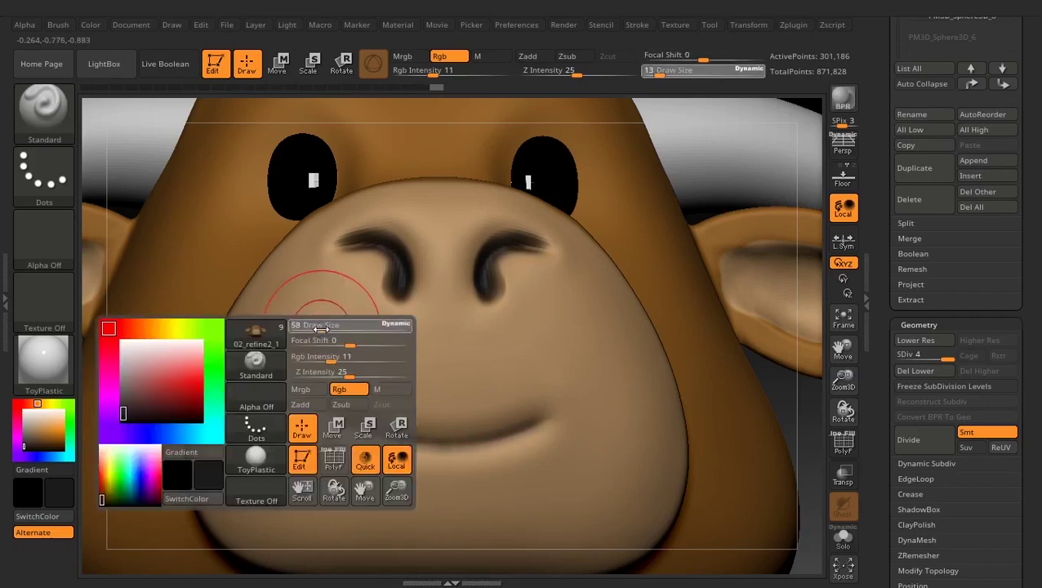
key("shift")
left_click_drag(343, 419, 377, 433, "shift")
mouse_move(493, 420)
left_mouse_down("shift")
mouse_move(371, 440)
mouse_move(458, 444)
left_mouse_up("shift")
Set the draw size to 55 and Rgb Intensity to 4, and paint subtle dark shading around the eyes.
left_click_drag(786, 395, 633, 395)
left_click_drag(598, 458, 661, 361, "alt")
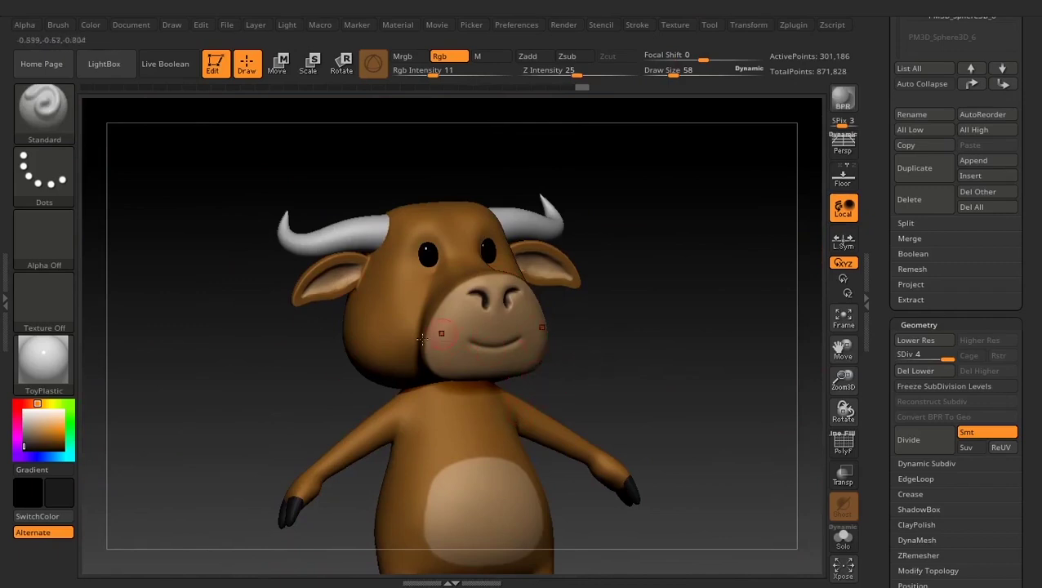
mouse_move(633, 343)
left_mouse_down()
mouse_move(619, 367)
mouse_move(627, 331)
mouse_move(674, 387)
mouse_move(724, 423)
left_mouse_up()
left_click_drag(639, 177, 791, 458, "alt")
key("space")
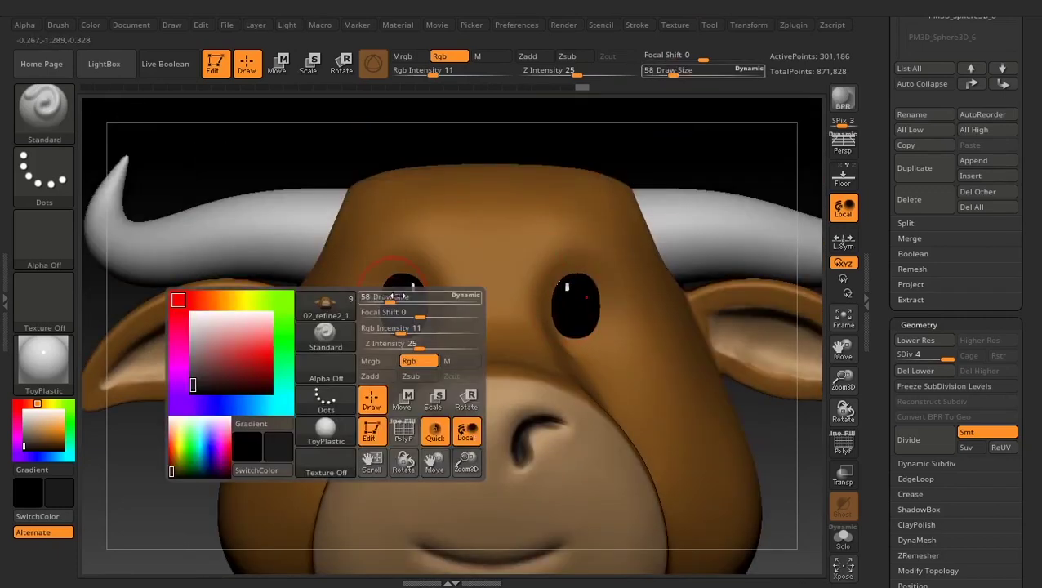
left_click_drag(389, 300, 384, 301)
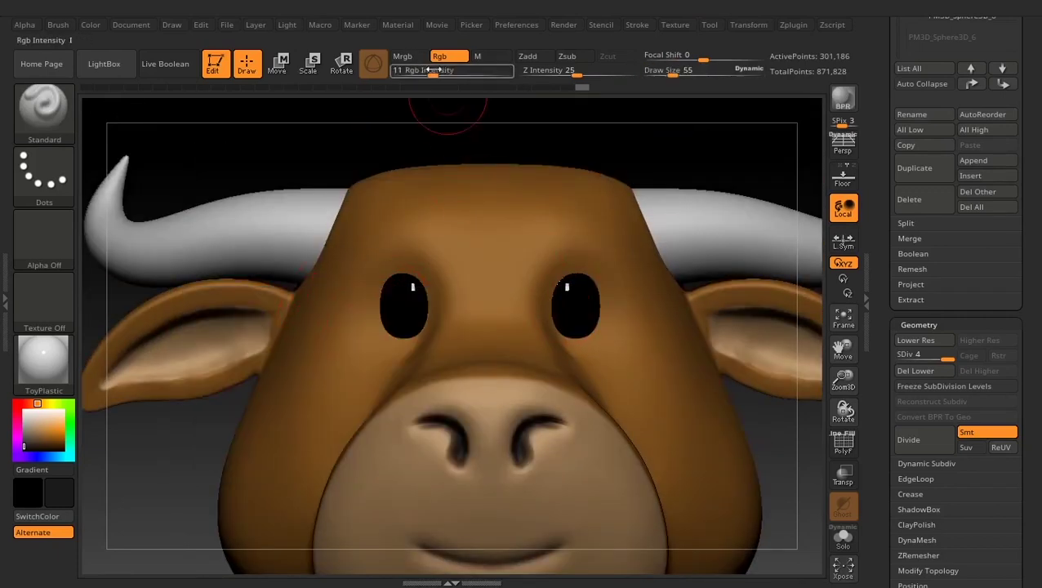
left_click_drag(432, 74, 418, 75)
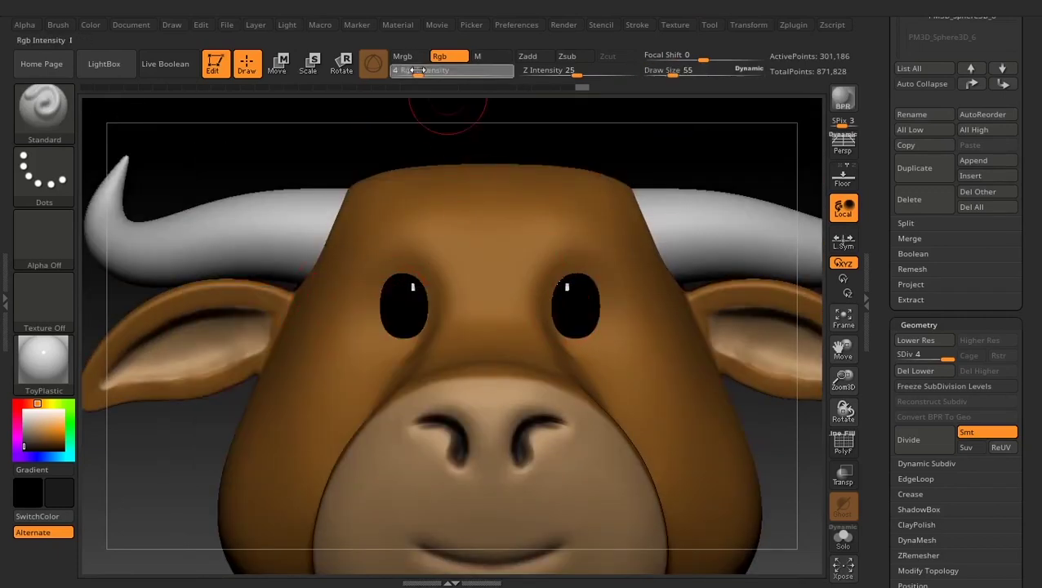
left_click(637, 25)
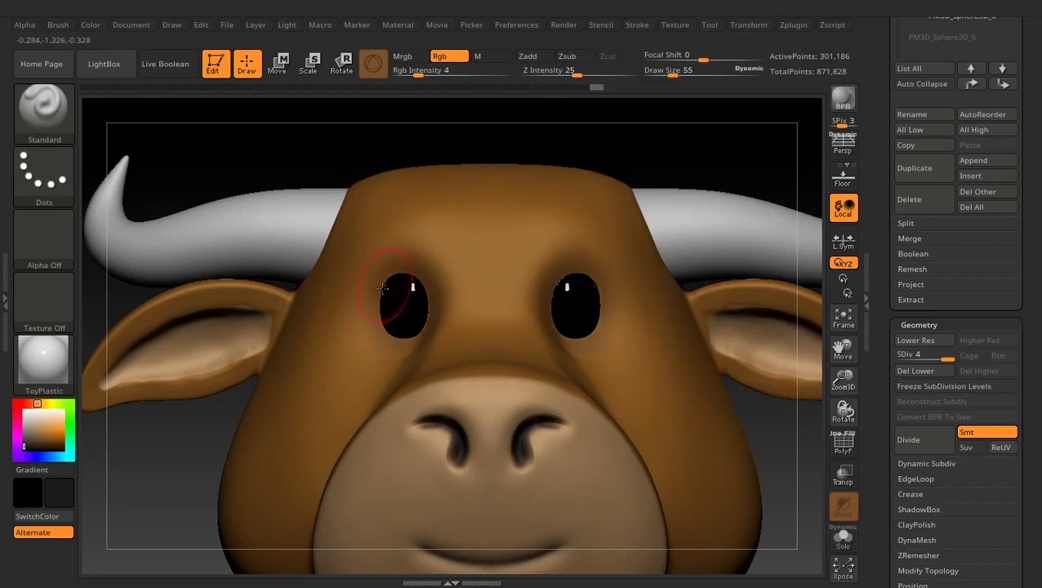
Set the Smooth brush's Rgb Intensity to 60 and blend the dark shading around the eyes.
key("shift")
left_click_drag(434, 73, 484, 74)
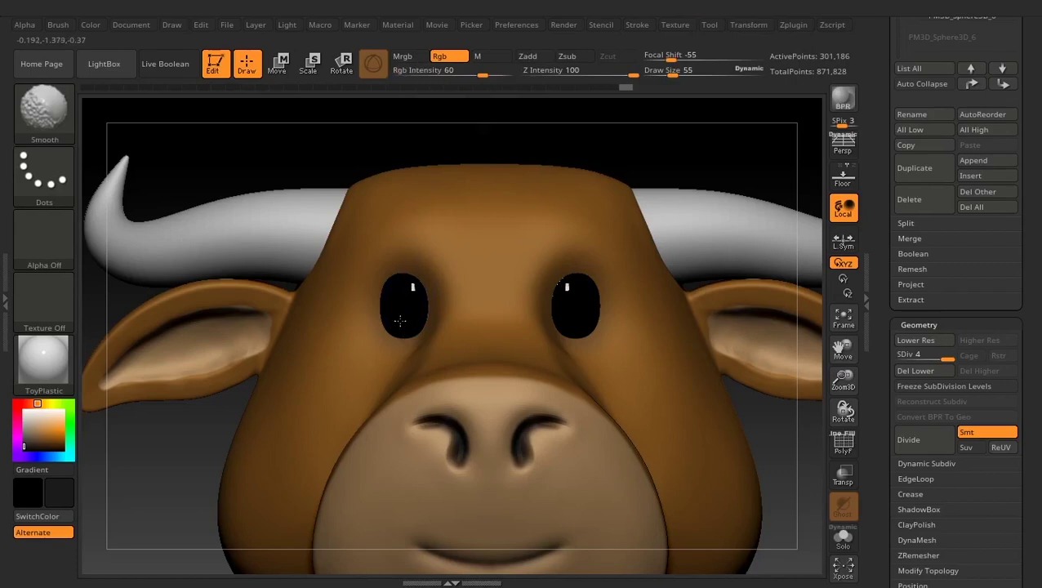
left_click_drag(372, 344, 387, 330, "shift")
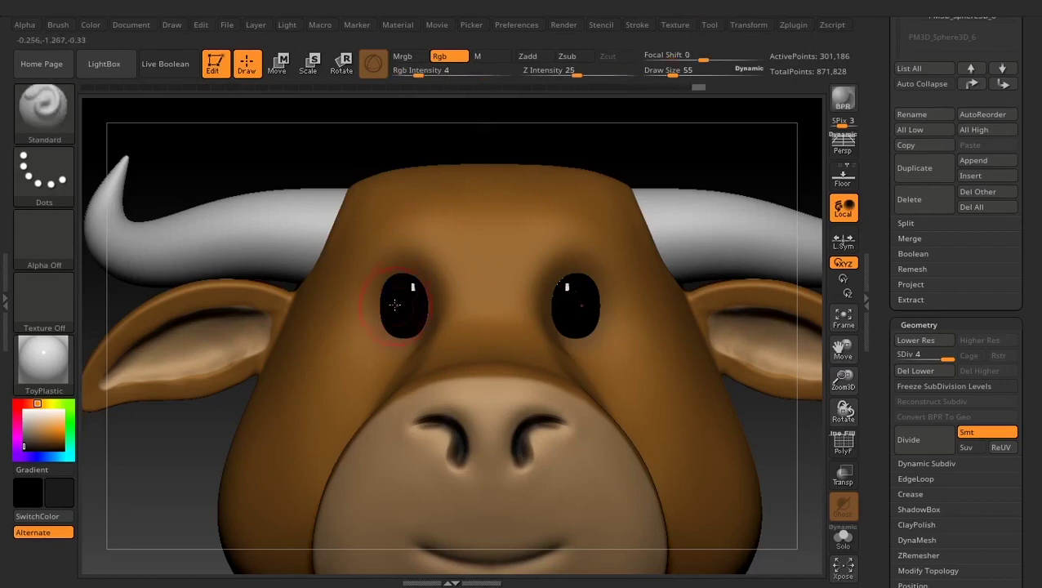
left_click_drag(820, 481, 672, 310, "alt")
left_click_drag(652, 357, 635, 311, "alt")
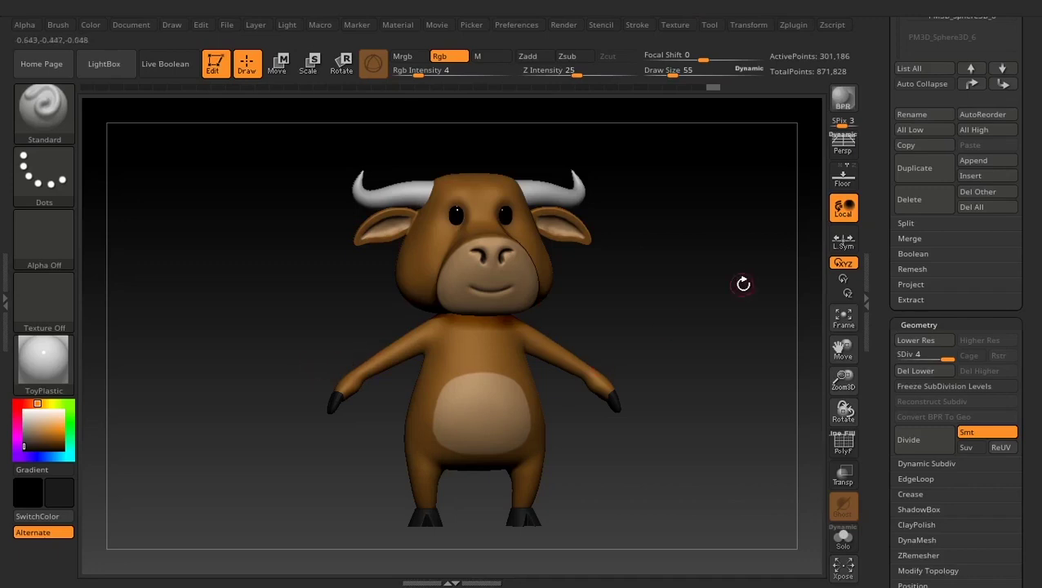
left_click_drag(760, 330, 692, 321)
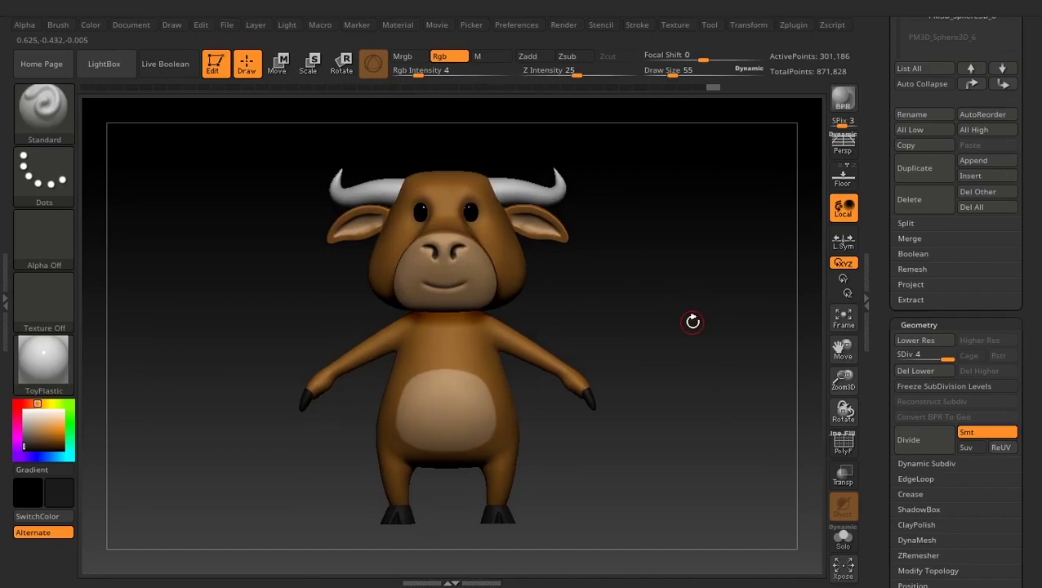